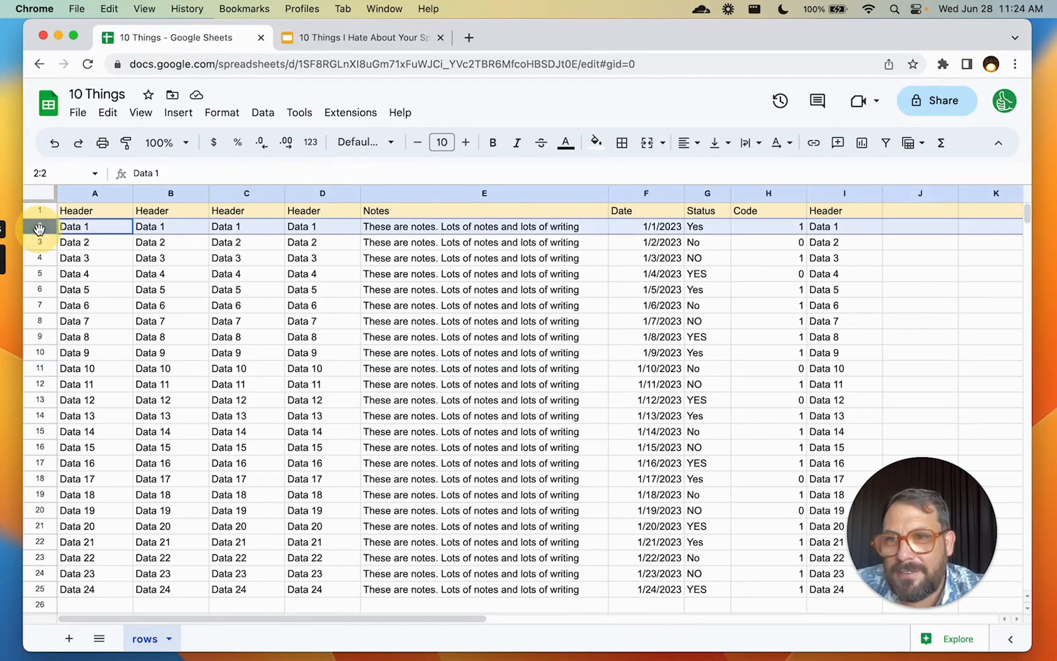
Select the entire sheet and make every row taller
{"action": "left_click", "coordinate": [37, 590], "text": "shift"}
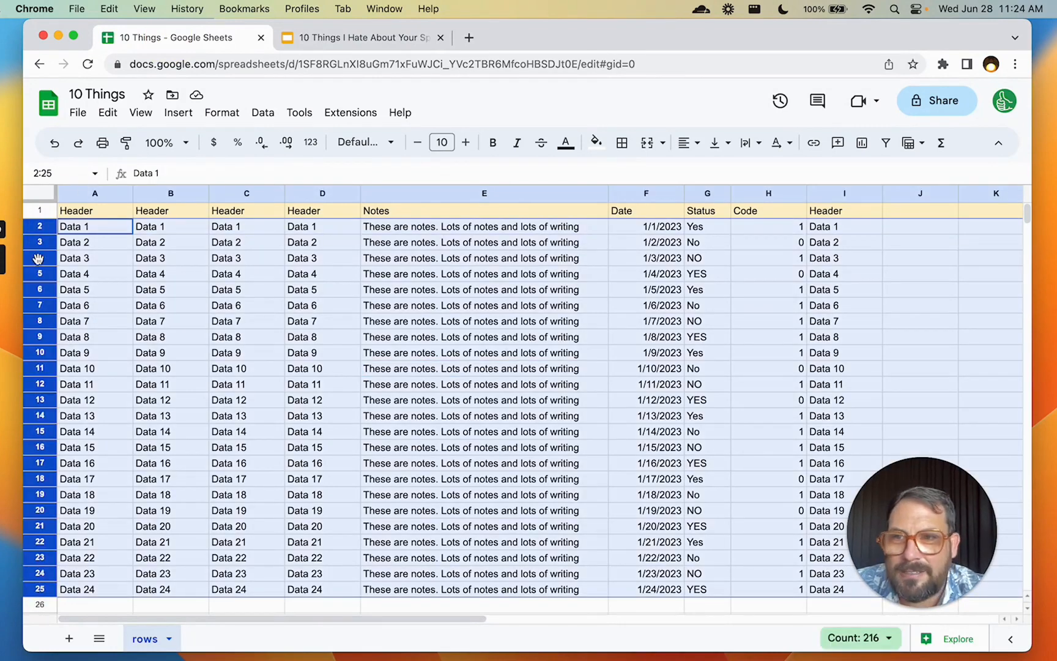
{"action": "left_click", "coordinate": [101, 230]}
{"action": "left_click", "coordinate": [38, 195]}
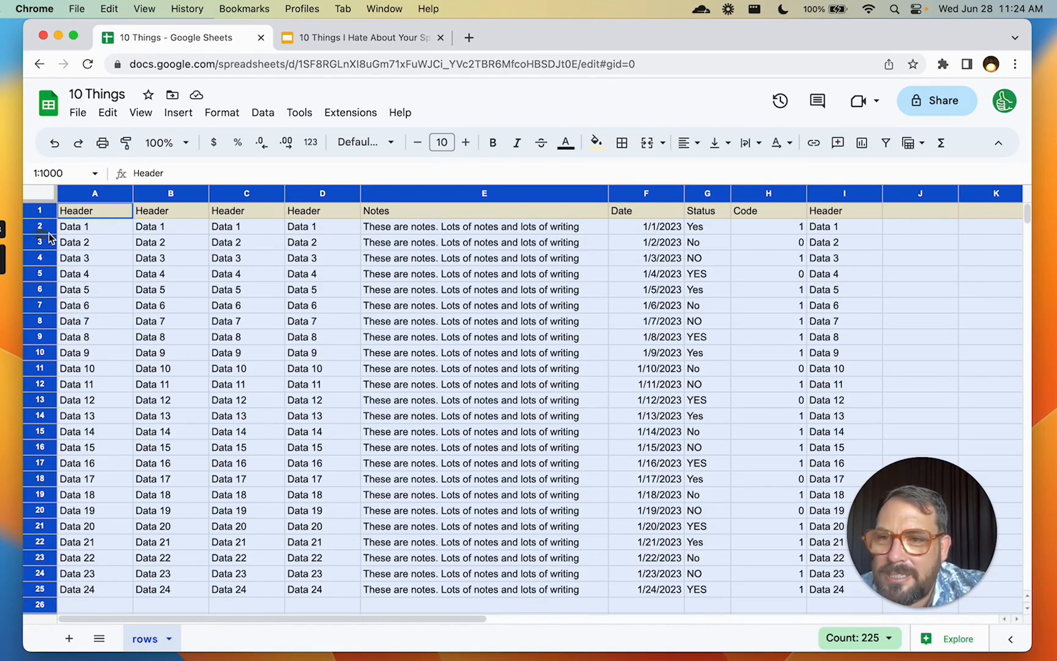
{"action": "left_click_drag", "start_coordinate": [43, 234], "coordinate": [43, 242]}
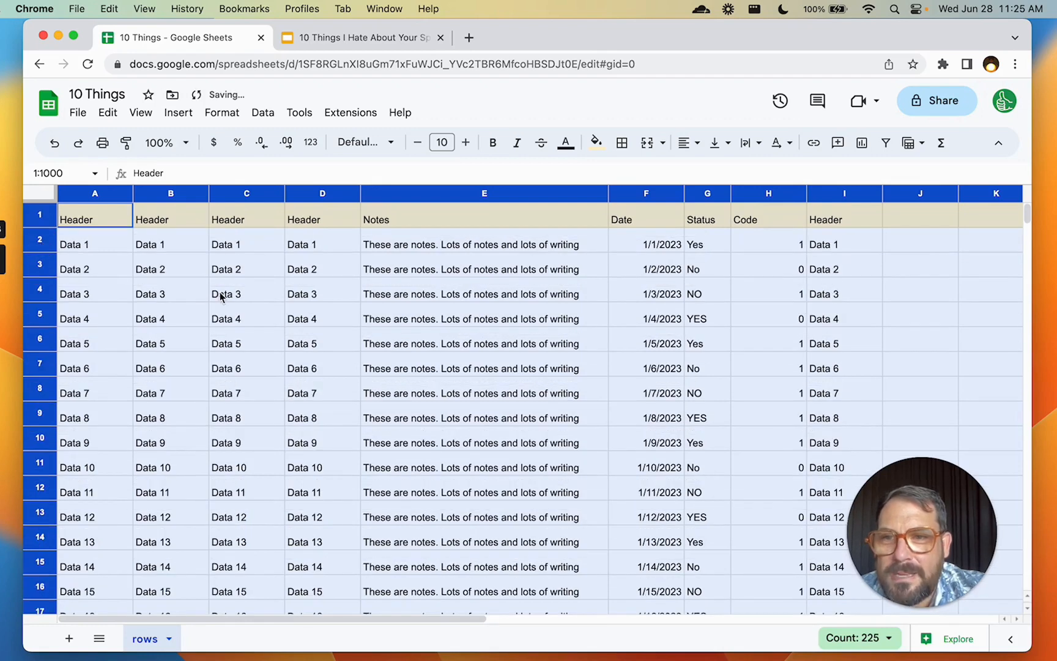
{"action": "left_click", "coordinate": [468, 292]}
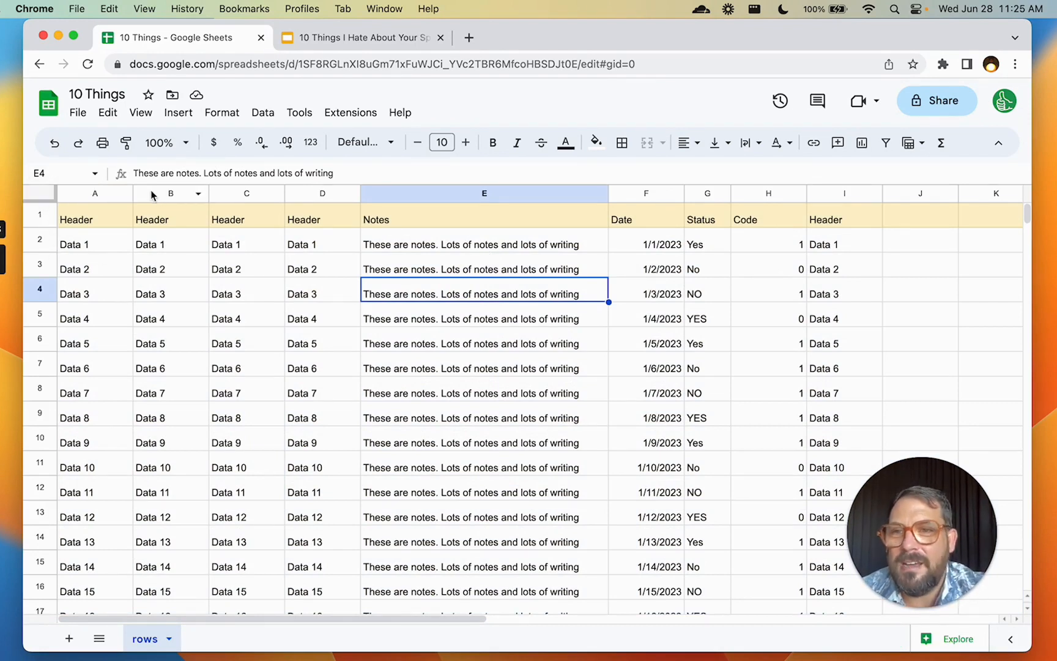
Vertically align all cell text in the sheet to the middle
{"action": "left_click", "coordinate": [39, 192]}
{"action": "left_click", "coordinate": [719, 143]}
{"action": "left_click", "coordinate": [744, 171]}
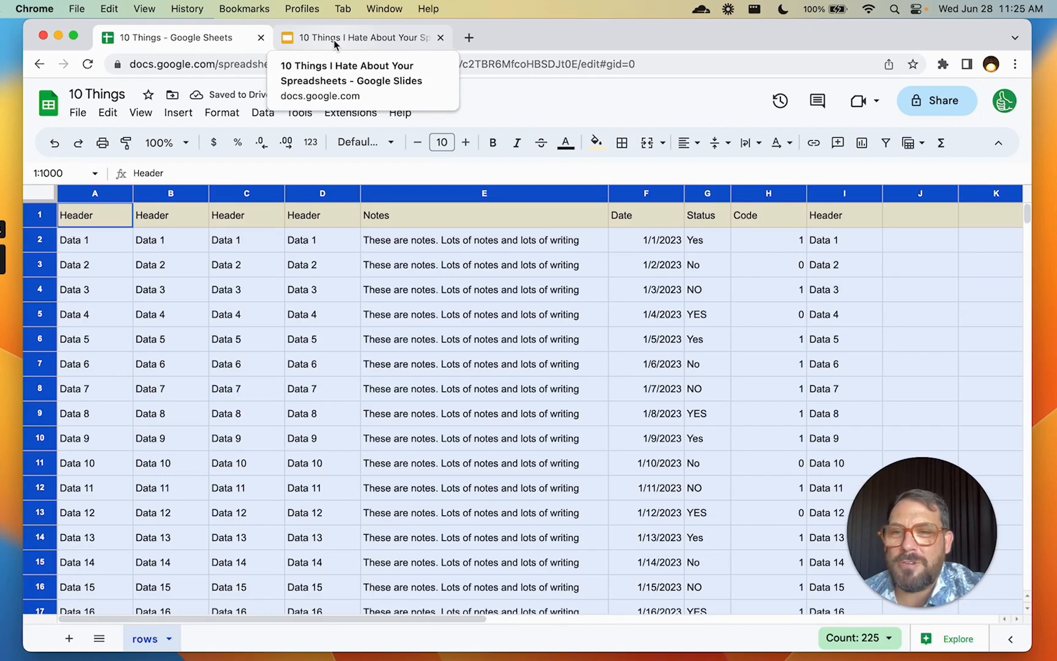
Show the '9 Crazy Column Width' slide, then return to the spreadsheet and select A2:E5
{"action": "left_click", "coordinate": [376, 298]}
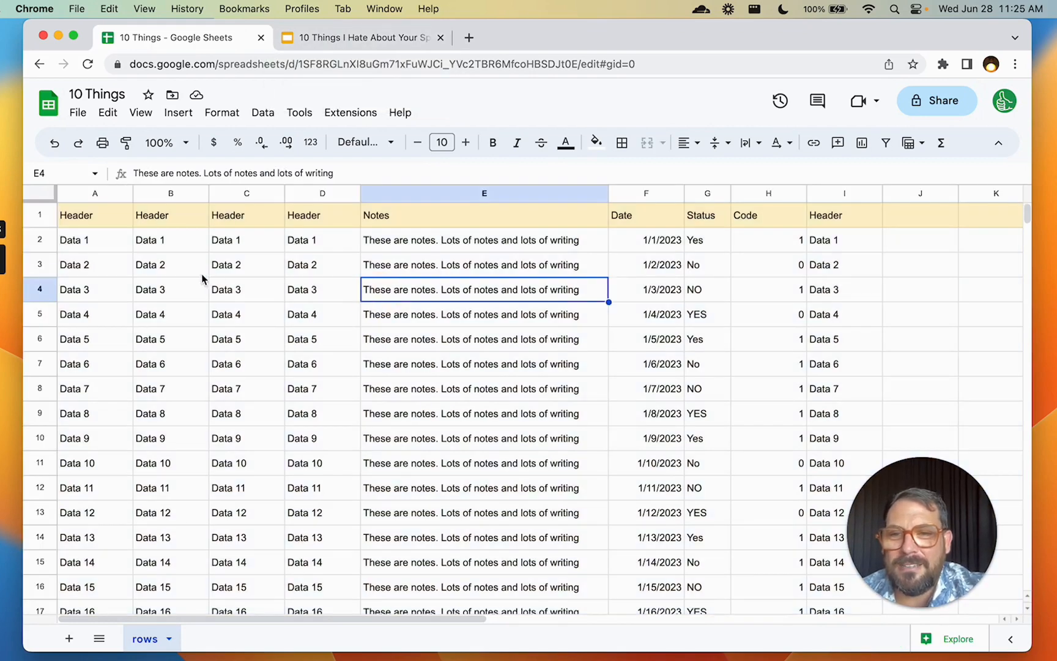
{"action": "left_click", "coordinate": [347, 40]}
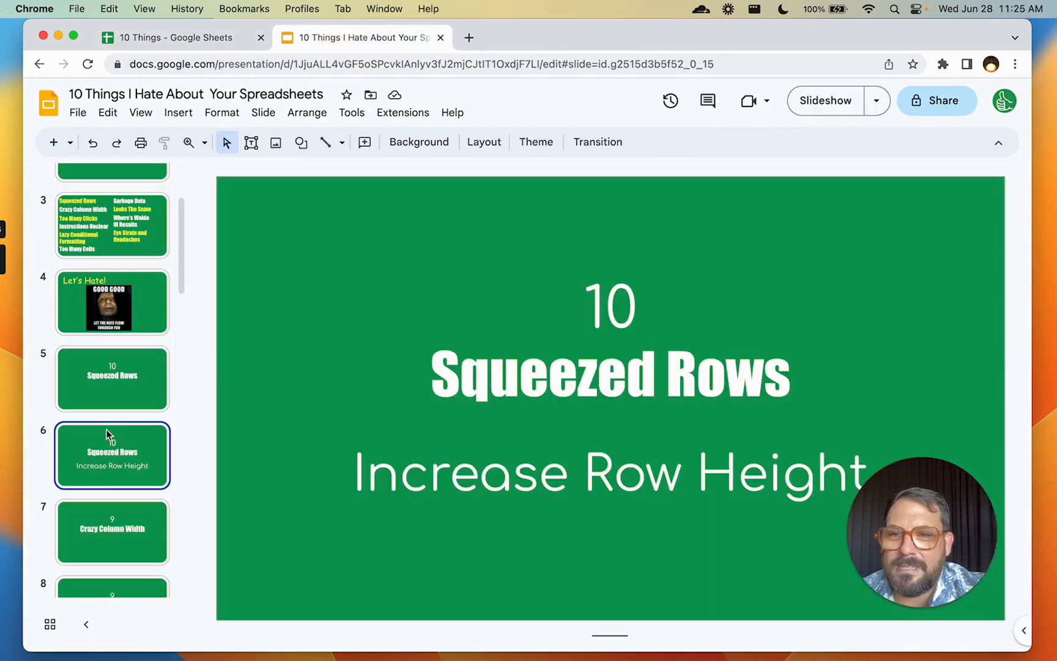
{"action": "left_click", "coordinate": [123, 534]}
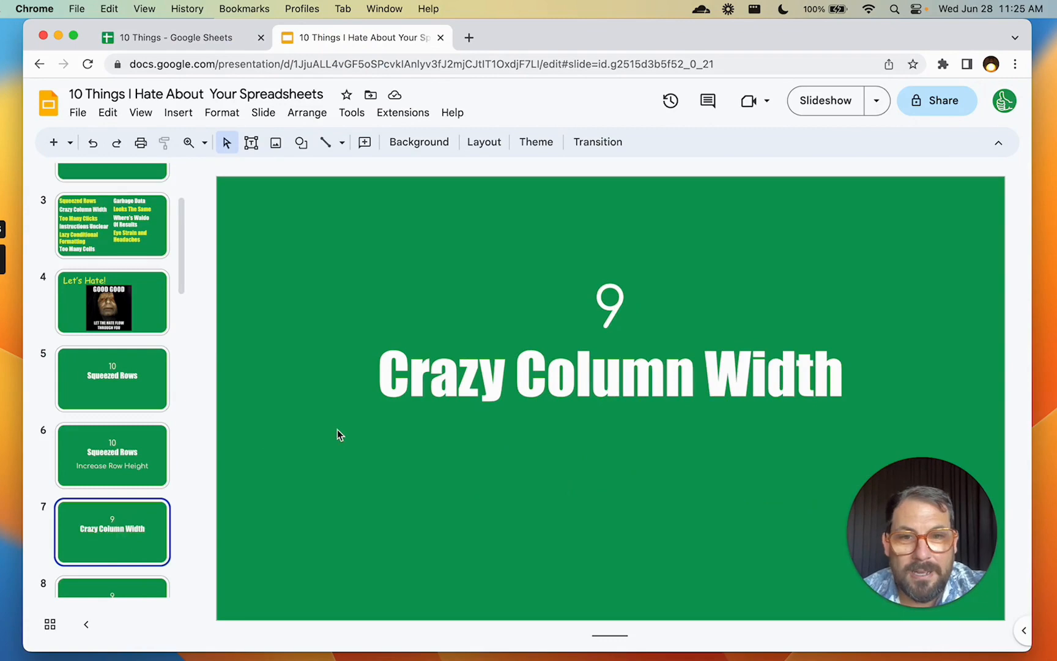
{"action": "left_click", "coordinate": [233, 41]}
{"action": "left_click_drag", "start_coordinate": [104, 237], "coordinate": [456, 315]}
Select columns F through I and auto-fit them to their contents
{"action": "left_click", "coordinate": [651, 247]}
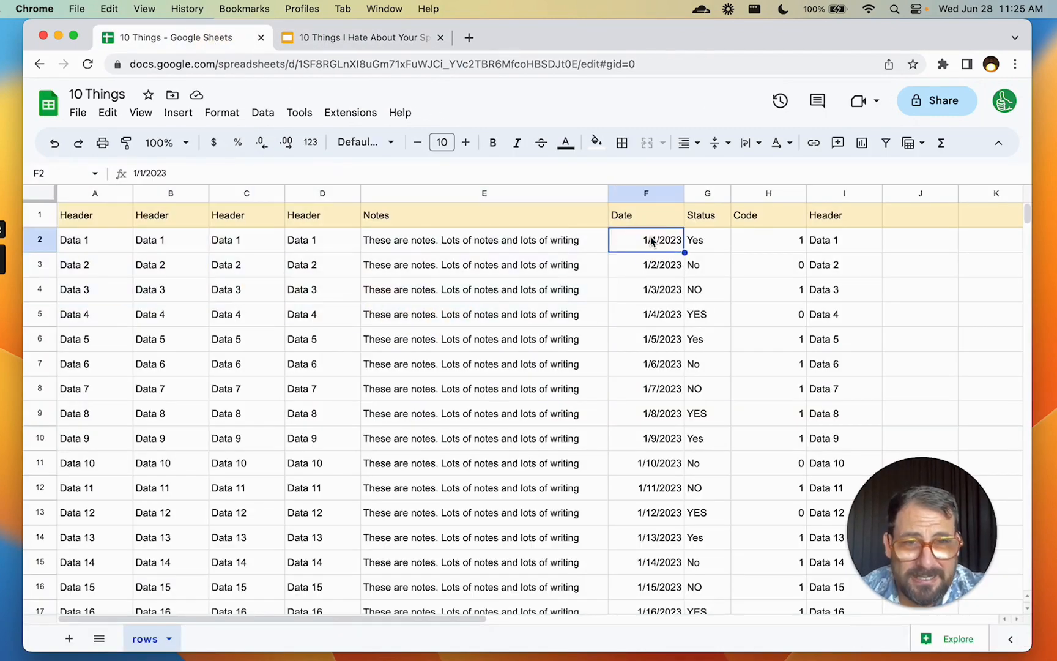
{"action": "left_click", "coordinate": [707, 247]}
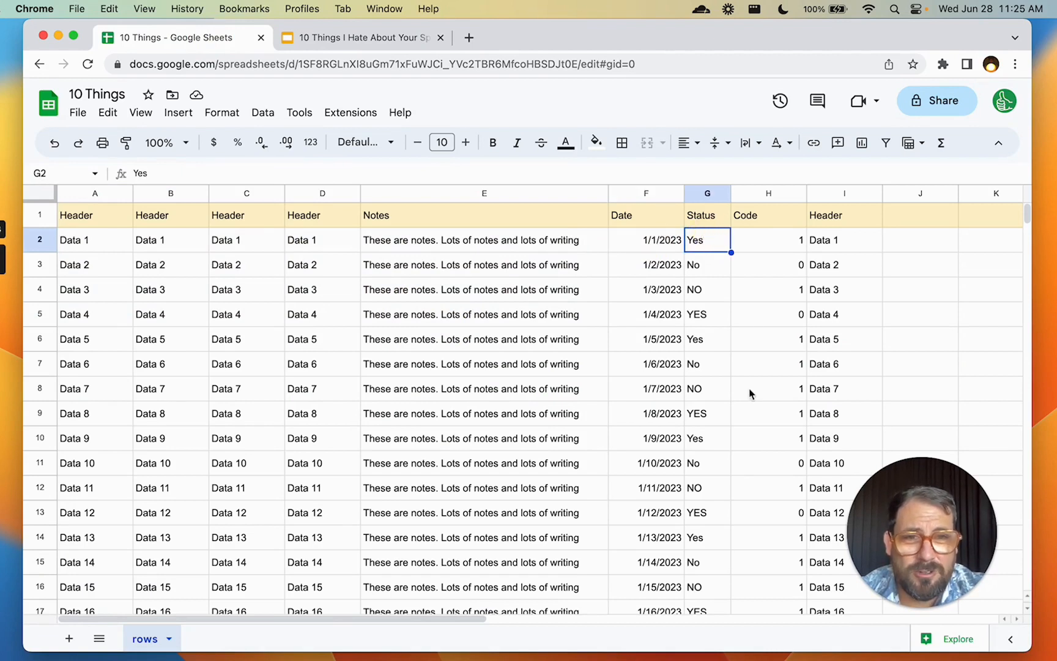
{"action": "left_click", "coordinate": [768, 245]}
{"action": "left_click_drag", "start_coordinate": [838, 215], "coordinate": [836, 369]}
{"action": "left_click_drag", "start_coordinate": [832, 264], "coordinate": [861, 339]}
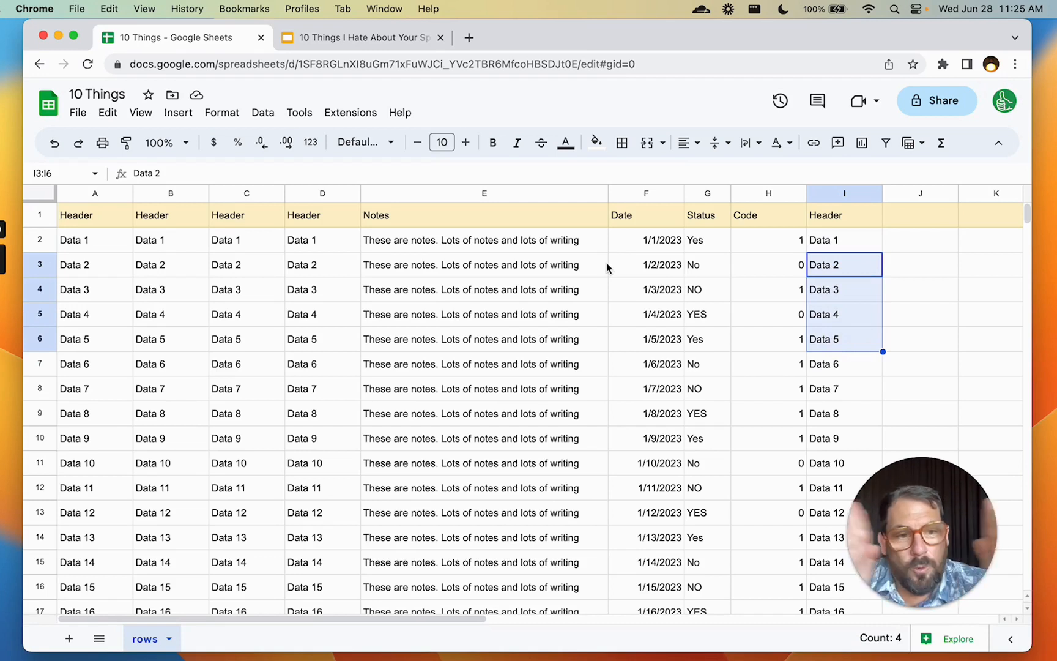
{"action": "left_click_drag", "start_coordinate": [642, 193], "coordinate": [842, 202]}
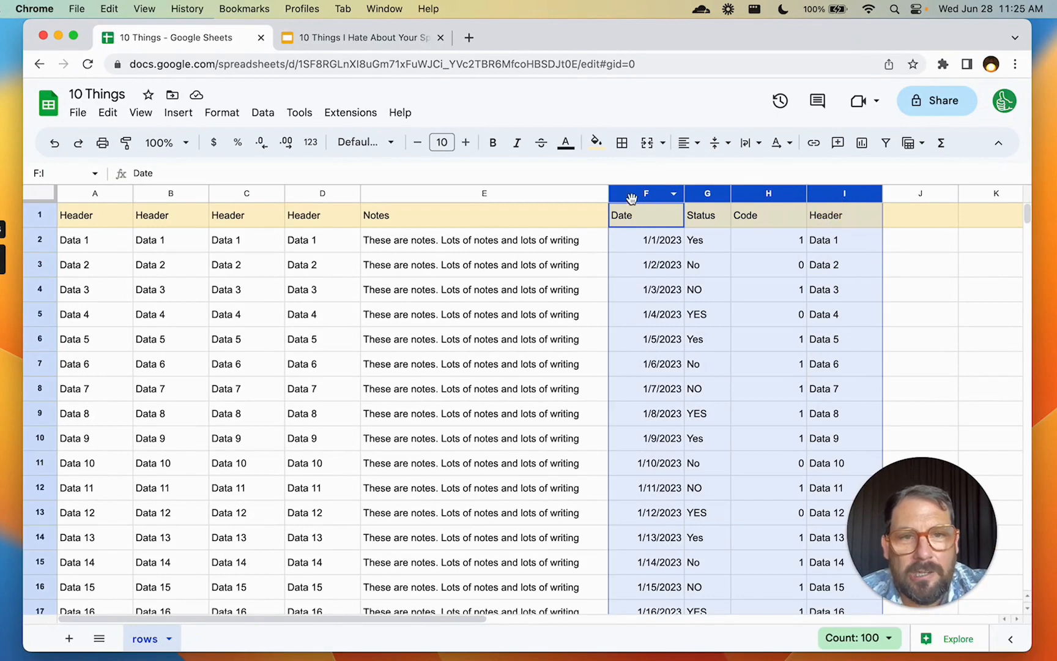
{"action": "left_click_drag", "start_coordinate": [883, 194], "coordinate": [884, 195]}
{"action": "double_click", "coordinate": [884, 194]}
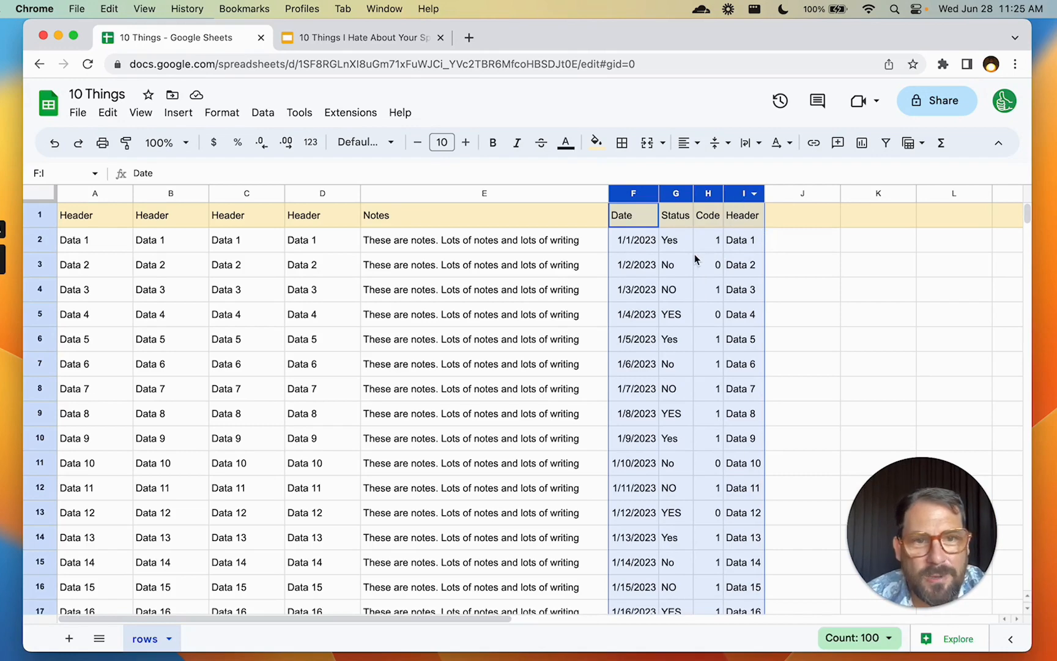
Review the fitted widths, then reselect columns F through I
{"action": "left_click", "coordinate": [644, 261]}
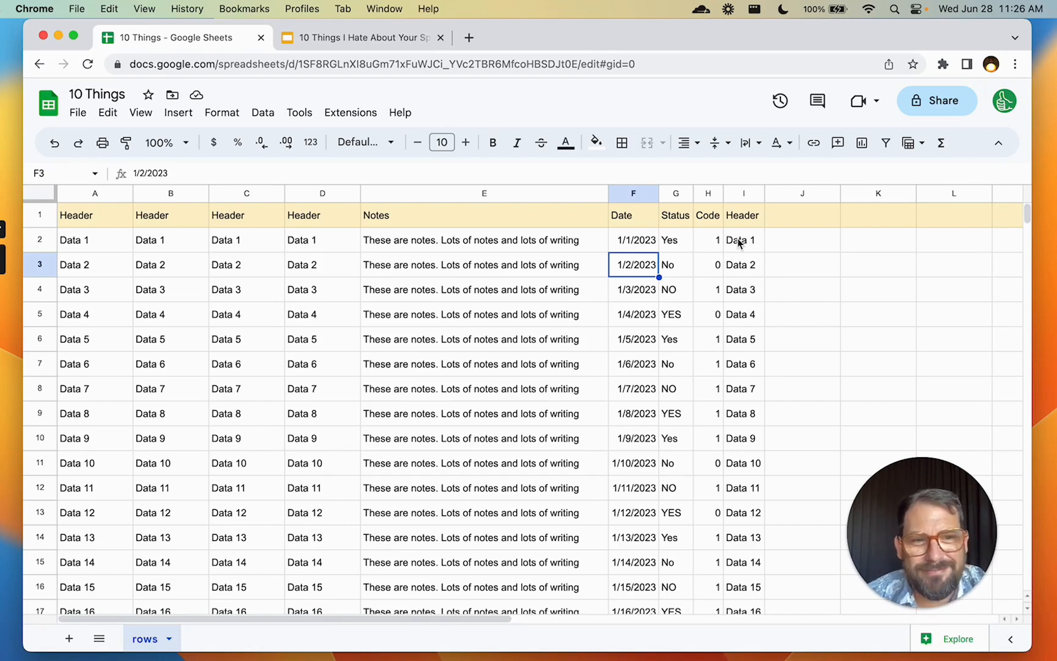
{"action": "left_click_drag", "start_coordinate": [633, 220], "coordinate": [734, 238]}
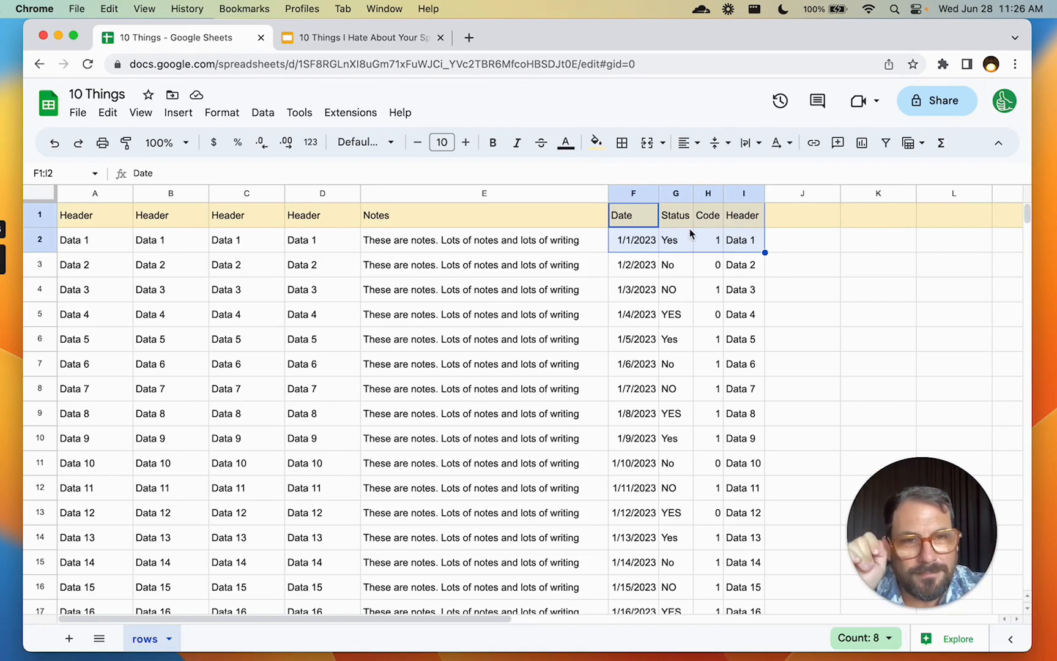
{"action": "left_click", "coordinate": [654, 235]}
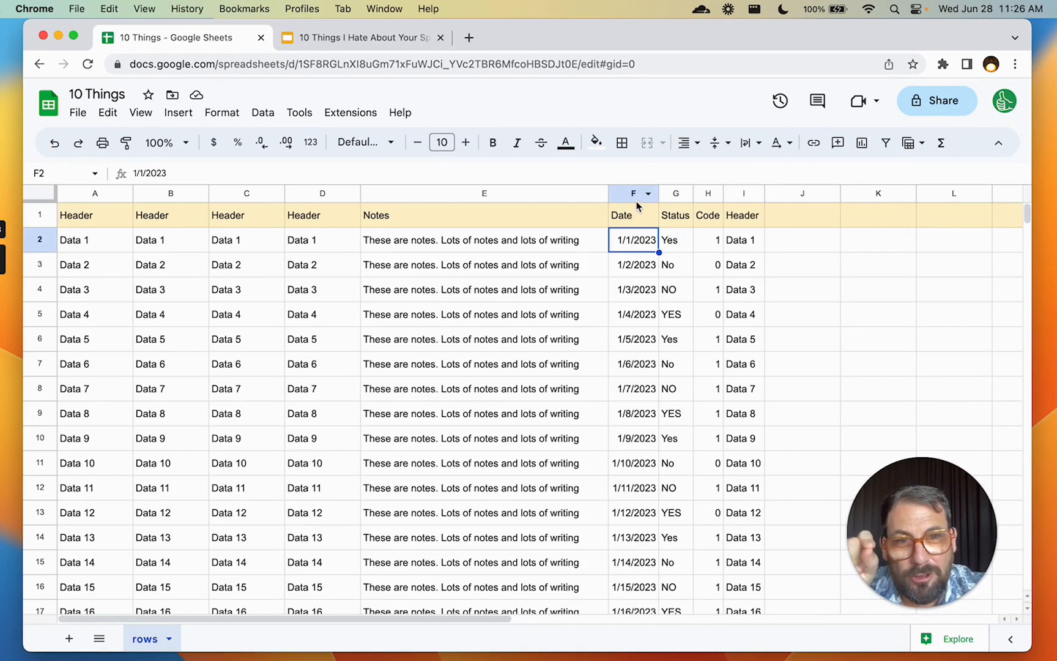
{"action": "left_click", "coordinate": [637, 196]}
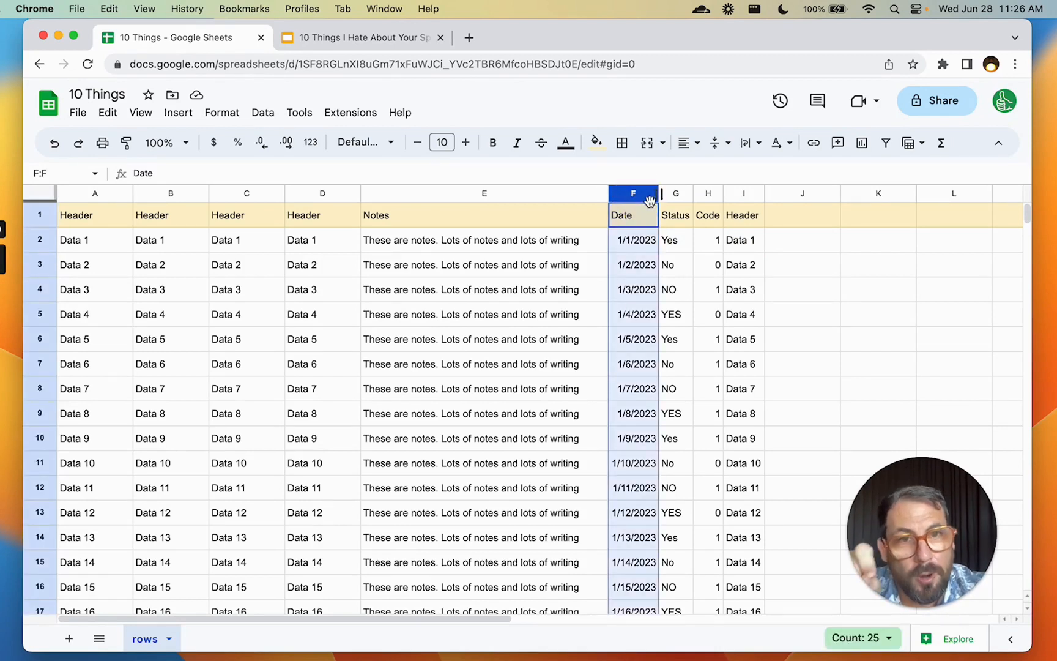
{"action": "left_click", "coordinate": [743, 194], "text": "shift"}
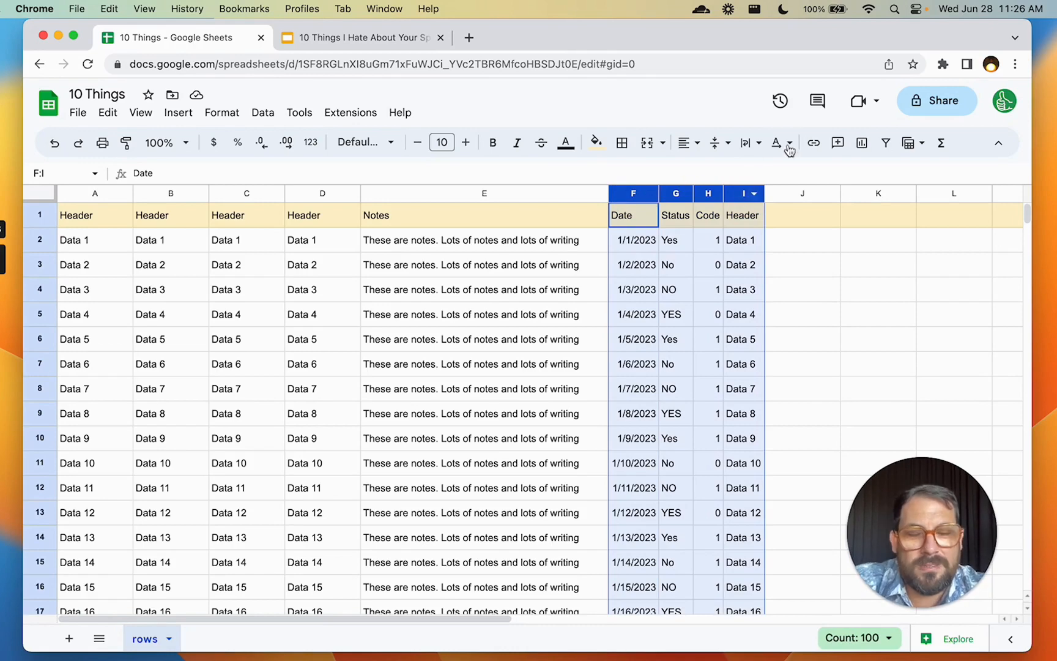
Resize columns F–I to 35 pixels, then change them to 70 pixels wide
{"action": "right_click", "coordinate": [744, 199]}
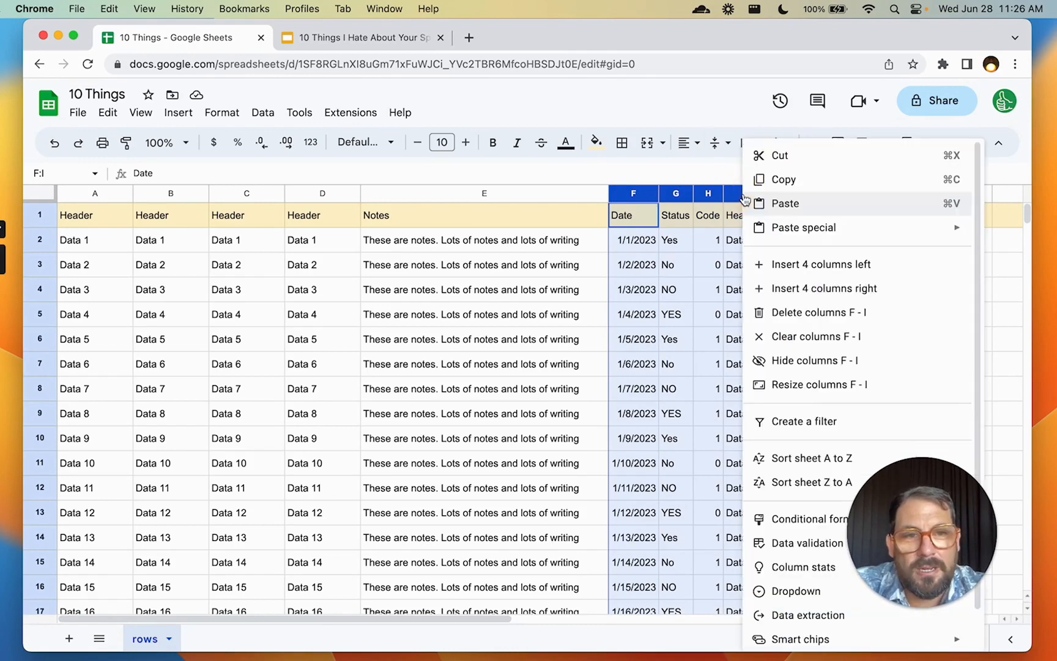
{"action": "left_click", "coordinate": [782, 384]}
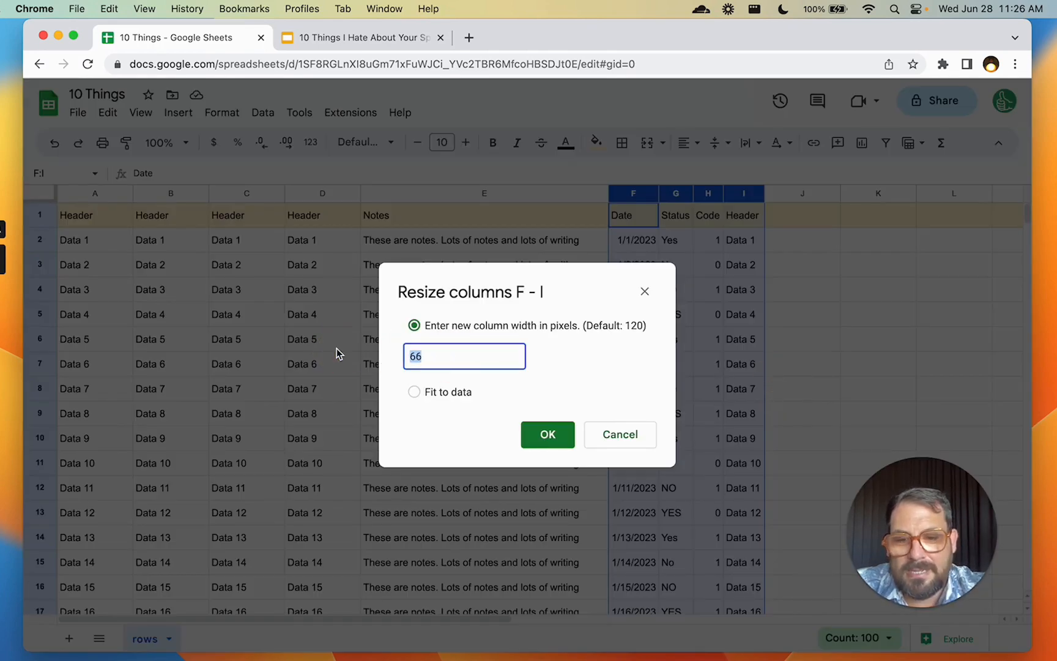
{"action": "type", "text": "35"}
{"action": "left_click", "coordinate": [552, 436]}
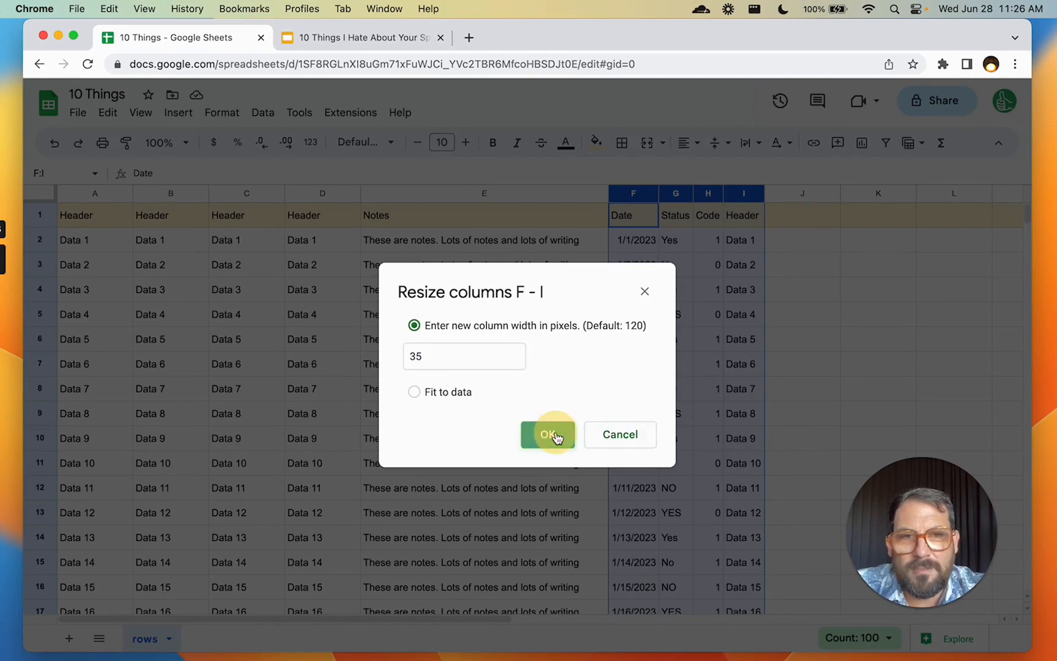
{"action": "right_click", "coordinate": [696, 198]}
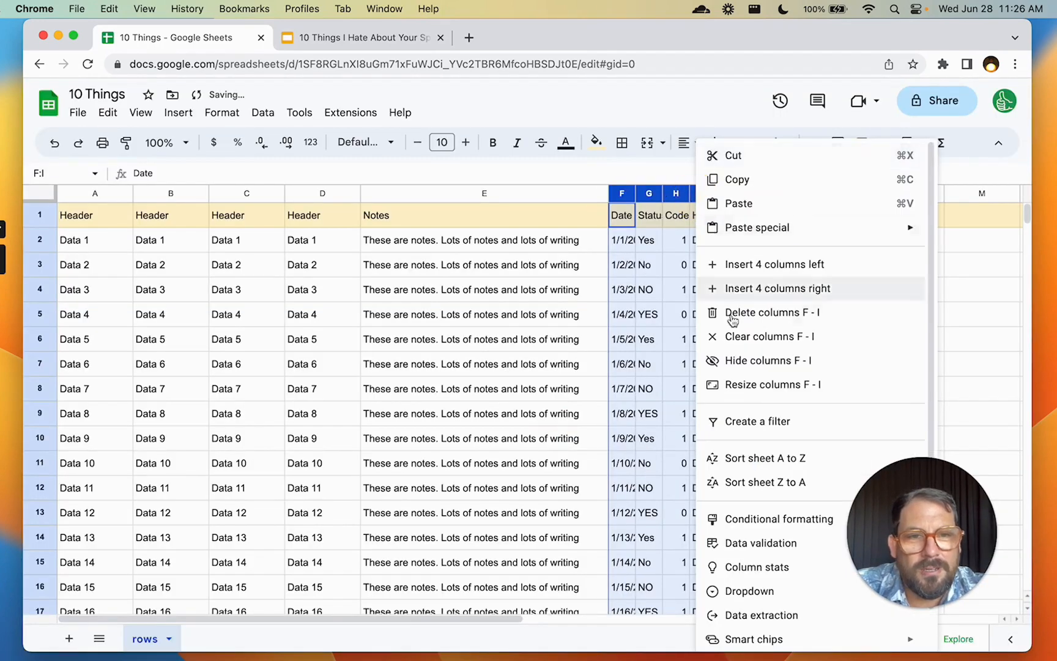
{"action": "left_click", "coordinate": [726, 384]}
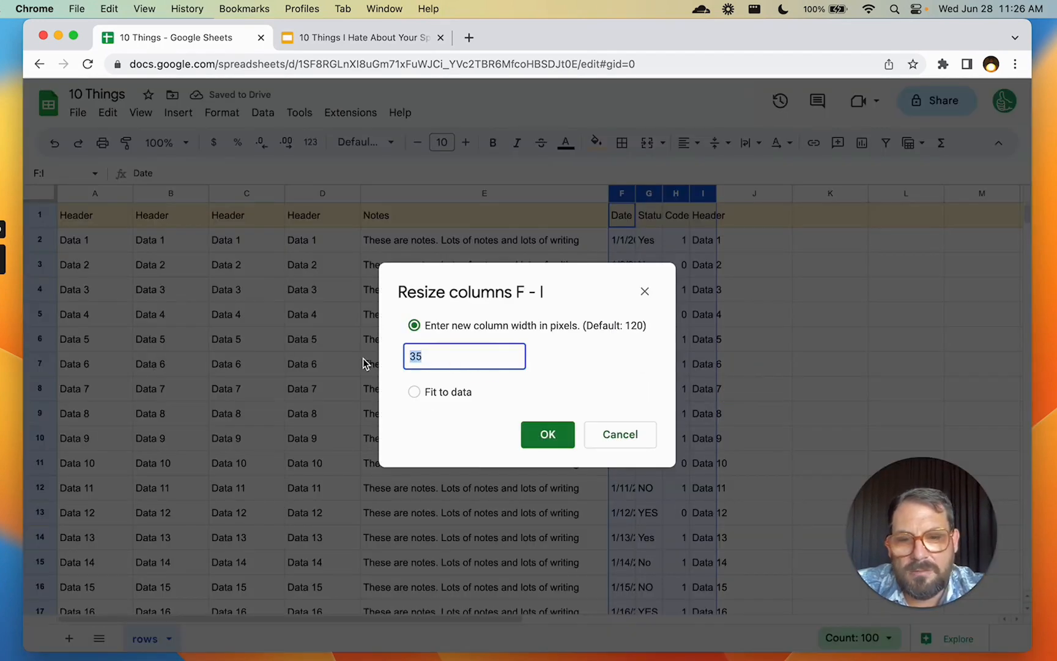
{"action": "type", "text": "70"}
{"action": "left_click", "coordinate": [541, 432]}
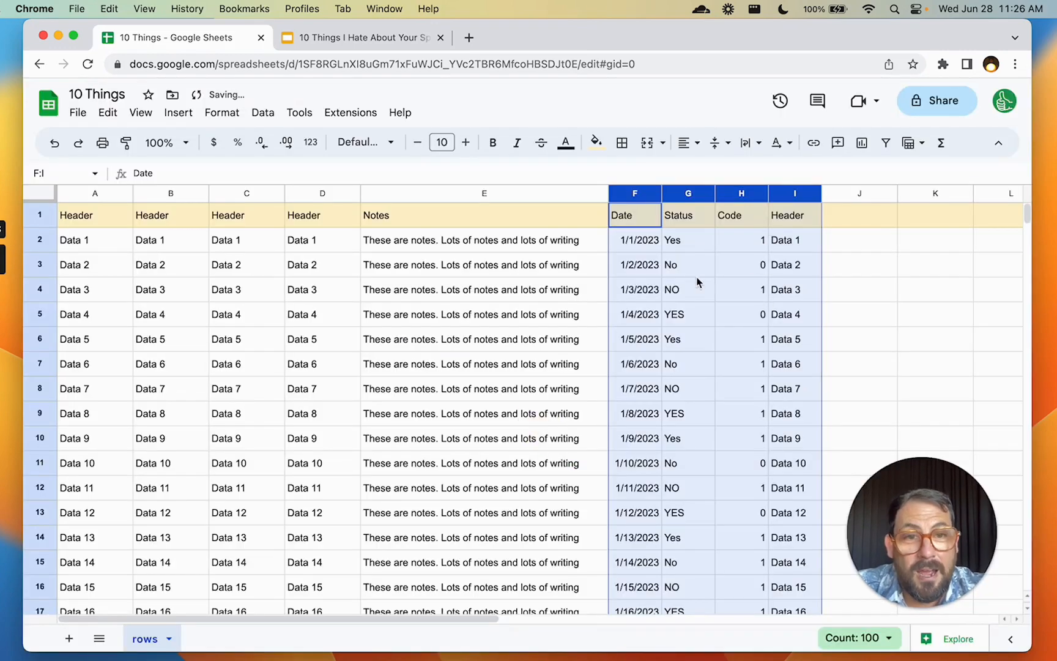
{"action": "left_click", "coordinate": [646, 218]}
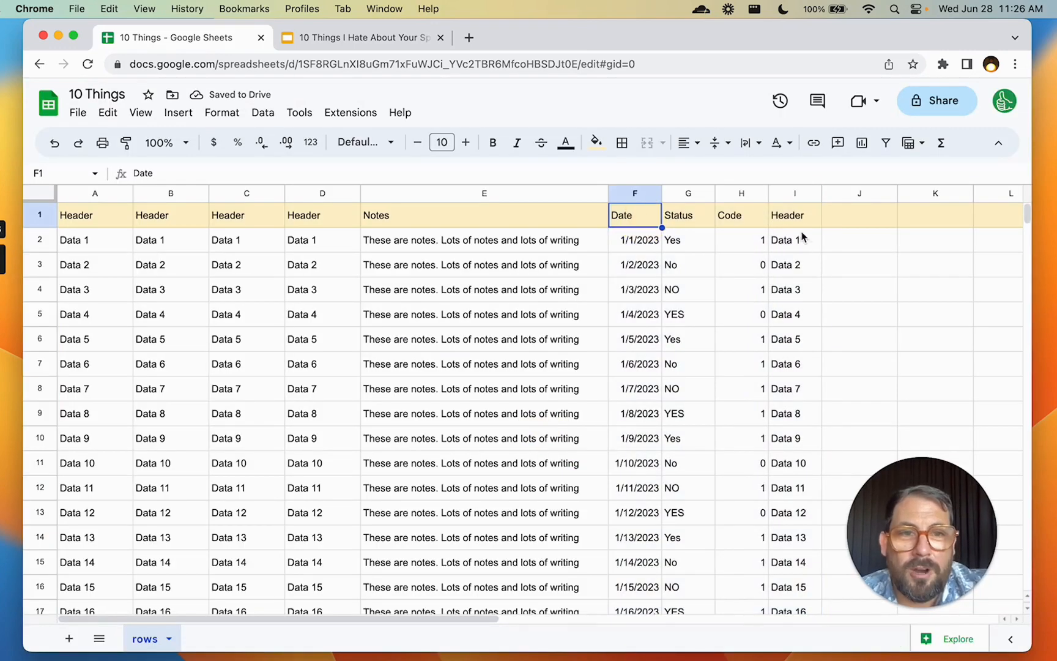
Horizontally centre the contents of columns F through I
{"action": "left_click_drag", "start_coordinate": [628, 193], "coordinate": [795, 195]}
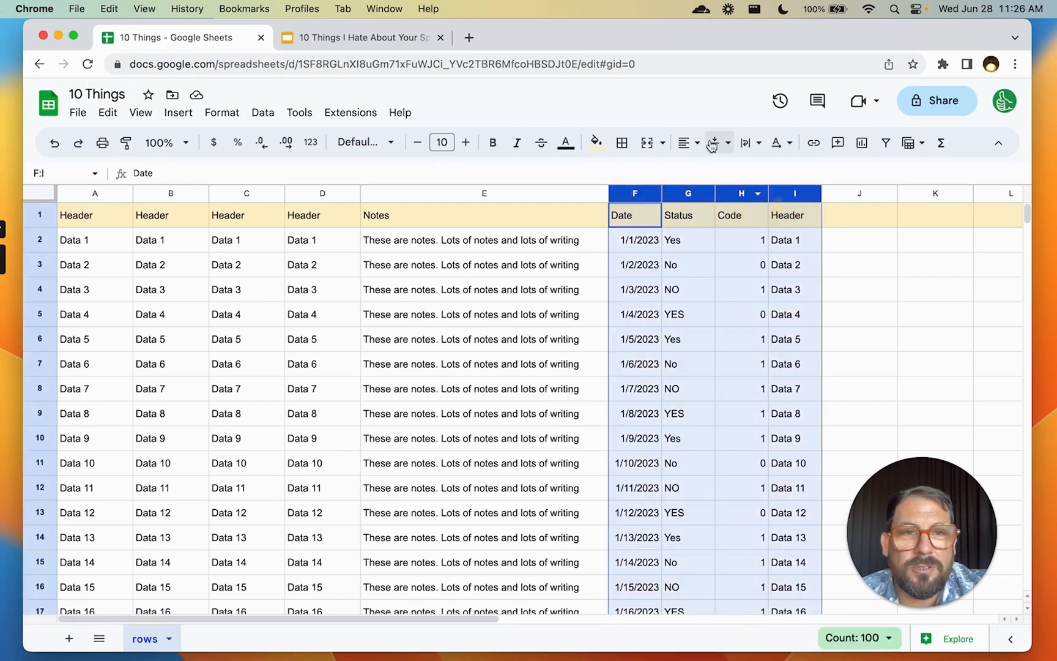
{"action": "left_click", "coordinate": [686, 145]}
{"action": "left_click", "coordinate": [710, 178]}
{"action": "left_click", "coordinate": [732, 340]}
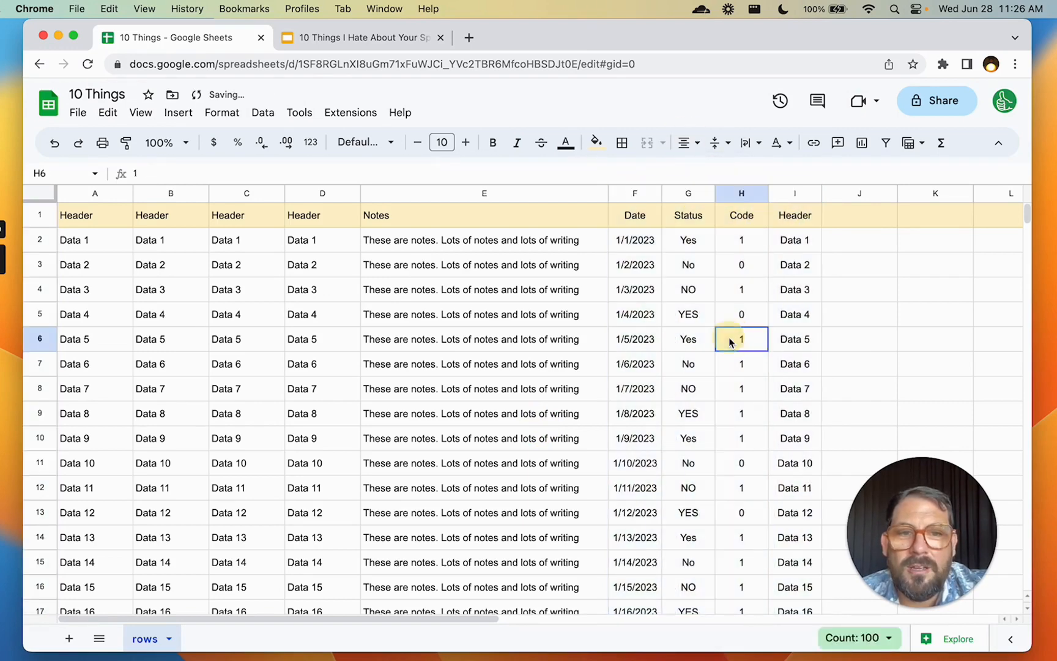
Show the 'Duplicate Column Width' slide in the presentation
{"action": "left_click", "coordinate": [407, 38]}
{"action": "scroll", "coordinate": [128, 501], "scroll_direction": "down", "scroll_amount": 2}
{"action": "left_click", "coordinate": [124, 496]}
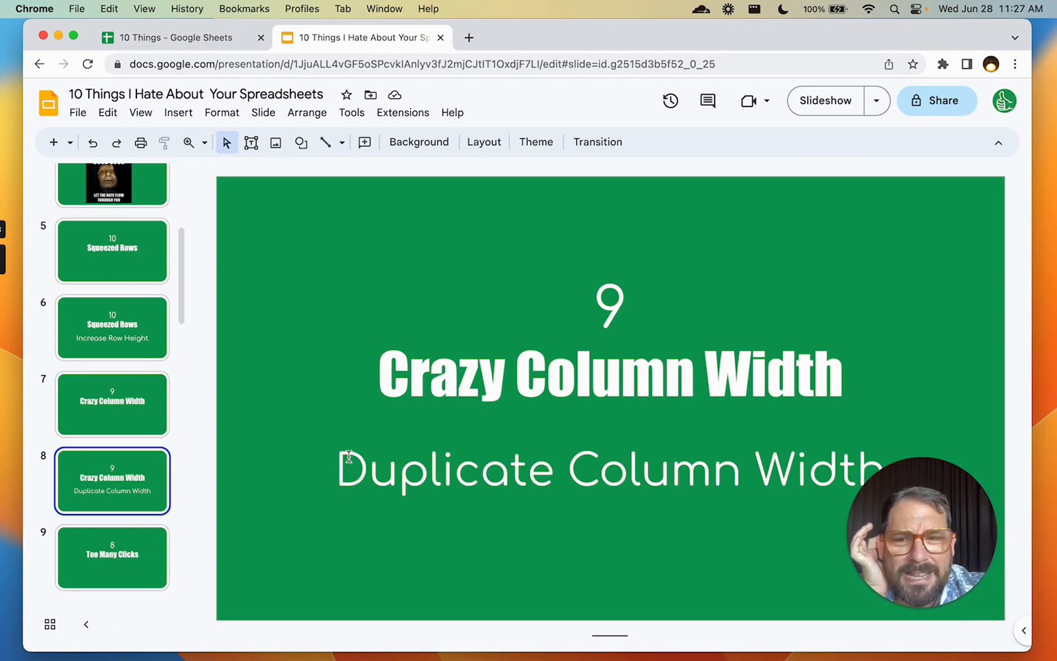
View the '8 Too Many Clicks' slide, then go back to the 10 Things spreadsheet
{"action": "scroll", "coordinate": [131, 460], "scroll_direction": "down", "scroll_amount": 2}
{"action": "left_click", "coordinate": [132, 431]}
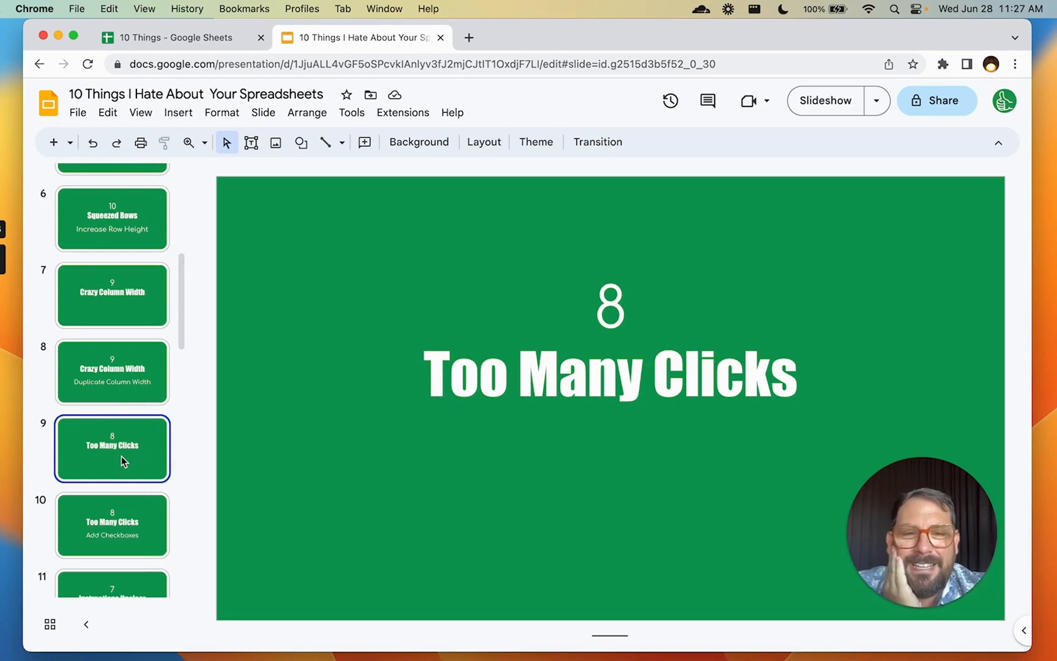
{"action": "left_click", "coordinate": [220, 38]}
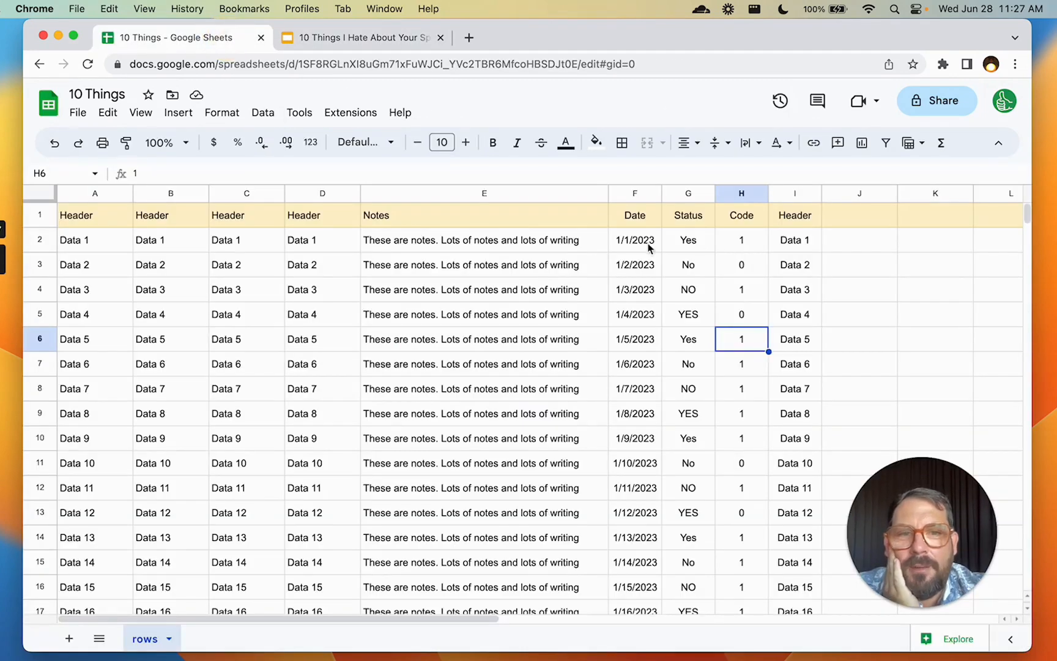
Insert an empty column to the right of column D
{"action": "left_click", "coordinate": [888, 245]}
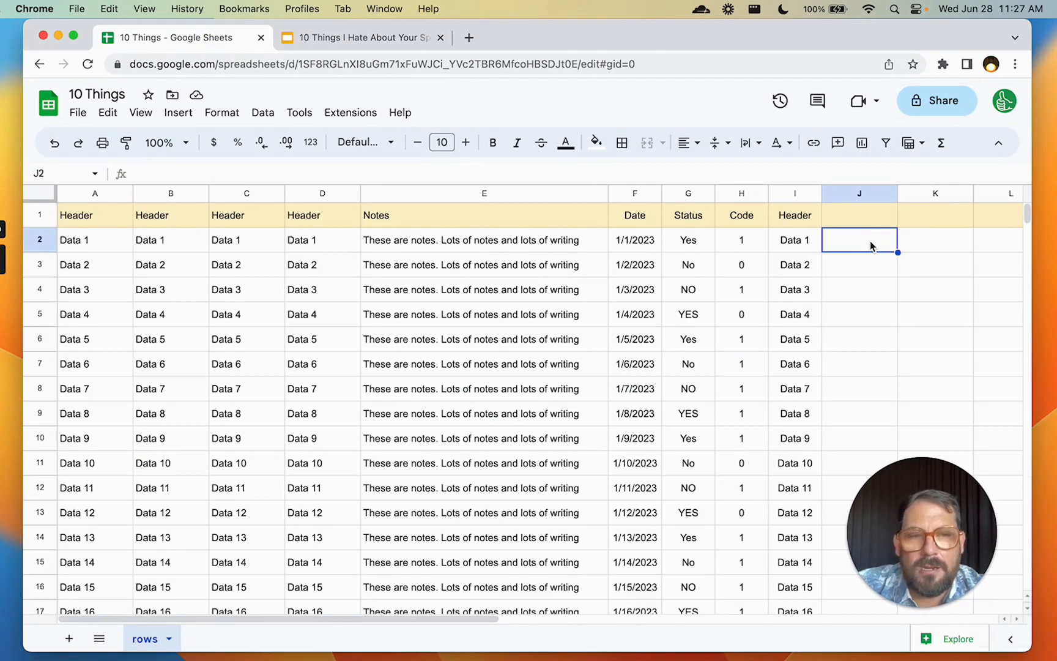
{"action": "right_click", "coordinate": [876, 245]}
{"action": "left_click", "coordinate": [314, 195]}
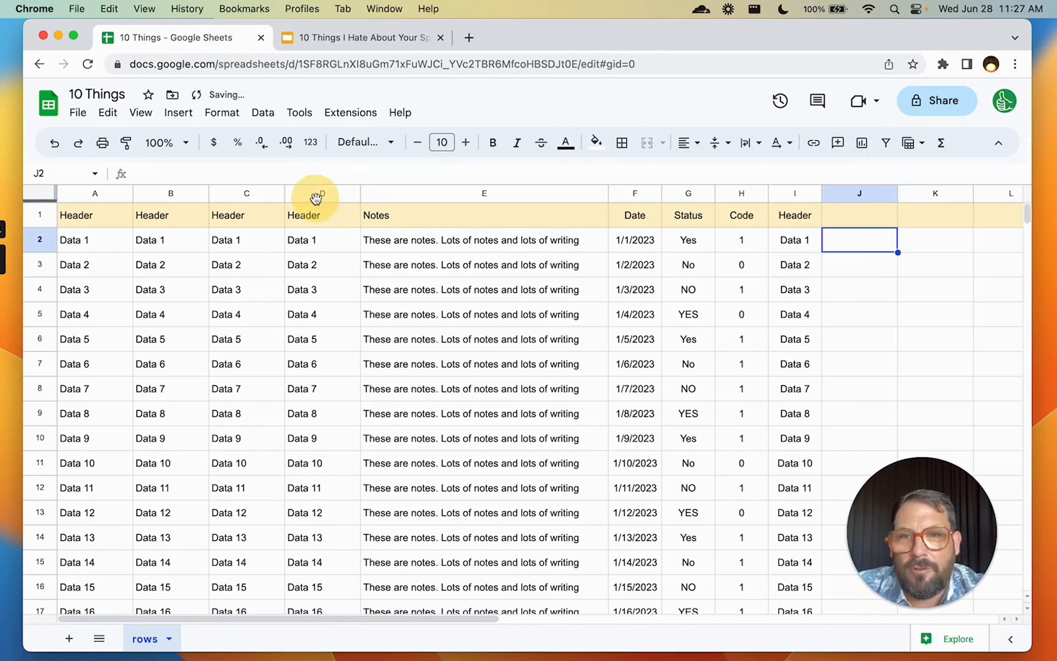
{"action": "left_click", "coordinate": [313, 193]}
{"action": "right_click", "coordinate": [313, 193]}
{"action": "left_click", "coordinate": [422, 289]}
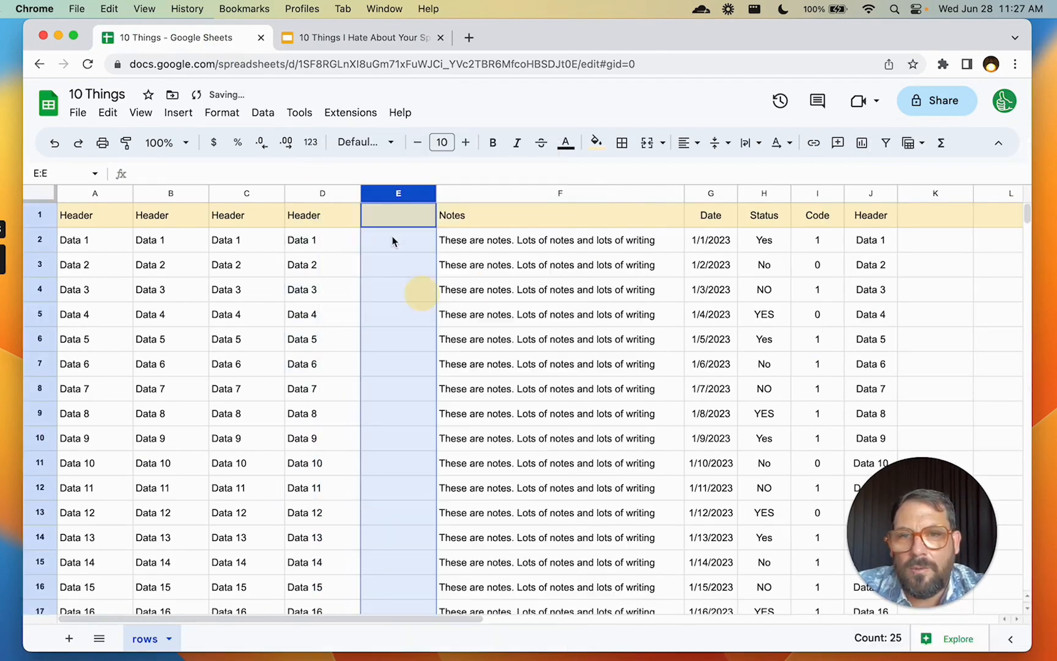
Add a dropdown to E2 with the options Yes and No
{"action": "left_click", "coordinate": [383, 240]}
{"action": "right_click", "coordinate": [384, 240]}
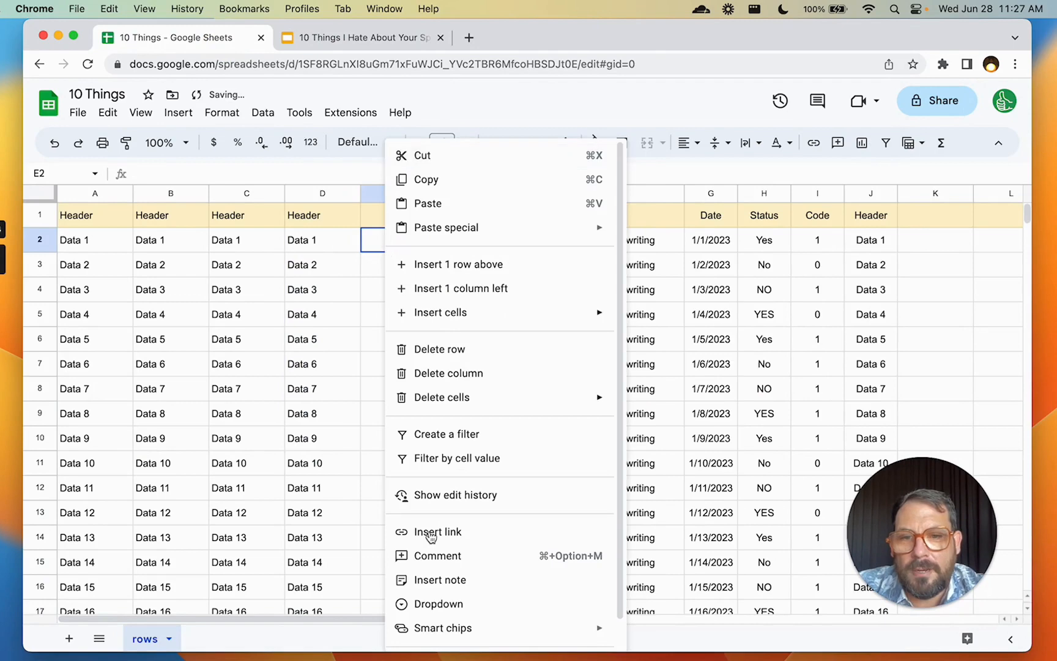
{"action": "left_click", "coordinate": [440, 604]}
{"action": "left_click_drag", "start_coordinate": [907, 325], "coordinate": [852, 324]}
{"action": "left_click", "coordinate": [904, 362]}
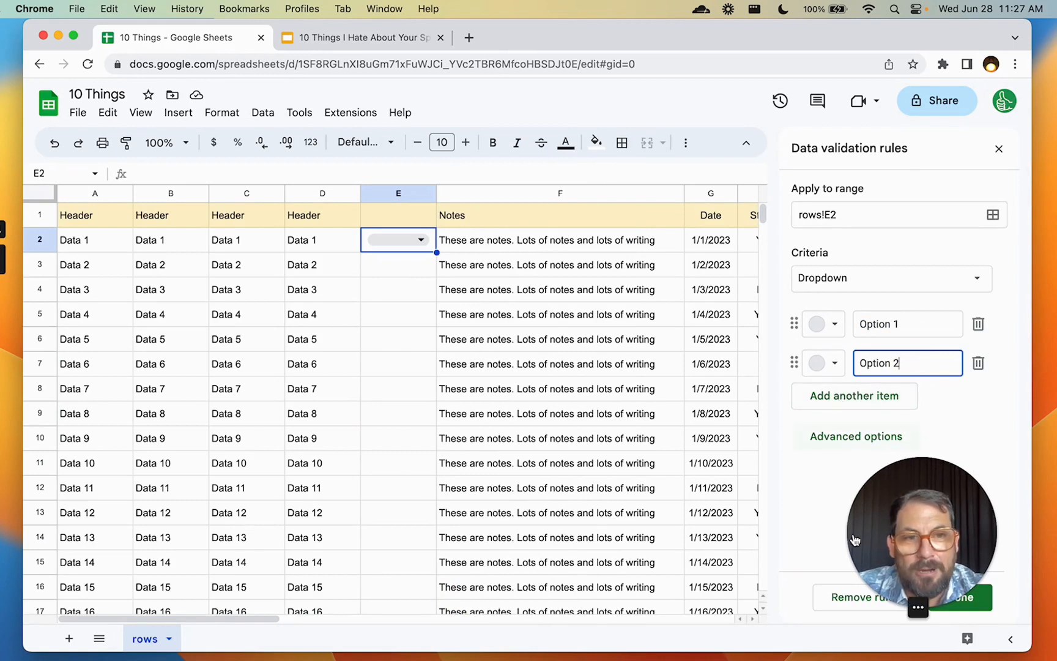
{"action": "triple_click", "coordinate": [925, 318]}
{"action": "type", "text": "Yes"}
{"action": "key", "text": "Tab"}
{"action": "type", "text": "No"}
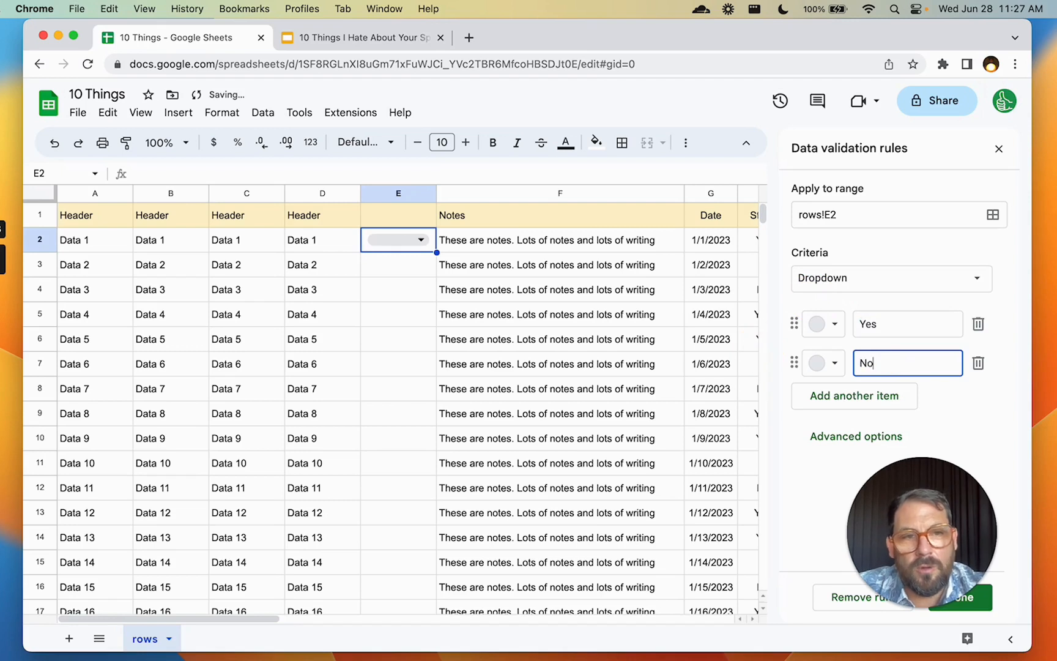
{"action": "left_click", "coordinate": [979, 611]}
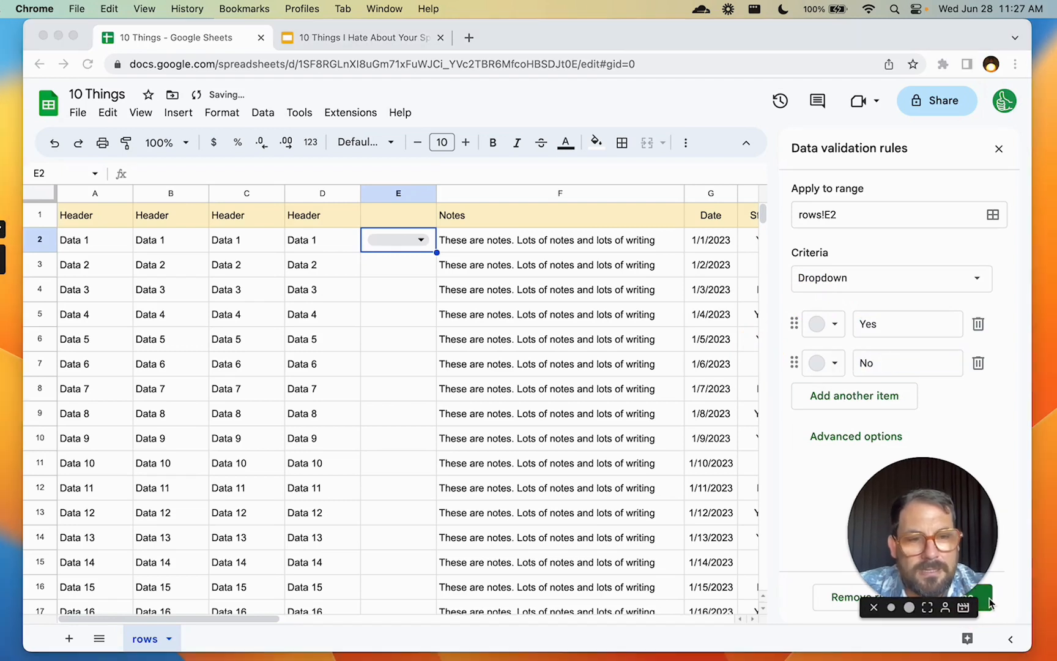
{"action": "left_click", "coordinate": [989, 603]}
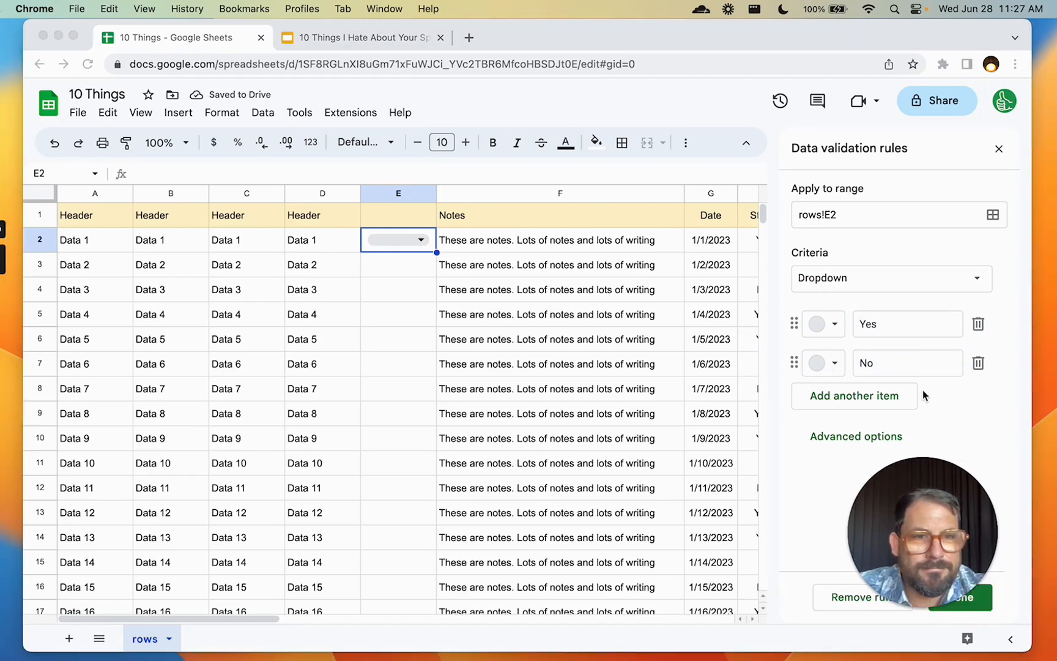
Set E2 to Yes and copy that dropdown down the rest of column E
{"action": "left_click", "coordinate": [421, 241]}
{"action": "left_click", "coordinate": [421, 241]}
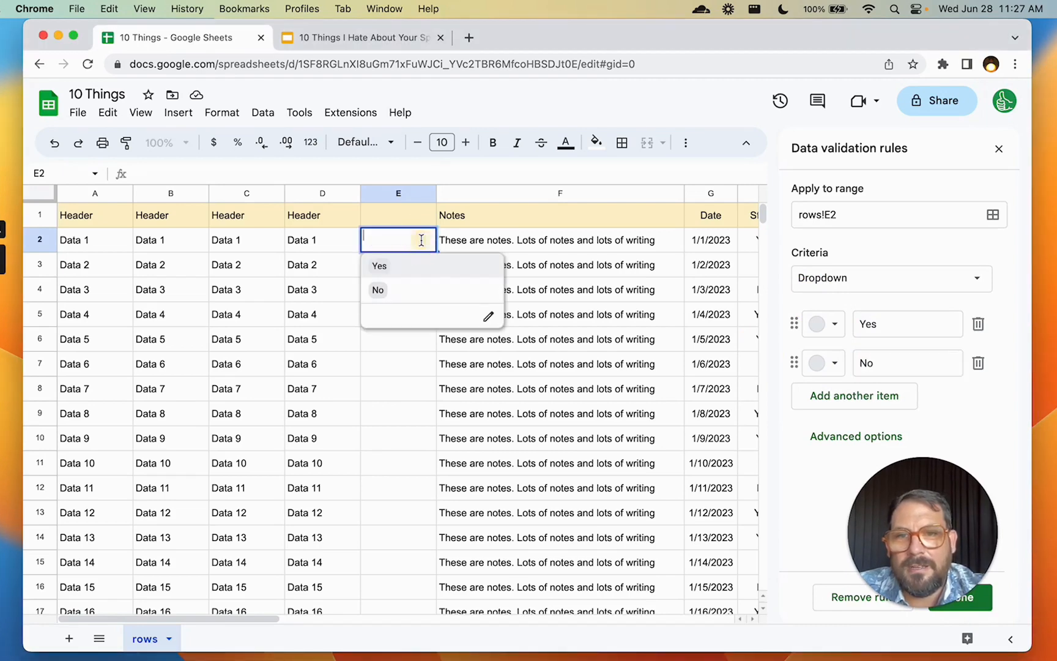
{"action": "left_click", "coordinate": [407, 269]}
{"action": "left_click", "coordinate": [407, 271]}
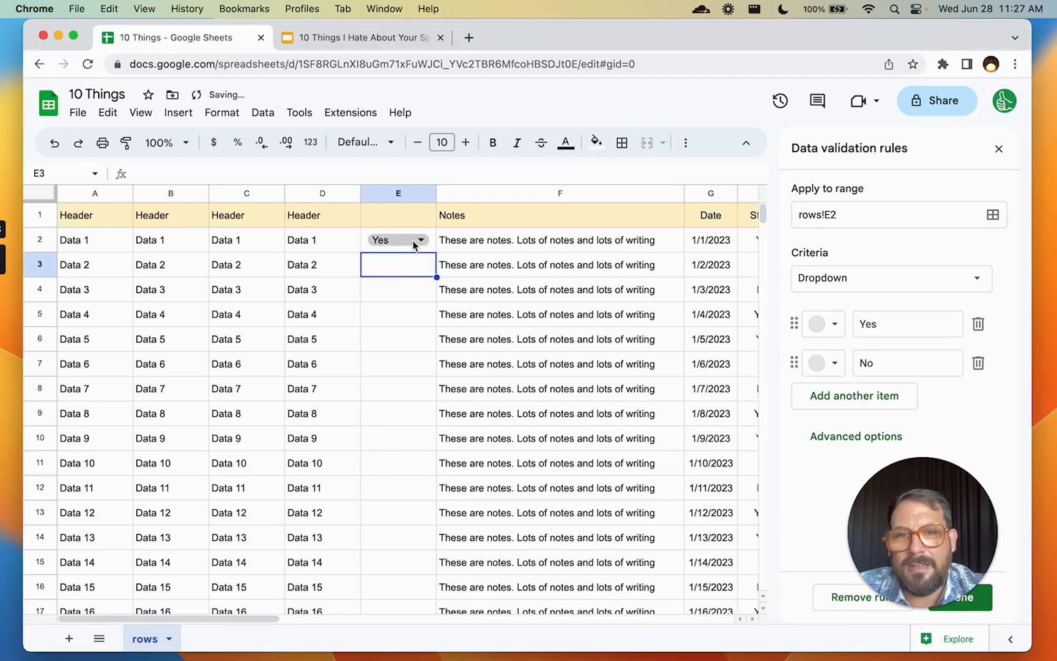
{"action": "key", "text": "Up"}
{"action": "key", "text": "Up"}
{"action": "key", "text": "super+c"}
{"action": "key", "text": "Down"}
{"action": "key", "text": "super+shift+Down"}
{"action": "key", "text": "super+v"}
{"action": "key", "text": "super+Up"}
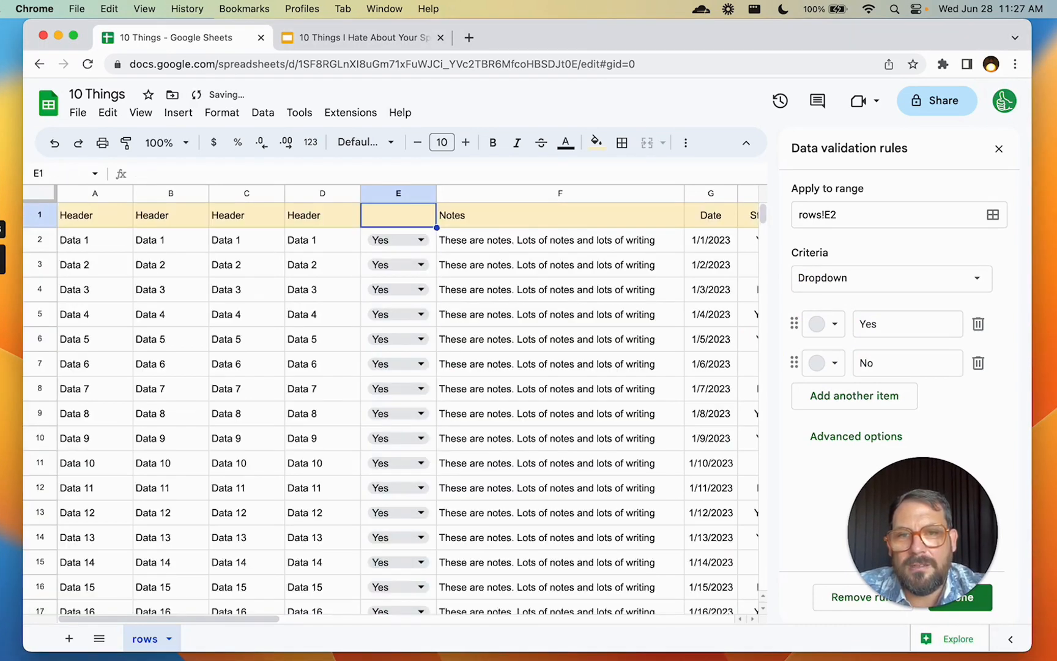
{"action": "key", "text": "Down"}
Switch the E2 and E3 dropdowns to No, leaving E4 at Yes
{"action": "left_click", "coordinate": [421, 239]}
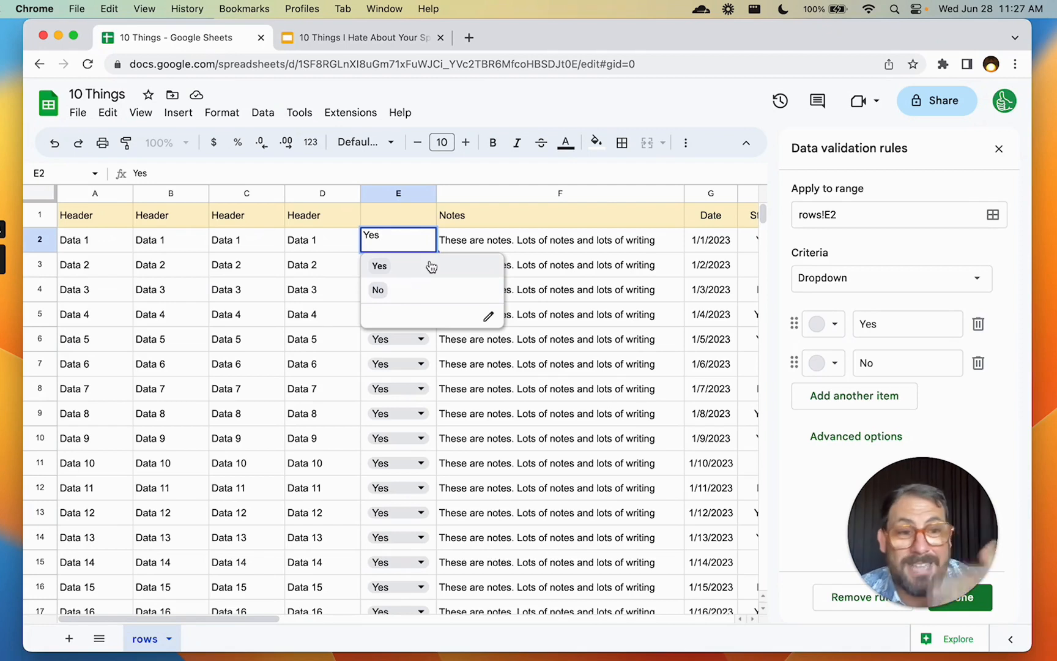
{"action": "left_click", "coordinate": [408, 288]}
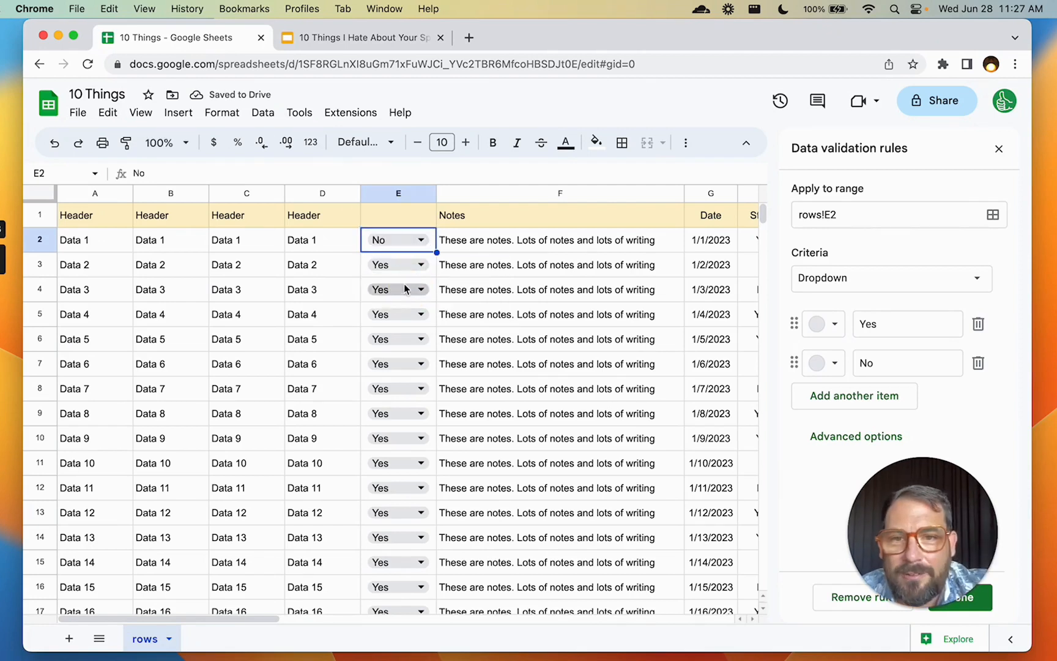
{"action": "left_click", "coordinate": [416, 265]}
{"action": "left_click", "coordinate": [421, 264]}
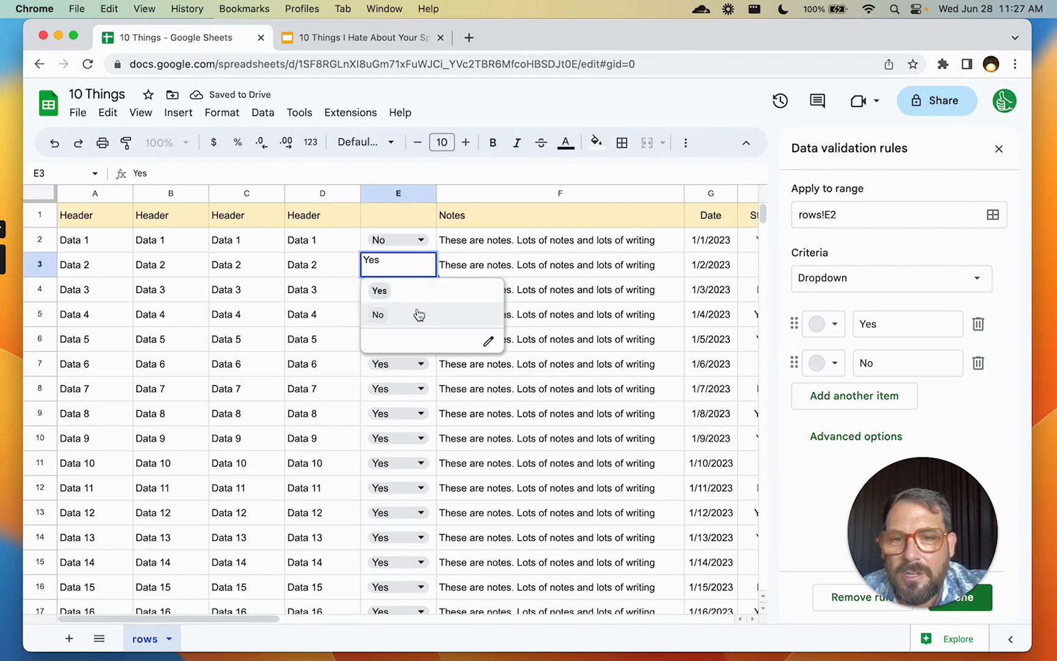
{"action": "left_click", "coordinate": [416, 314]}
{"action": "left_click", "coordinate": [421, 288]}
{"action": "left_click", "coordinate": [403, 315]}
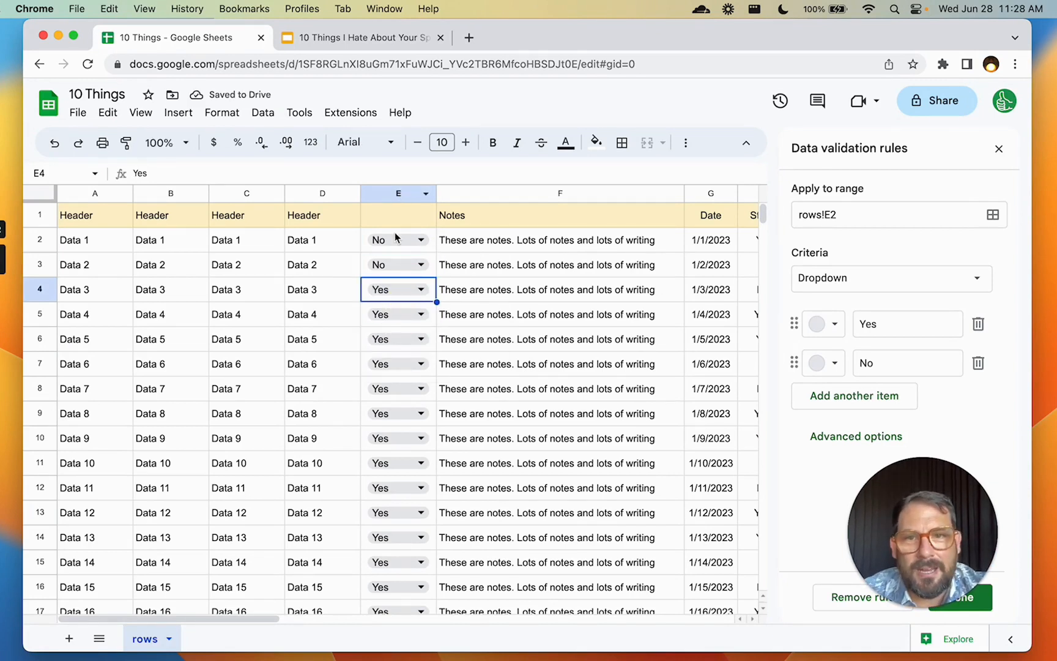
{"action": "left_click", "coordinate": [397, 191]}
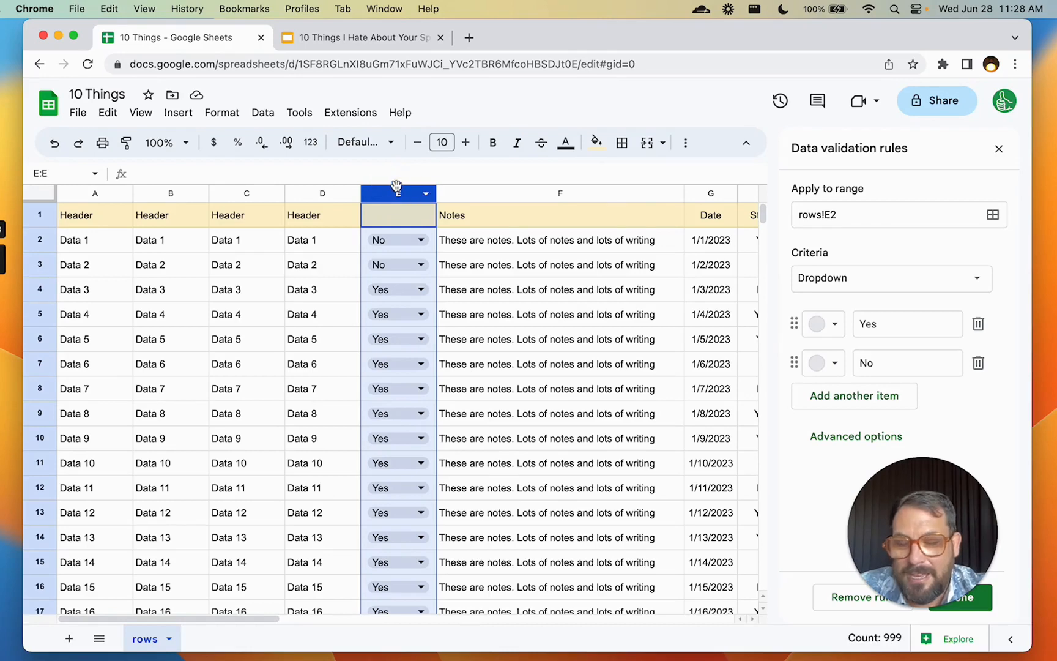
Insert two new columns after E and clear the copied dropdowns from them
{"action": "right_click", "coordinate": [397, 190]}
{"action": "left_click", "coordinate": [507, 293]}
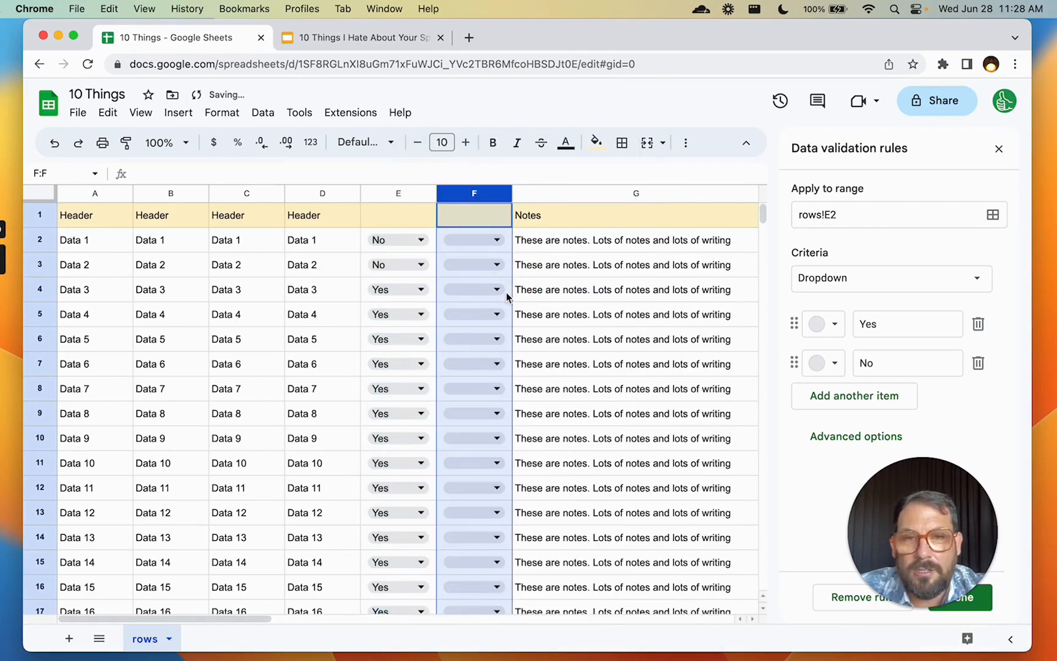
{"action": "key", "text": "super+y"}
{"action": "left_click", "coordinate": [466, 194], "text": "shift"}
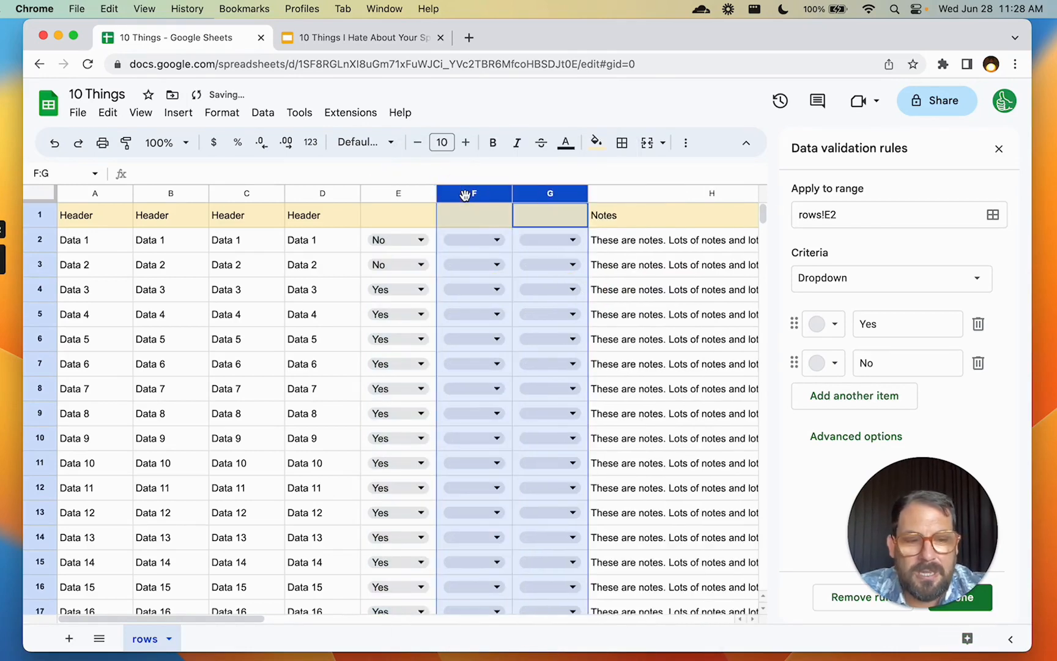
{"action": "key", "text": "Delete"}
Head column F 'Yes' and column G 'No', then select F2:G1000
{"action": "key", "text": "Left"}
{"action": "key", "text": "Left"}
{"action": "key", "text": "Down"}
{"action": "key", "text": "Right"}
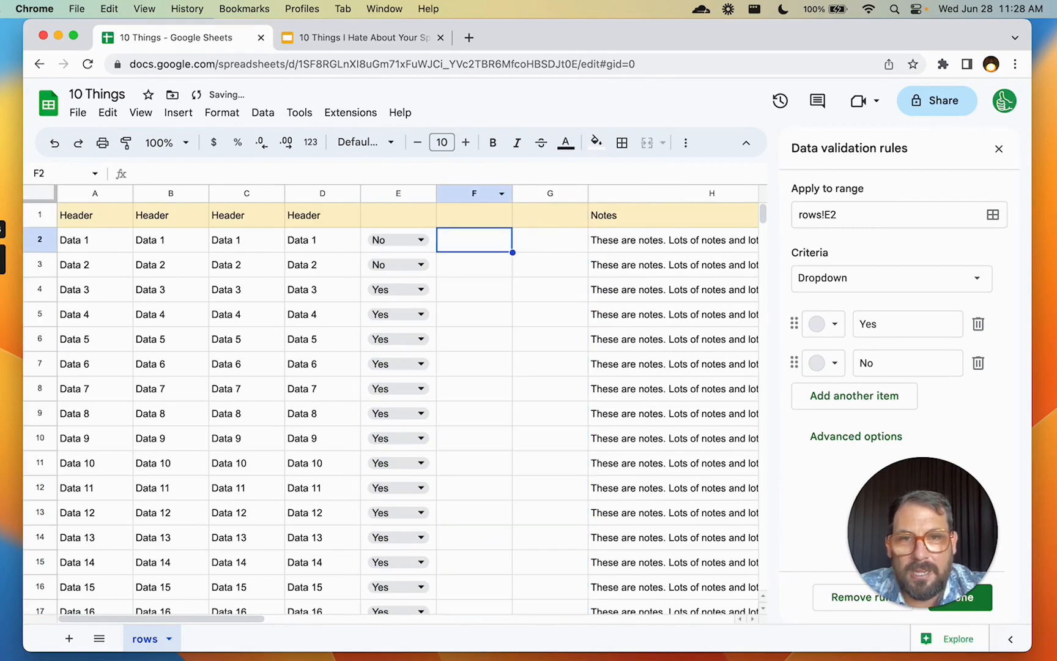
{"action": "key", "text": "Up"}
{"action": "type", "text": "Yes"}
{"action": "type", "text": "o"}
{"action": "left_click", "coordinate": [483, 241]}
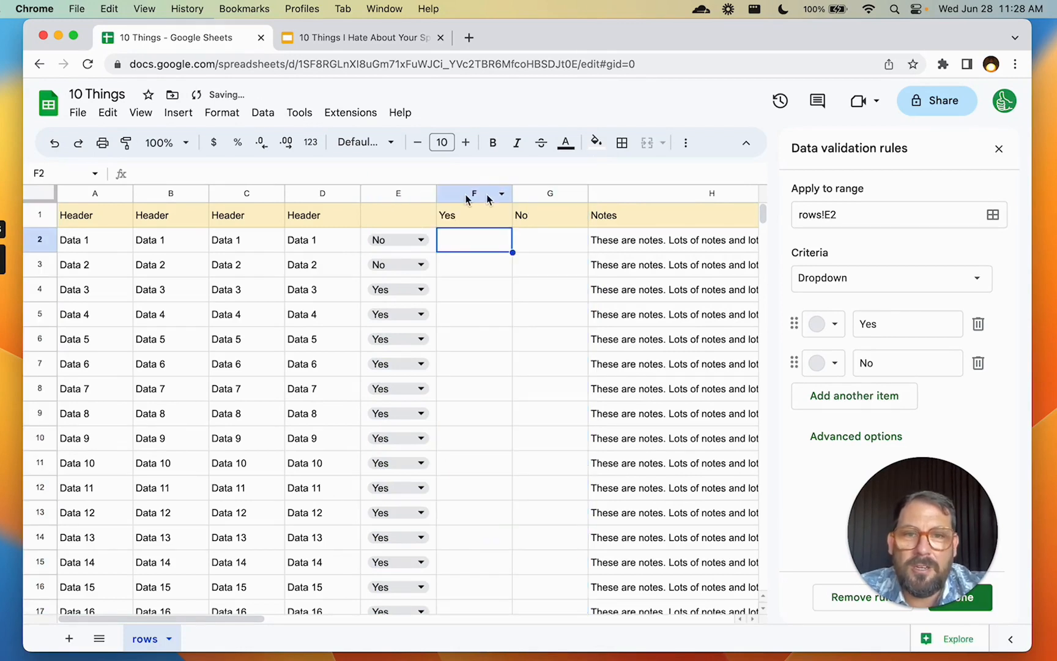
{"action": "left_click_drag", "start_coordinate": [485, 247], "coordinate": [551, 241]}
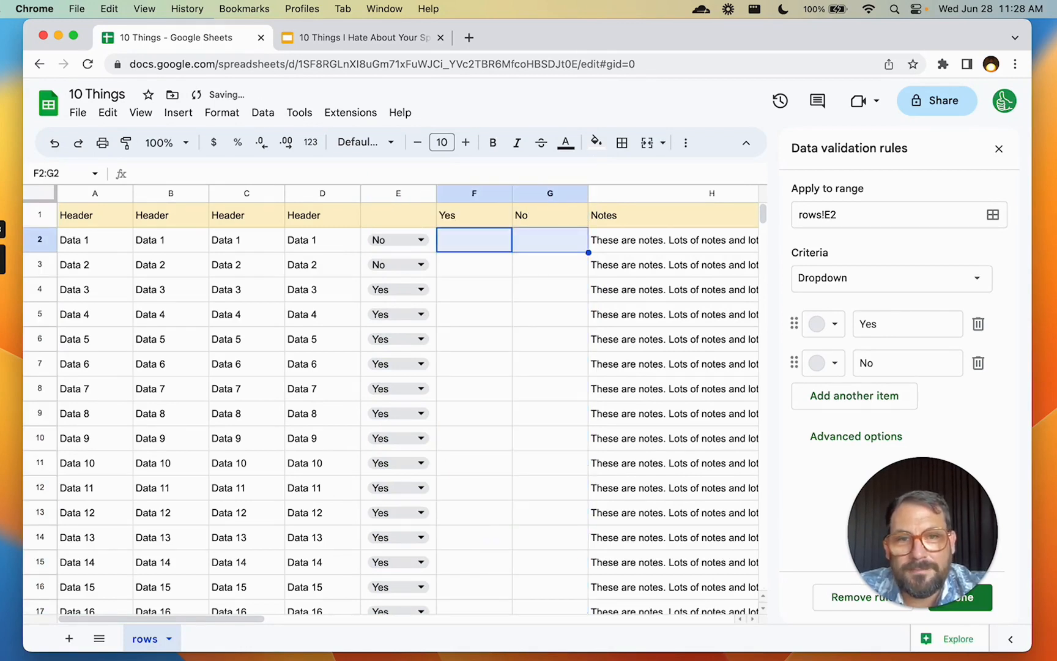
{"action": "key", "text": "ctrl+shift+Down"}
Insert checkboxes into the selected cells of columns F and G
{"action": "left_click", "coordinate": [176, 113]}
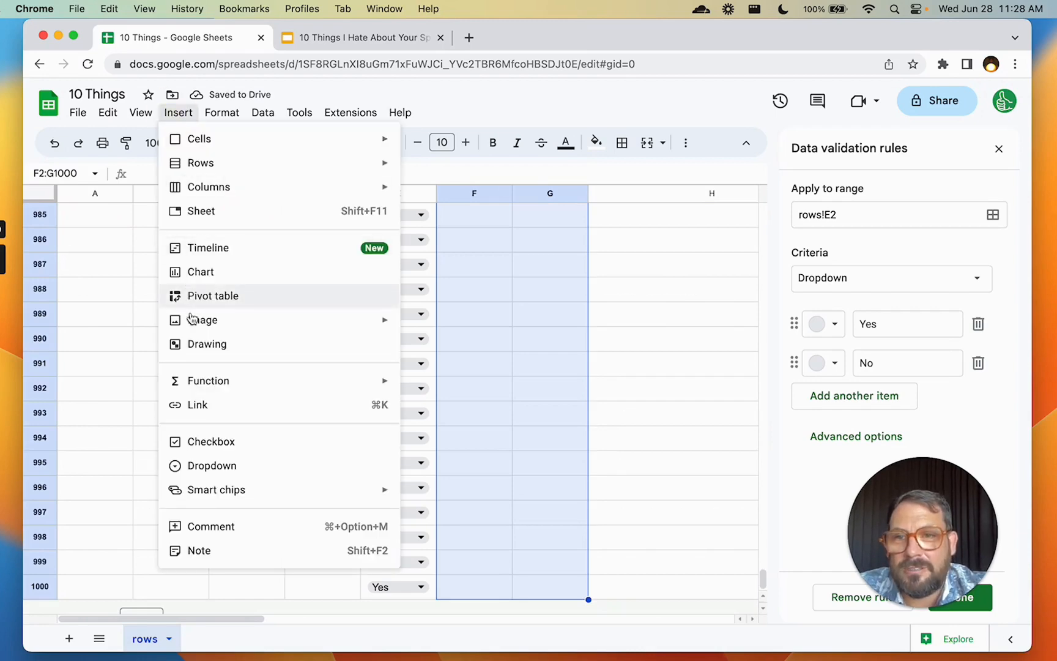
{"action": "left_click", "coordinate": [205, 433]}
{"action": "scroll", "coordinate": [487, 364], "scroll_direction": "up", "scroll_amount": 20}
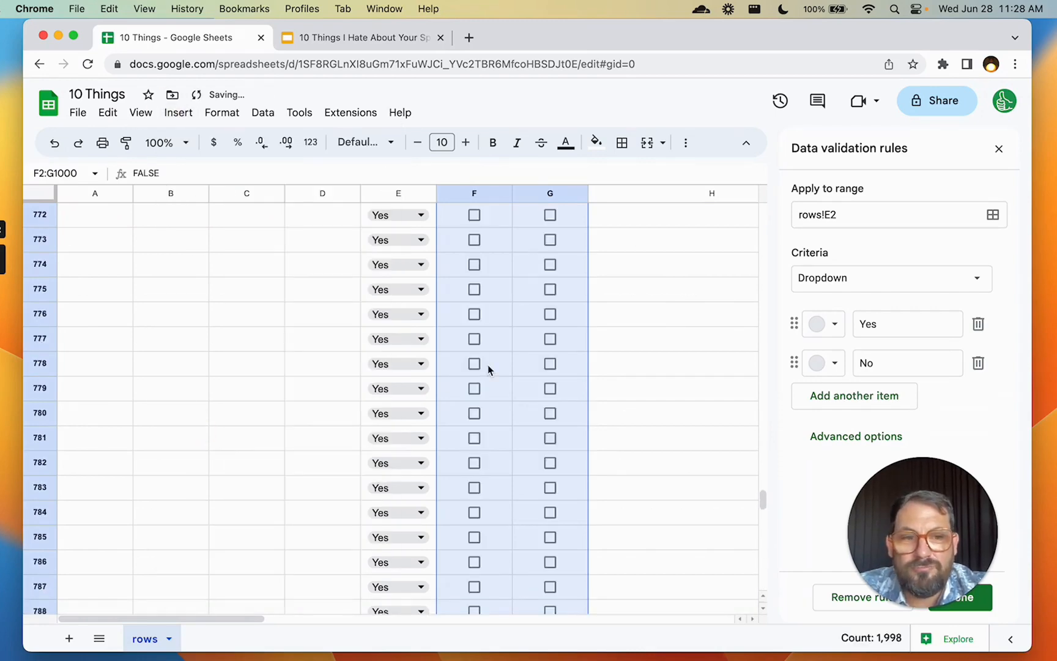
Tick the checkboxes in F2, G3 and F4, then close the data validation panel
{"action": "key", "text": "ctrl+Up"}
{"action": "key", "text": "Down"}
{"action": "key", "text": "space"}
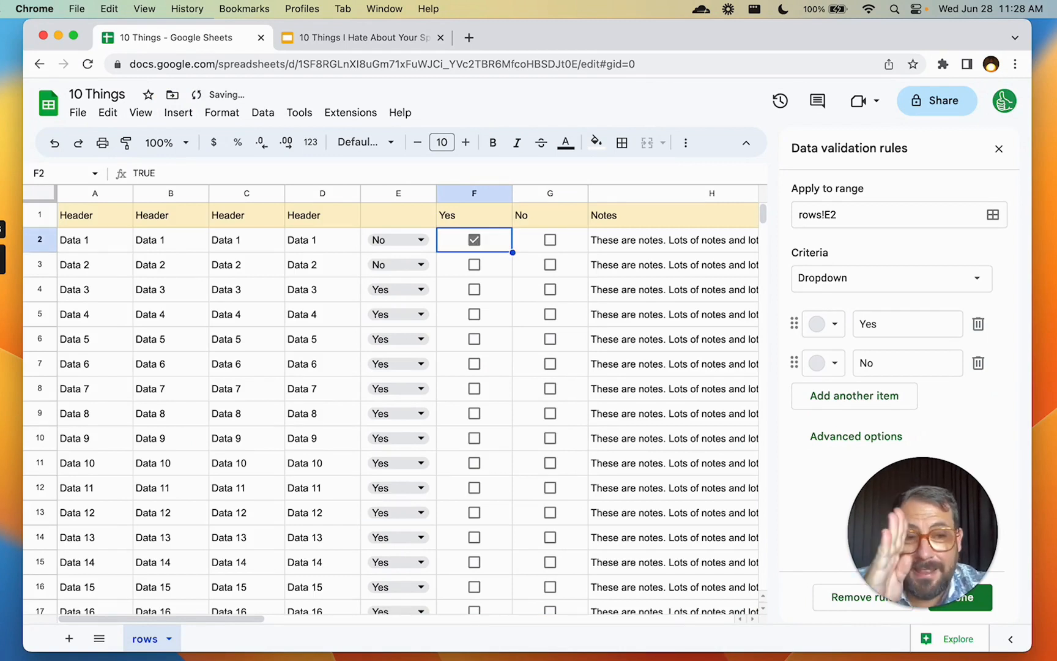
{"action": "key", "text": "Down"}
{"action": "key", "text": "Right"}
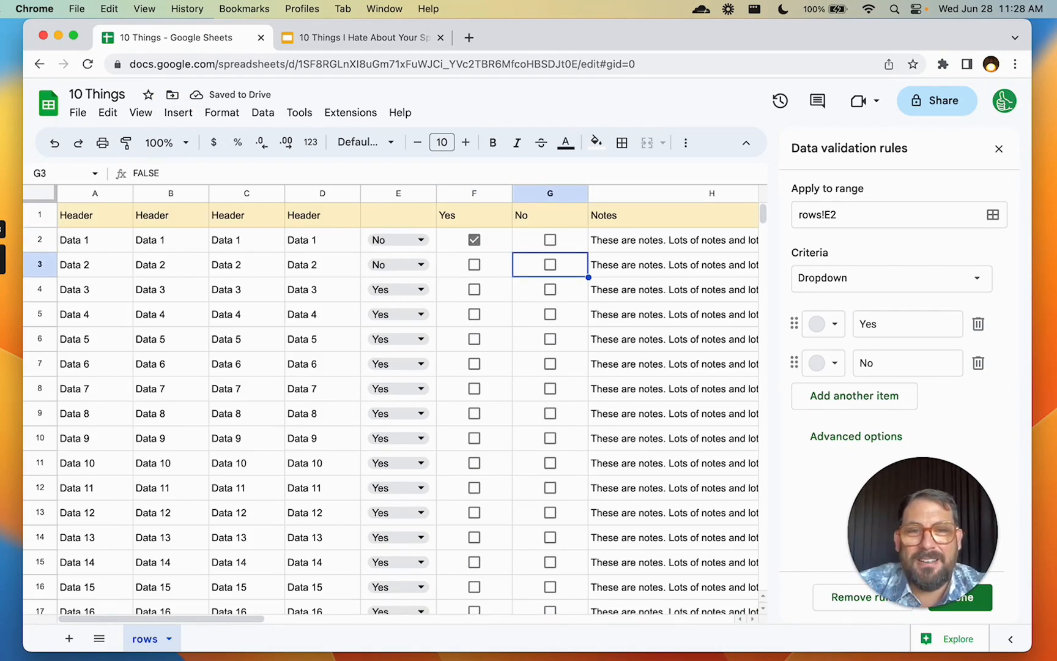
{"action": "key", "text": "space"}
{"action": "key", "text": "Down"}
{"action": "key", "text": "Left"}
{"action": "key", "text": "space"}
{"action": "key", "text": "Down"}
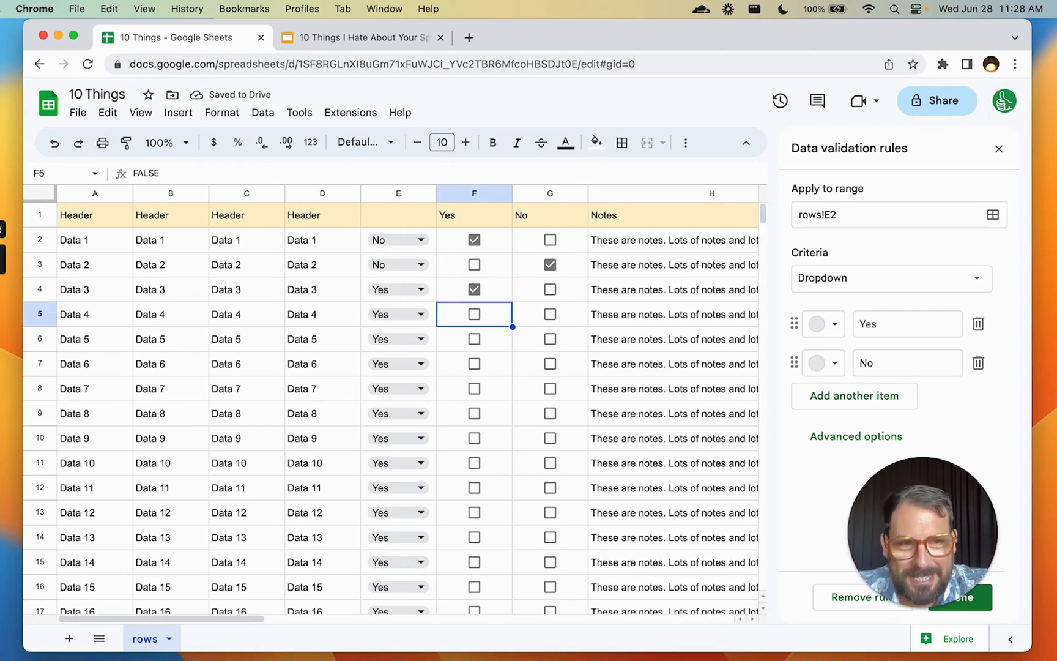
{"action": "left_click", "coordinate": [999, 150]}
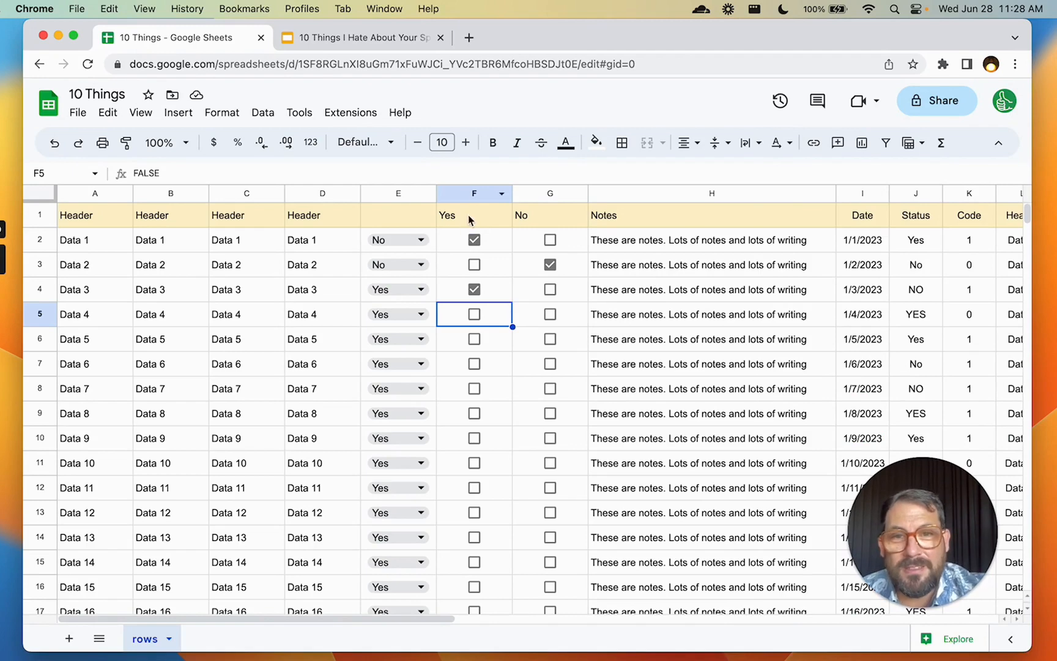
Narrow the Yes and No columns F and G
{"action": "left_click", "coordinate": [474, 193]}
{"action": "left_click", "coordinate": [550, 194], "text": "shift"}
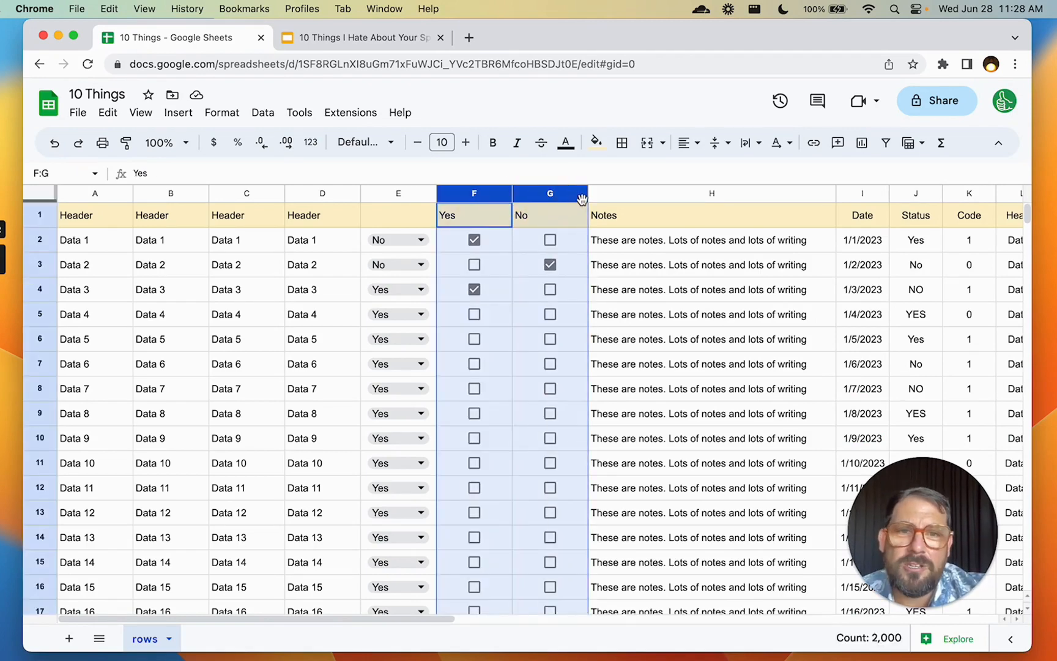
{"action": "left_click_drag", "start_coordinate": [588, 193], "coordinate": [572, 194]}
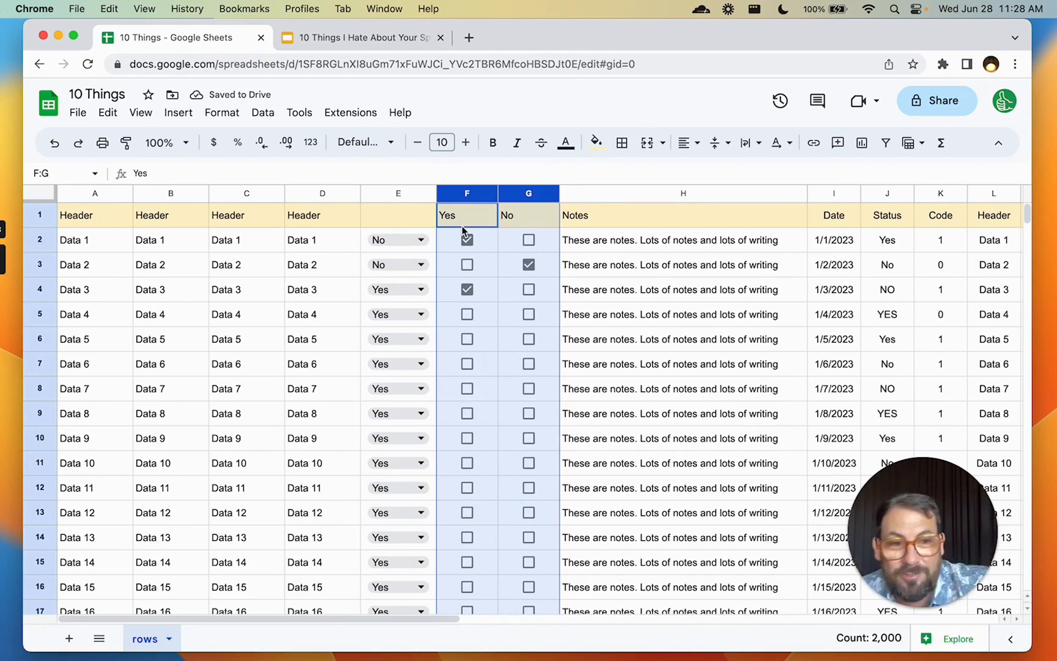
{"action": "left_click_drag", "start_coordinate": [558, 194], "coordinate": [549, 193]}
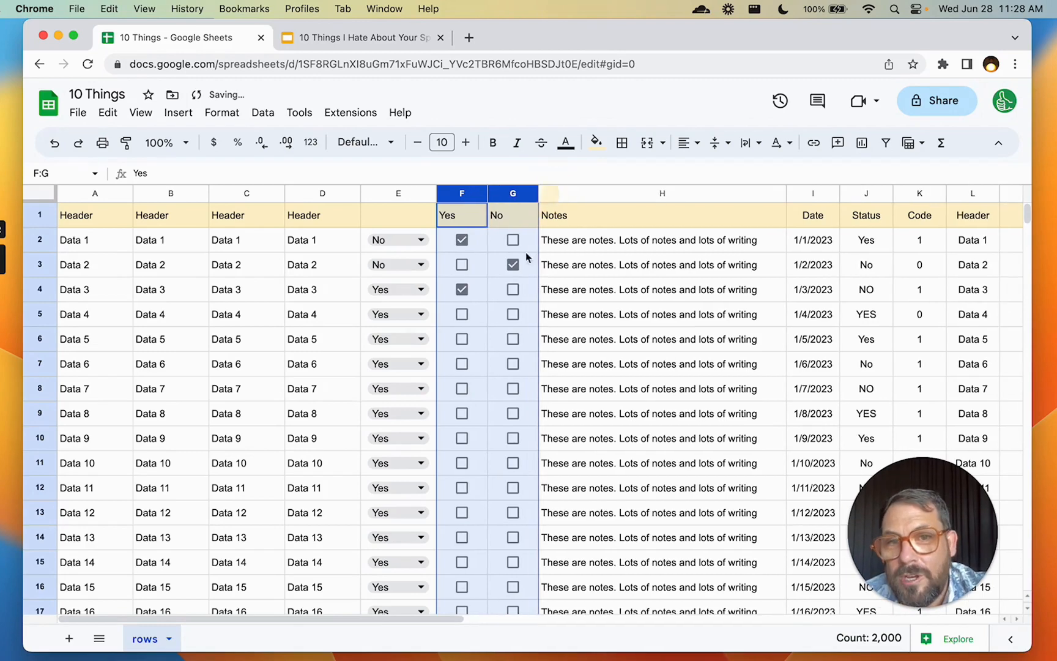
Tick G5 and F7, set the E5 dropdown to No, then bring up the slides
{"action": "left_click", "coordinate": [513, 314]}
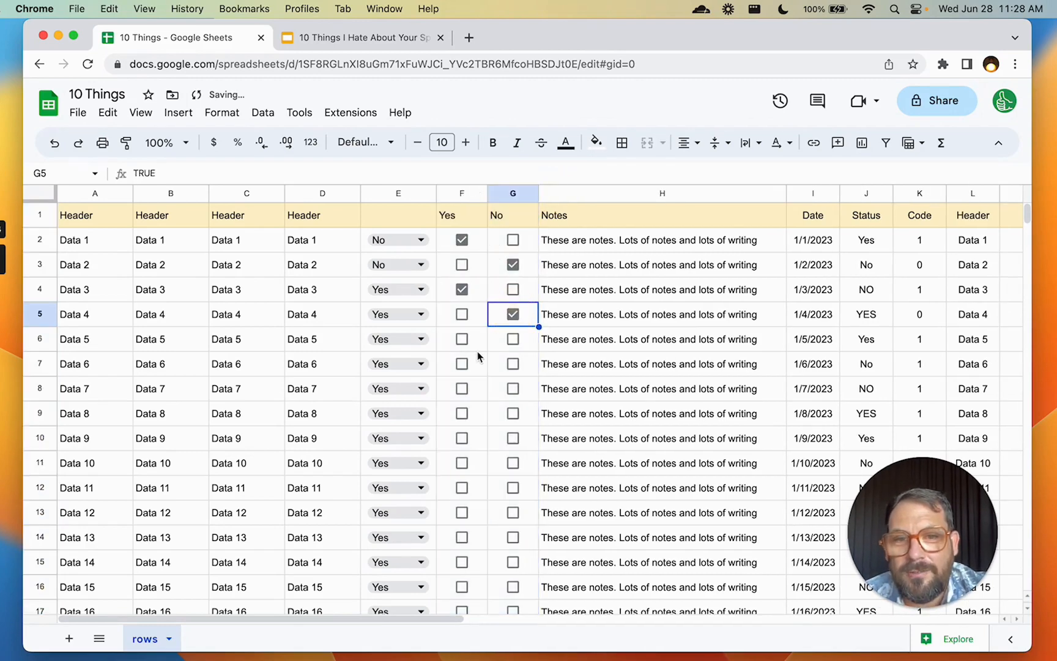
{"action": "left_click", "coordinate": [463, 363]}
{"action": "left_click", "coordinate": [421, 314]}
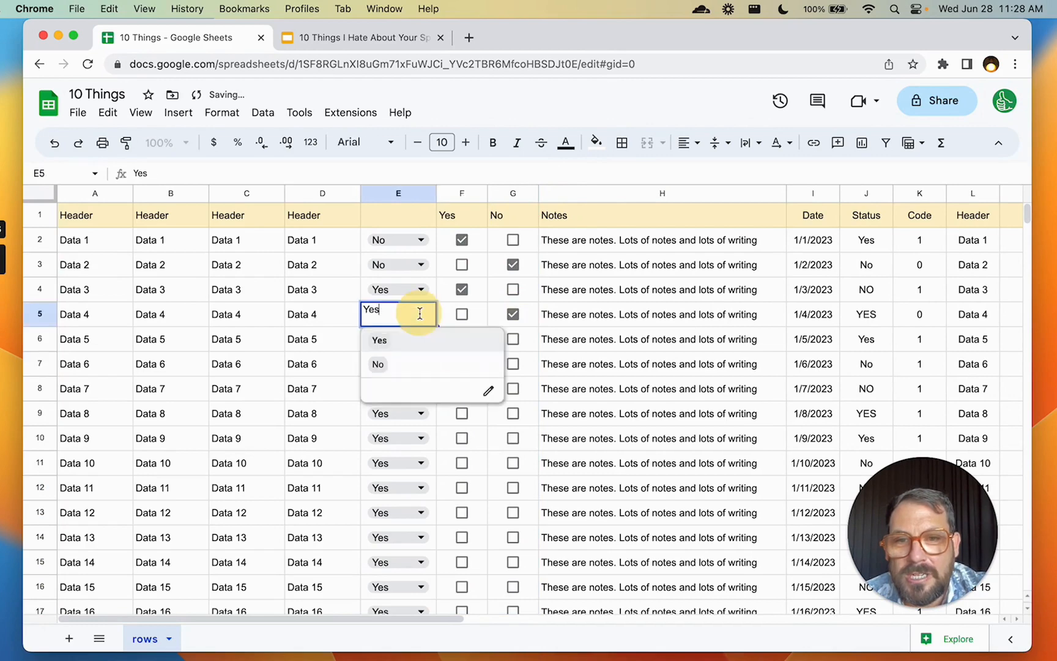
{"action": "left_click", "coordinate": [410, 363]}
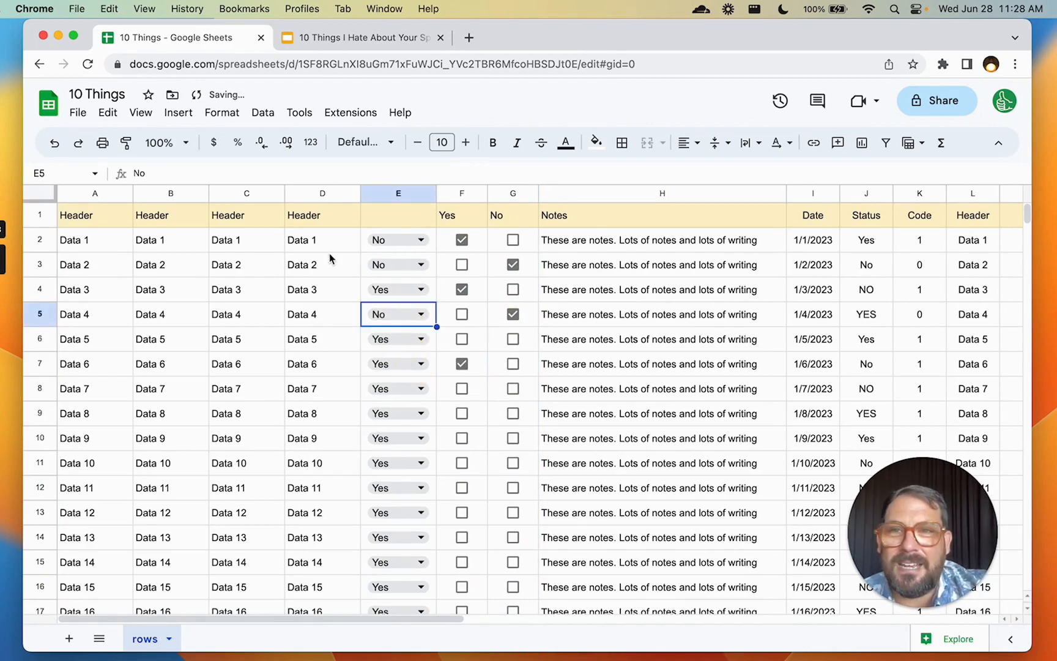
{"action": "left_click", "coordinate": [336, 36]}
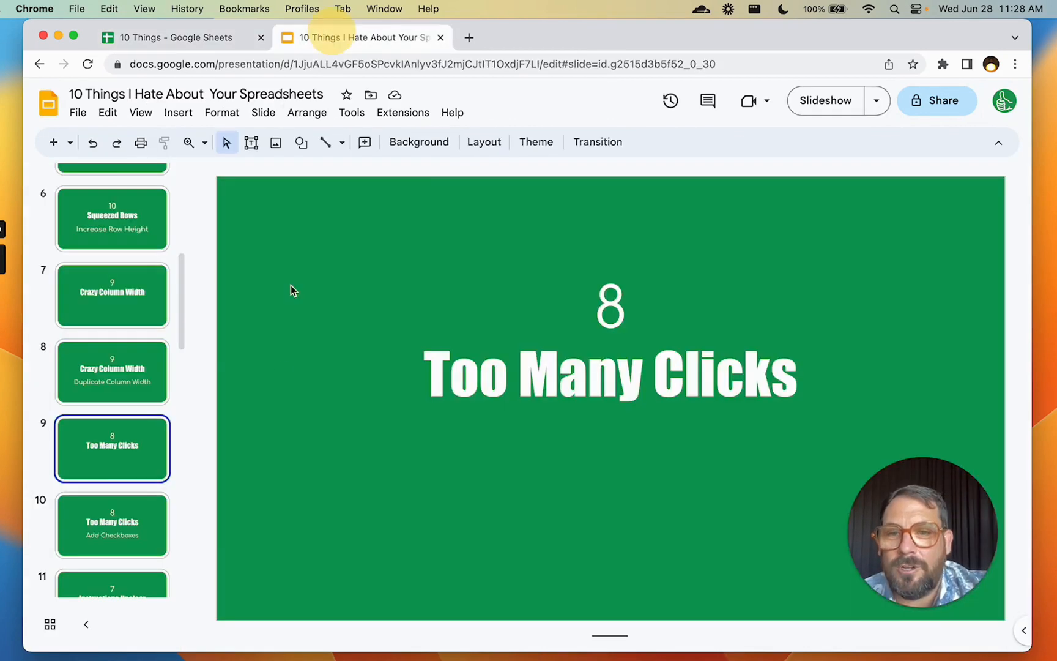
Show slide 10 (Add Checkboxes), then slide 11 (Instructions Unclear), and return to the spreadsheet
{"action": "left_click", "coordinate": [129, 510]}
{"action": "scroll", "coordinate": [157, 488], "scroll_direction": "down", "scroll_amount": 4}
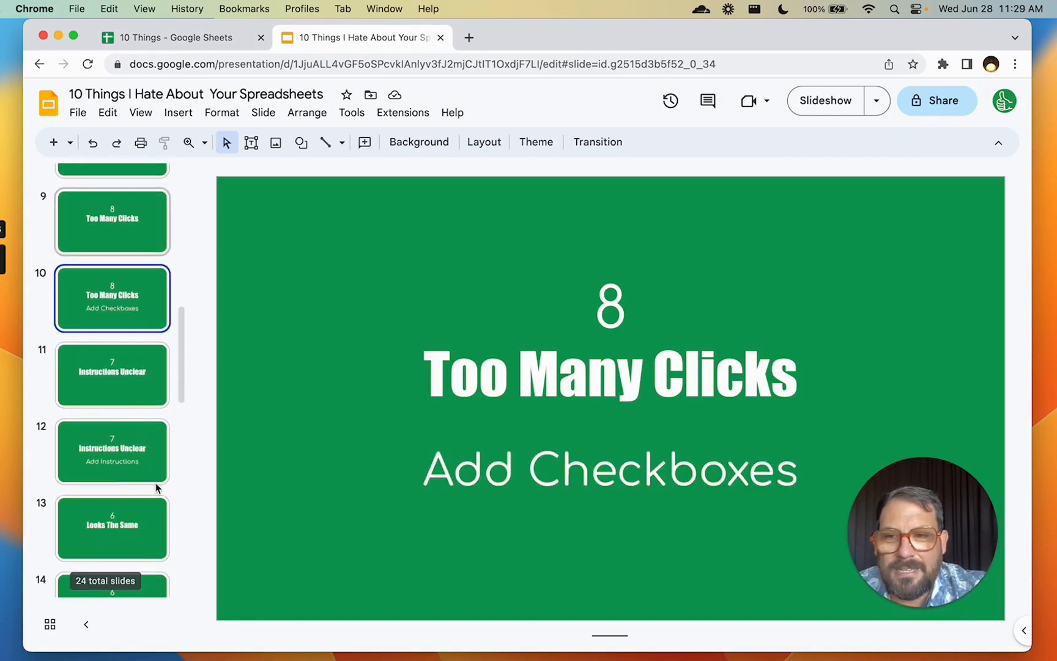
{"action": "left_click", "coordinate": [123, 386]}
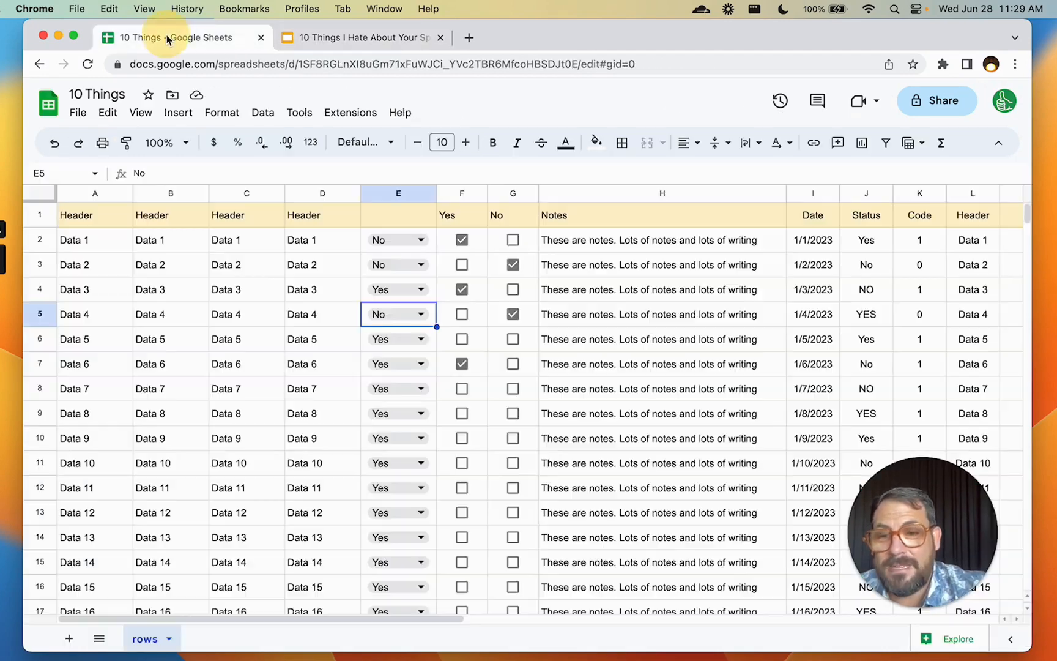
{"action": "left_click", "coordinate": [173, 37]}
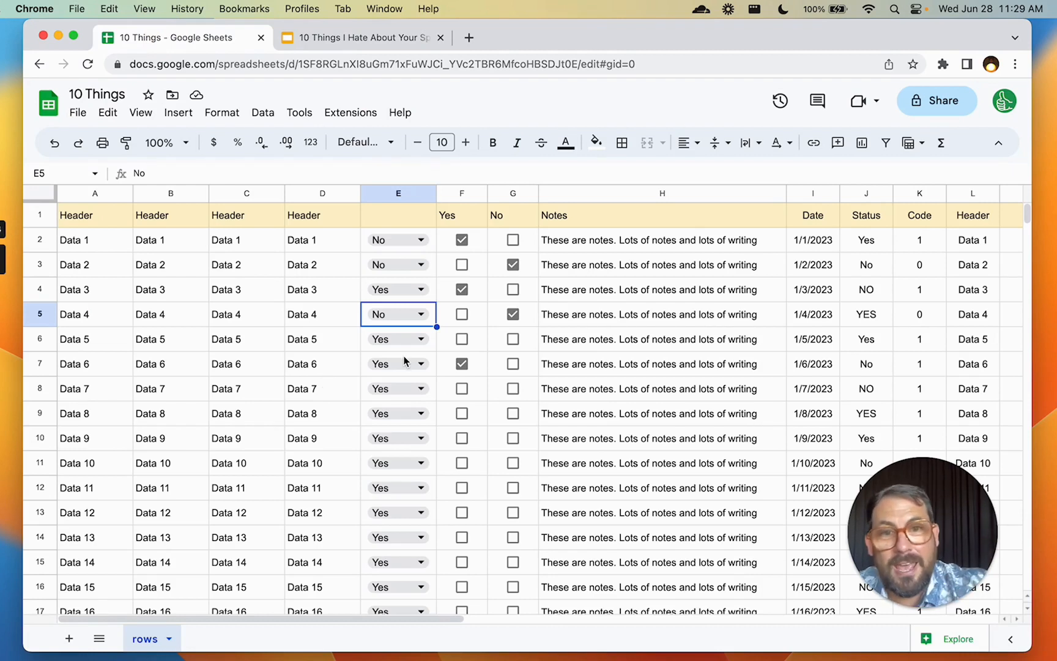
{"action": "left_click", "coordinate": [619, 238]}
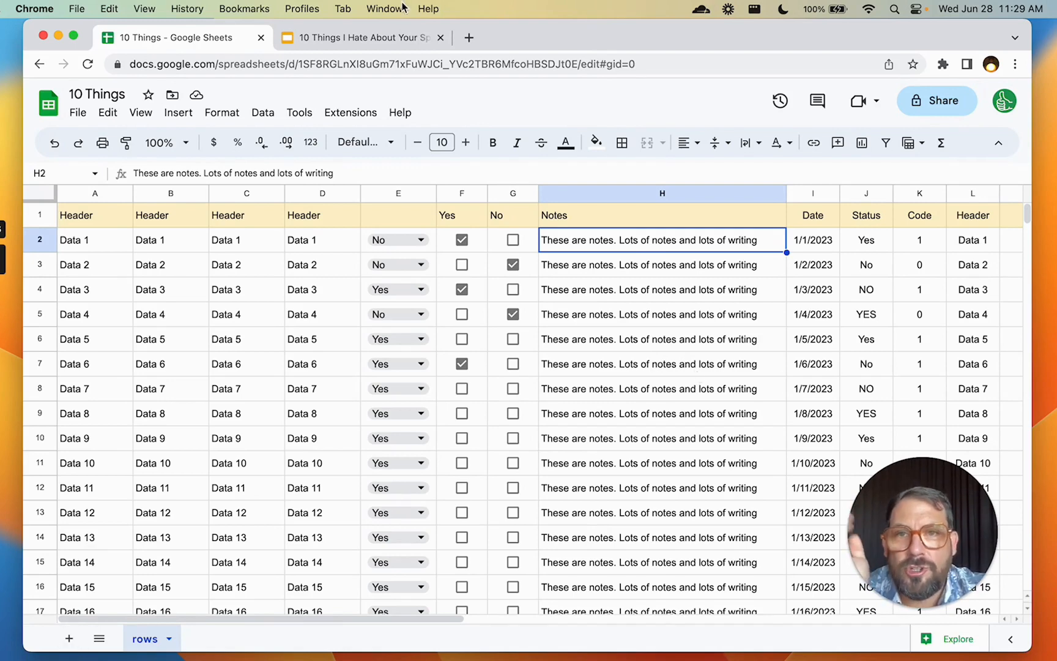
{"action": "left_click", "coordinate": [380, 37]}
{"action": "left_click", "coordinate": [150, 431]}
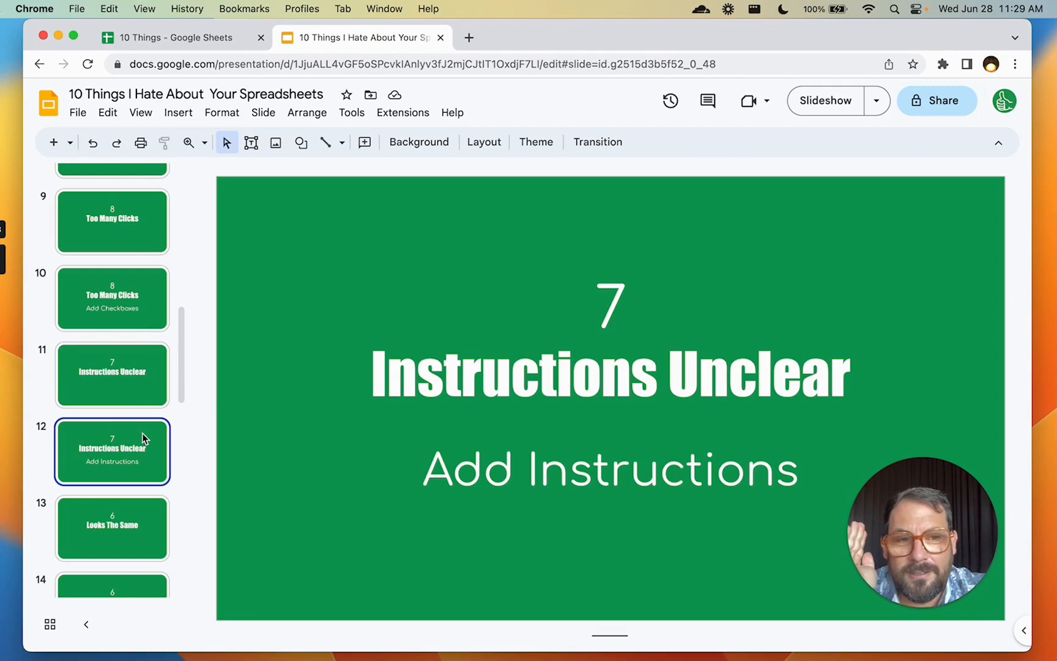
{"action": "left_click", "coordinate": [184, 38]}
{"action": "left_click_drag", "start_coordinate": [632, 241], "coordinate": [630, 487]}
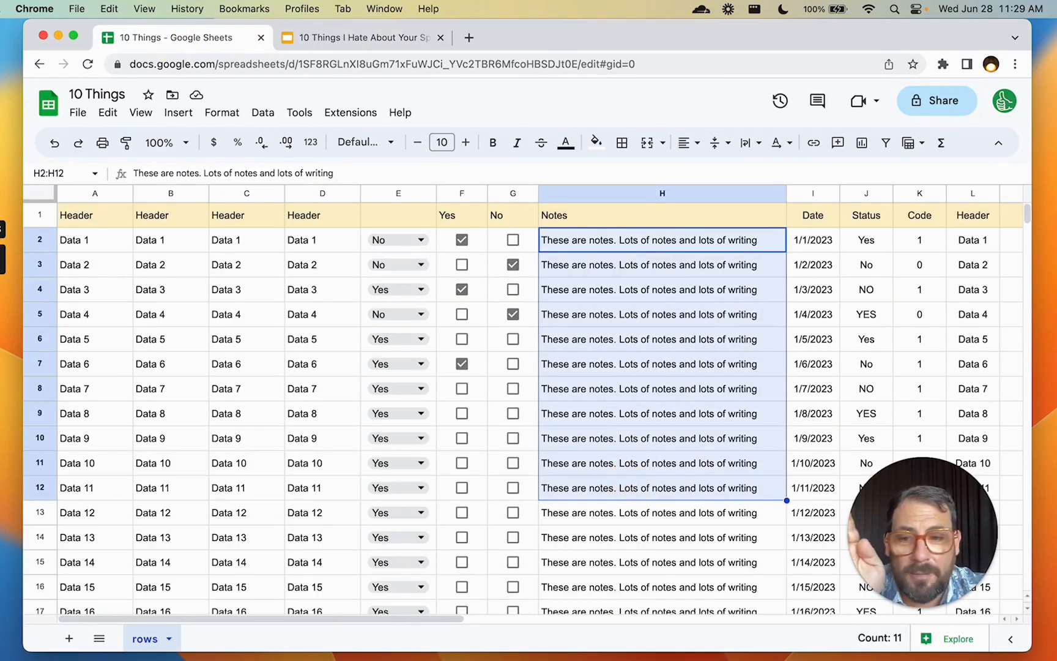
Add a new sheet named INSTRUCTIONS
{"action": "left_click", "coordinate": [69, 638]}
{"action": "double_click", "coordinate": [231, 637]}
{"action": "type", "text": "INSTRUCTIONS"}
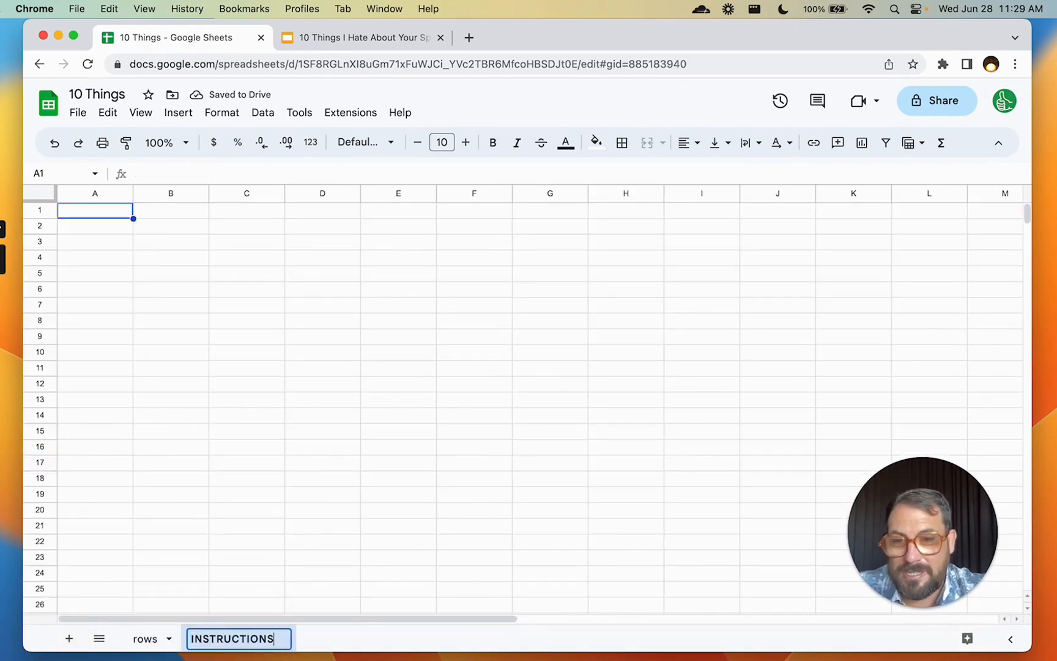
{"action": "key", "text": "Return"}
Enter 'Fill in column H on "rows" tab, only' in A1, then go back to the rows sheet
{"action": "type", "text": "Fil"}
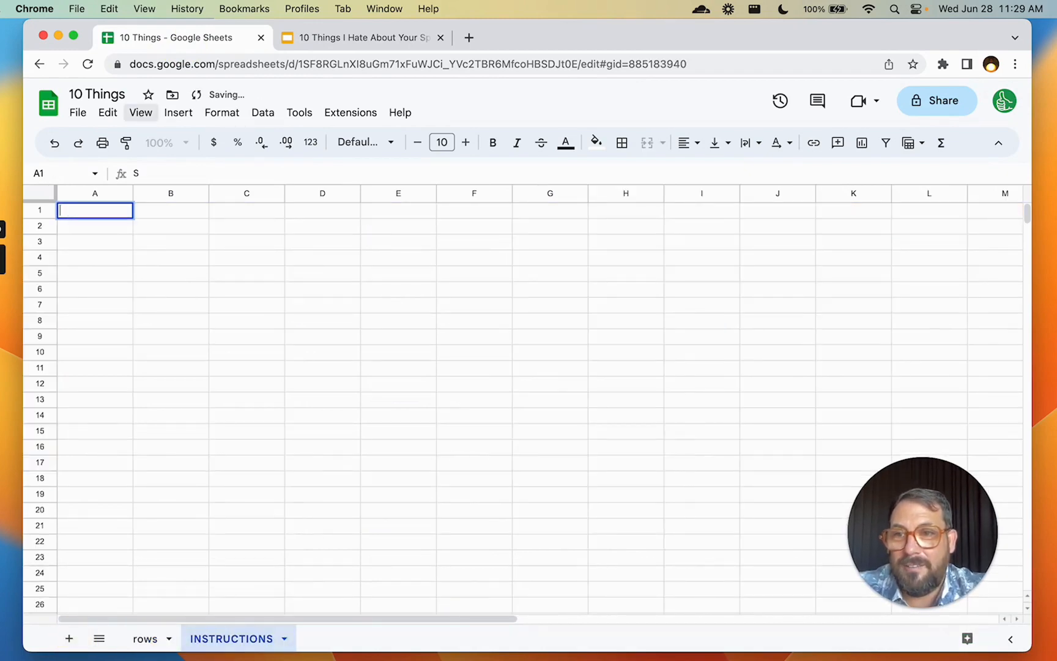
{"action": "type", "text": "l in column H on \"rows\" tab"}
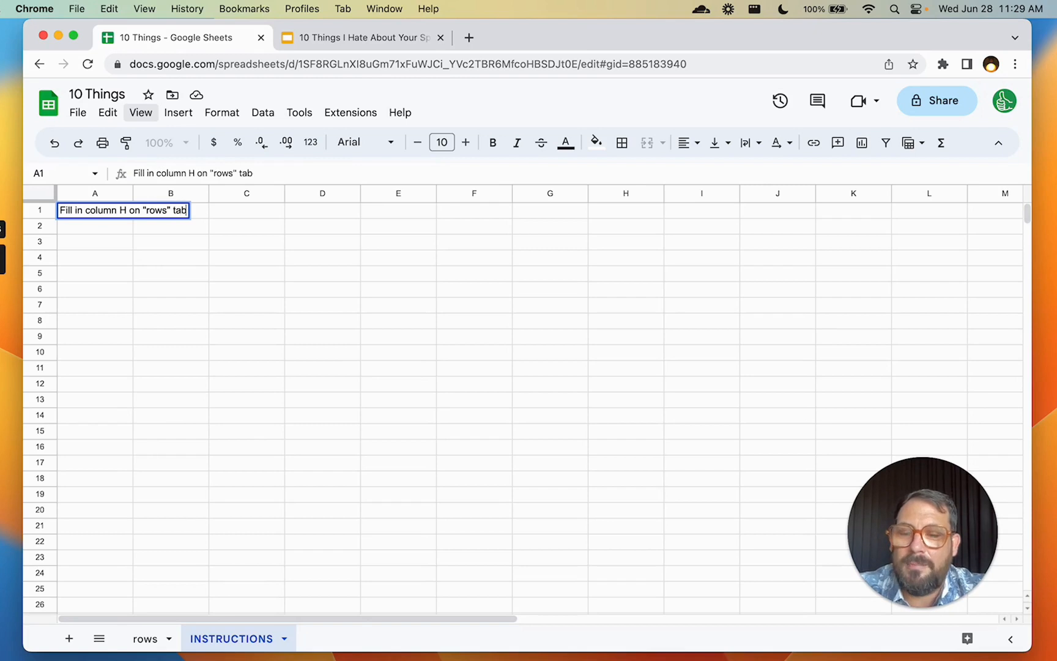
{"action": "type", "text": ", only"}
{"action": "key", "text": "Return"}
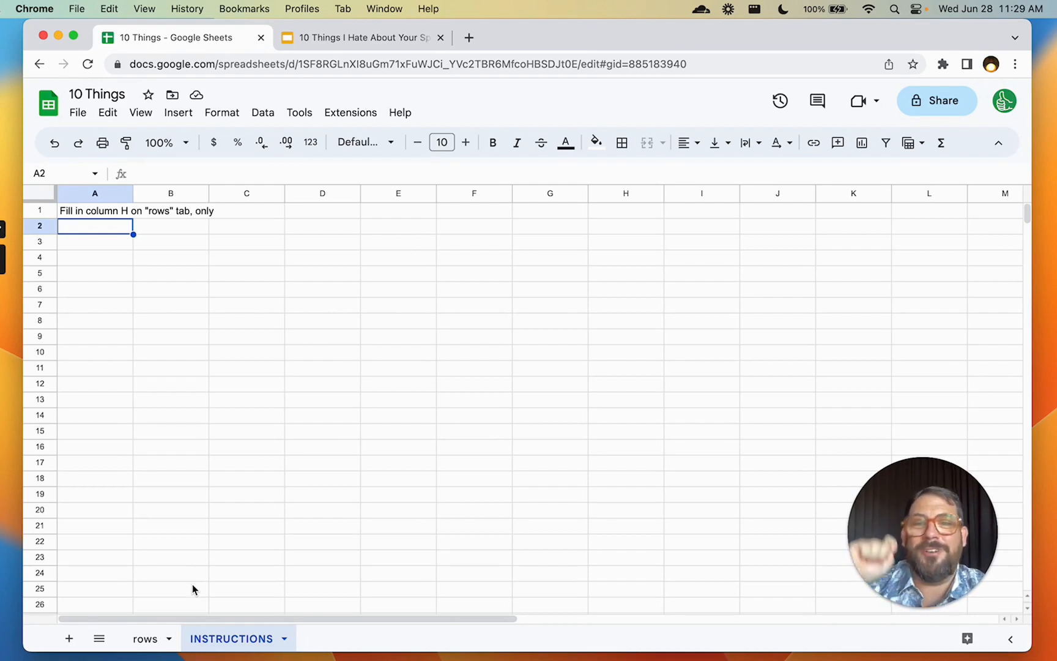
{"action": "left_click", "coordinate": [130, 646]}
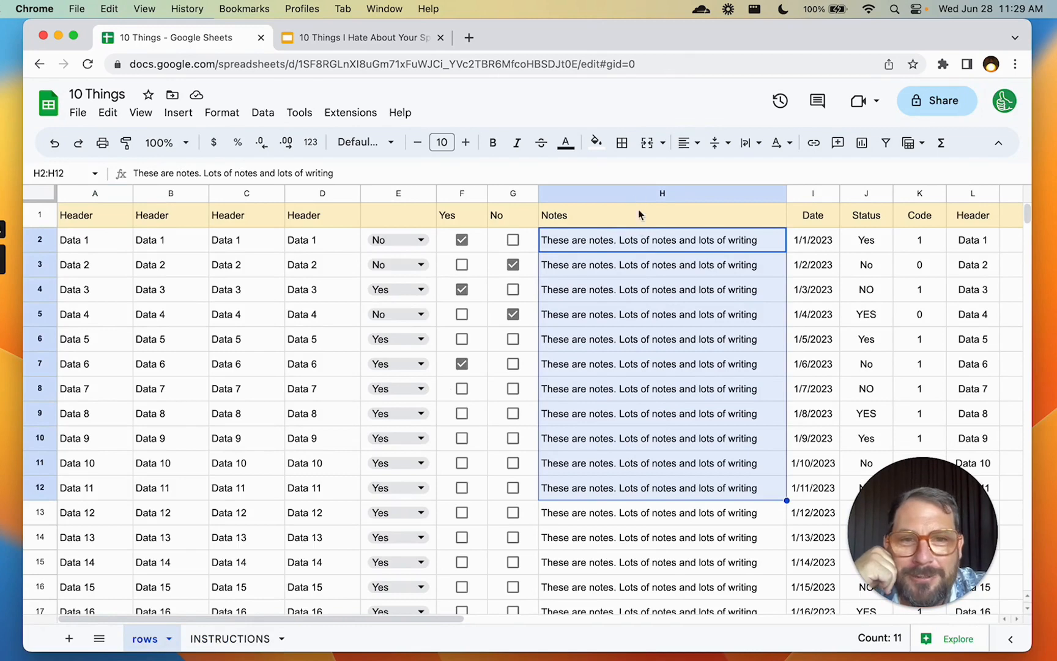
Select the Notes column H, then view the INSTRUCTIONS sheet's A1 instruction cell
{"action": "left_click", "coordinate": [637, 250]}
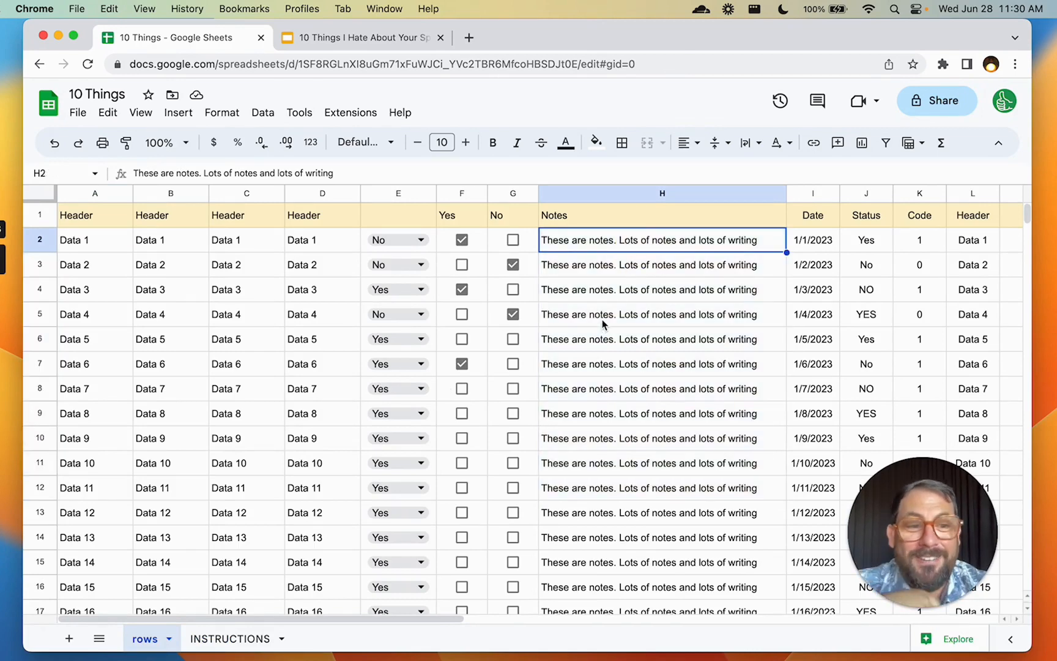
{"action": "left_click", "coordinate": [665, 194]}
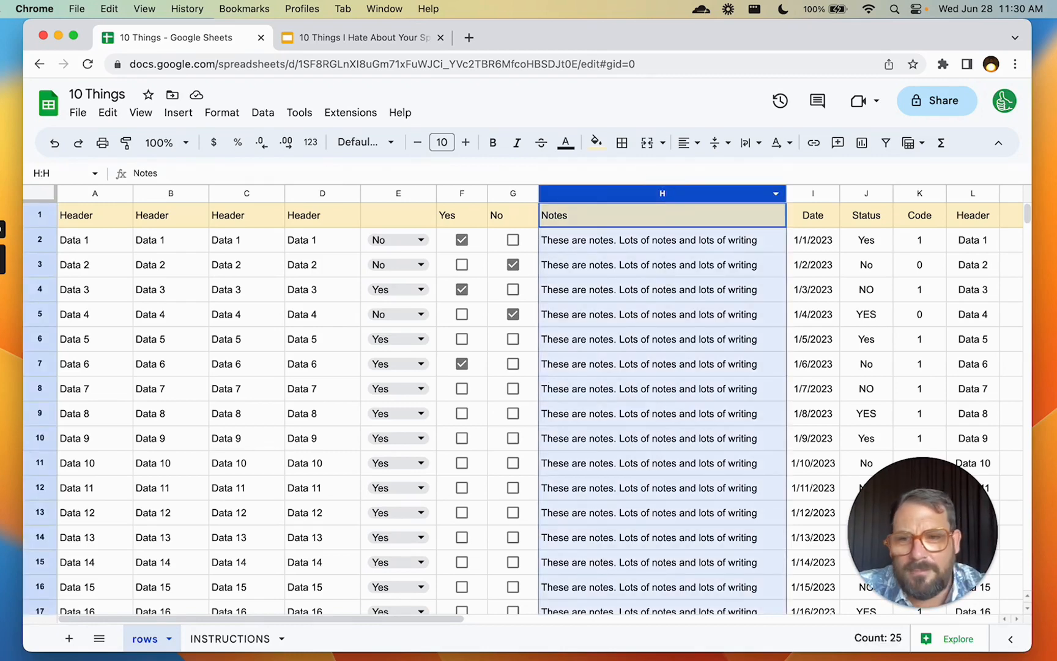
{"action": "left_click", "coordinate": [207, 638]}
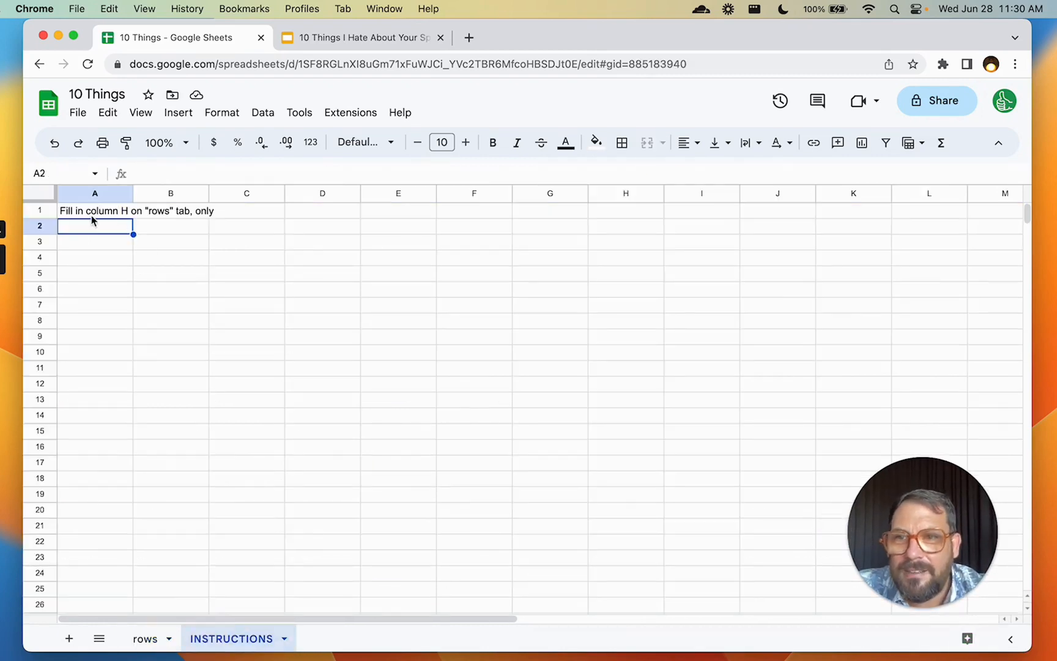
{"action": "left_click", "coordinate": [92, 215]}
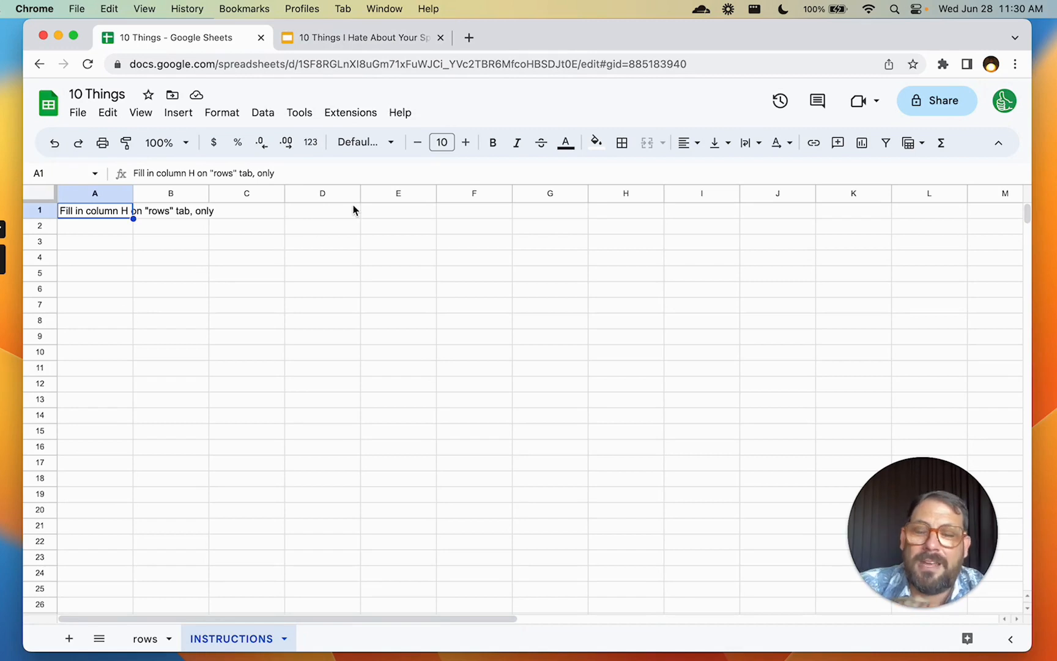
Show the Looks The Same slide (13) in Slides, then return to the 10 Things spreadsheet
{"action": "left_click", "coordinate": [355, 38]}
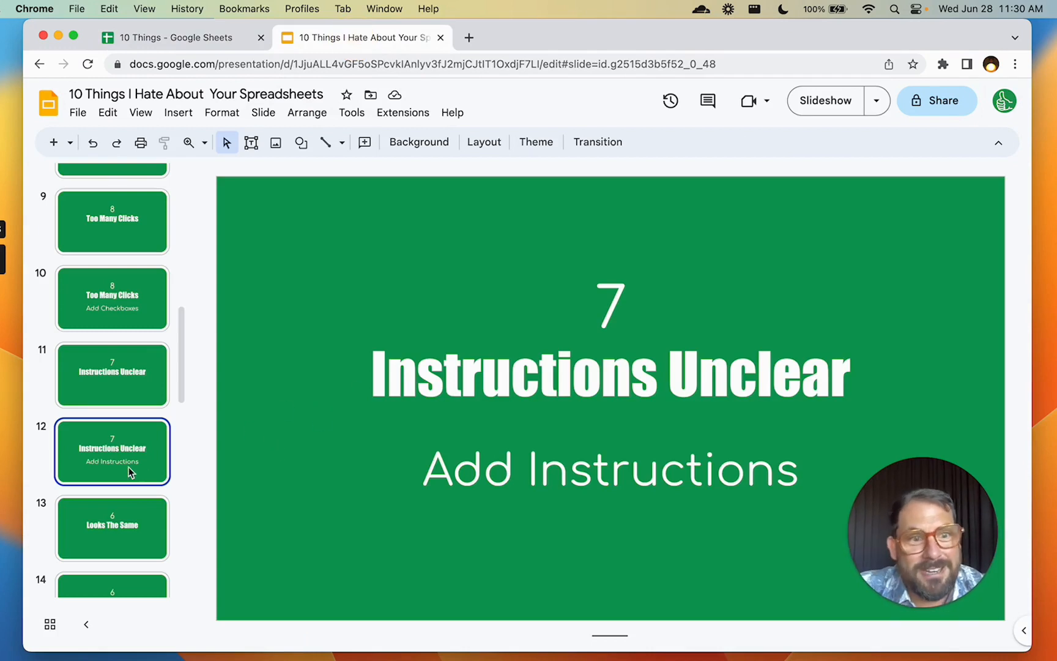
{"action": "scroll", "coordinate": [128, 435], "scroll_direction": "down", "scroll_amount": 2}
{"action": "scroll", "coordinate": [127, 435], "scroll_direction": "down", "scroll_amount": 5}
{"action": "left_click", "coordinate": [127, 343]}
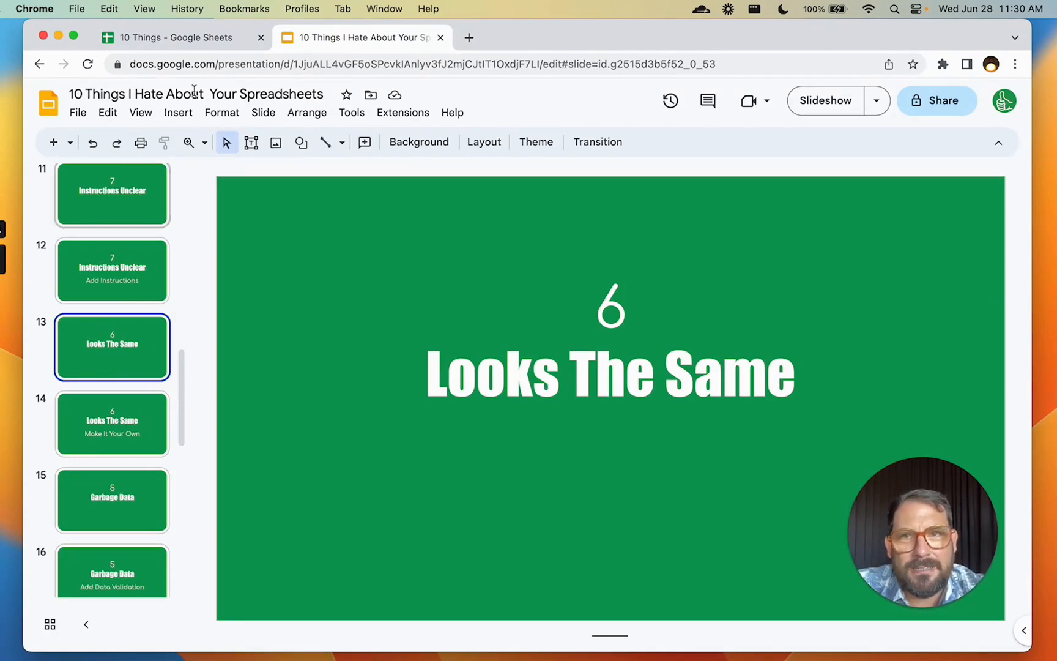
{"action": "left_click", "coordinate": [161, 39]}
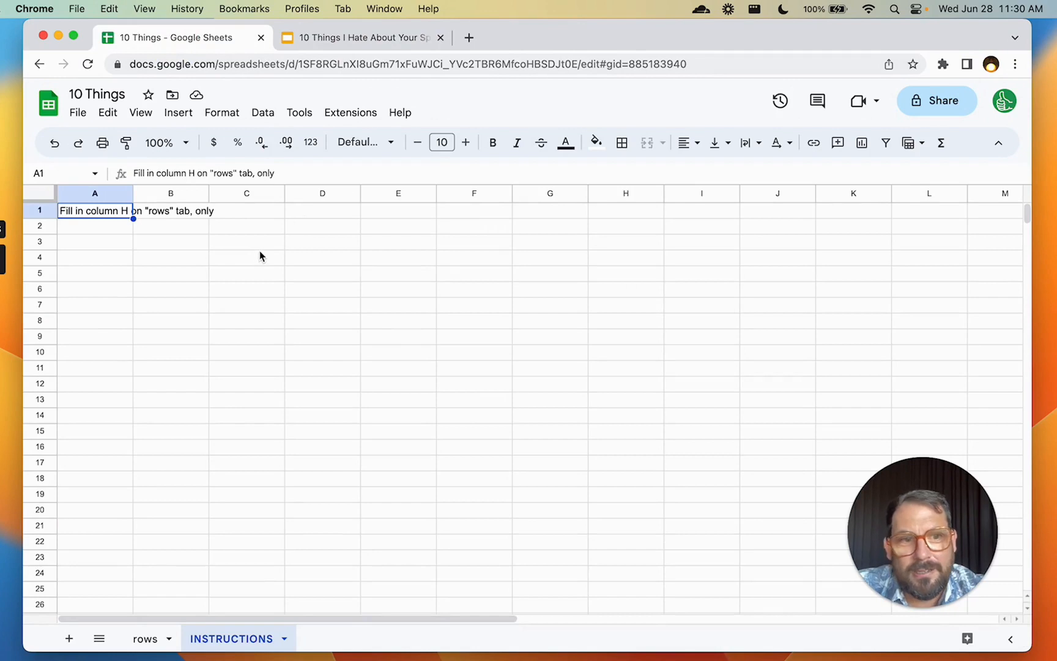
Create a blank spreadsheet in a new browser tab via sheet.new/3
{"action": "key", "text": "super+t"}
{"action": "type", "text": "sheet.new/23"}
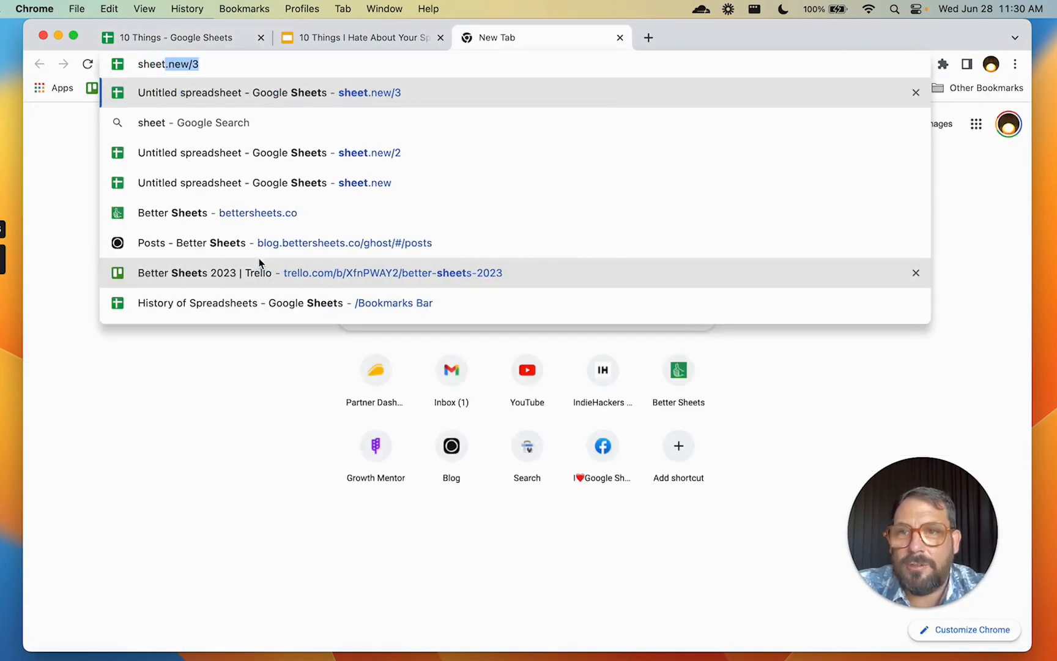
{"action": "key", "text": "BackSpace"}
{"action": "key", "text": "BackSpace"}
{"action": "type", "text": "3"}
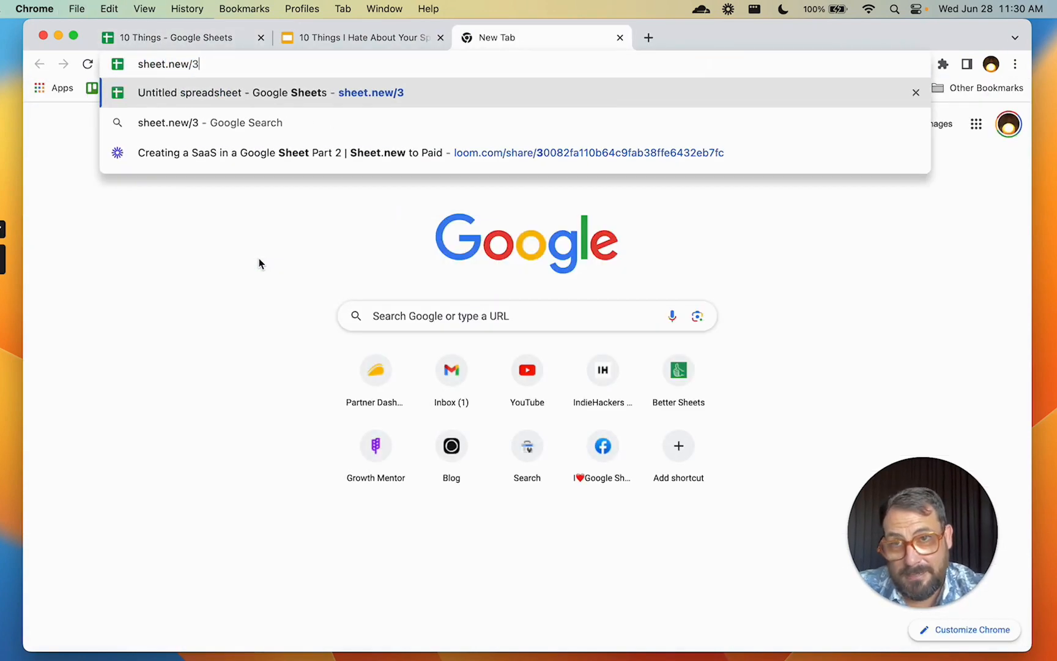
{"action": "key", "text": "Return"}
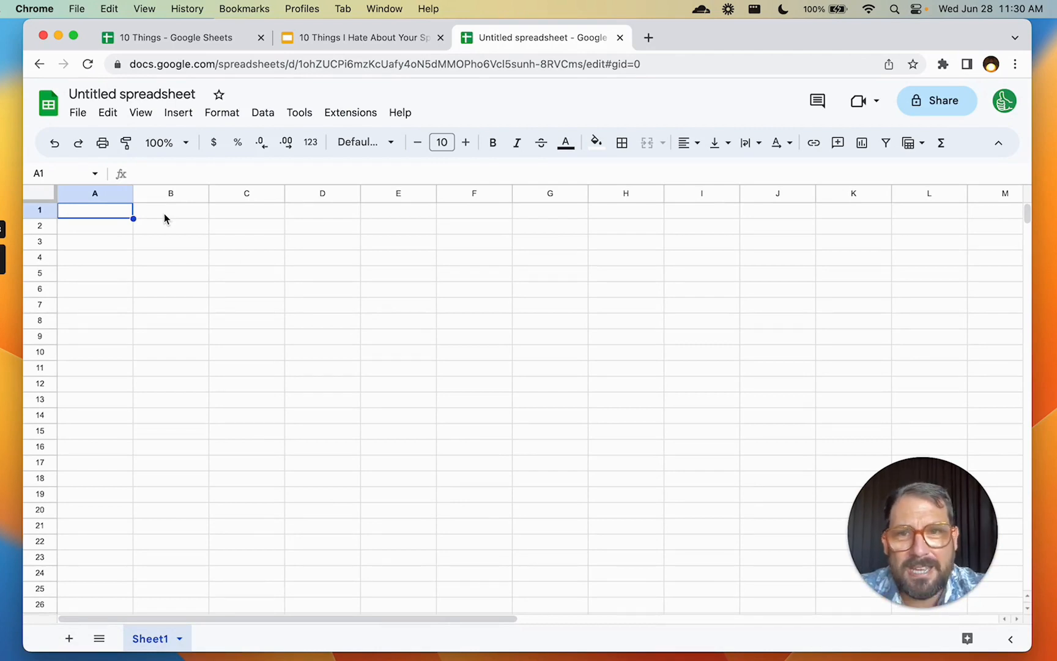
Select the empty range B3:E9 in the new untitled sheet
{"action": "left_click", "coordinate": [167, 236]}
{"action": "left_click_drag", "start_coordinate": [168, 235], "coordinate": [424, 334]}
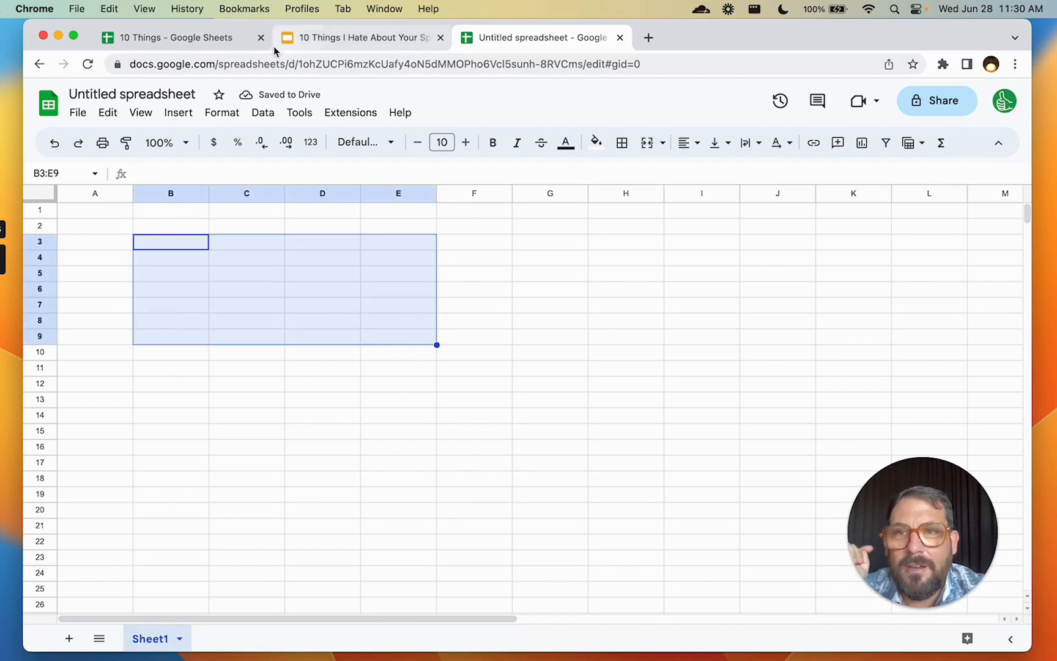
{"action": "left_click", "coordinate": [323, 40]}
Show the Make It Your Own slide, then select the rows sheet's header row for a fill colour
{"action": "left_click", "coordinate": [124, 423]}
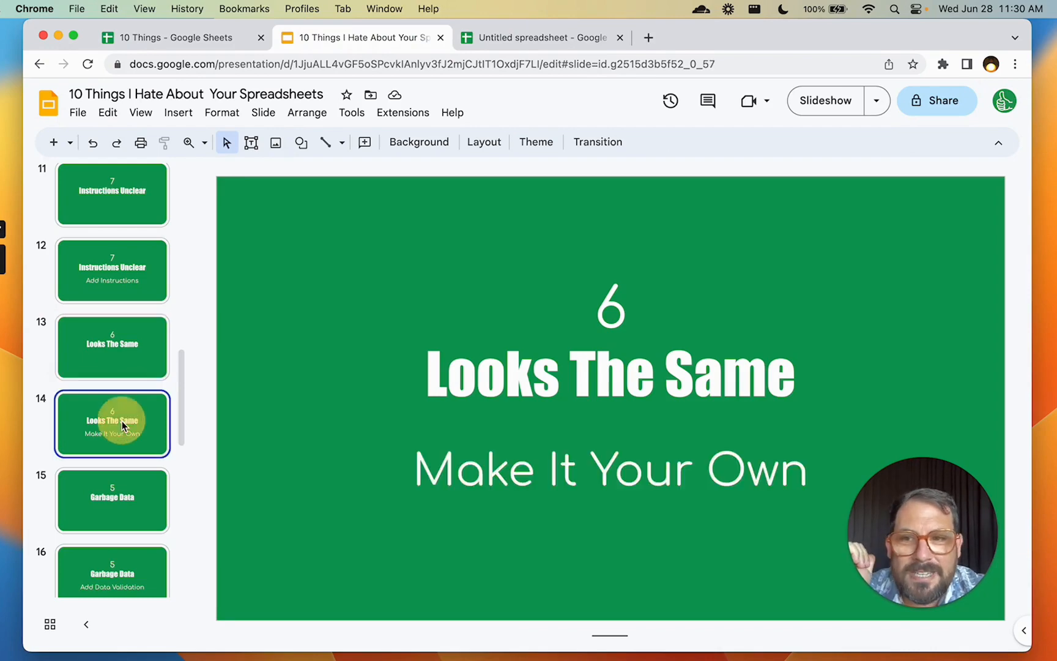
{"action": "left_click", "coordinate": [202, 40]}
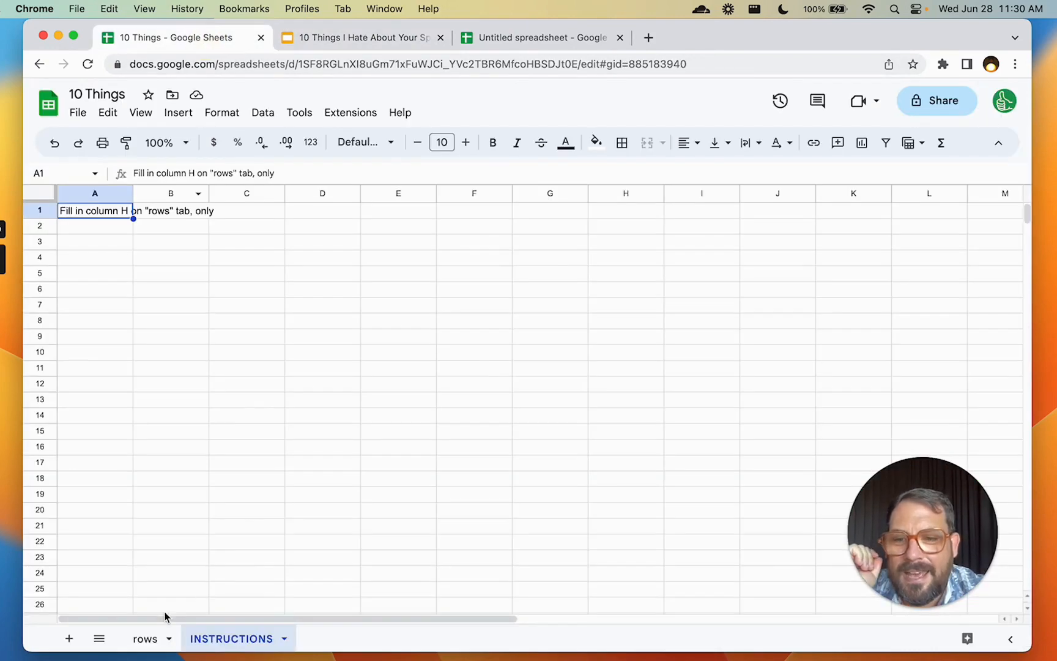
{"action": "left_click", "coordinate": [153, 635]}
{"action": "left_click", "coordinate": [43, 220]}
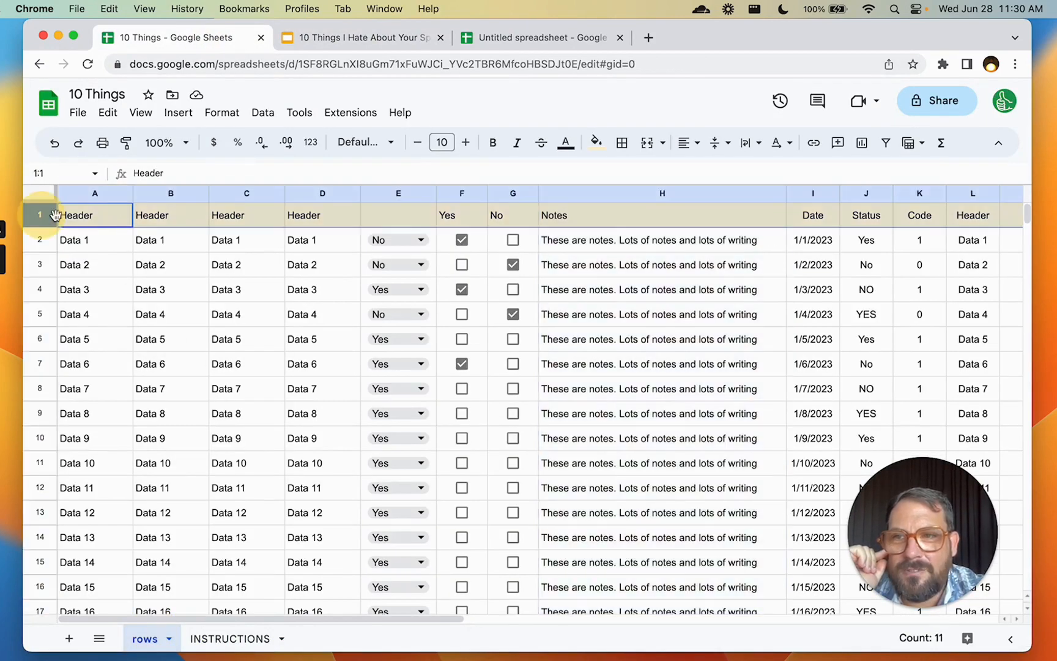
{"action": "left_click", "coordinate": [596, 142]}
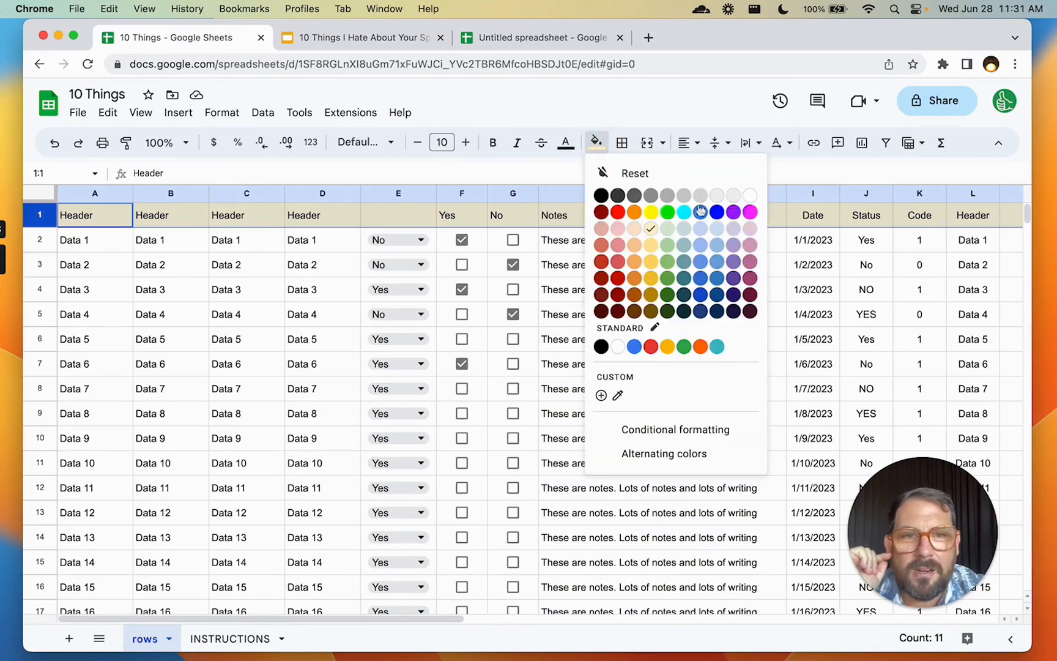
Fill the header row with a custom gold colour
{"action": "left_click", "coordinate": [602, 397]}
{"action": "left_click_drag", "start_coordinate": [535, 262], "coordinate": [604, 277]}
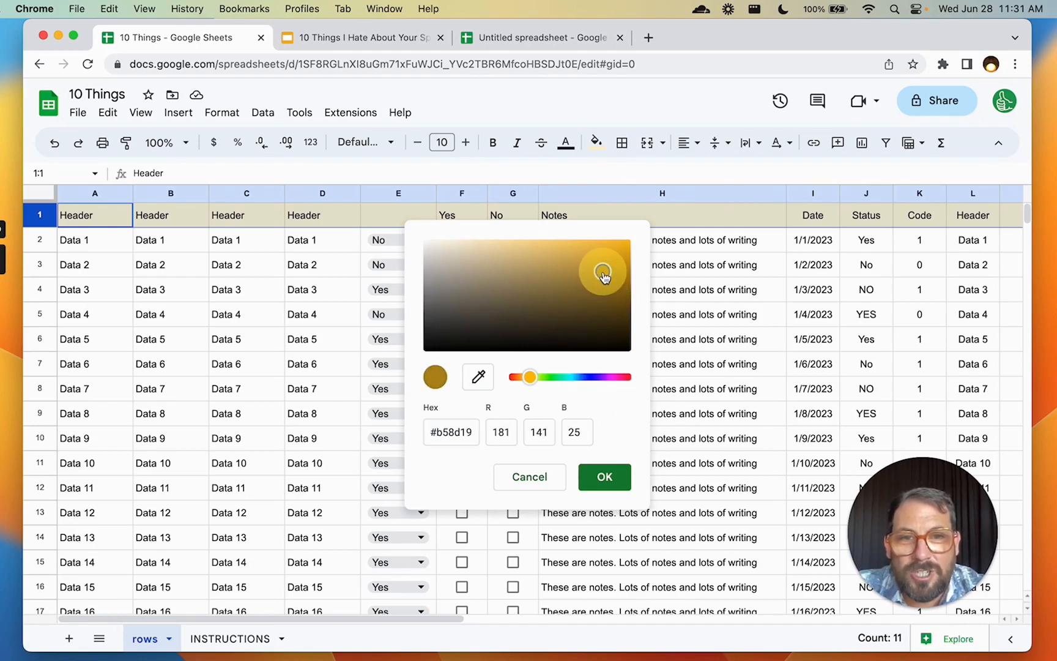
{"action": "left_click", "coordinate": [605, 483]}
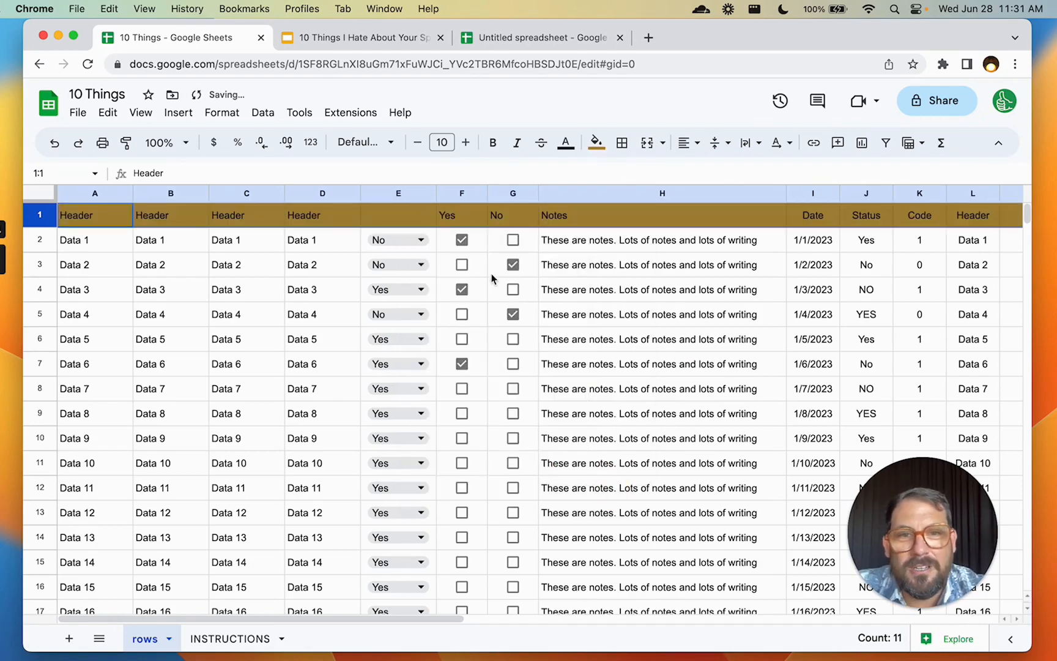
{"action": "left_click", "coordinate": [446, 215]}
Set the header row font to Karla and enlarge it to size 16
{"action": "left_click", "coordinate": [40, 215]}
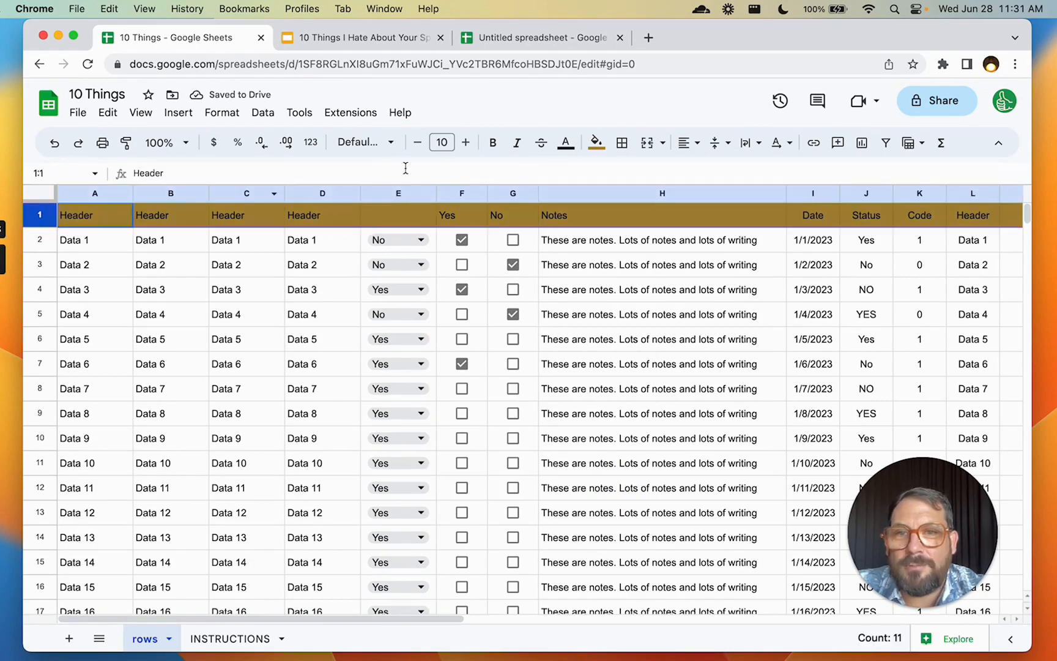
{"action": "left_click", "coordinate": [363, 147]}
{"action": "left_click", "coordinate": [372, 294]}
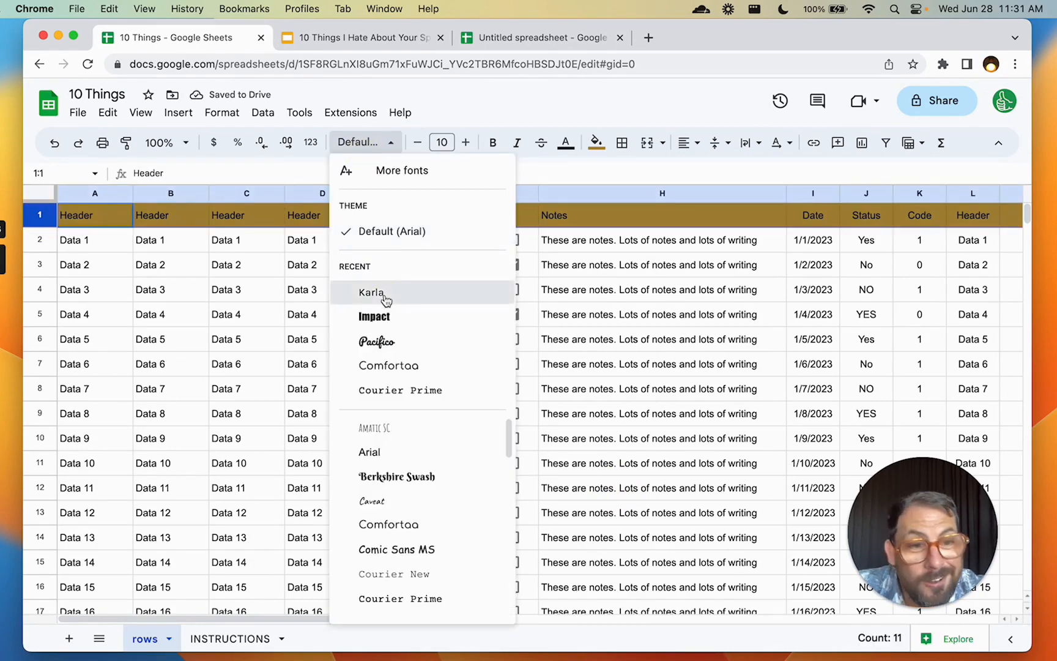
{"action": "left_click", "coordinate": [466, 142]}
{"action": "left_click", "coordinate": [466, 142]}
{"action": "left_click", "coordinate": [466, 143]}
{"action": "left_click", "coordinate": [466, 143]}
{"action": "left_click", "coordinate": [466, 142]}
{"action": "left_click", "coordinate": [465, 142]}
Make the header text light yellow, with a different text colour for the Notes header H1
{"action": "left_click", "coordinate": [565, 143]}
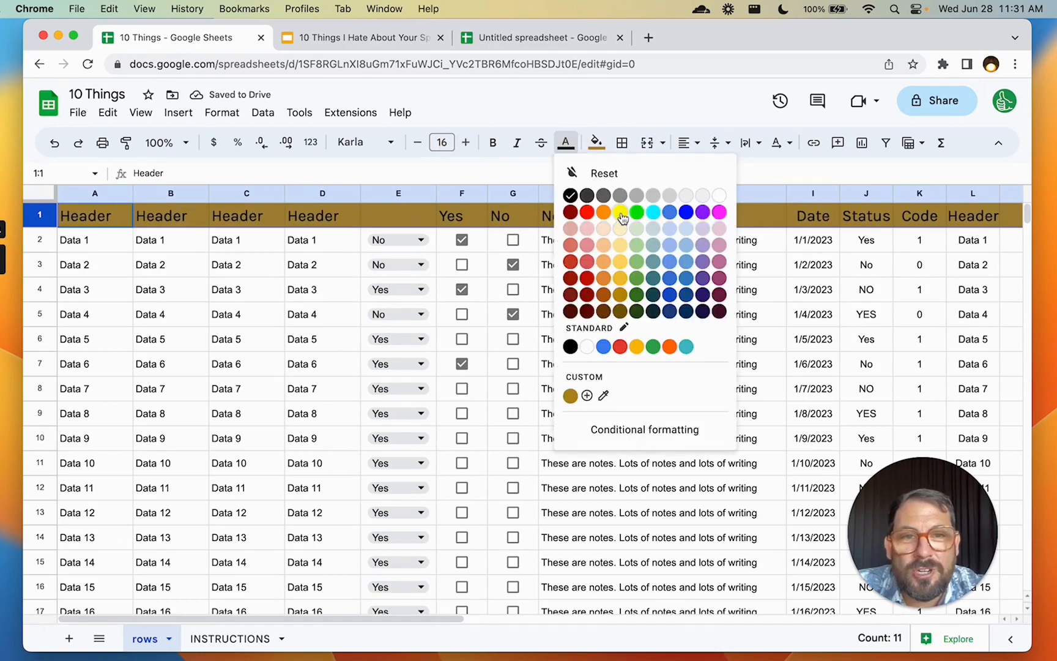
{"action": "left_click", "coordinate": [621, 228]}
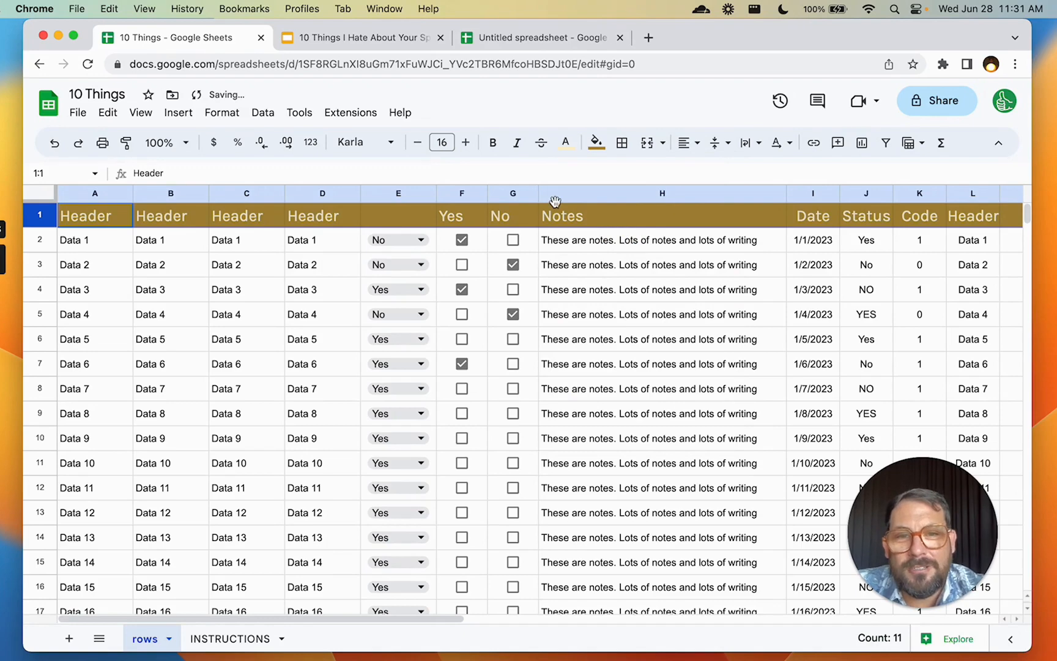
{"action": "left_click", "coordinate": [589, 224]}
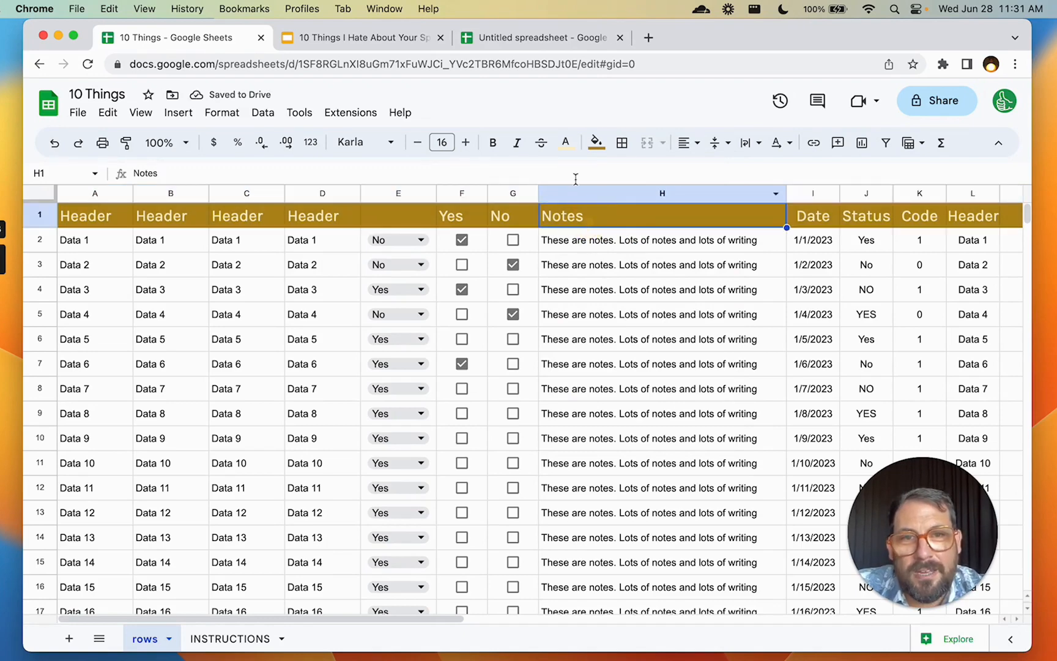
{"action": "left_click", "coordinate": [566, 142]}
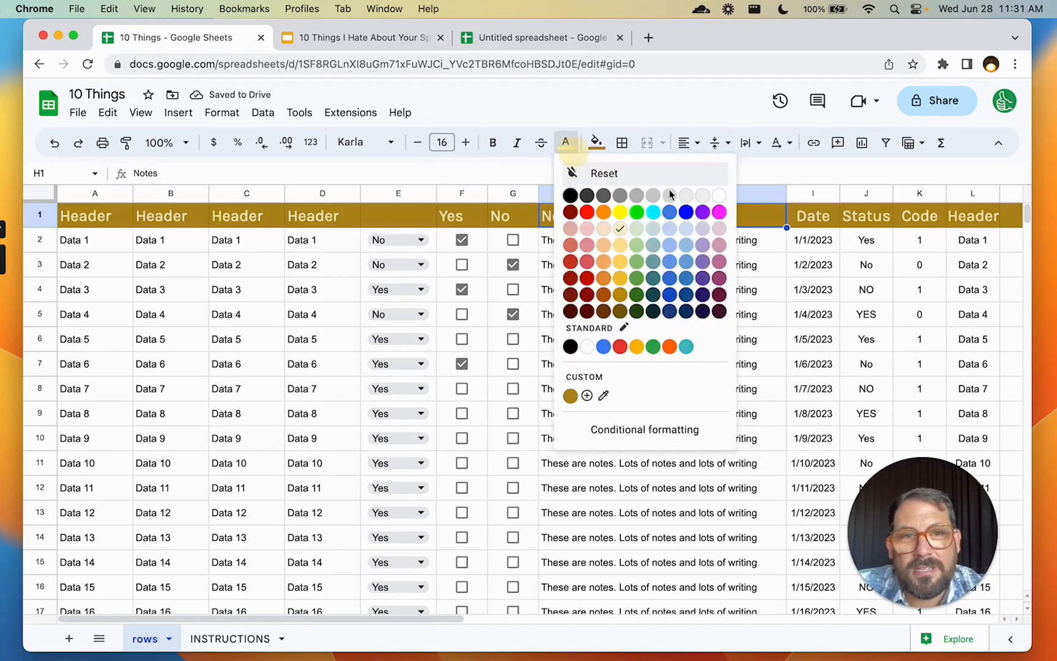
{"action": "left_click", "coordinate": [719, 195]}
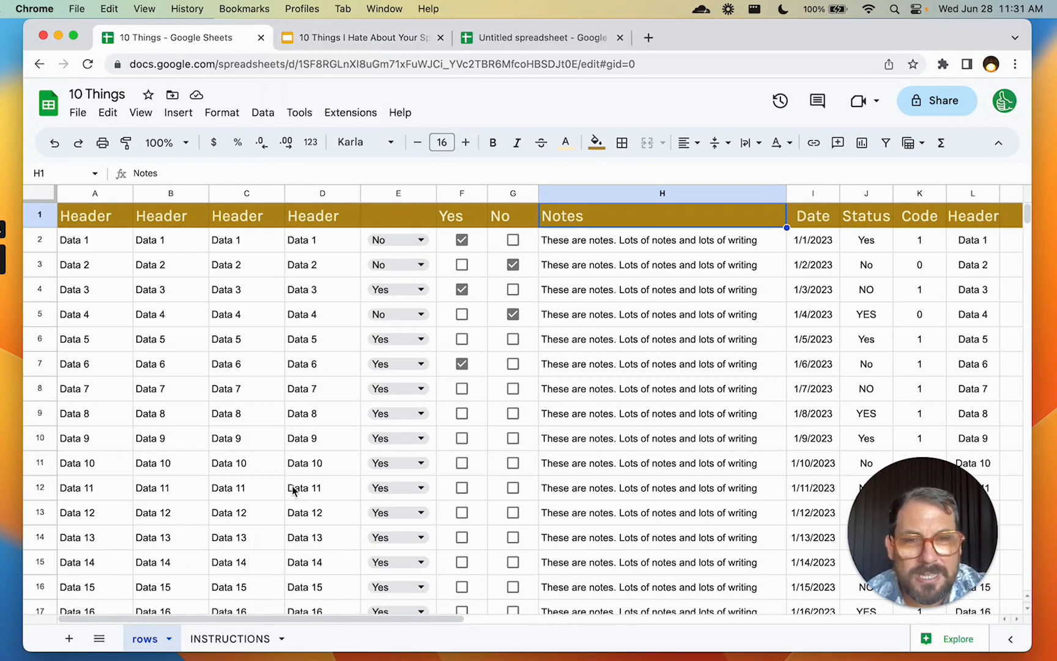
Close the Insert menu without adding an image and select cell A1
{"action": "left_click", "coordinate": [178, 112]}
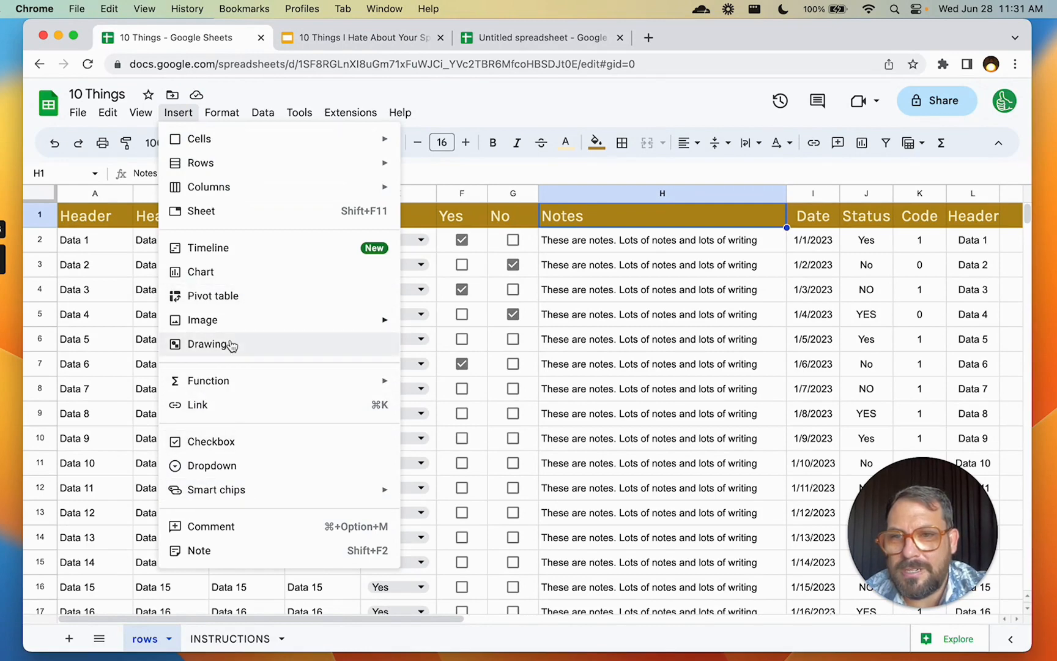
{"action": "mouse_move", "coordinate": [243, 328]}
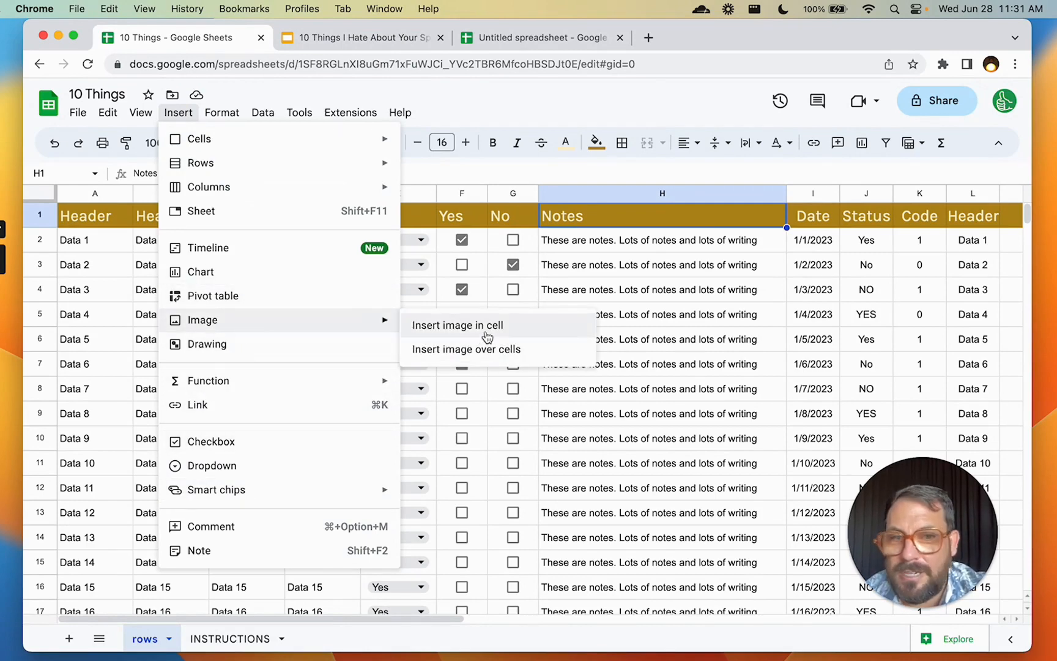
{"action": "left_click", "coordinate": [699, 324]}
{"action": "left_click", "coordinate": [112, 221]}
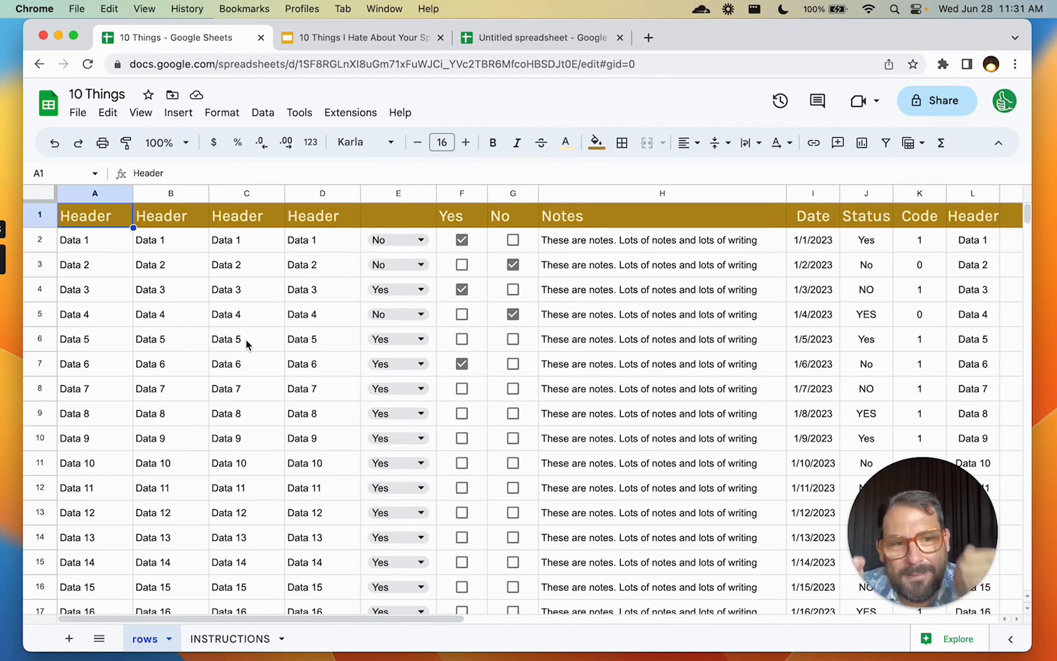
Return to the presentation on the Make It Your Own slide
{"action": "left_click", "coordinate": [330, 38]}
{"action": "left_click", "coordinate": [105, 484]}
{"action": "left_click", "coordinate": [121, 432]}
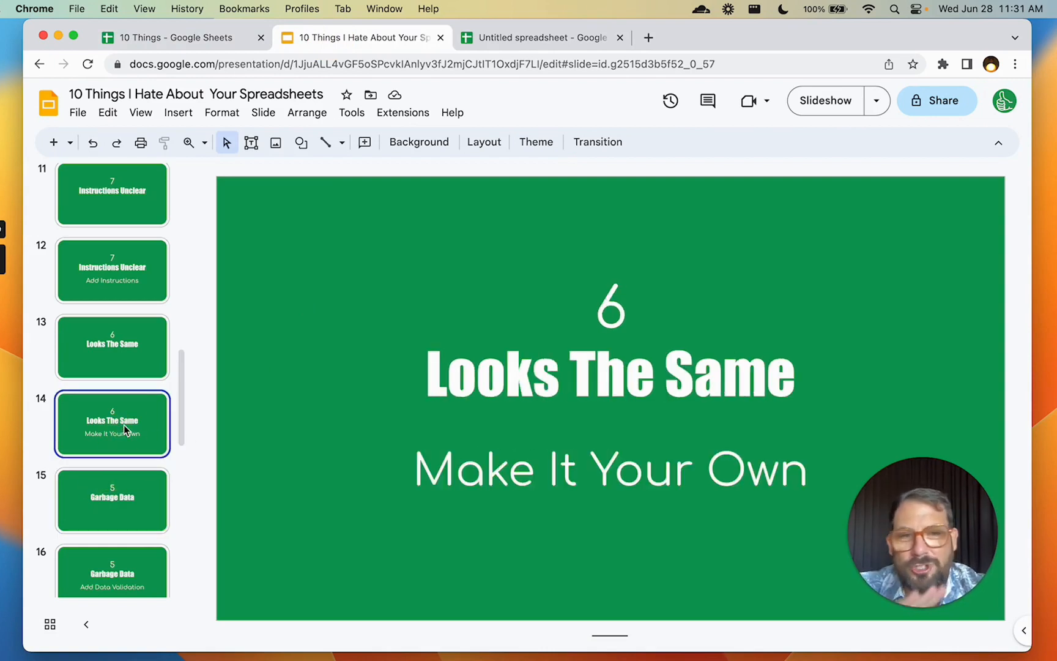
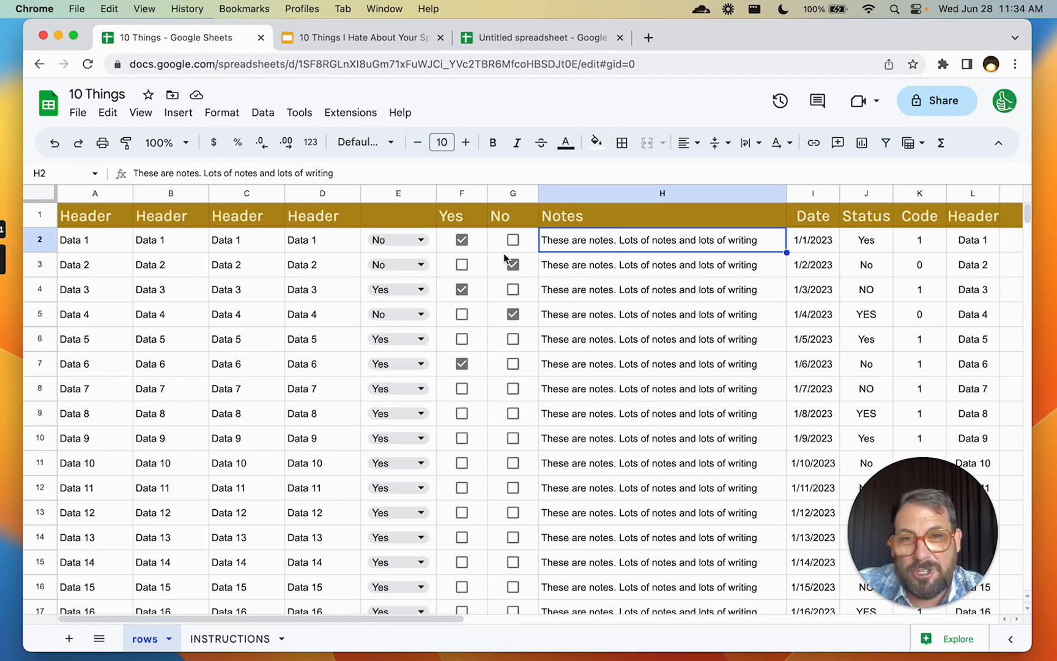
Set E2's Yes/No dropdown to No, then move across the row to the date in I2
{"action": "left_click", "coordinate": [423, 239]}
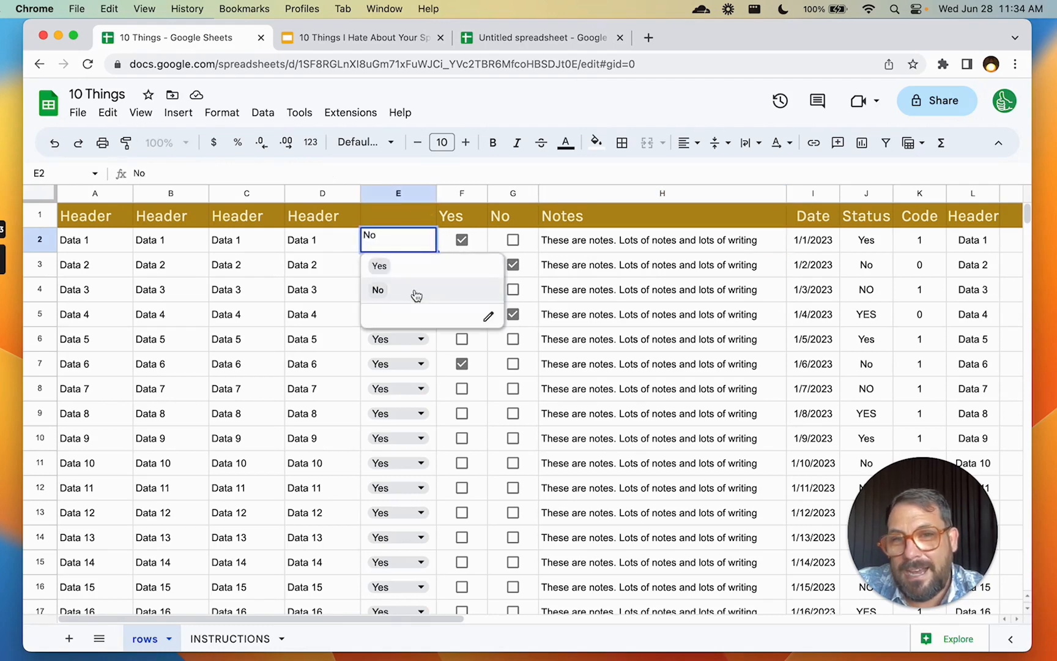
{"action": "key", "text": "Return"}
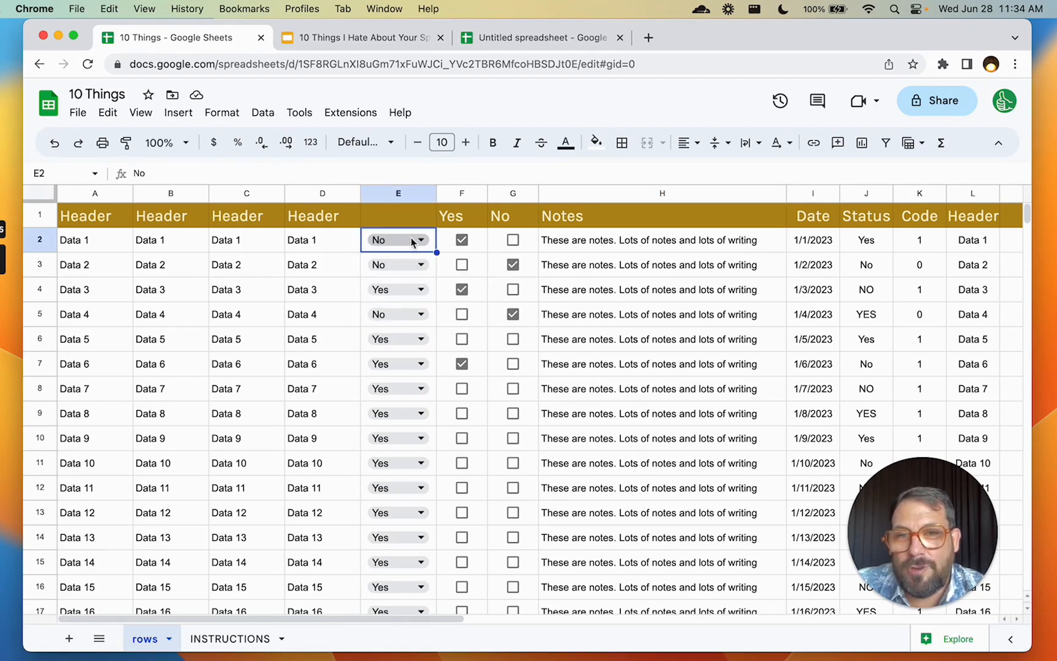
{"action": "left_click", "coordinate": [555, 243]}
{"action": "scroll", "coordinate": [584, 248], "scroll_direction": "right", "scroll_amount": 3}
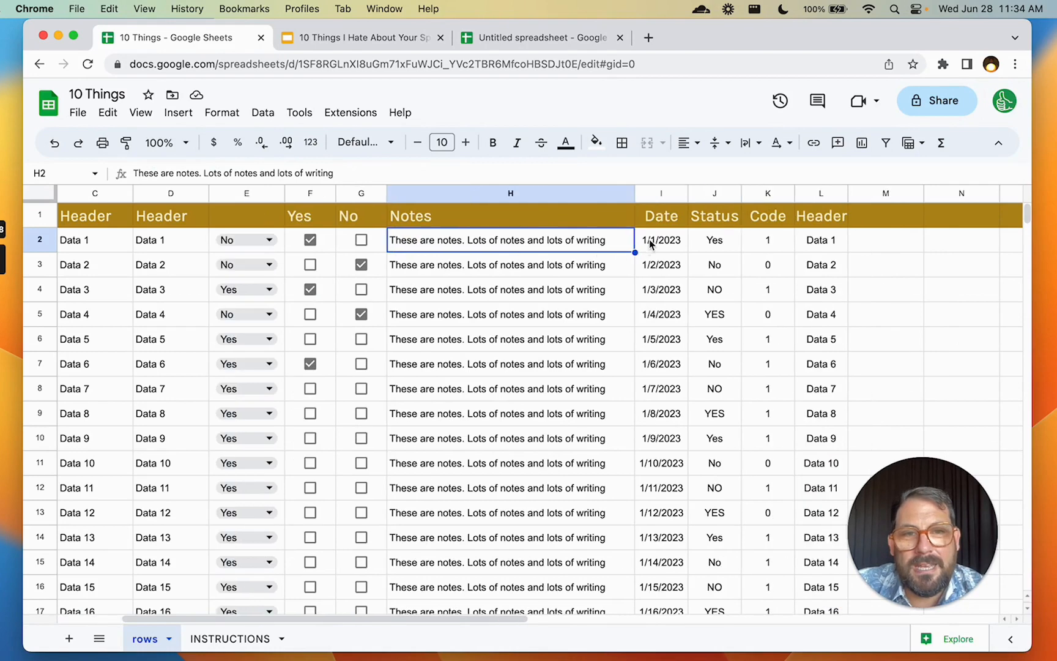
{"action": "left_click", "coordinate": [650, 244]}
Enter a sample e-mail address in the empty cell M2 beside the table
{"action": "left_click", "coordinate": [893, 243]}
{"action": "left_click", "coordinate": [842, 239]}
{"action": "left_click", "coordinate": [892, 250]}
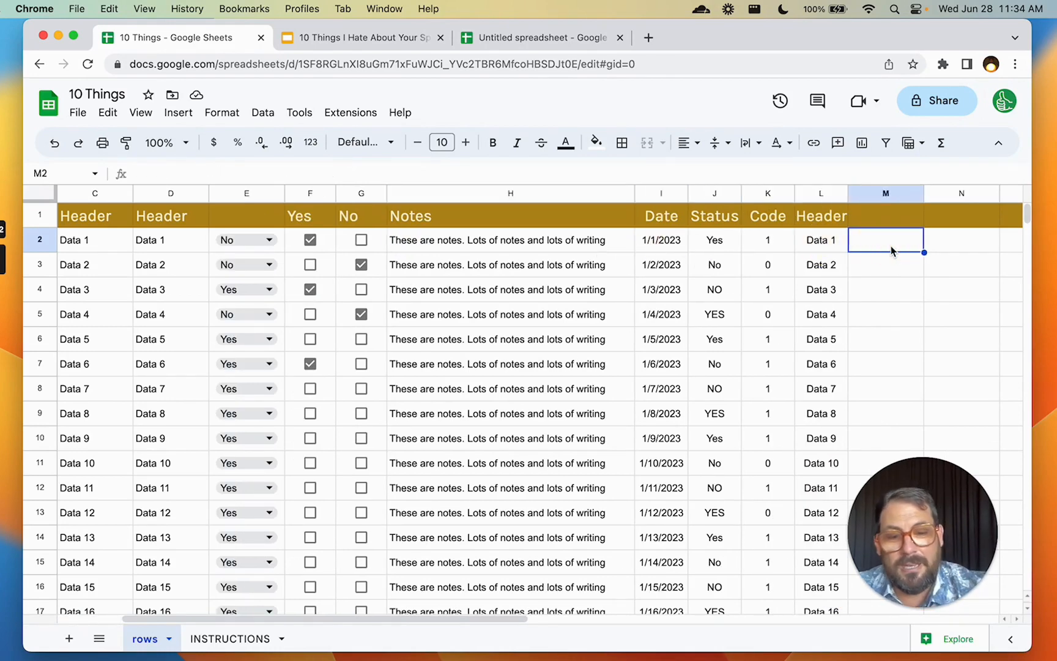
{"action": "left_click", "coordinate": [970, 250]}
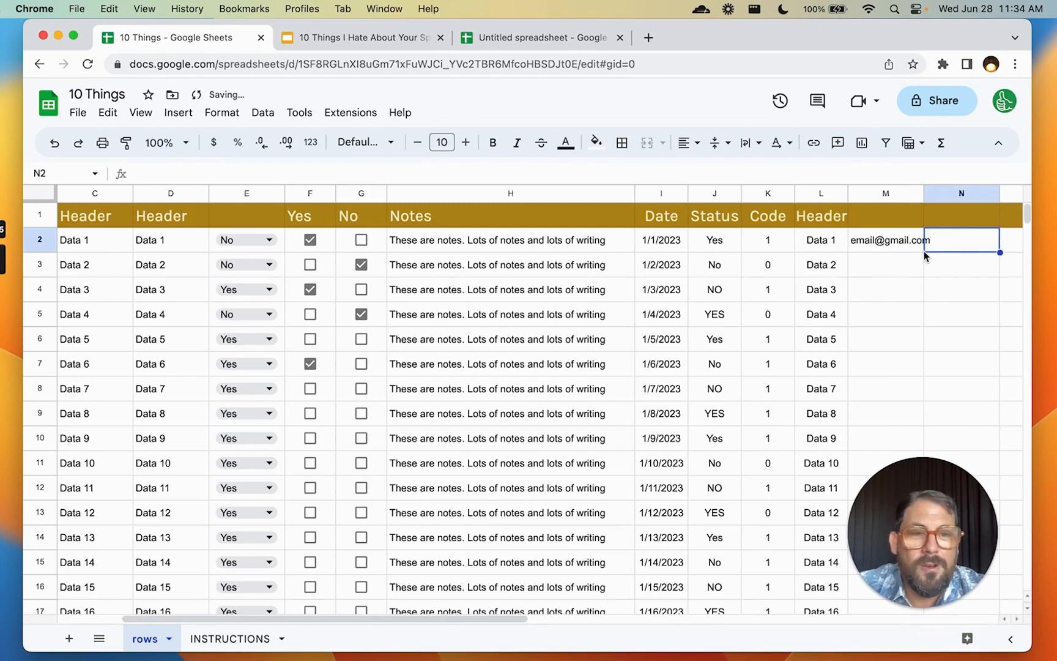
{"action": "left_click", "coordinate": [903, 247]}
{"action": "right_click", "coordinate": [903, 247]}
{"action": "left_click", "coordinate": [853, 235]}
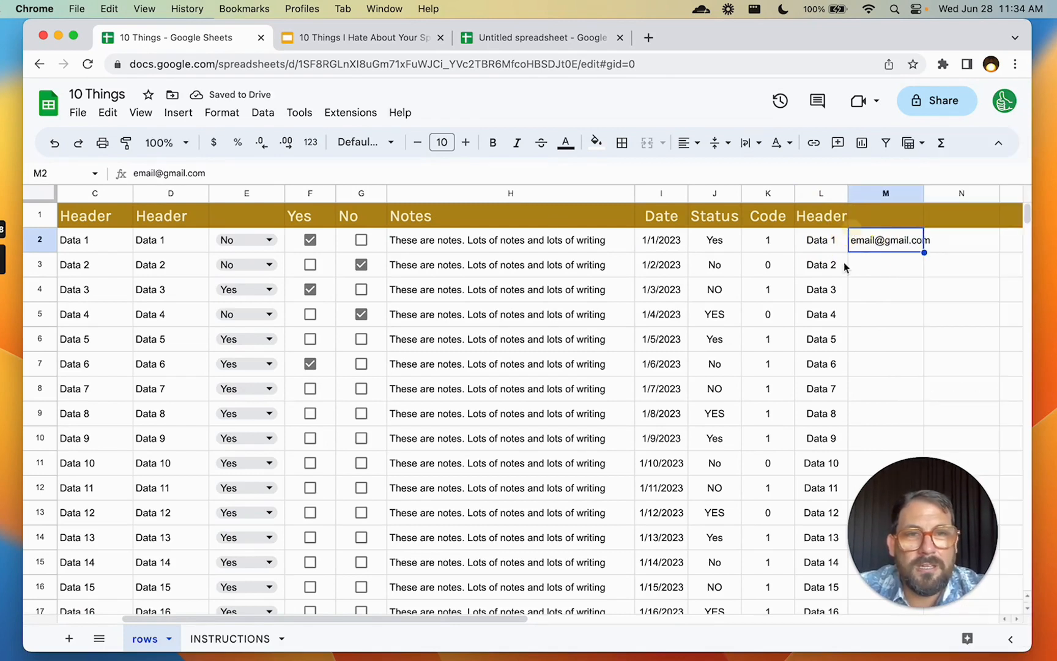
{"action": "left_click", "coordinate": [225, 113]}
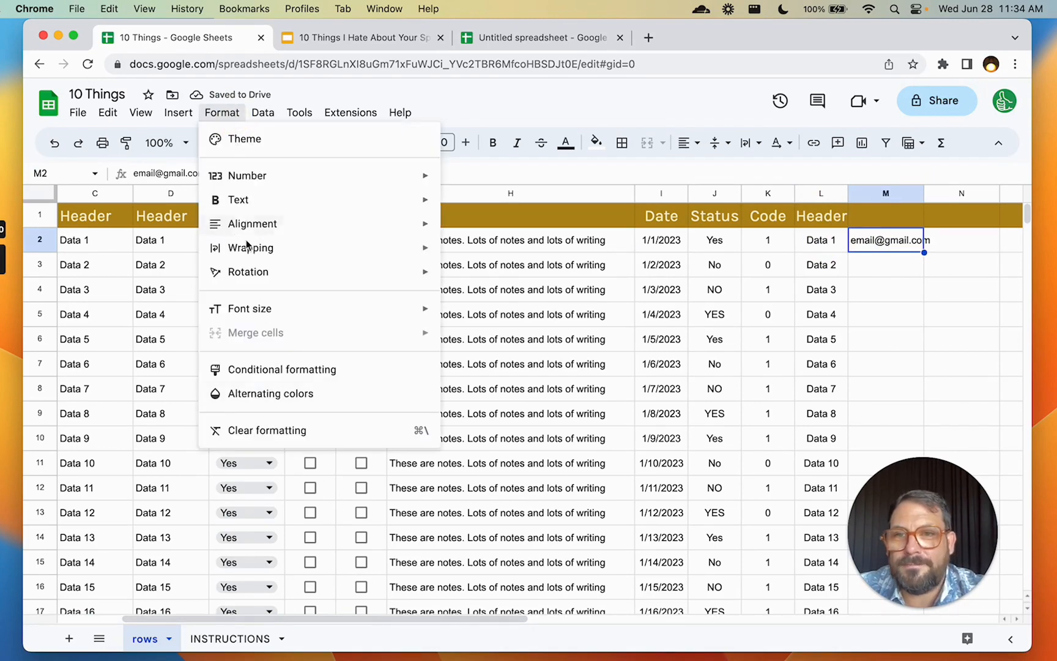
Add a 'Text is valid email' data validation rule to cell M2
{"action": "mouse_move", "coordinate": [263, 113]}
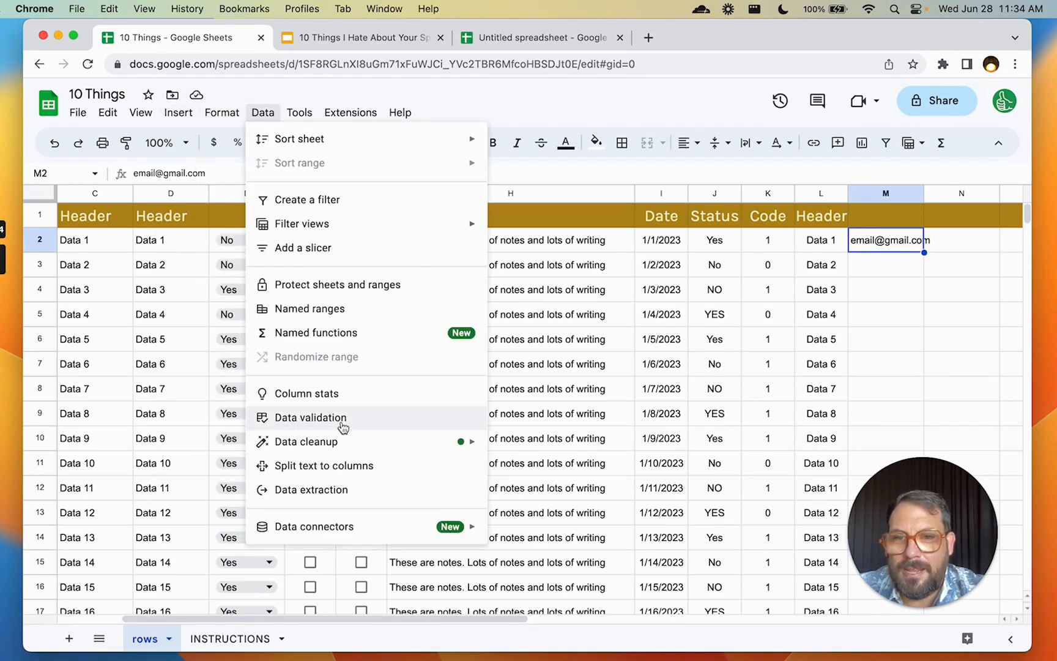
{"action": "left_click", "coordinate": [340, 422]}
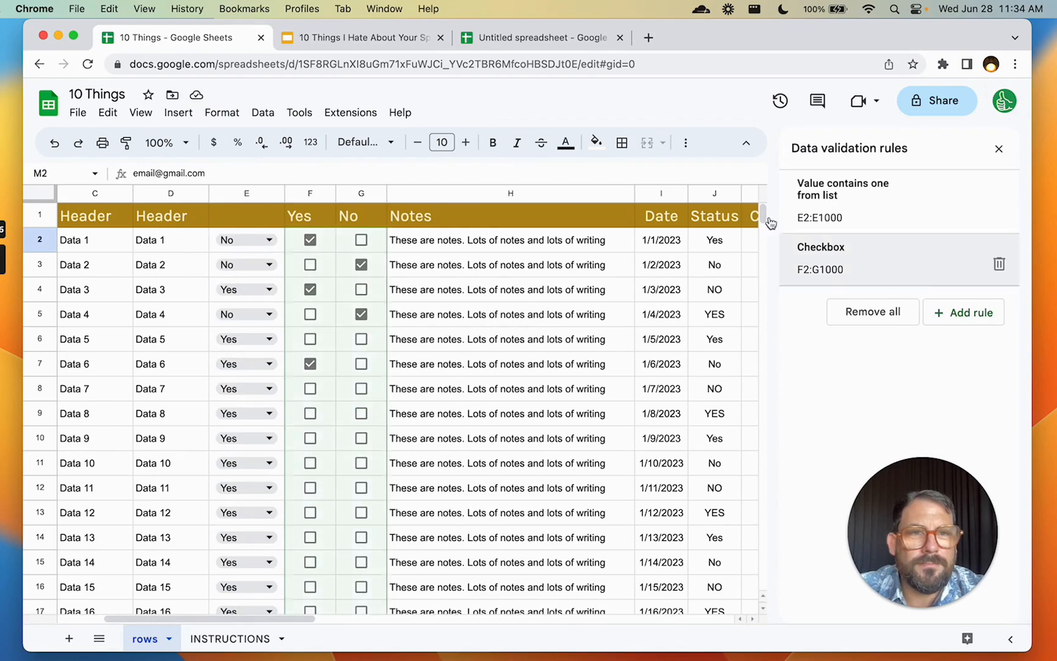
{"action": "scroll", "coordinate": [631, 322], "scroll_direction": "right", "scroll_amount": 10}
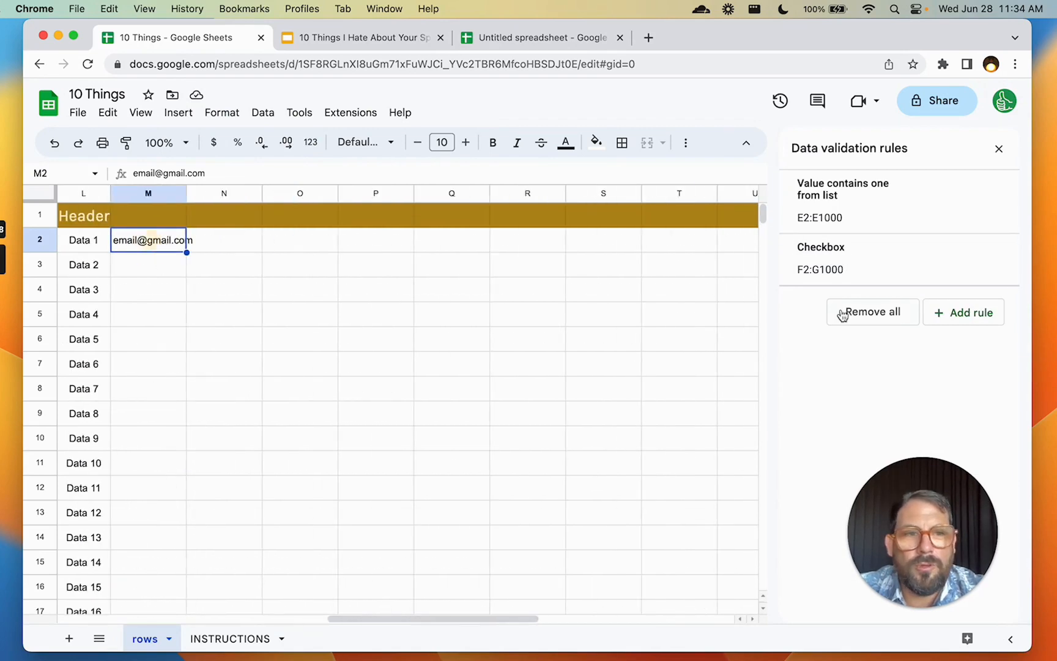
{"action": "left_click", "coordinate": [982, 313]}
{"action": "left_click", "coordinate": [872, 283]}
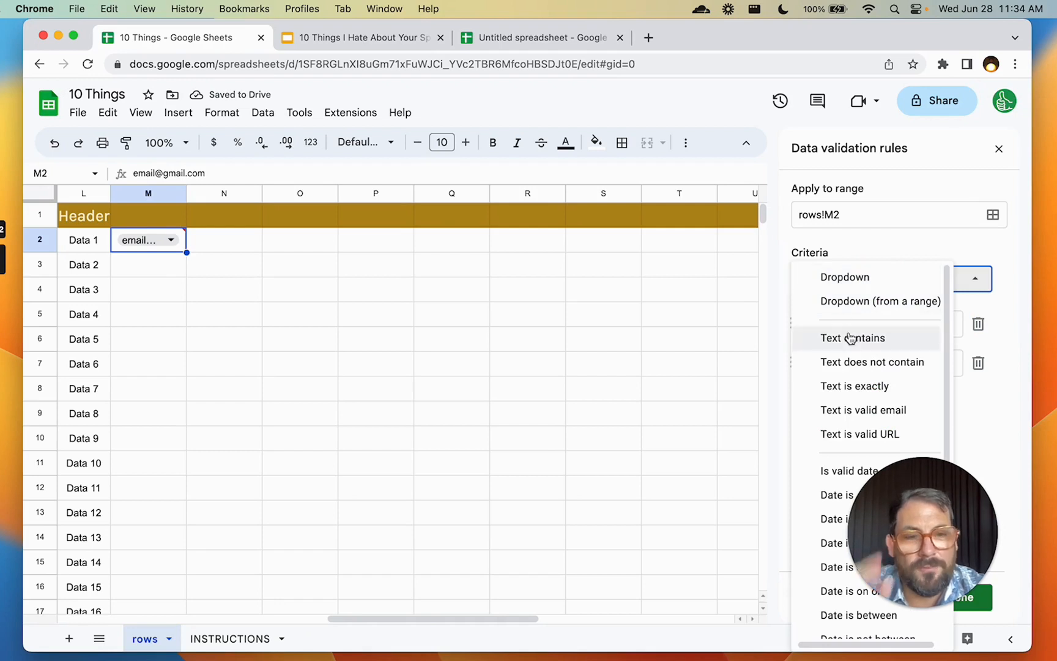
{"action": "scroll", "coordinate": [850, 390], "scroll_direction": "down", "scroll_amount": 1}
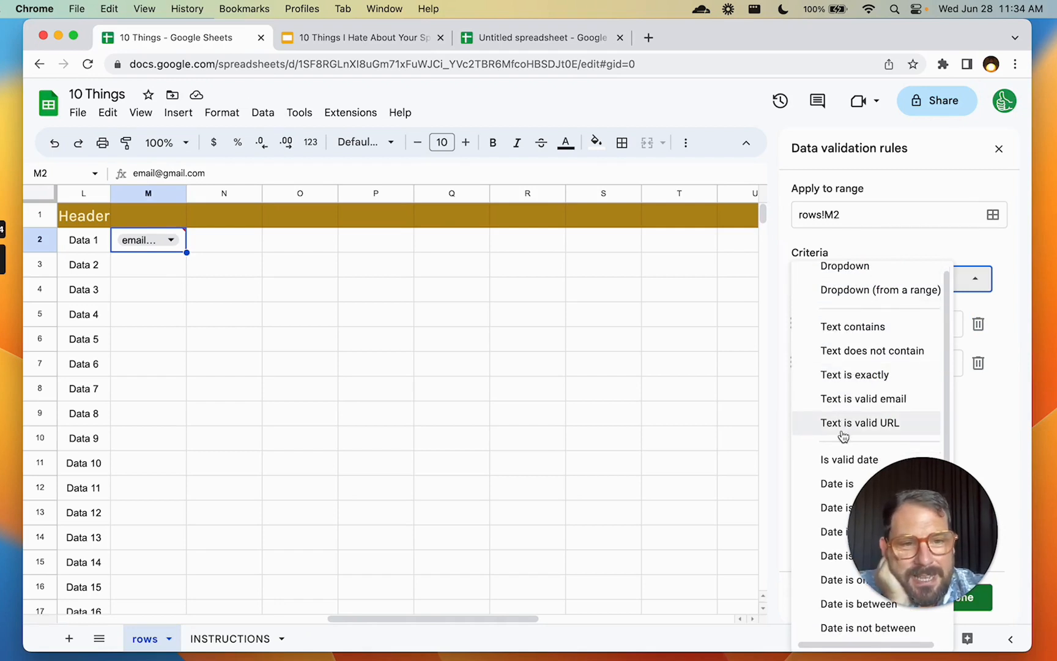
{"action": "left_click", "coordinate": [851, 398]}
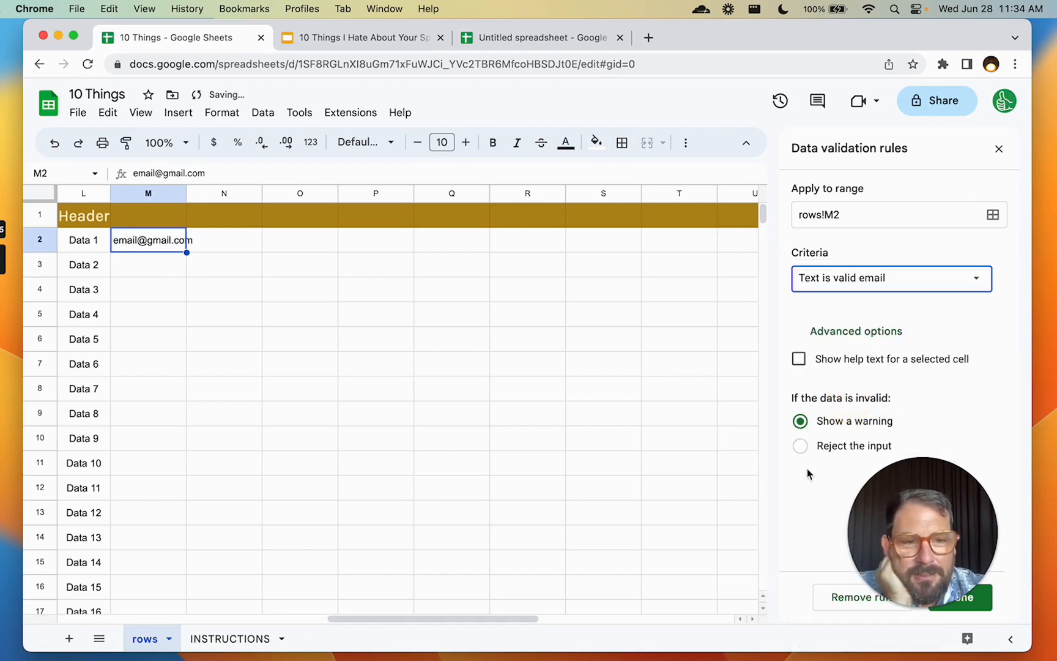
{"action": "left_click", "coordinate": [905, 495]}
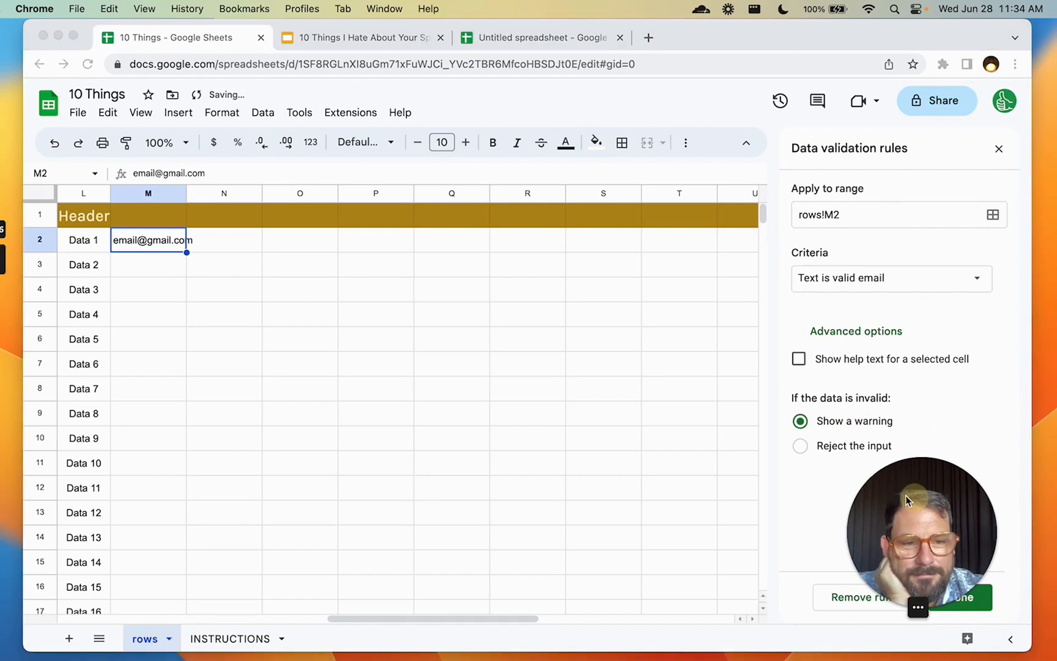
{"action": "left_click", "coordinate": [962, 602]}
{"action": "left_click", "coordinate": [961, 600]}
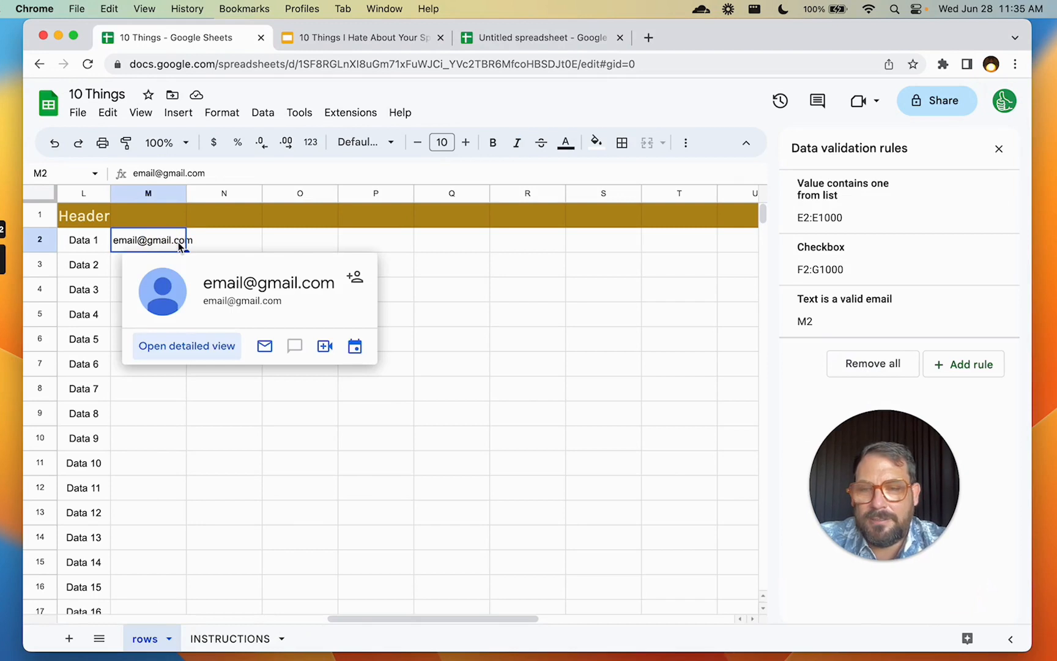
Enter gmail.com in M2 and check that it is flagged as an invalid e-mail
{"action": "type", "text": "gmail.com"}
{"action": "key", "text": "Return"}
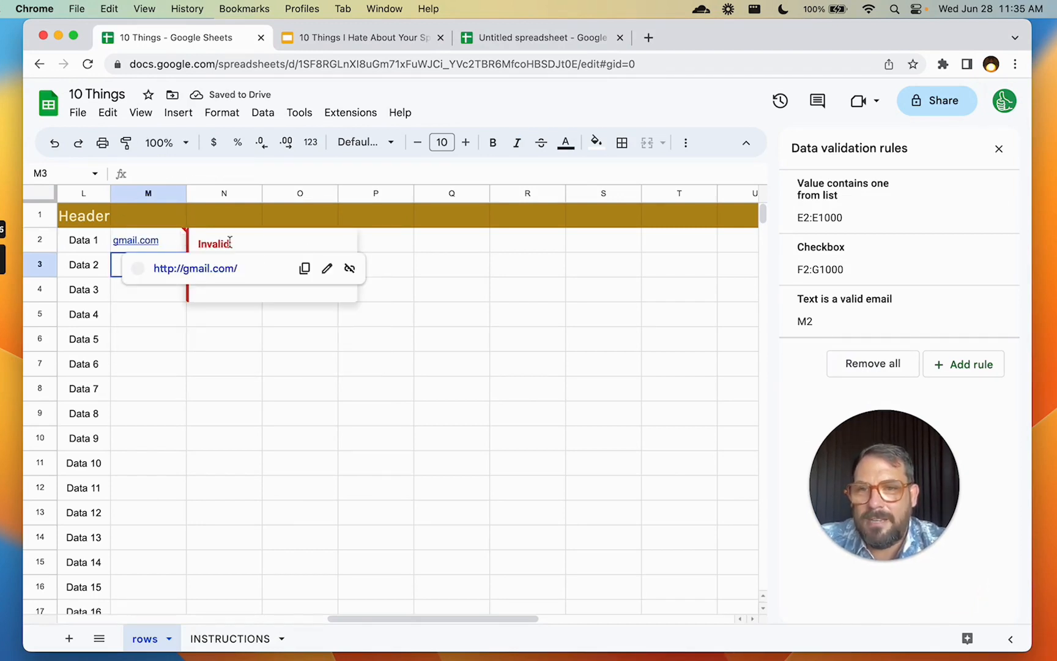
{"action": "left_click", "coordinate": [418, 240]}
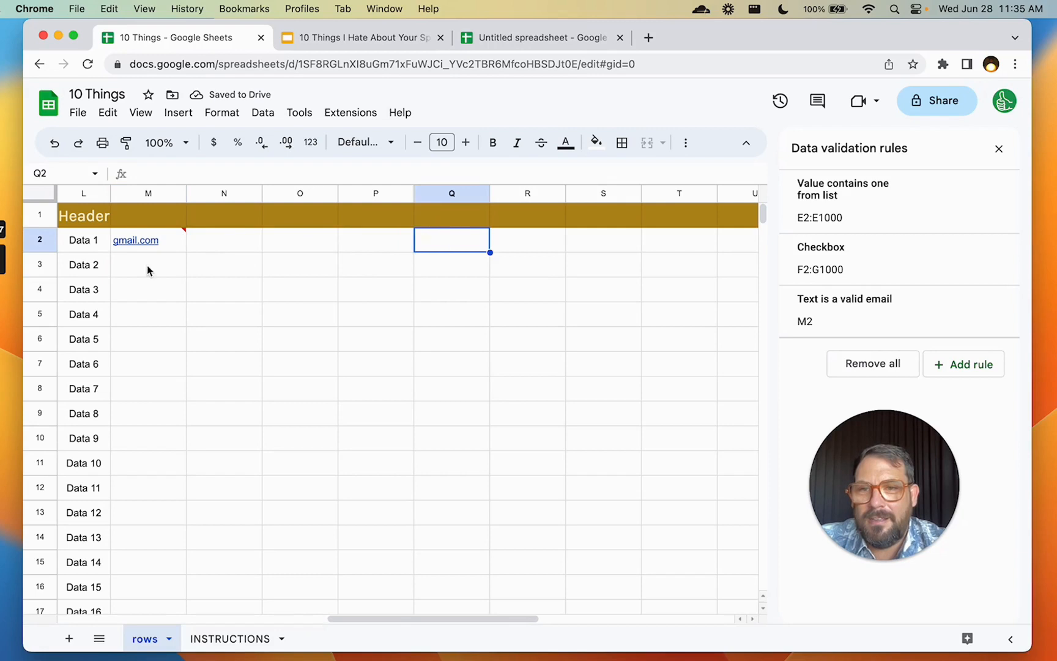
{"action": "left_click", "coordinate": [177, 242]}
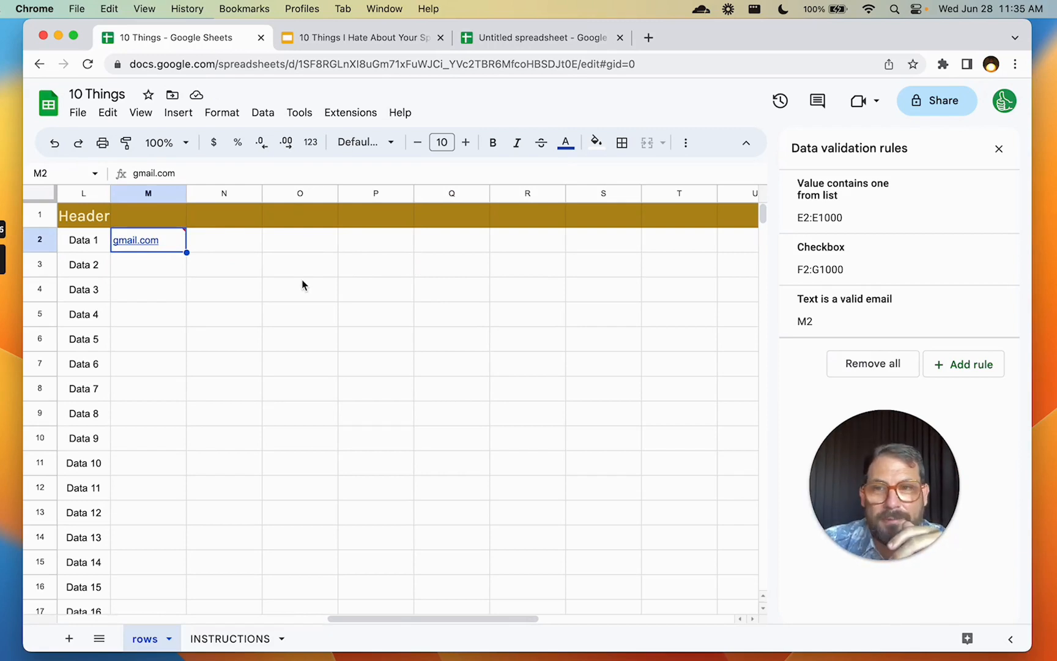
{"action": "mouse_move", "coordinate": [177, 241]}
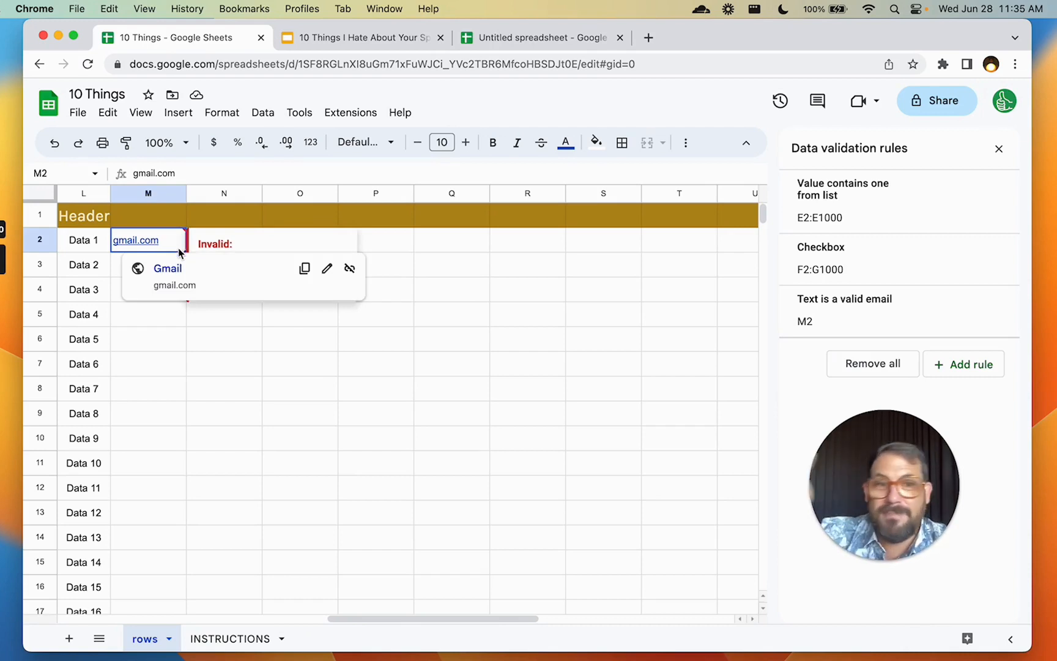
Enter the formula =ISEMAIL(M2) in cell N2
{"action": "left_click", "coordinate": [449, 289]}
{"action": "left_click", "coordinate": [219, 246]}
{"action": "type", "text": "=isemail"}
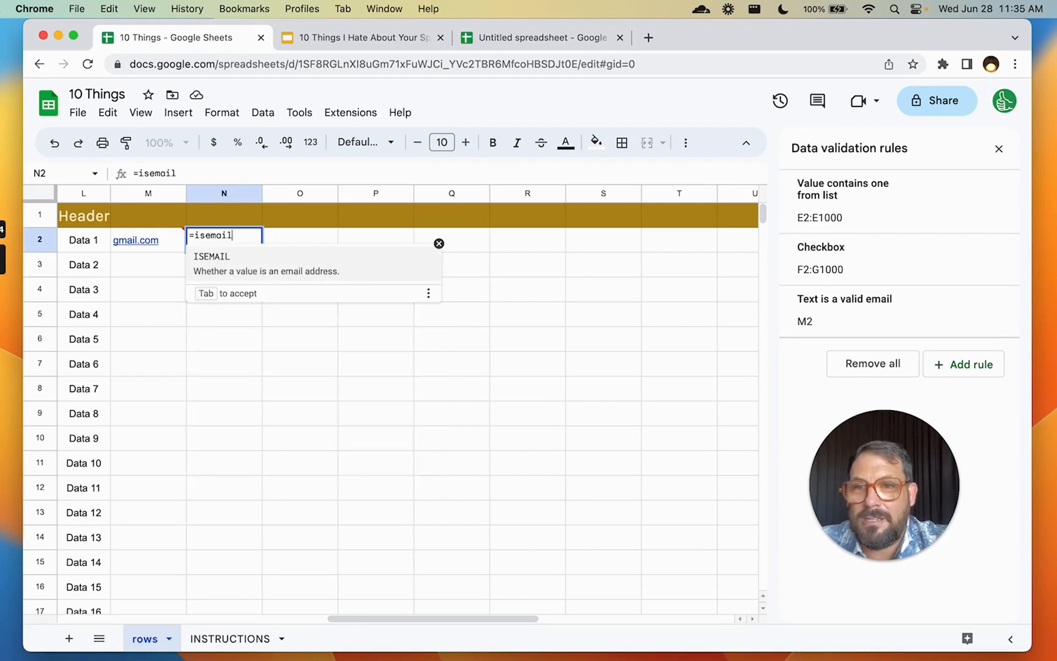
{"action": "type", "text": "("}
{"action": "left_click", "coordinate": [183, 236]}
{"action": "type", "text": ")"}
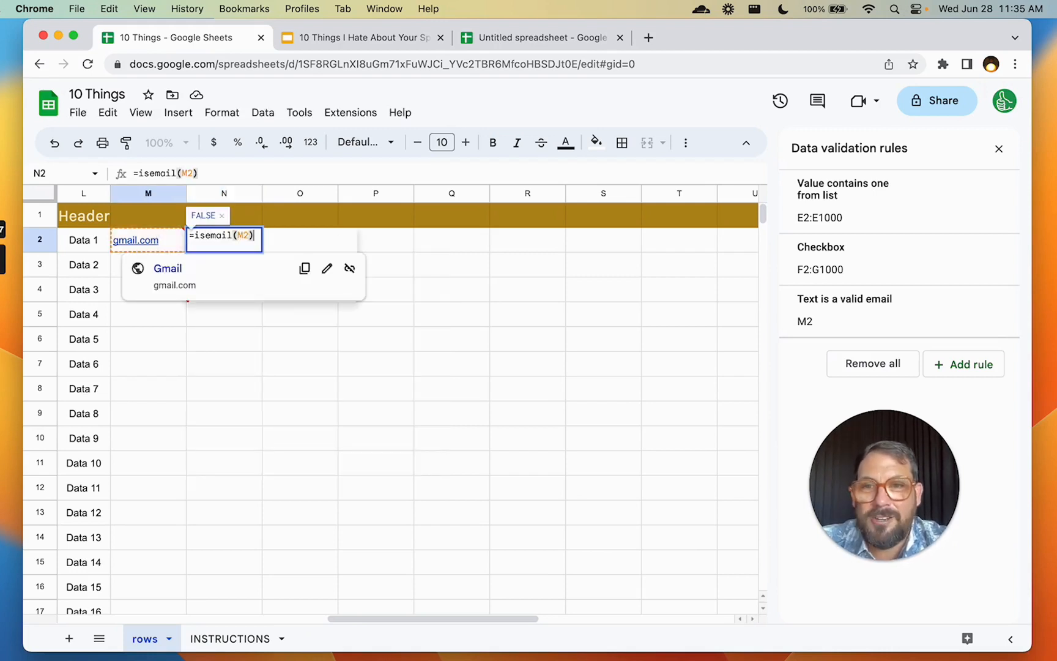
{"action": "key", "text": "Return"}
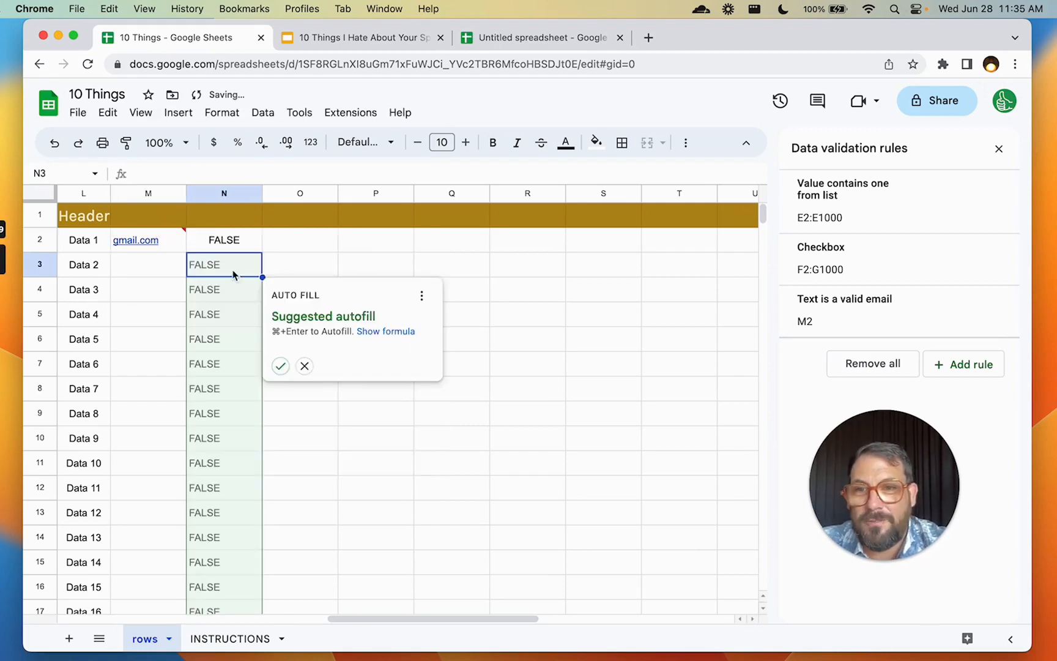
{"action": "left_click", "coordinate": [236, 245]}
Copy the ISEMAIL formula down the rest of column N
{"action": "key", "text": "super+shift+Down"}
{"action": "key", "text": "super+v"}
{"action": "key", "text": "super+Up"}
{"action": "key", "text": "Left"}
{"action": "key", "text": "Down"}
{"action": "key", "text": "Down"}
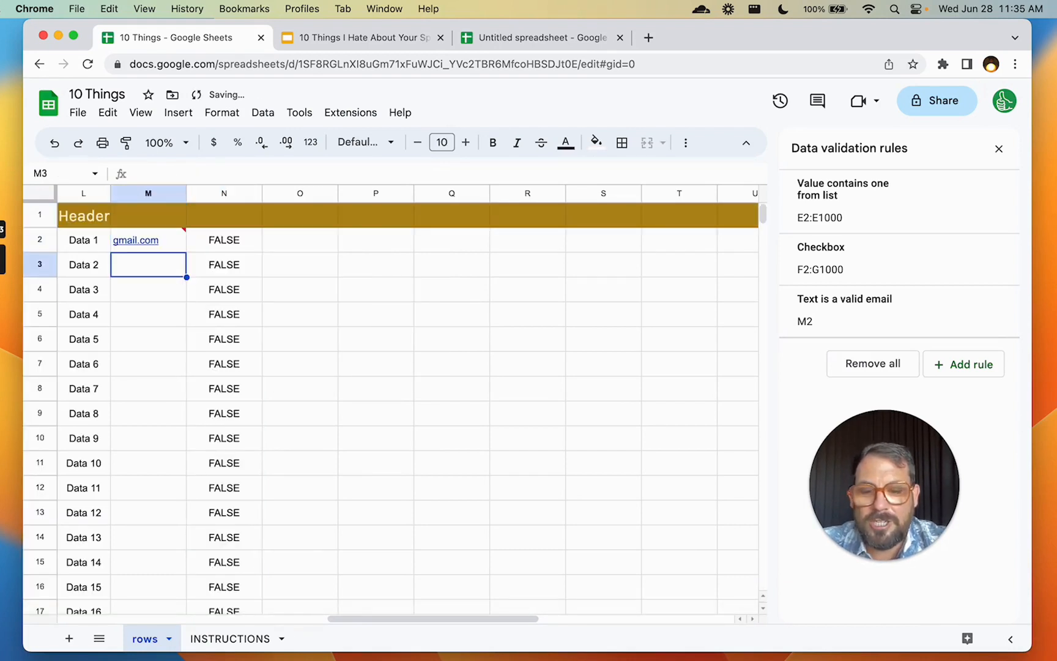
{"action": "key", "text": "Right"}
Enter a full e-mail address in M3 so N3 shows TRUE, and close the validation sidebar
{"action": "key", "text": "Left"}
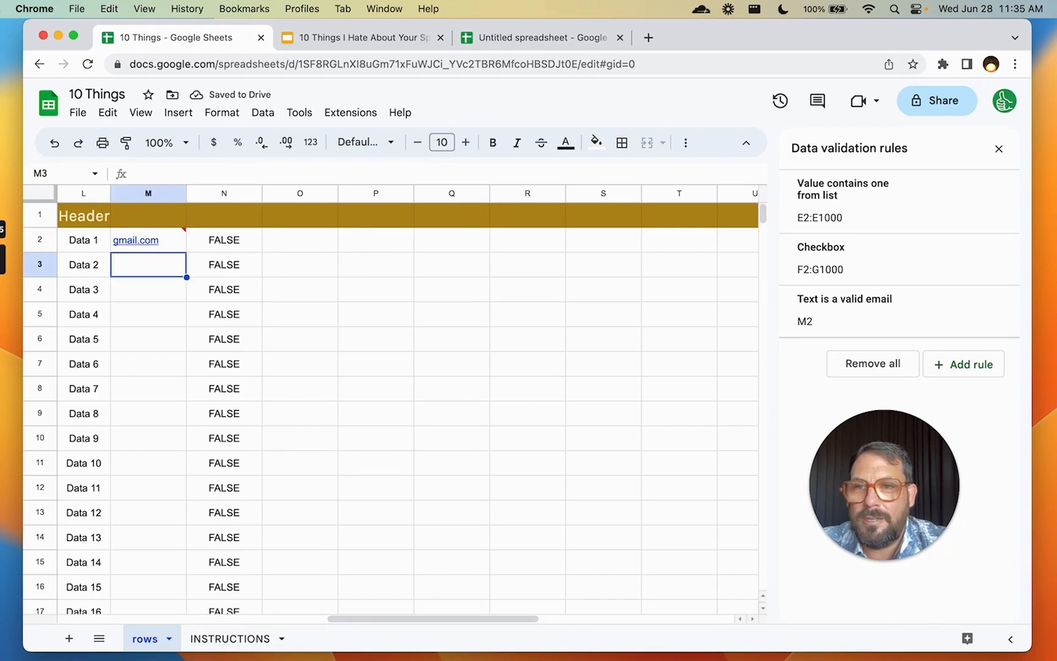
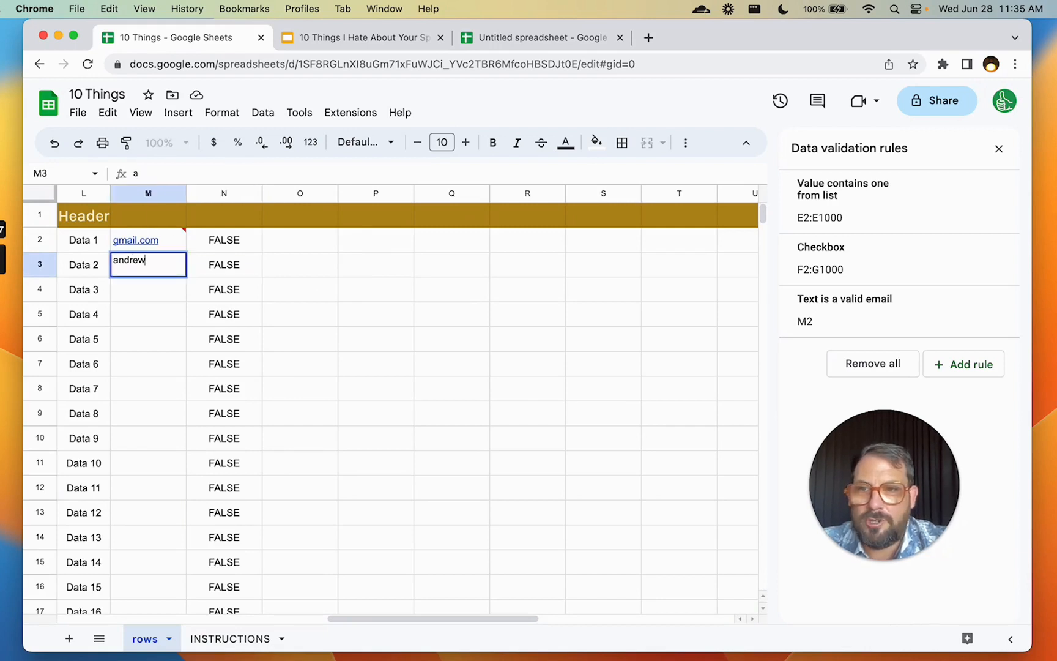
{"action": "key", "text": "Return"}
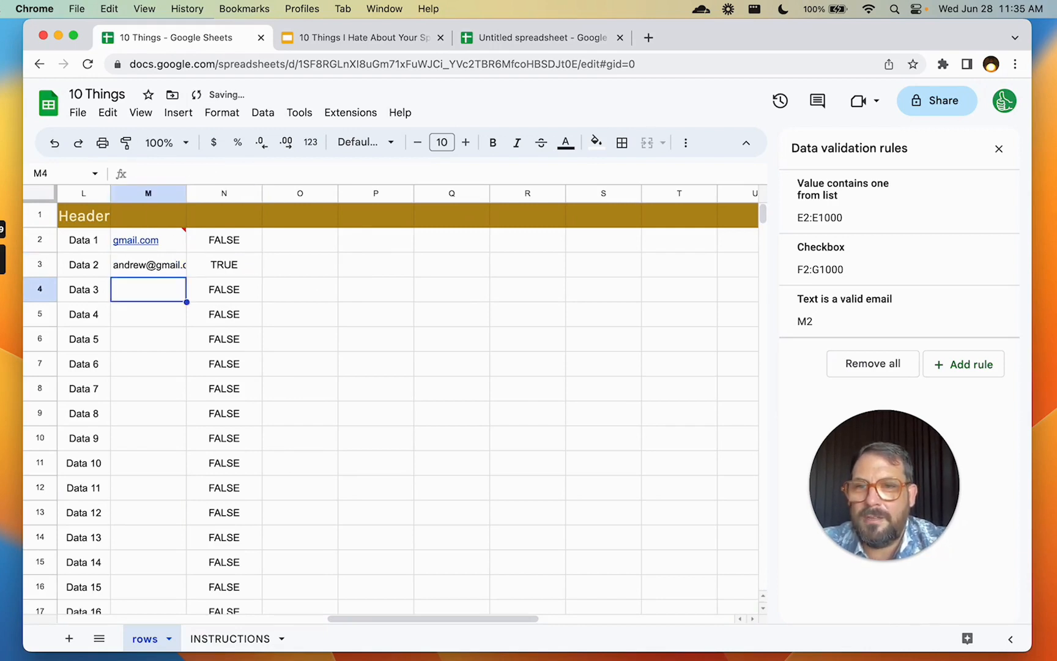
{"action": "key", "text": "Right"}
{"action": "key", "text": "Up"}
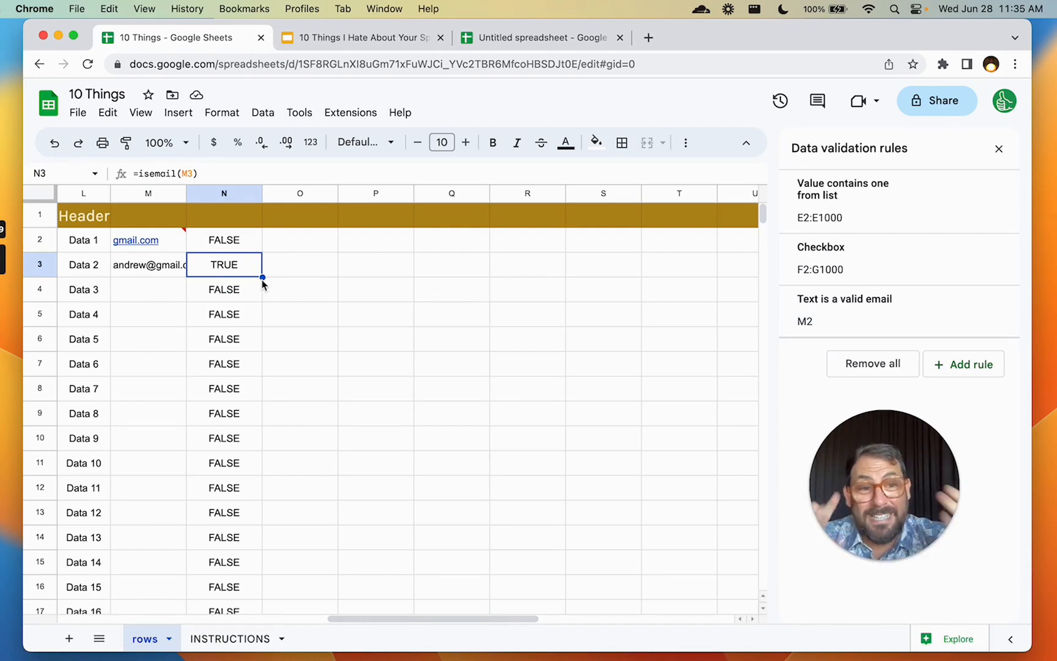
{"action": "left_click", "coordinate": [999, 149]}
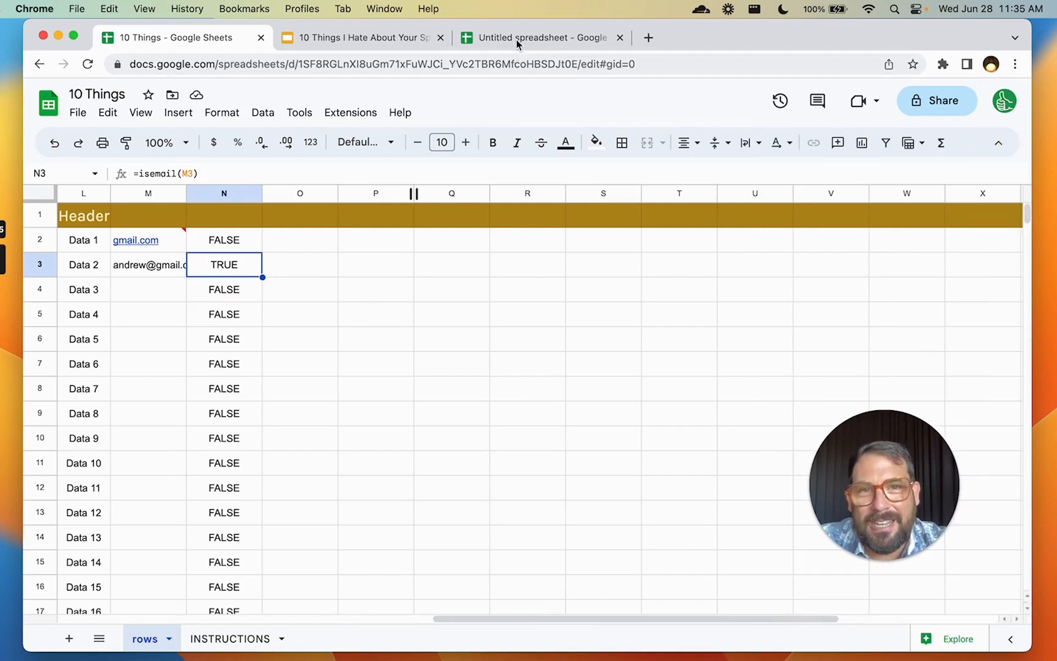
View slides 17 and 18 (Add Data Validation, Lazy Conditional Formatting), then return to the 10 Things spreadsheet
{"action": "left_click", "coordinate": [383, 39]}
{"action": "left_click", "coordinate": [87, 516]}
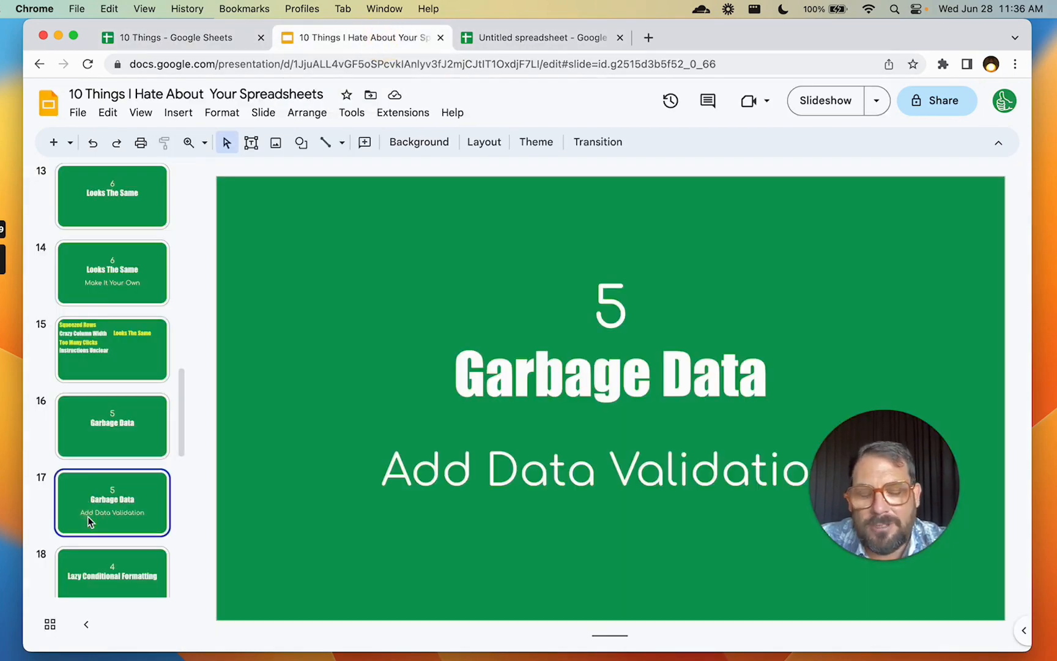
{"action": "scroll", "coordinate": [106, 467], "scroll_direction": "down", "scroll_amount": 1}
{"action": "left_click_drag", "start_coordinate": [897, 454], "coordinate": [925, 507]}
{"action": "scroll", "coordinate": [118, 441], "scroll_direction": "down", "scroll_amount": 3}
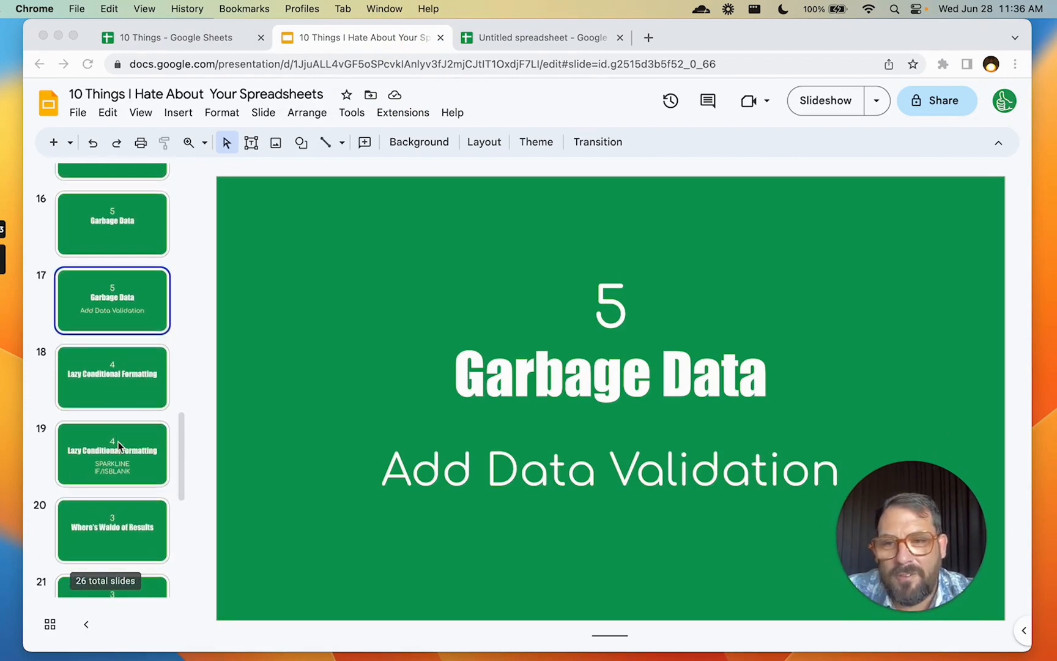
{"action": "left_click", "coordinate": [120, 403]}
{"action": "left_click", "coordinate": [124, 376]}
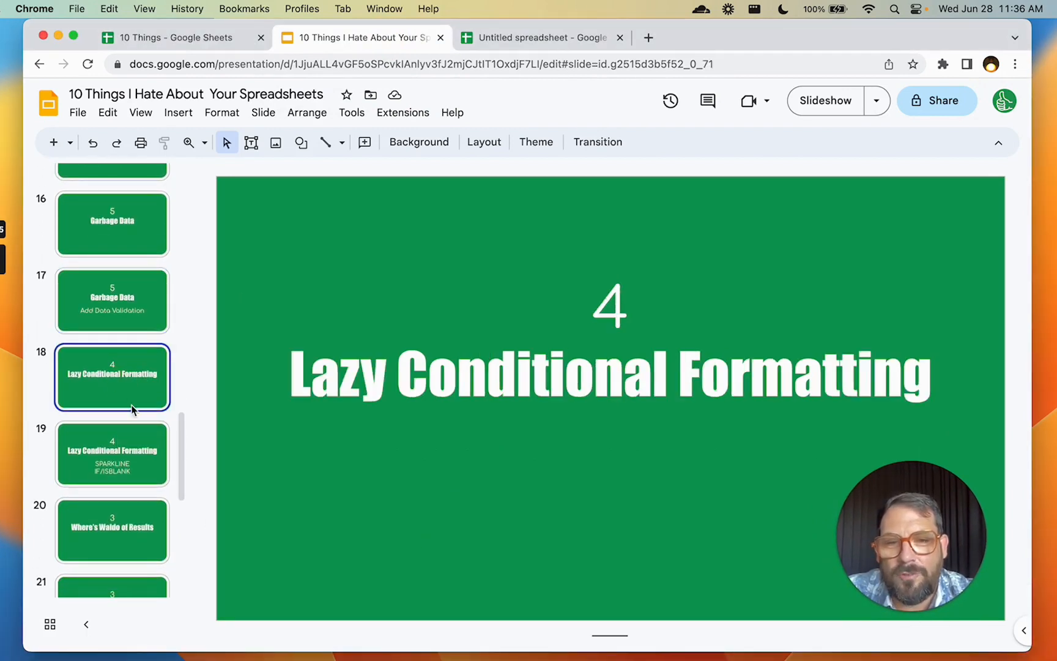
{"action": "left_click", "coordinate": [176, 37]}
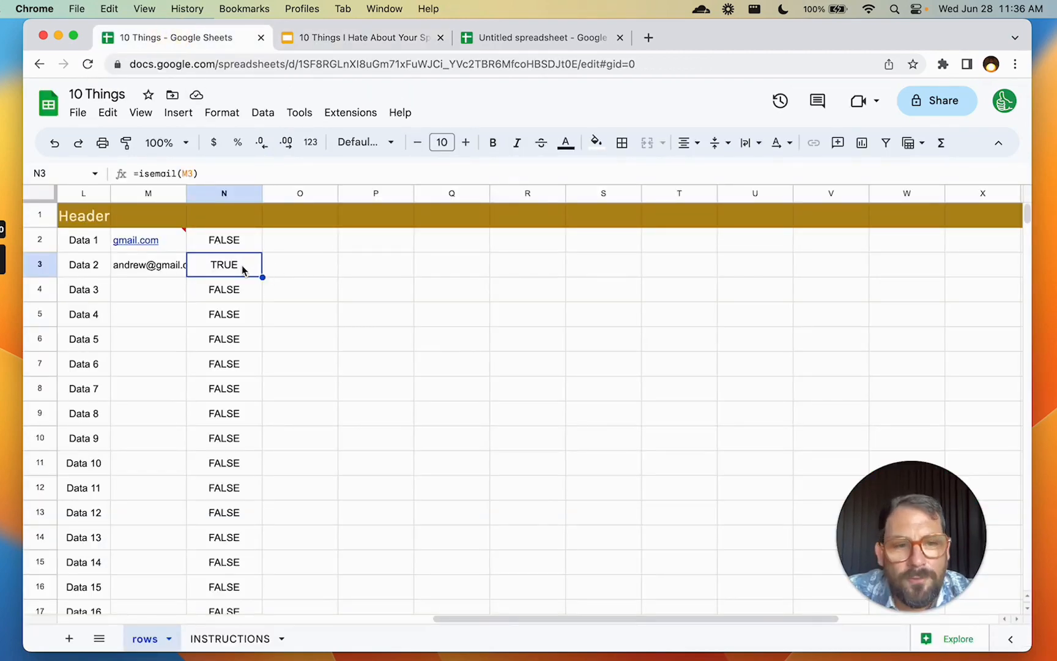
{"action": "scroll", "coordinate": [176, 270], "scroll_direction": "left", "scroll_amount": 3}
{"action": "scroll", "coordinate": [175, 270], "scroll_direction": "left", "scroll_amount": 3}
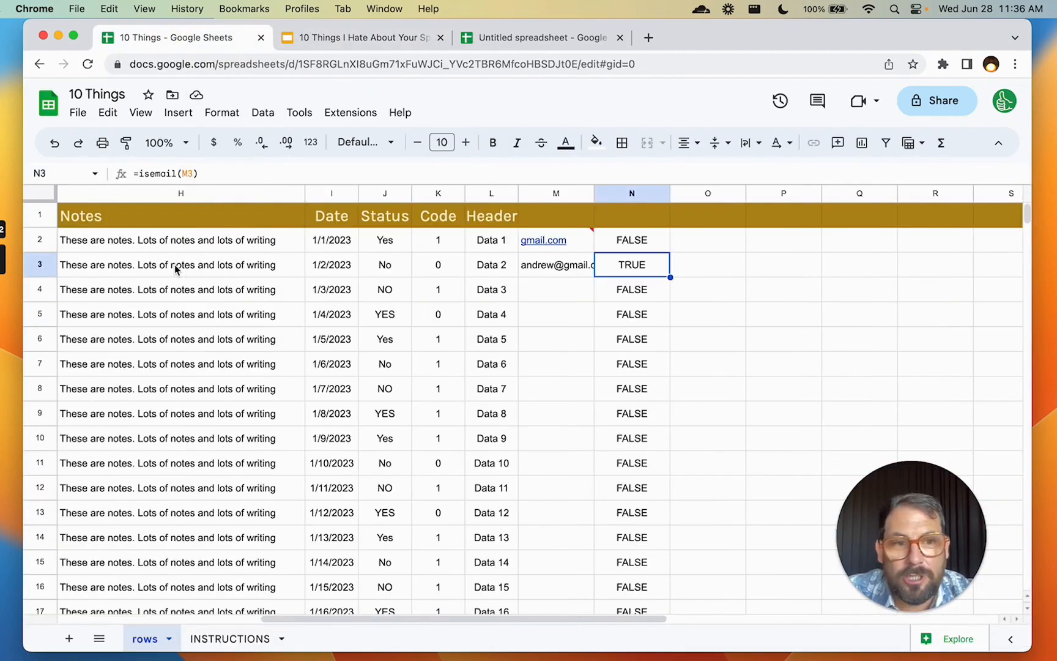
{"action": "left_click", "coordinate": [401, 289]}
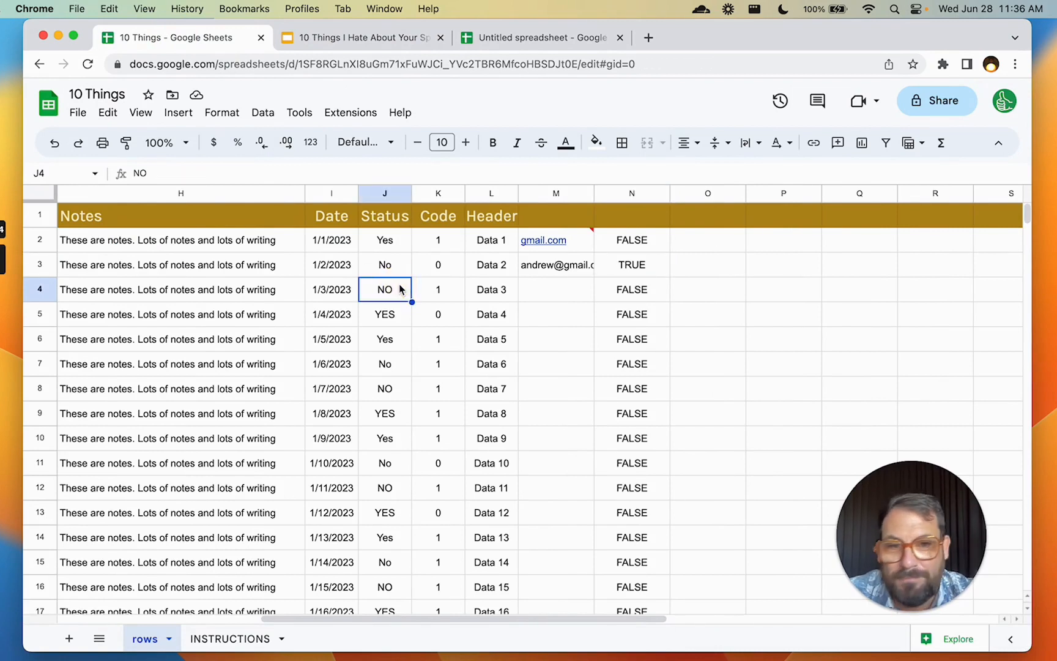
{"action": "left_click", "coordinate": [564, 298]}
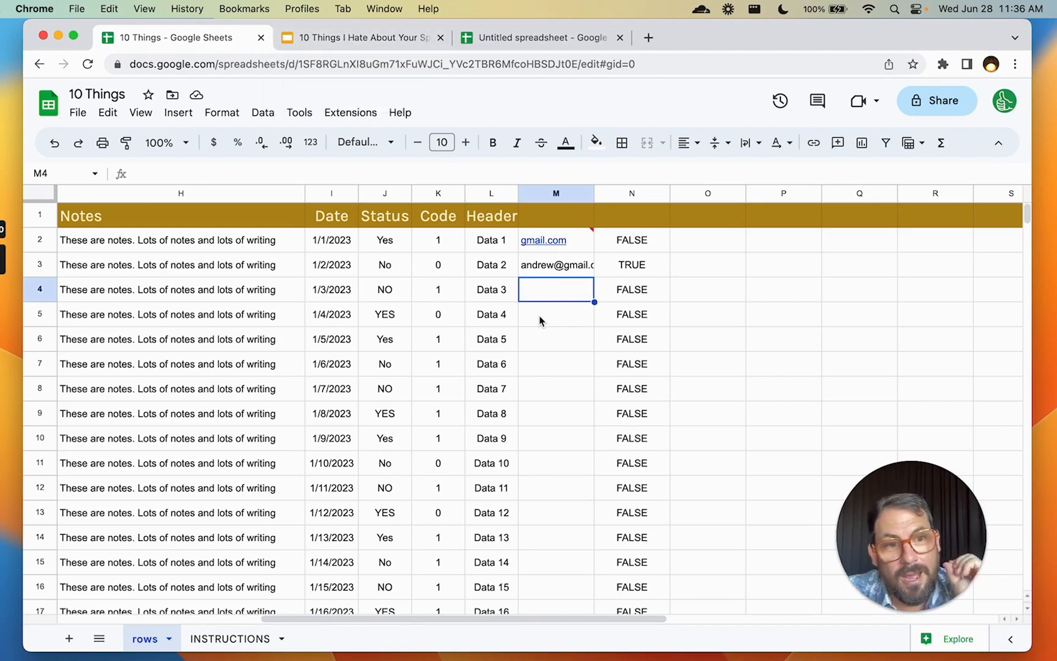
{"action": "scroll", "coordinate": [538, 319], "scroll_direction": "down", "scroll_amount": 15}
{"action": "scroll", "coordinate": [538, 319], "scroll_direction": "up", "scroll_amount": 15}
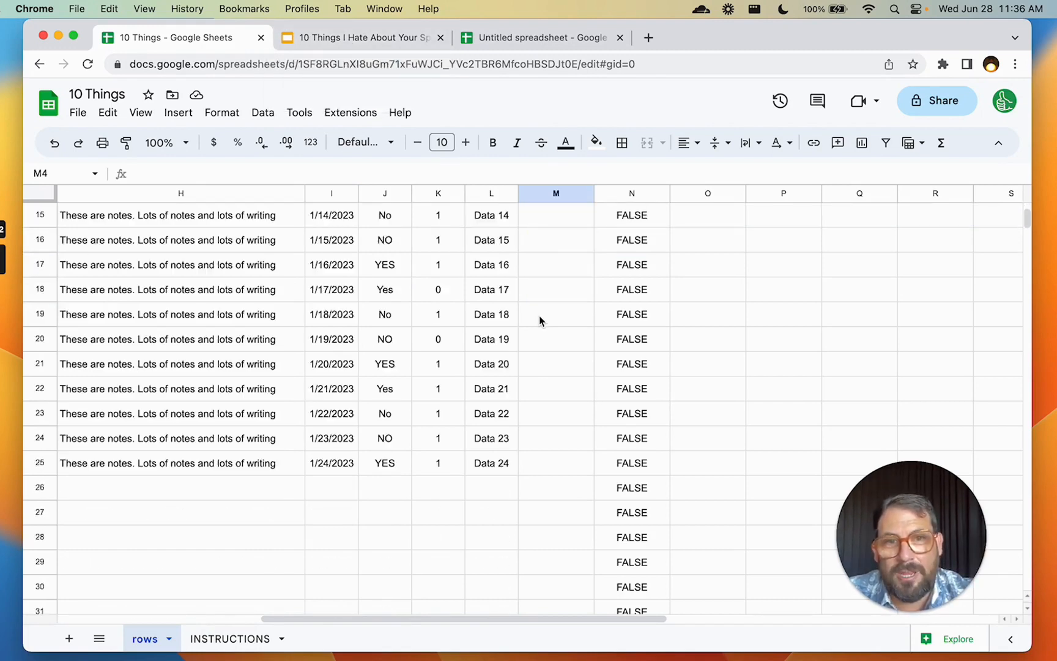
{"action": "left_click", "coordinate": [367, 37]}
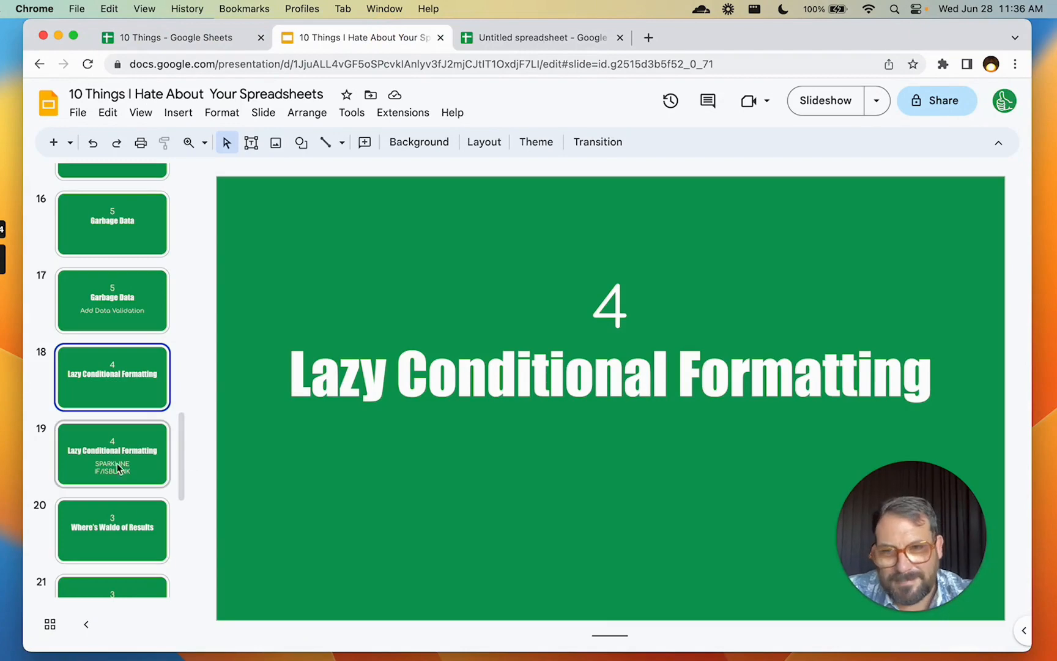
{"action": "left_click", "coordinate": [114, 449]}
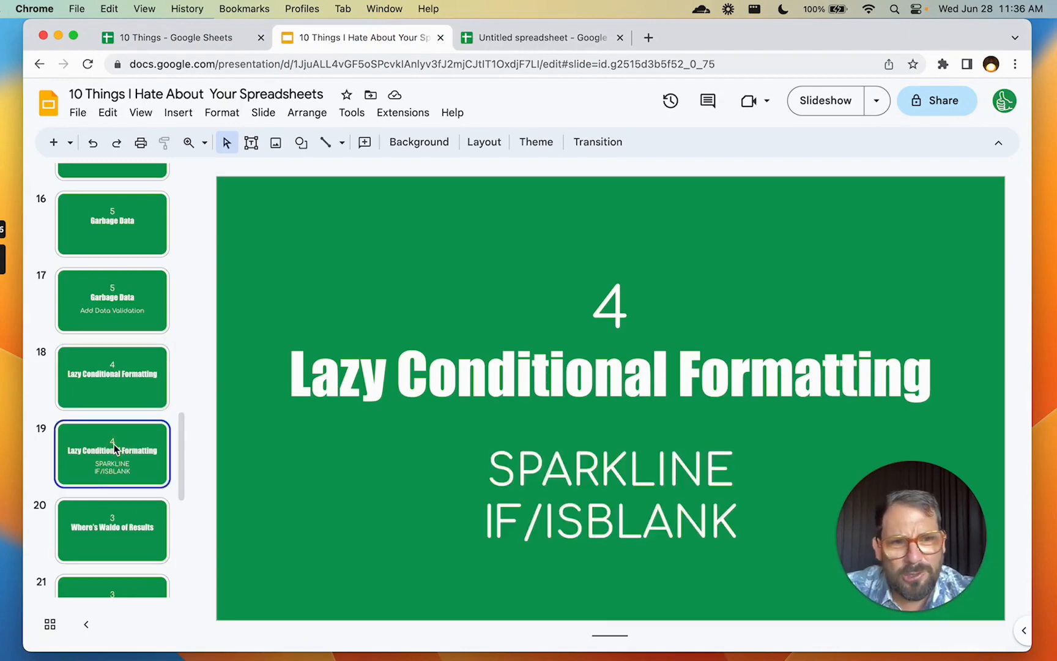
{"action": "left_click", "coordinate": [196, 38]}
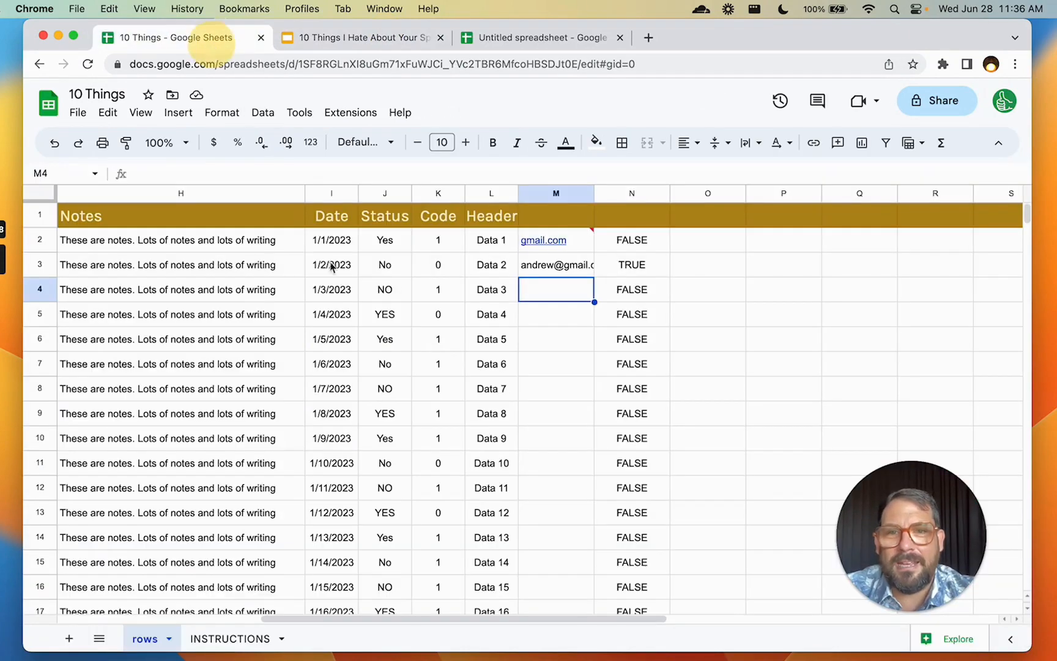
Format column M (M1:M1000) so 'Is empty' cells get a red fill and bold text
{"action": "left_click", "coordinate": [575, 324]}
{"action": "right_click", "coordinate": [571, 315]}
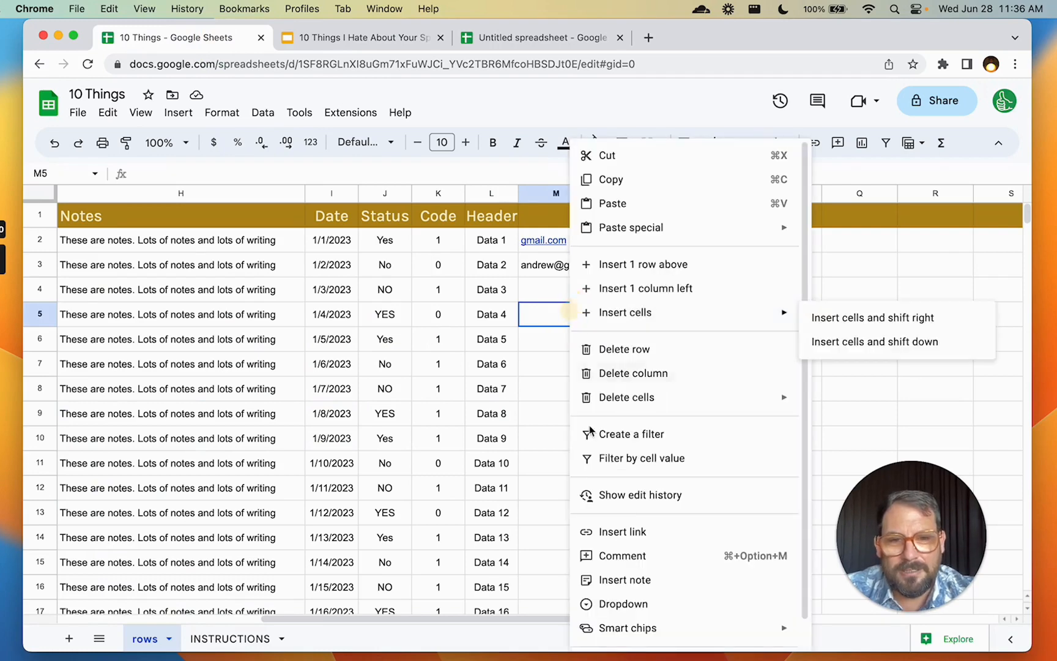
{"action": "left_click", "coordinate": [552, 193]}
{"action": "right_click", "coordinate": [552, 193]}
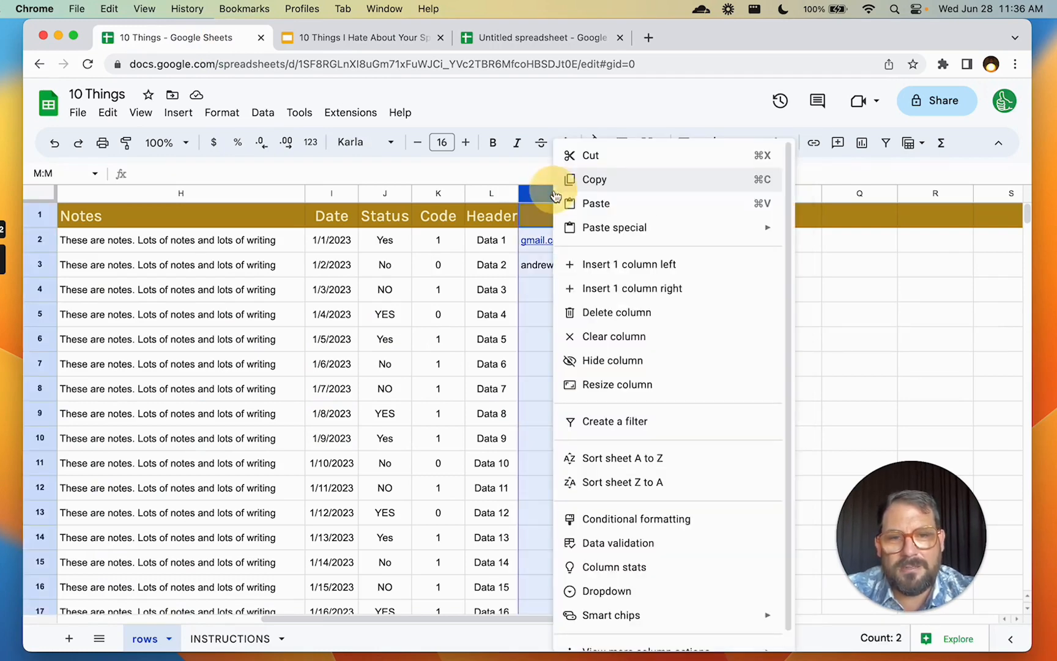
{"action": "left_click", "coordinate": [606, 519]}
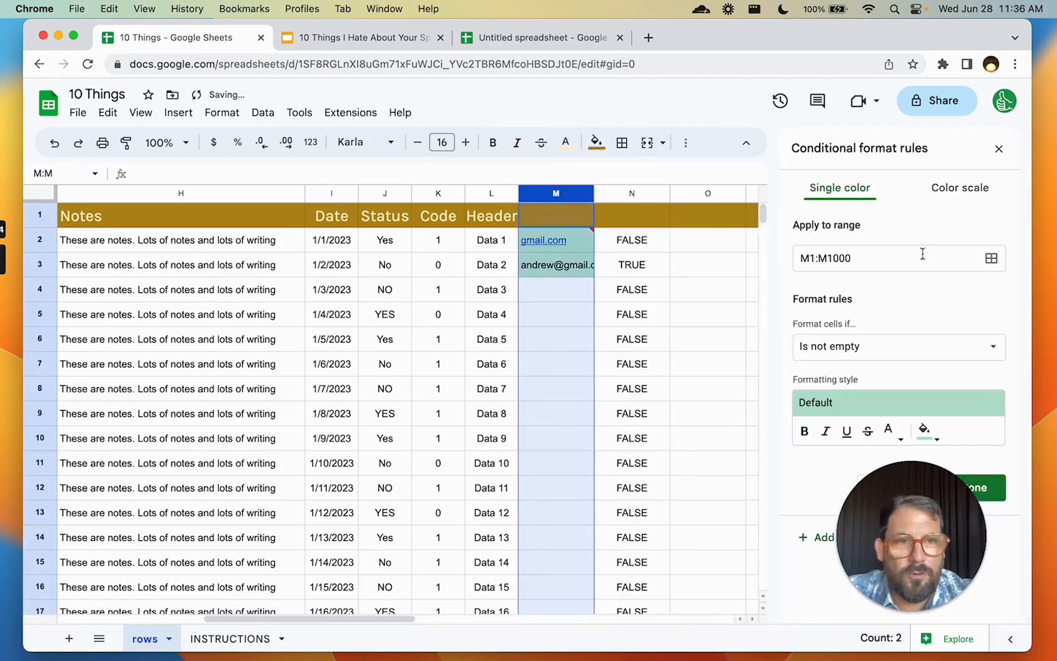
{"action": "left_click", "coordinate": [903, 357]}
{"action": "left_click", "coordinate": [875, 323]}
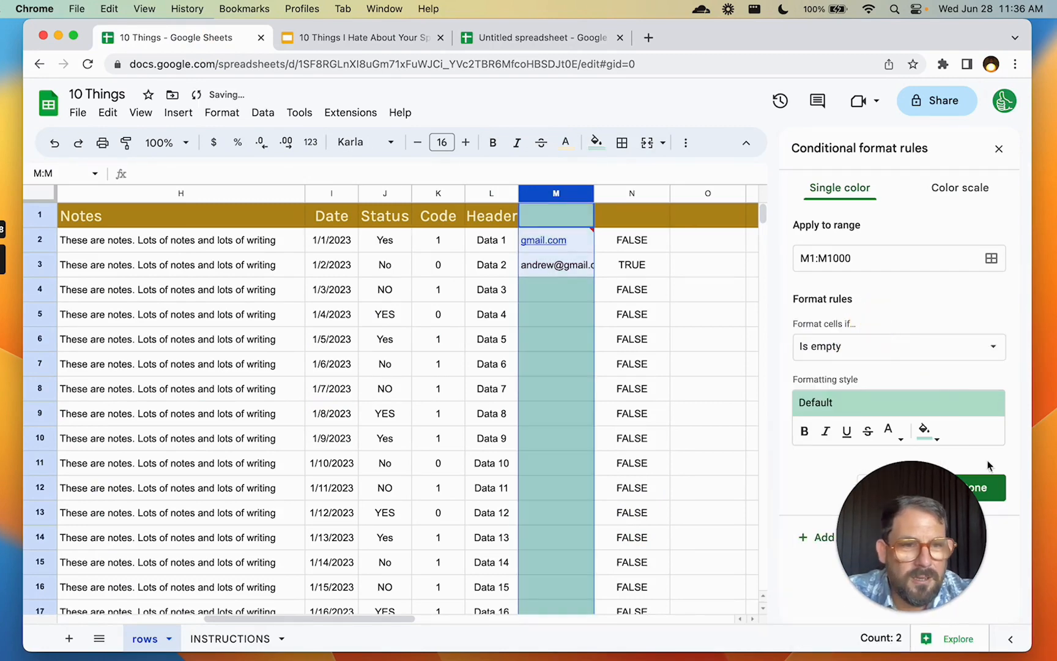
{"action": "left_click", "coordinate": [925, 430]}
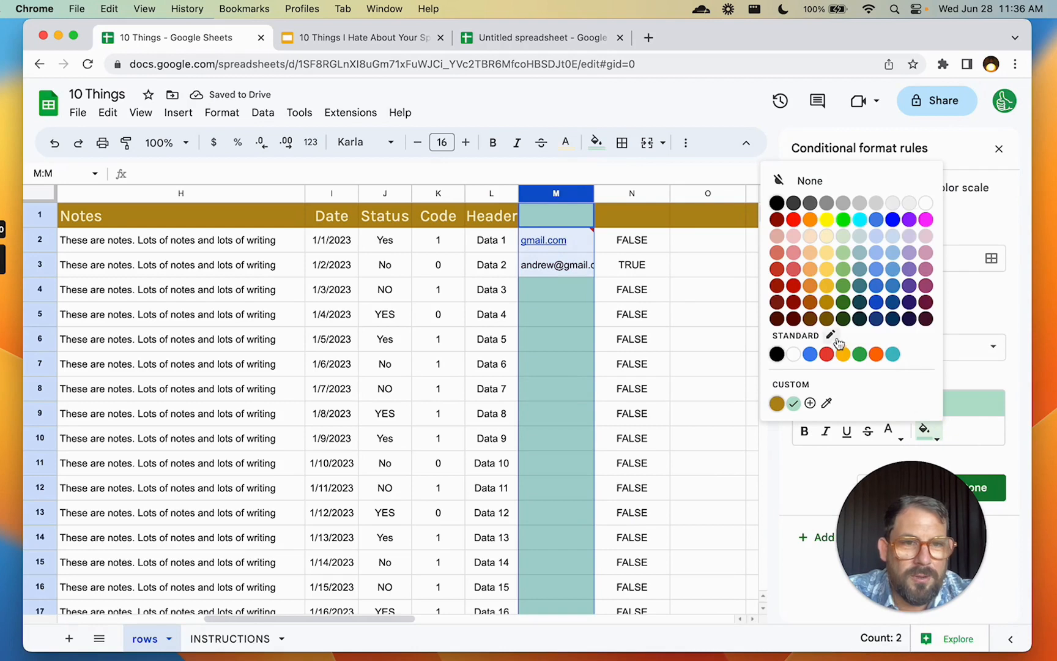
{"action": "left_click", "coordinate": [826, 355]}
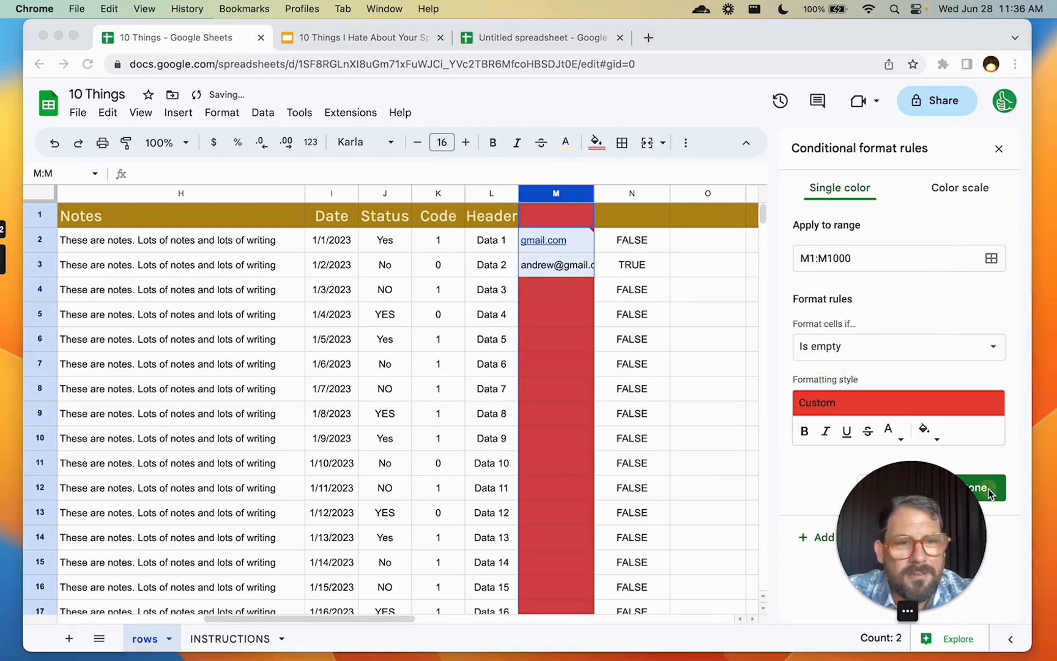
{"action": "key", "text": "cmd+b"}
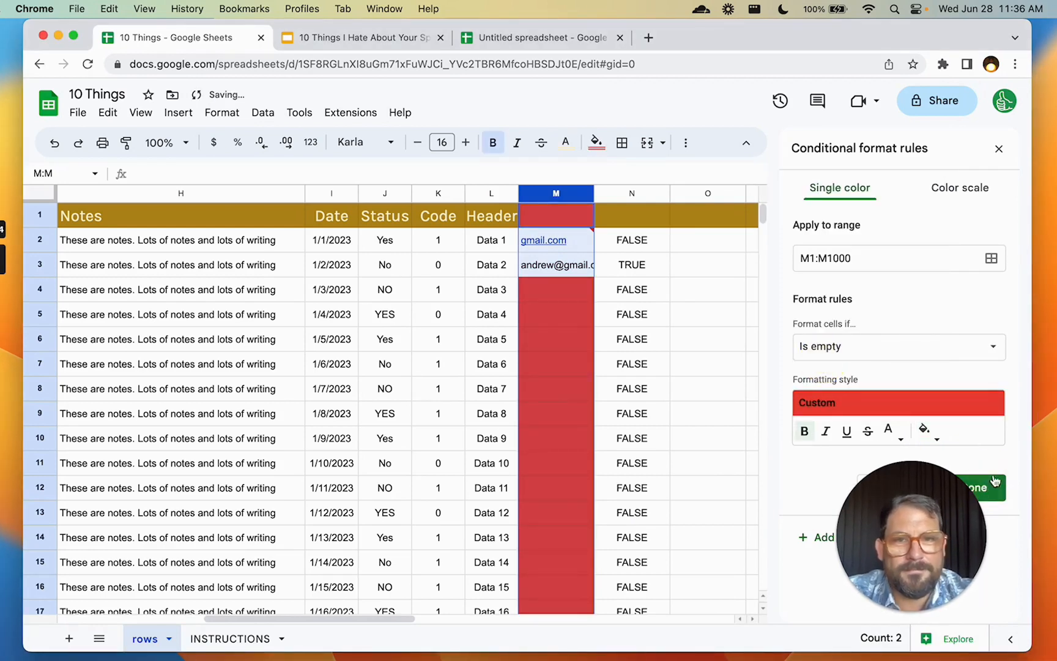
{"action": "left_click", "coordinate": [636, 365]}
{"action": "left_click", "coordinate": [586, 293]}
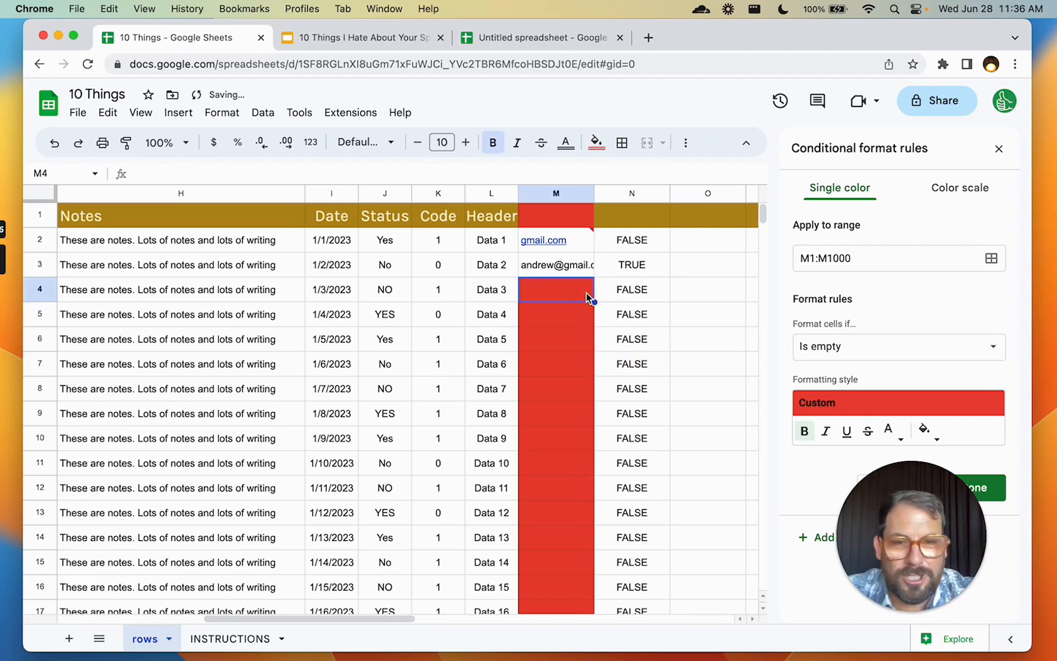
Close the conditional format sidebar and enter the header Email in cell M1
{"action": "left_click", "coordinate": [998, 148]}
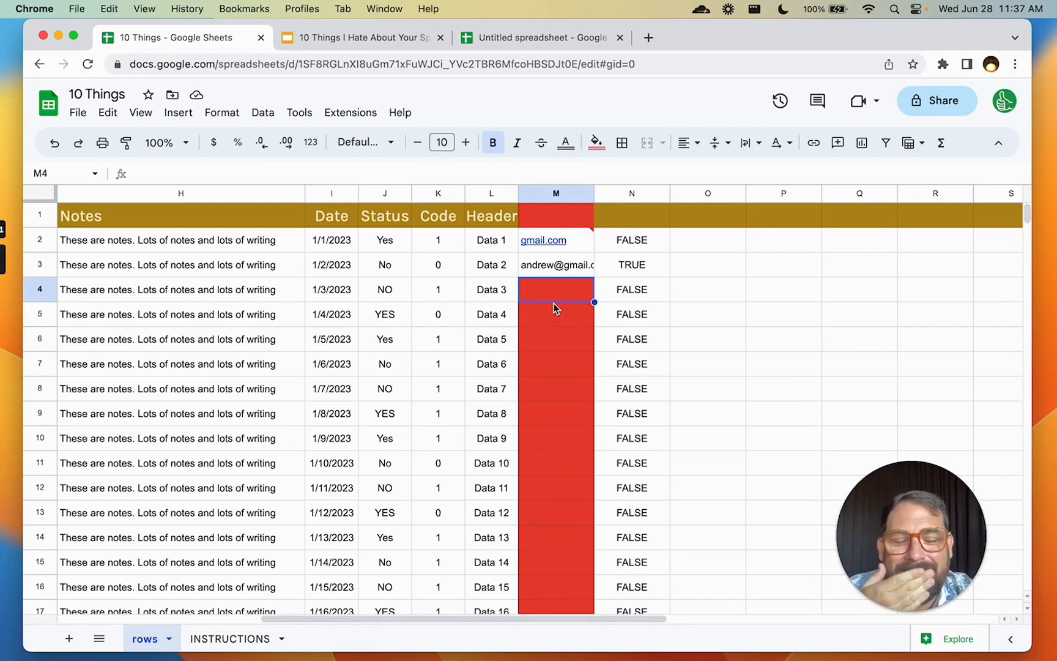
{"action": "left_click_drag", "start_coordinate": [574, 312], "coordinate": [568, 361]}
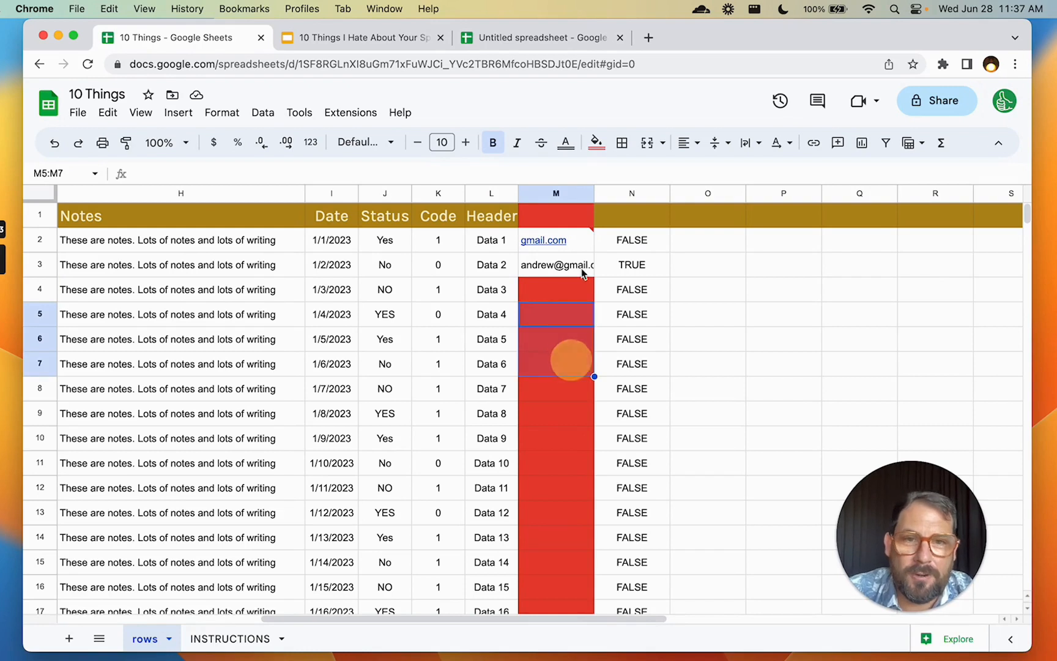
{"action": "left_click", "coordinate": [574, 296]}
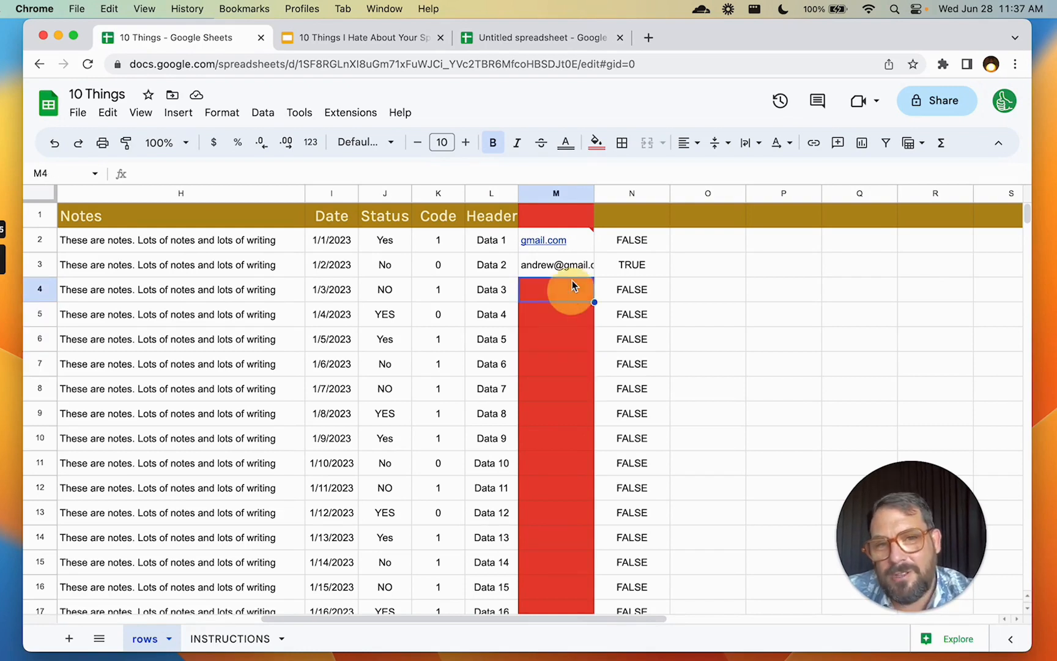
{"action": "left_click", "coordinate": [577, 220]}
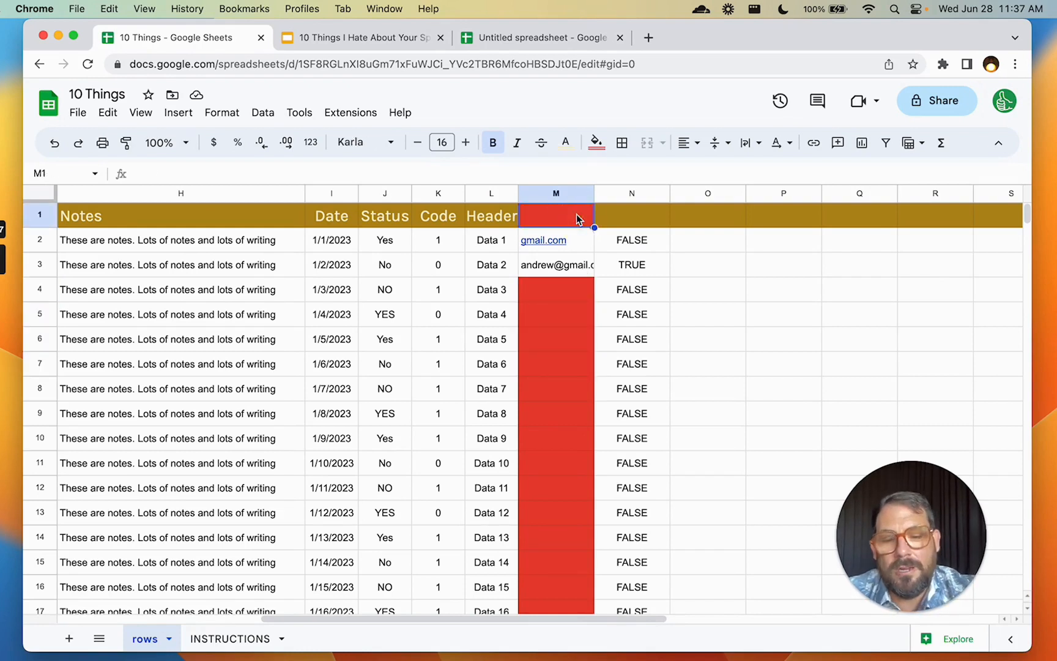
{"action": "type", "text": "Email"}
{"action": "key", "text": "Return"}
{"action": "left_click", "coordinate": [557, 310]}
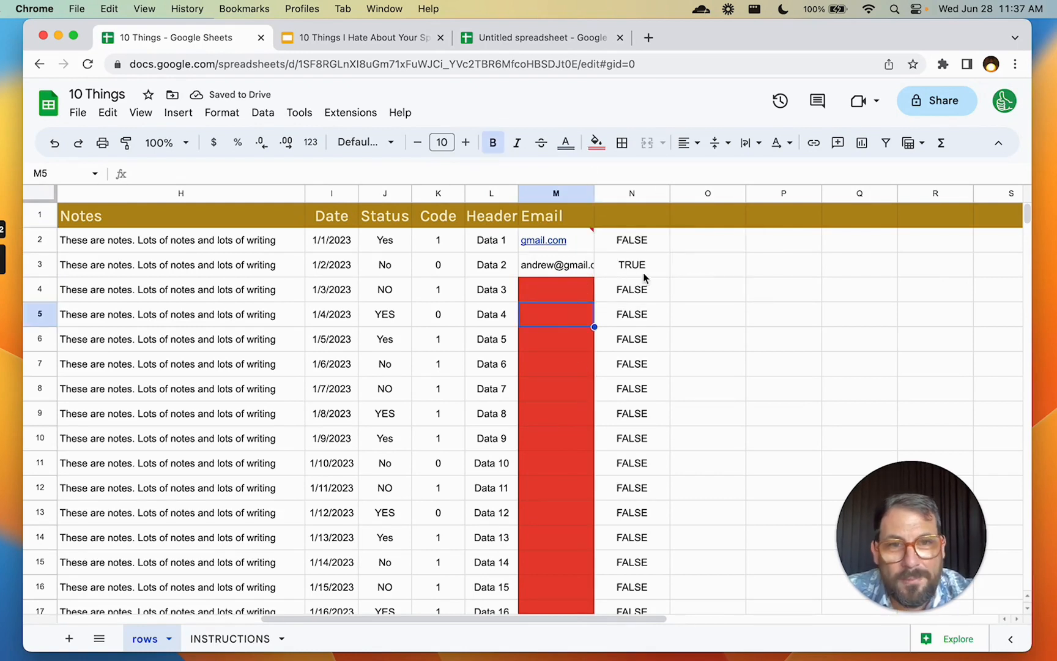
{"action": "left_click", "coordinate": [712, 289]}
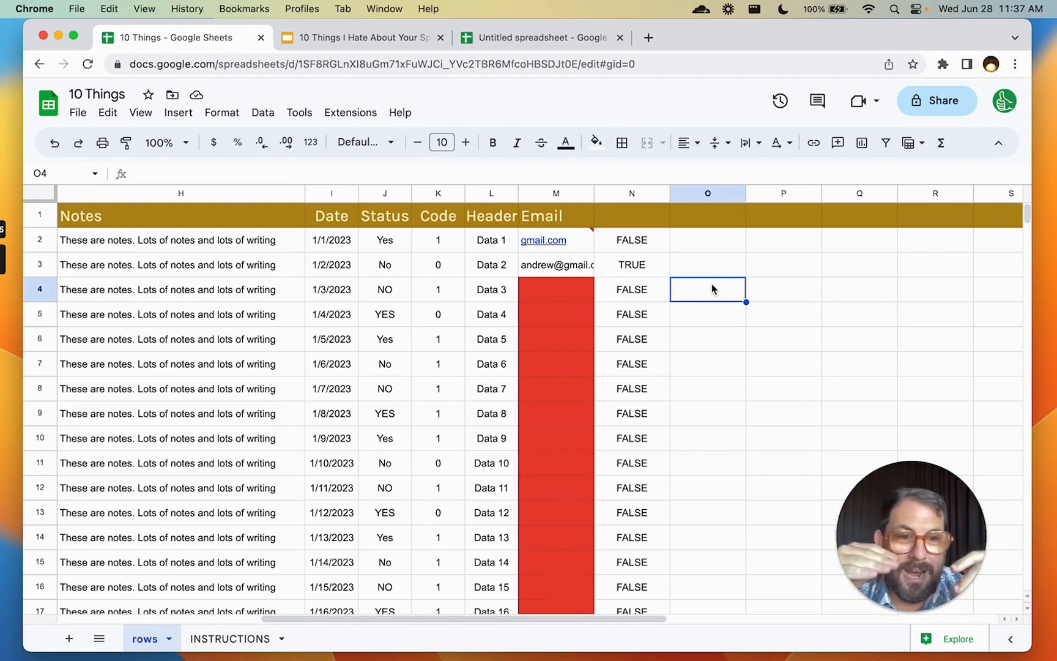
Enter =IF(ISBLANK(M4),"Email is Blank",) in O4 and autofill it down column O
{"action": "type", "text": "="}
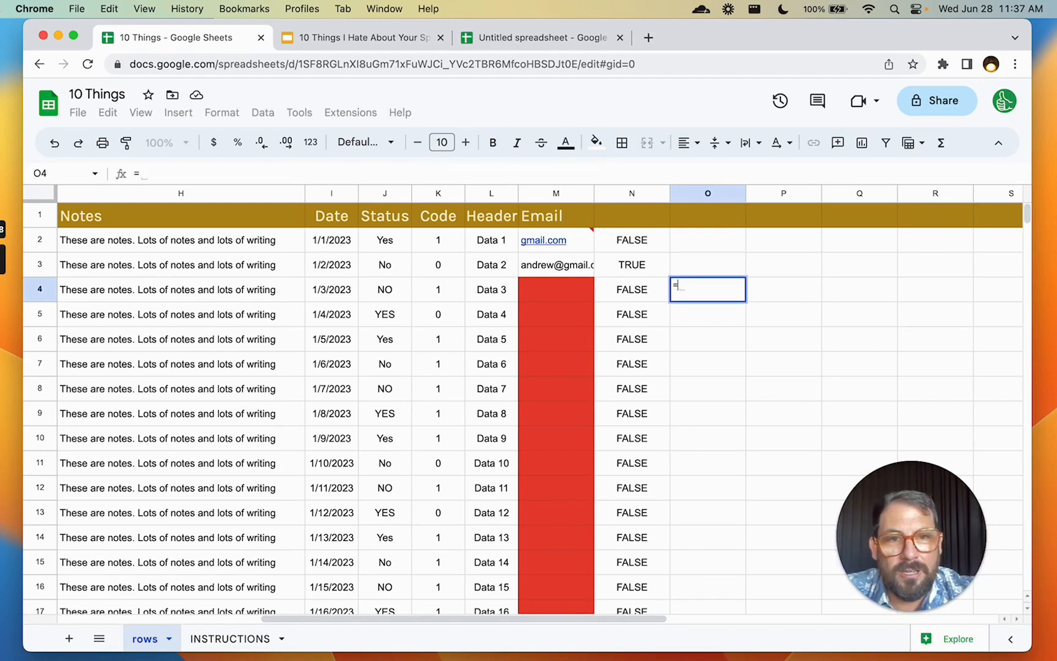
{"action": "type", "text": "if(isbla"}
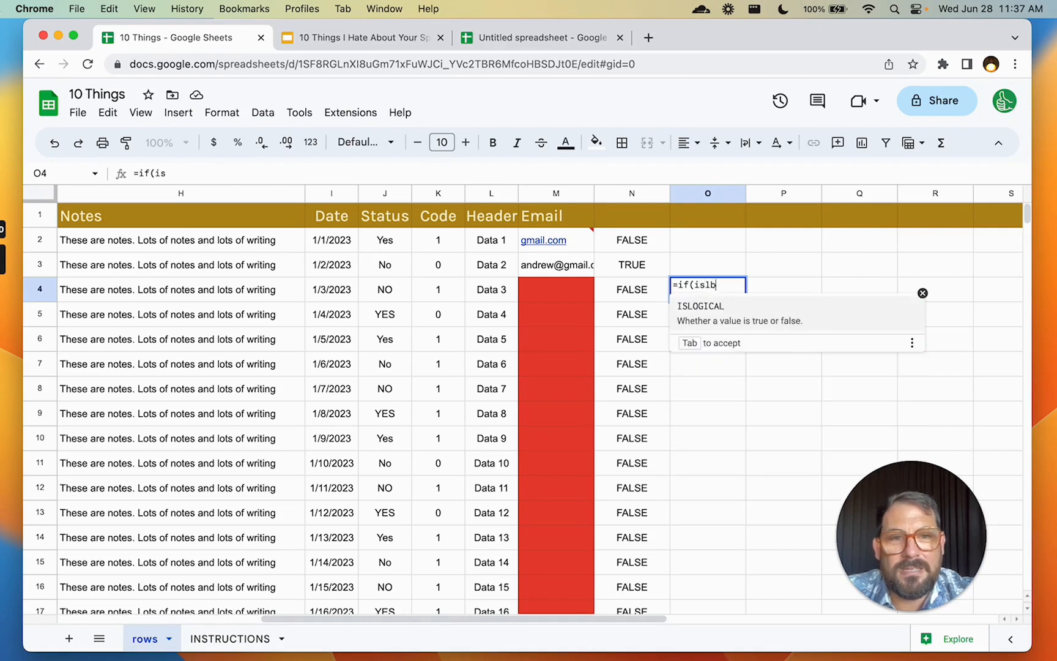
{"action": "type", "text": "nk("}
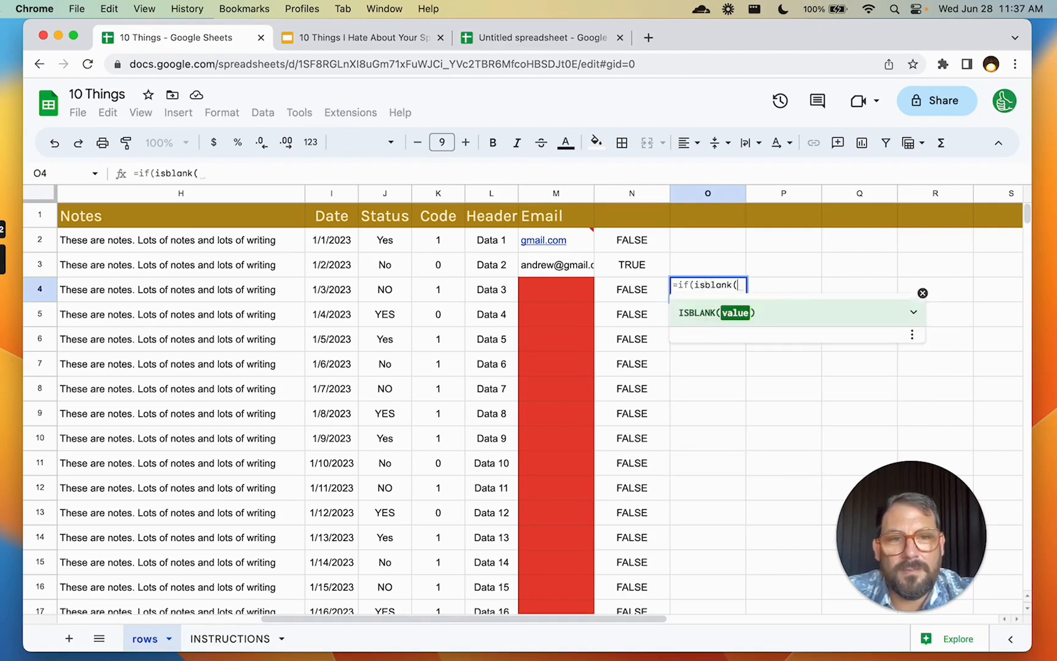
{"action": "type", "text": "M"}
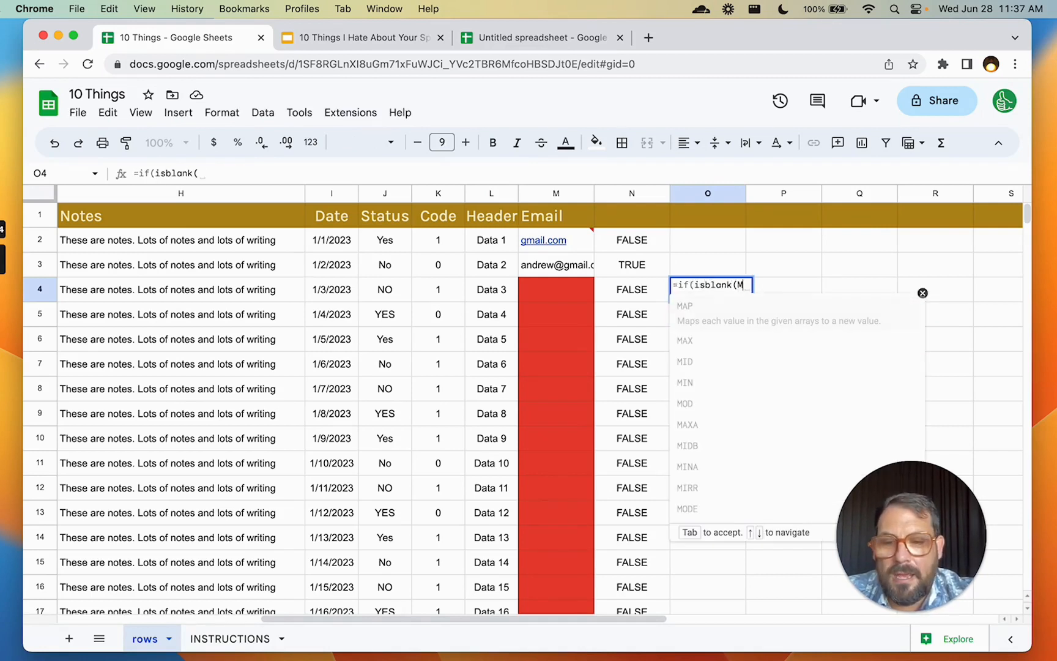
{"action": "type", "text": "4)"}
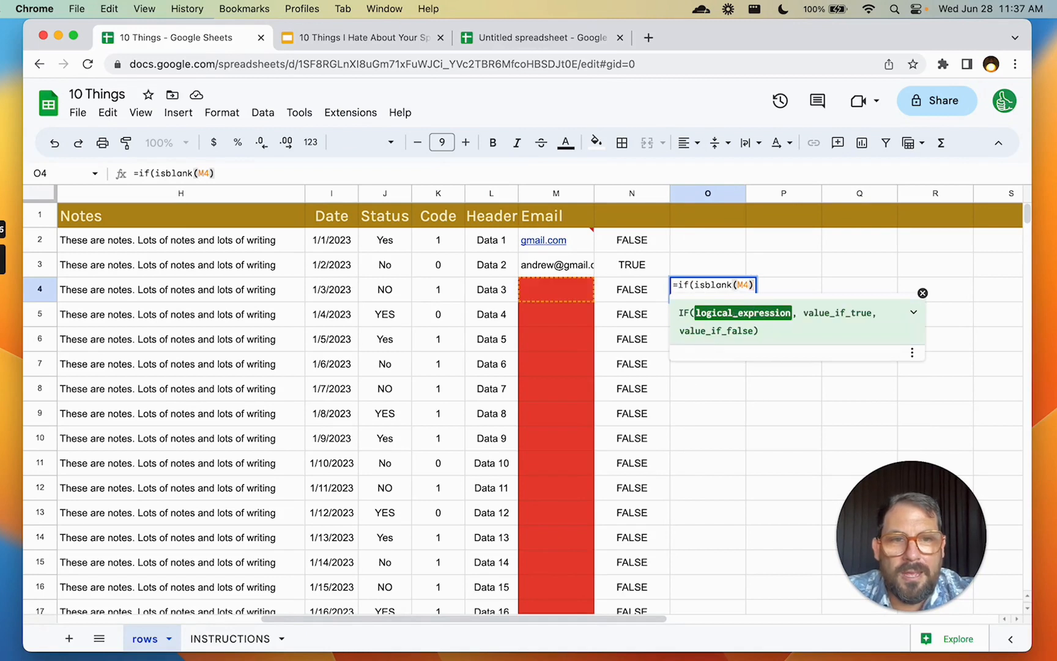
{"action": "type", "text": ","}
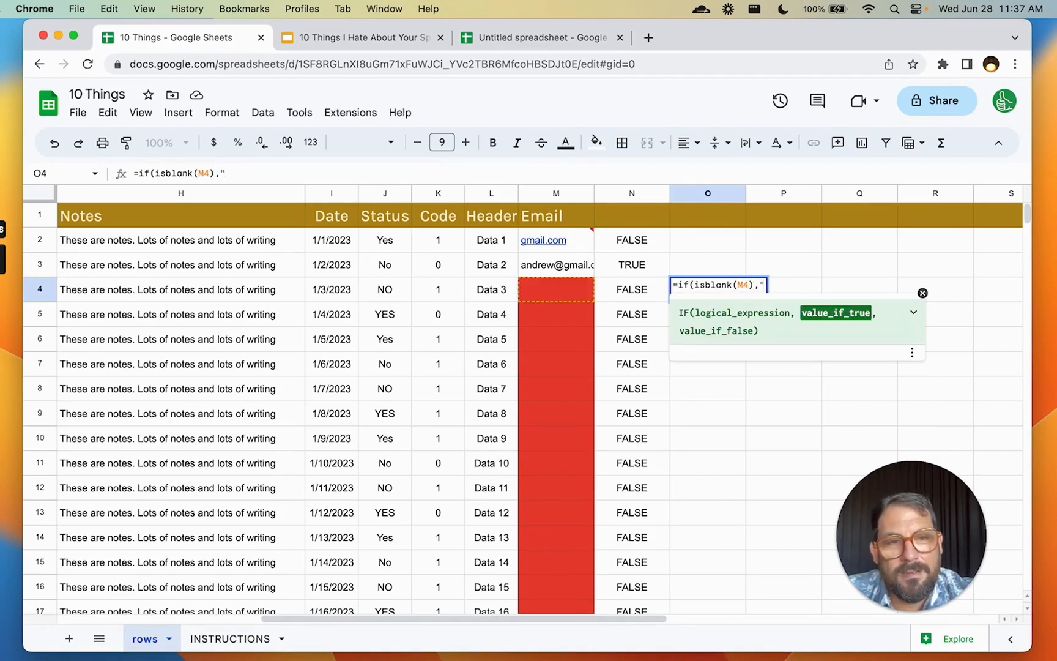
{"action": "type", "text": "Em"}
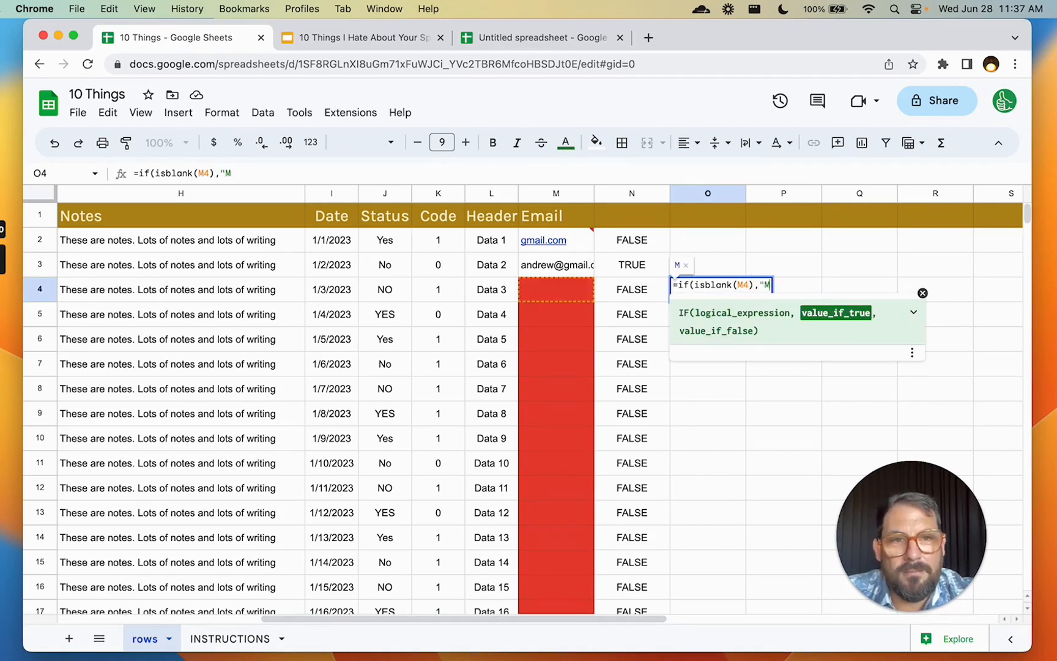
{"action": "type", "text": "ail is Black"}
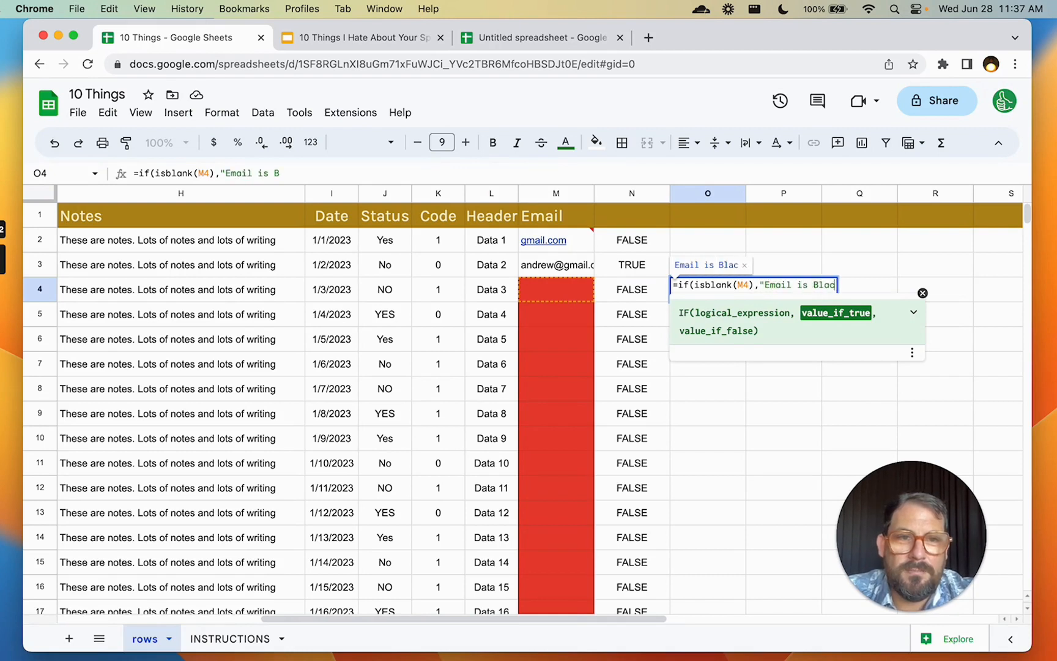
{"action": "key", "text": "BackSpace"}
{"action": "key", "text": "BackSpace"}
{"action": "type", "text": "nk\","}
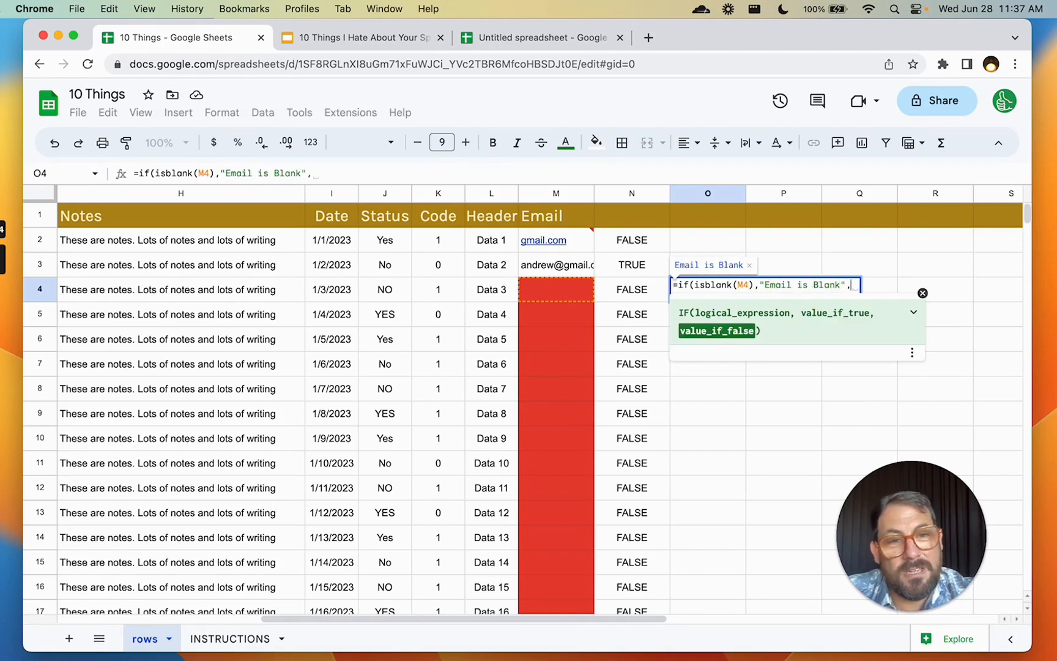
{"action": "type", "text": ")"}
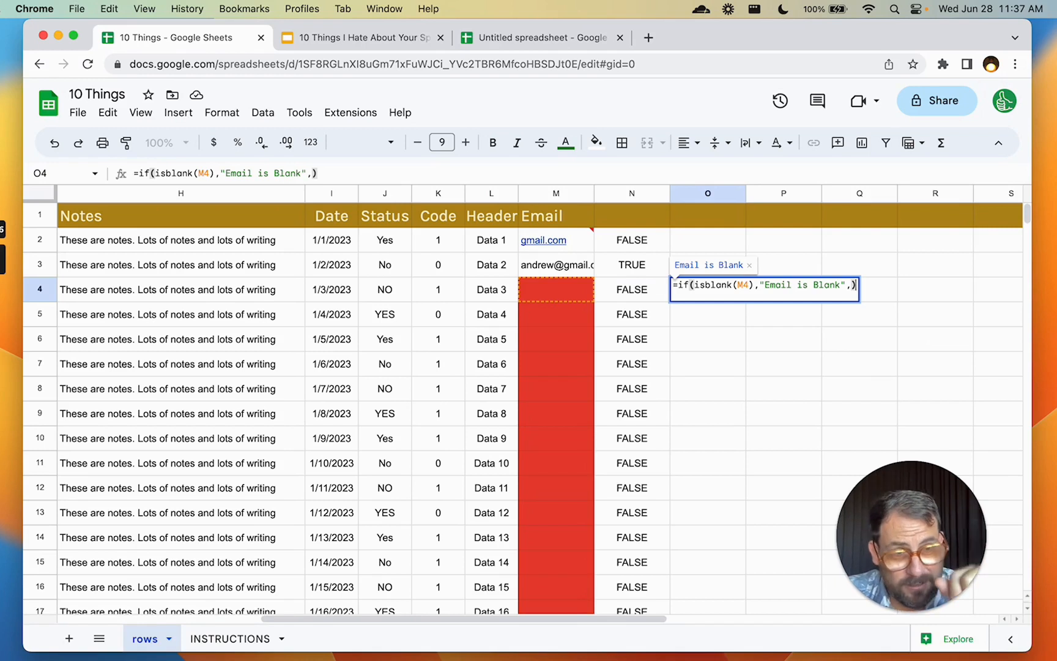
{"action": "type", "text": ")"}
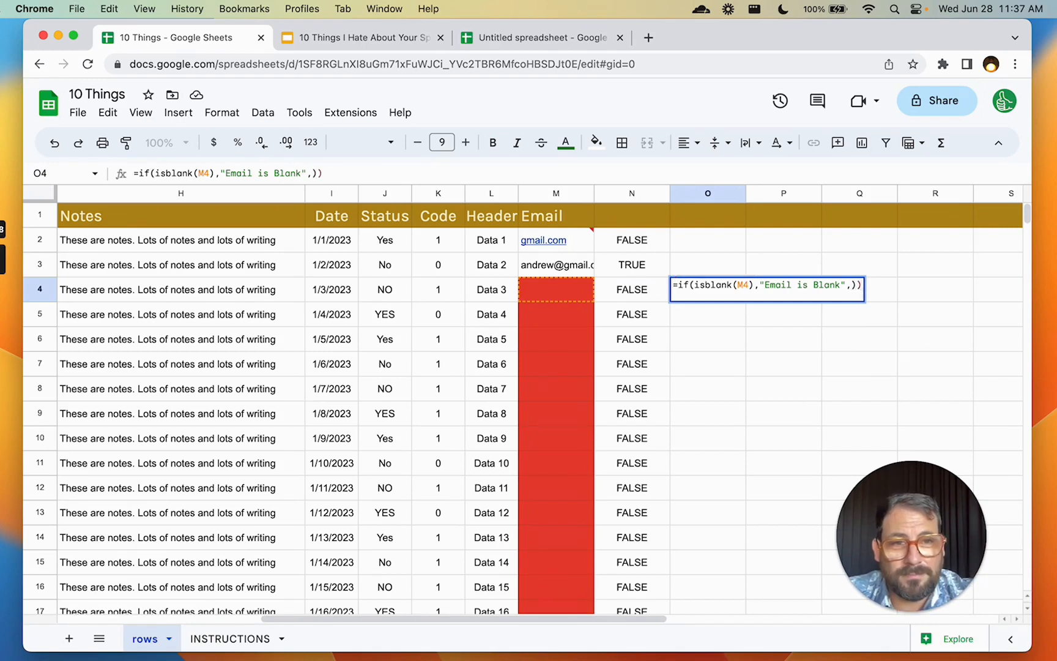
{"action": "key", "text": "Return"}
{"action": "key", "text": "super+Return"}
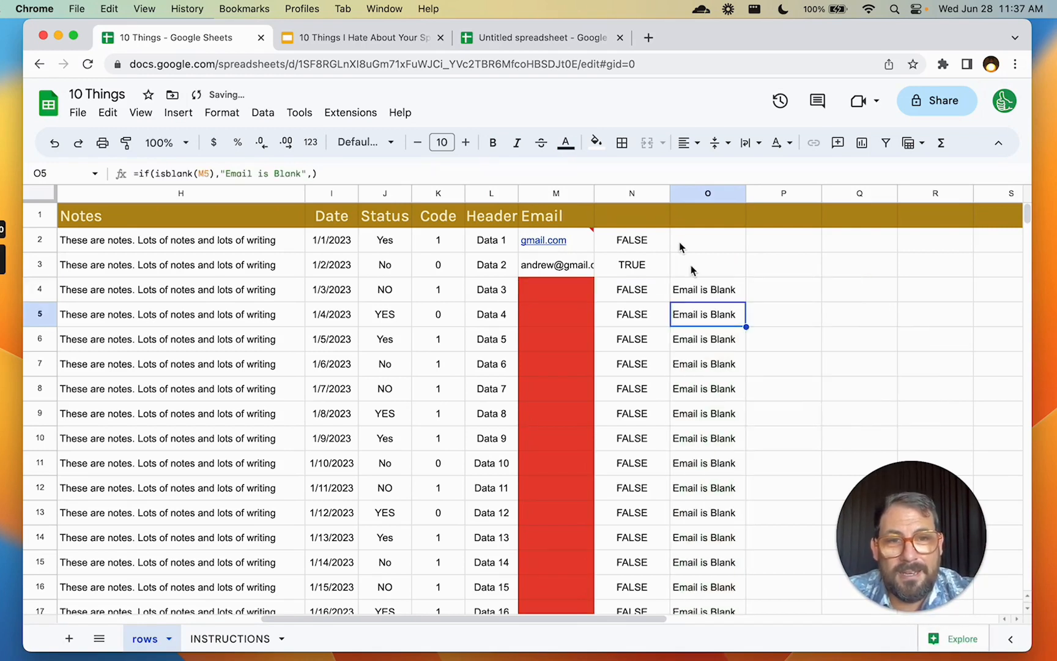
{"action": "key", "text": "Up"}
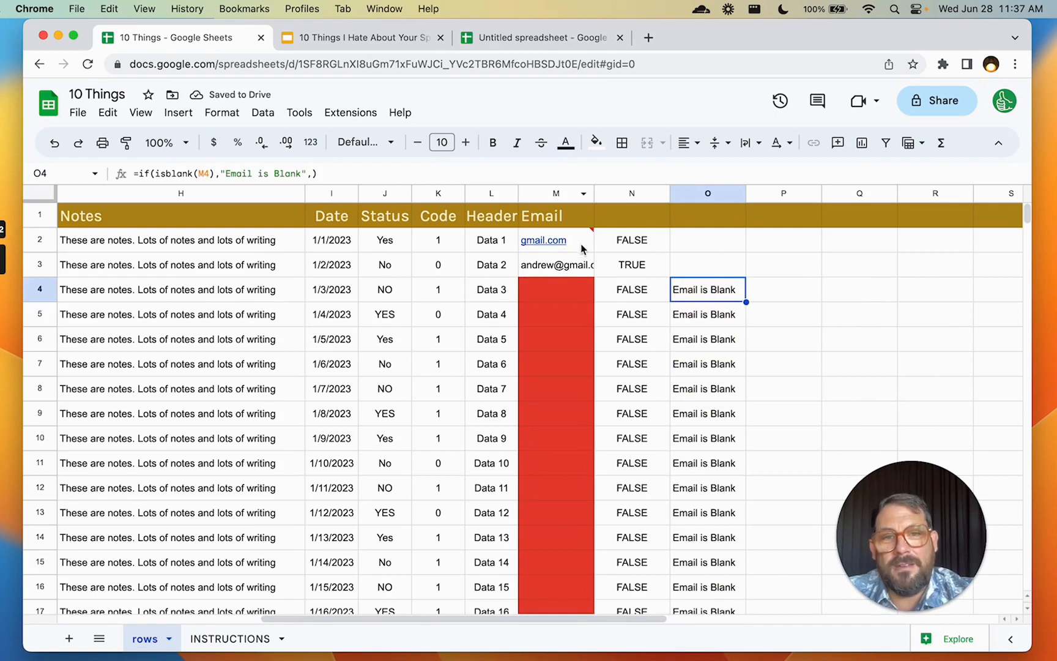
{"action": "left_click", "coordinate": [558, 302]}
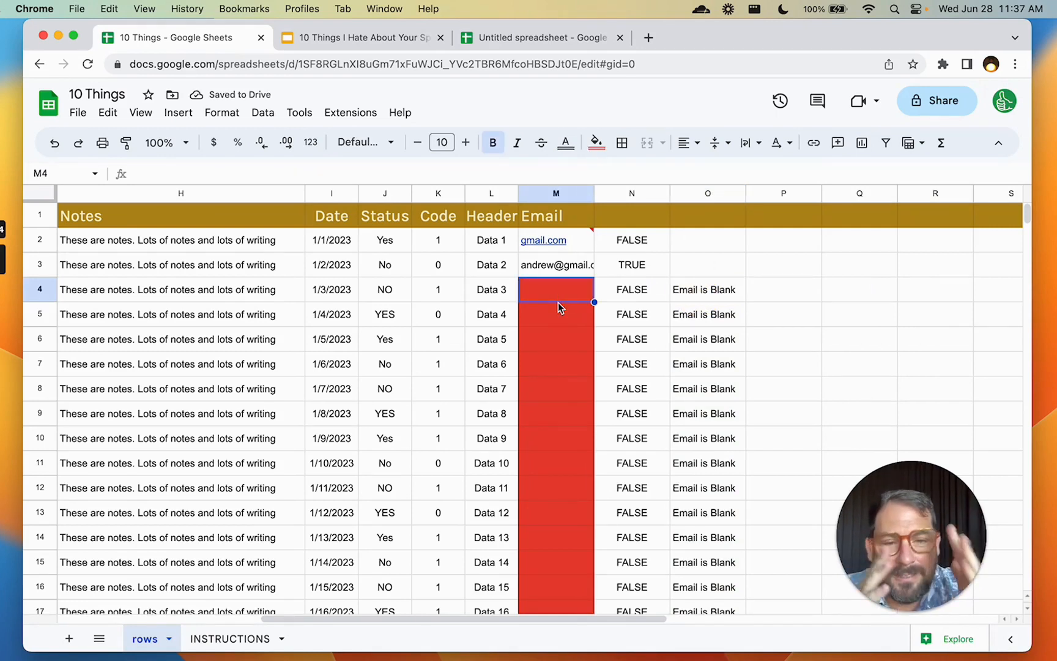
Add an envelope emoji after 'Email is Blank' in O4's formula and widen column O
{"action": "left_click", "coordinate": [693, 290]}
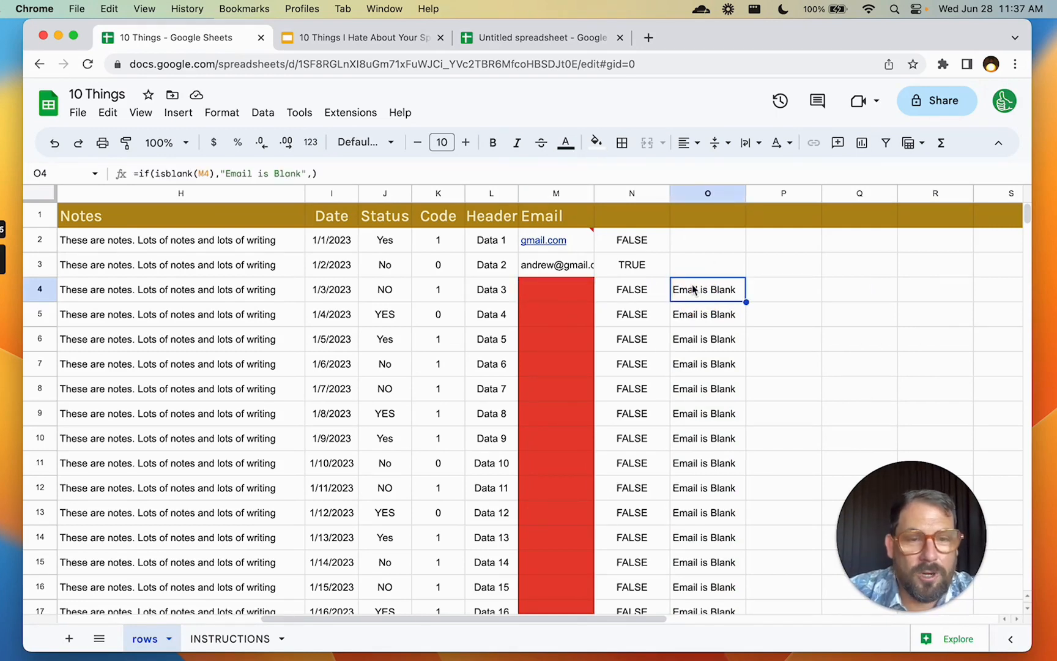
{"action": "double_click", "coordinate": [695, 289]}
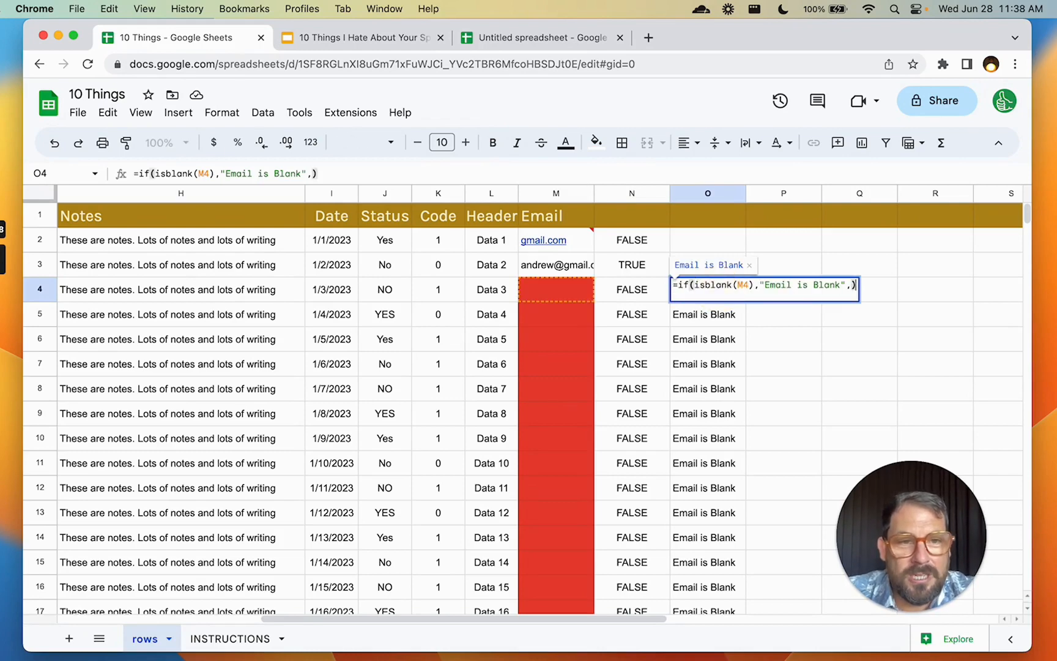
{"action": "key", "text": "Left"}
{"action": "key", "text": "Left"}
{"action": "key", "text": "Left"}
{"action": "key", "text": "ctrl+super+space"}
{"action": "type", "text": "eetter"}
{"action": "key", "text": "Right"}
{"action": "key", "text": "Right"}
{"action": "key", "text": "Right"}
{"action": "key", "text": "Right"}
{"action": "key", "text": "Return"}
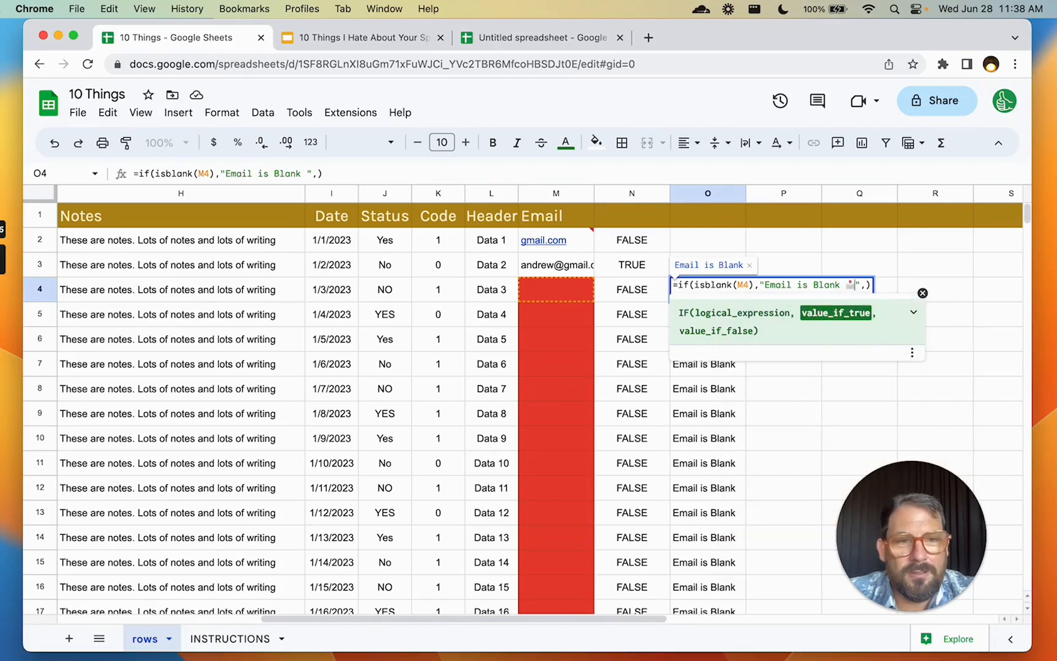
{"action": "key", "text": "Return"}
{"action": "key", "text": "Up"}
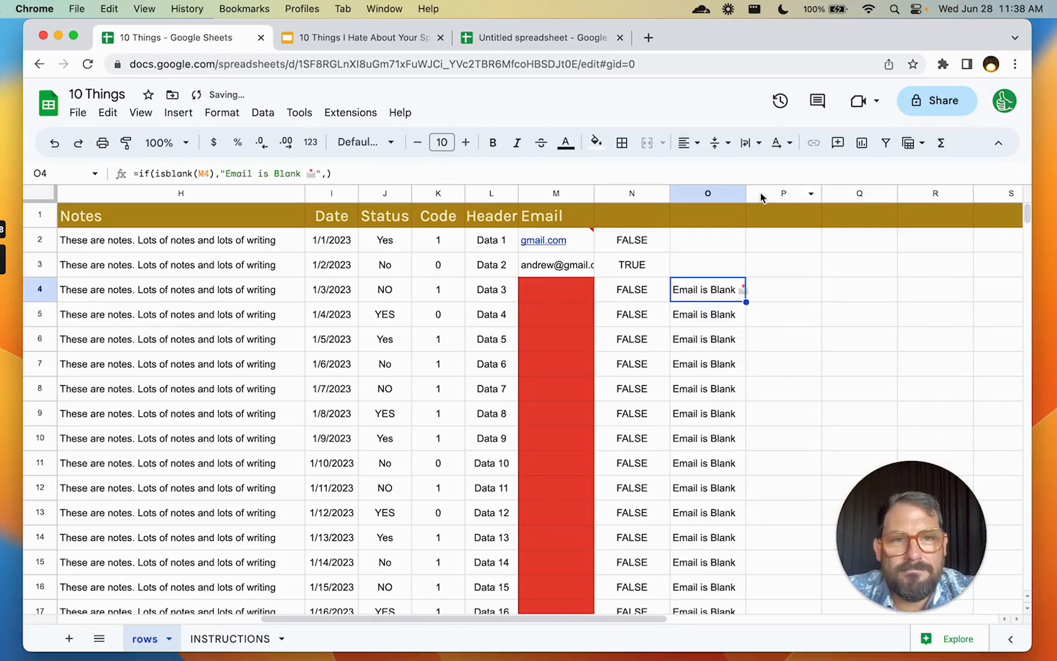
{"action": "left_click_drag", "start_coordinate": [746, 193], "coordinate": [777, 193]}
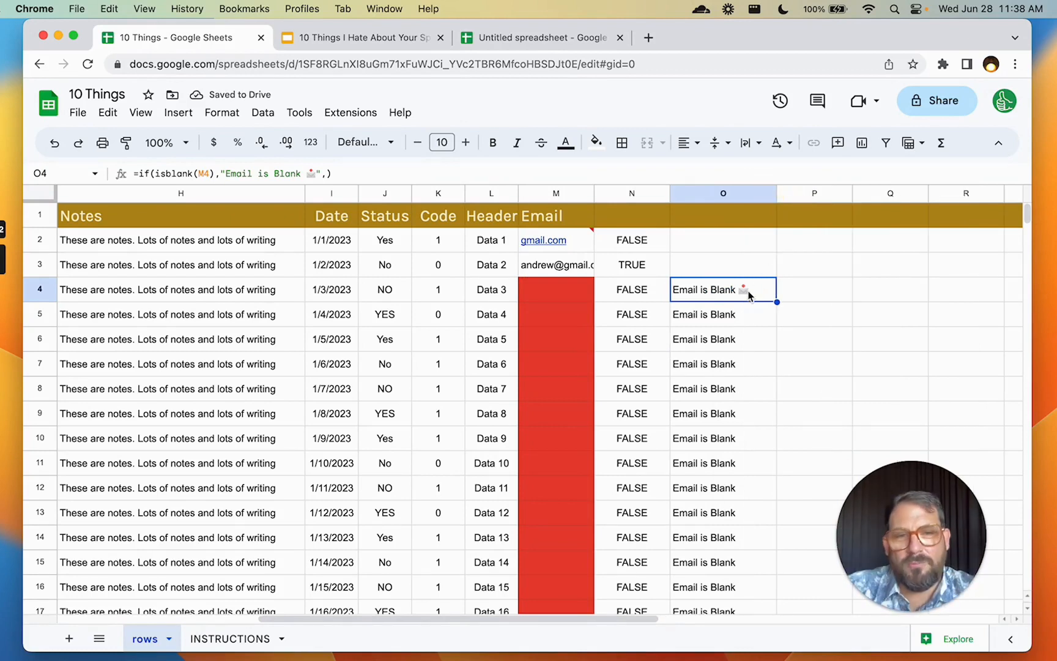
Copy the blank-email formula from O4 into O2
{"action": "left_click", "coordinate": [541, 297]}
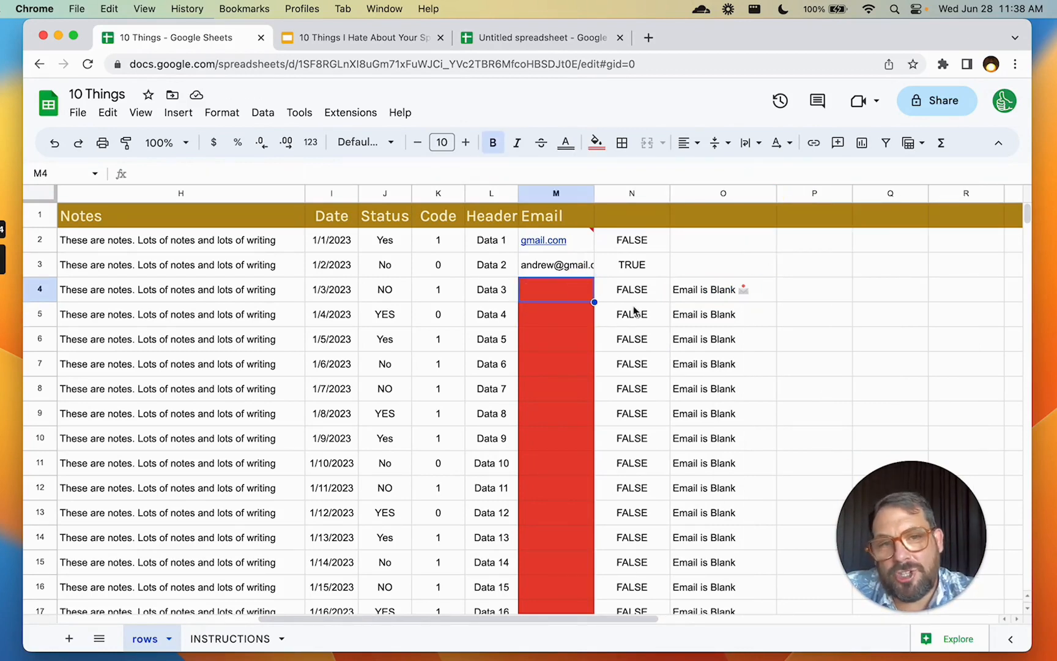
{"action": "left_click", "coordinate": [731, 300]}
{"action": "key", "text": "super+c"}
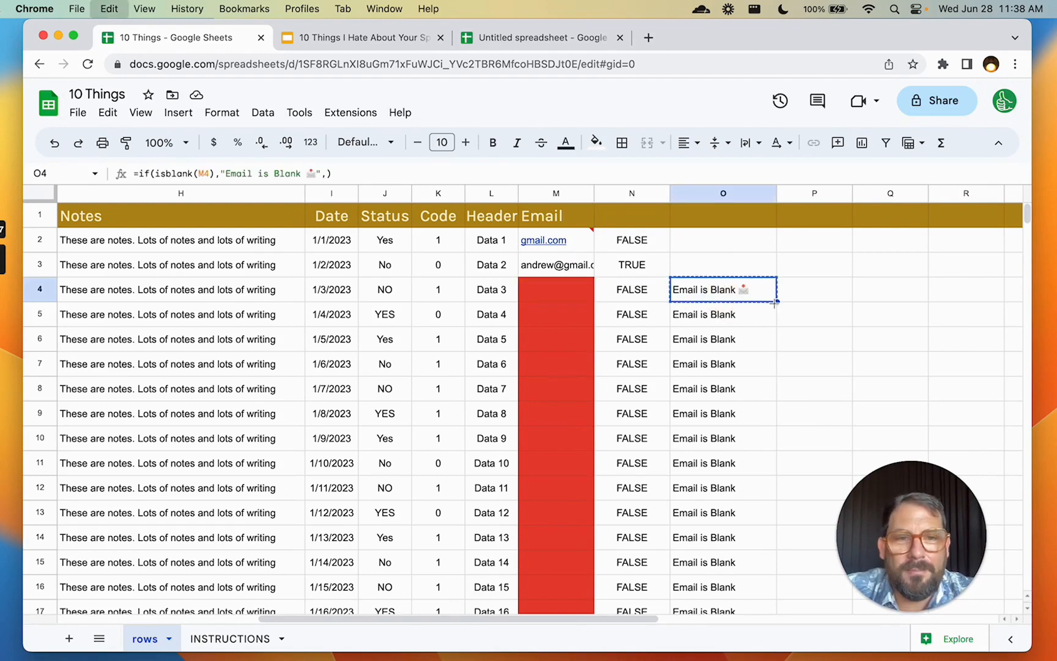
{"action": "key", "text": "Up"}
{"action": "key", "text": "Up"}
{"action": "key", "text": "super+v"}
{"action": "key", "text": "Down"}
{"action": "key", "text": "Down"}
{"action": "key", "text": "Up"}
{"action": "key", "text": "Up"}
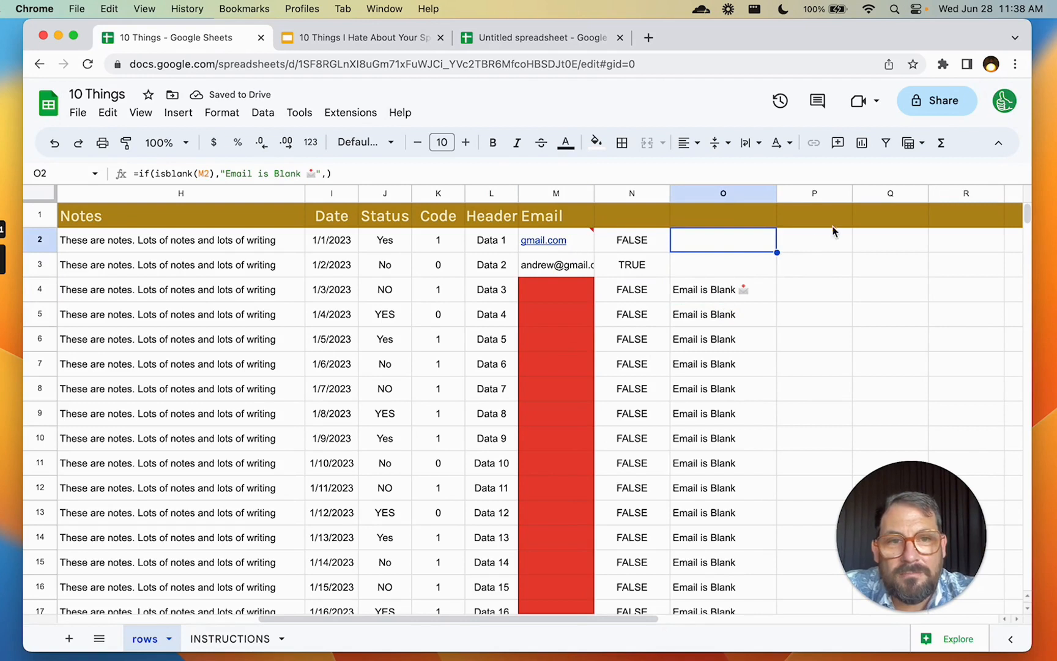
Enter a sample e-mail address in M4, confirming N4 reads TRUE and O4 clears
{"action": "left_click_drag", "start_coordinate": [540, 238], "coordinate": [541, 276]}
{"action": "left_click", "coordinate": [568, 305]}
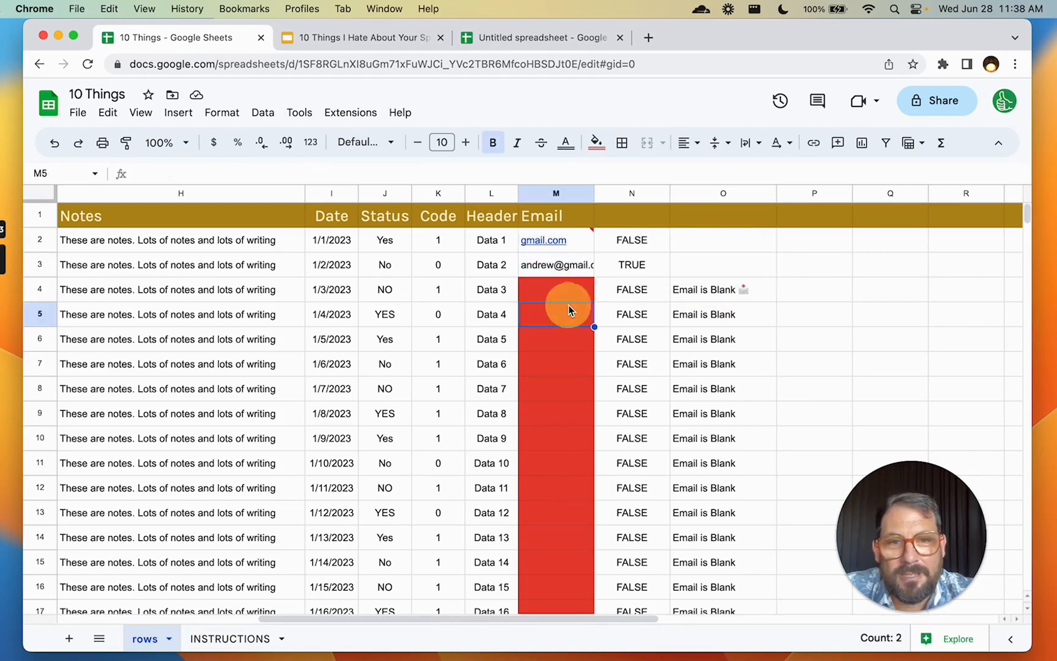
{"action": "key", "text": "Up"}
{"action": "type", "text": "email@gmail.com"}
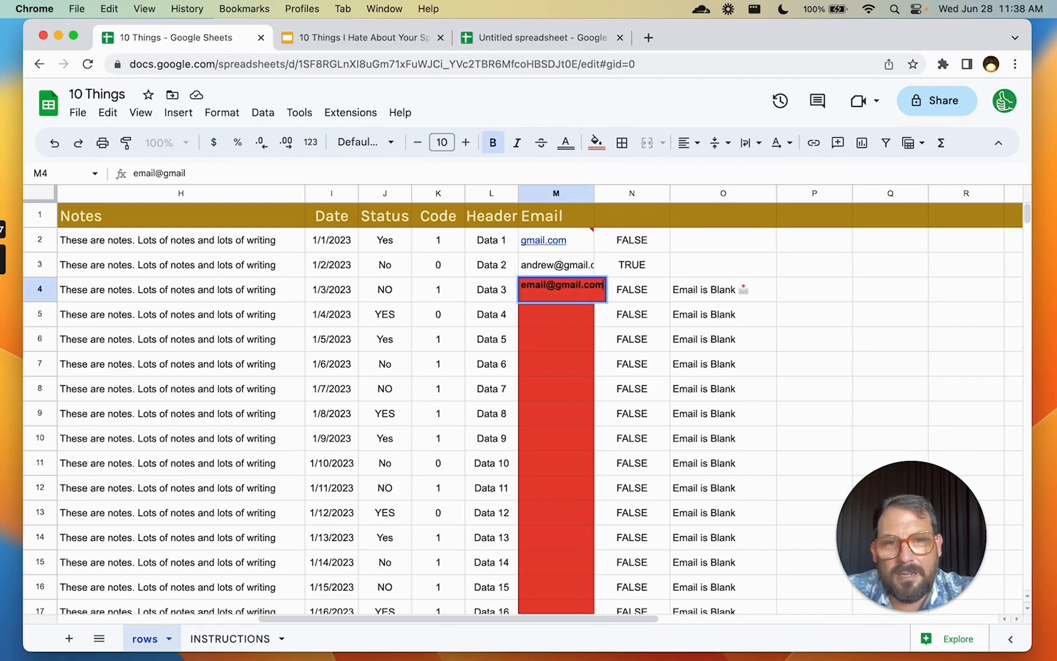
{"action": "key", "text": "Return"}
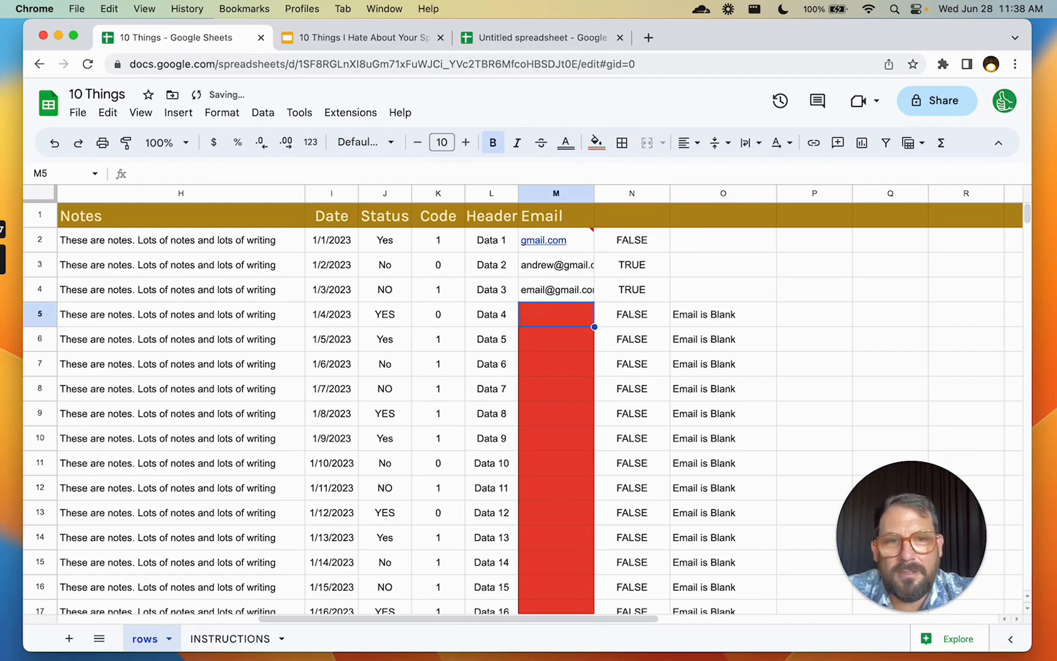
{"action": "left_click", "coordinate": [642, 300]}
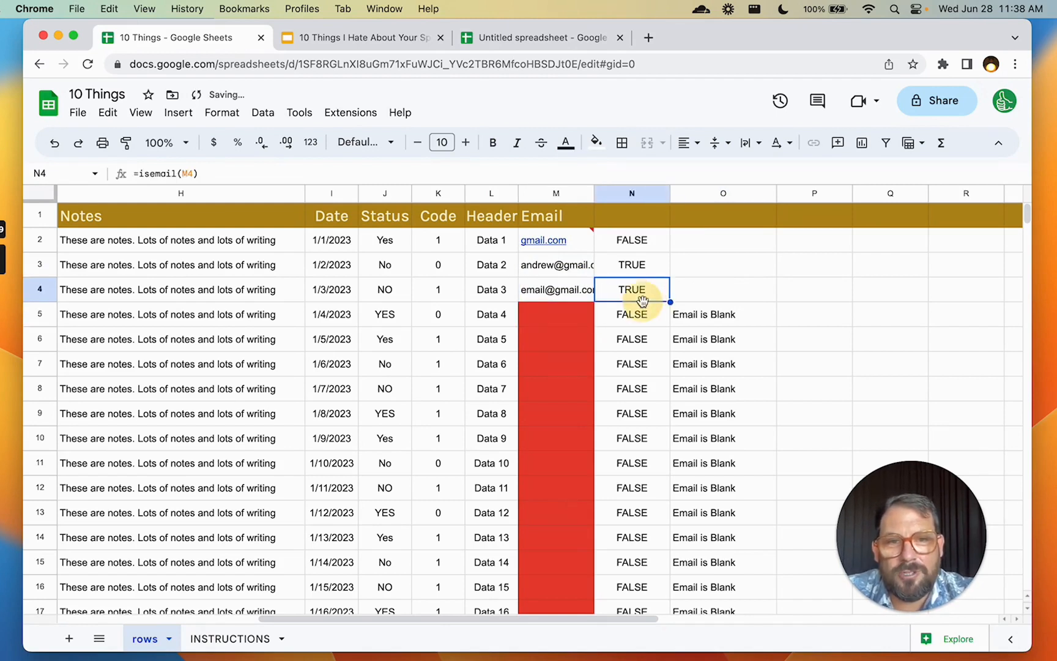
{"action": "left_click", "coordinate": [708, 288]}
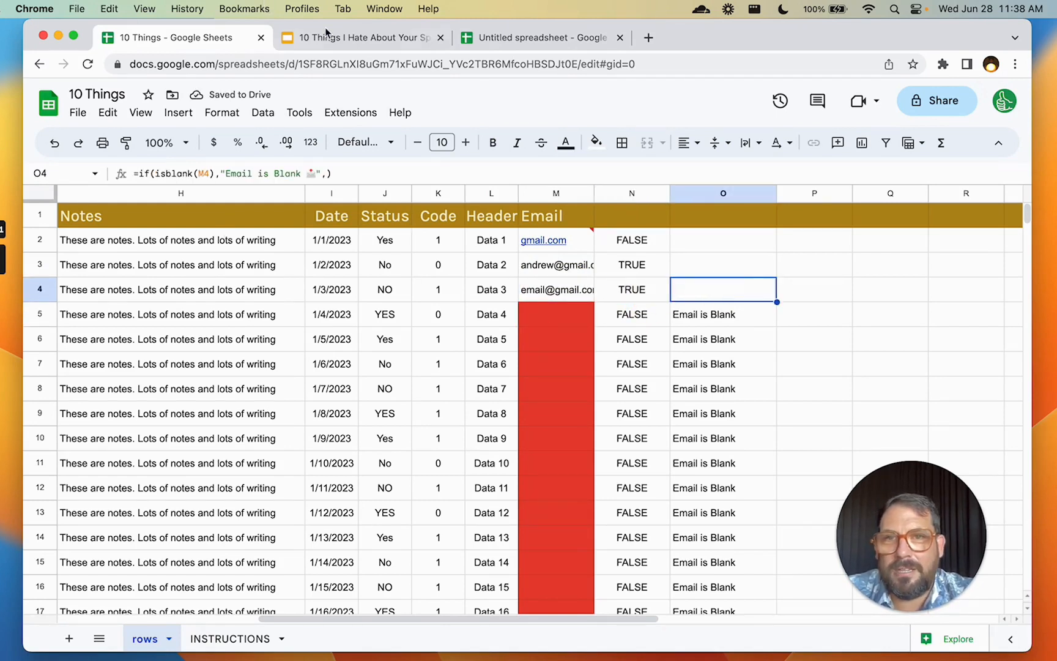
{"action": "left_click", "coordinate": [306, 38]}
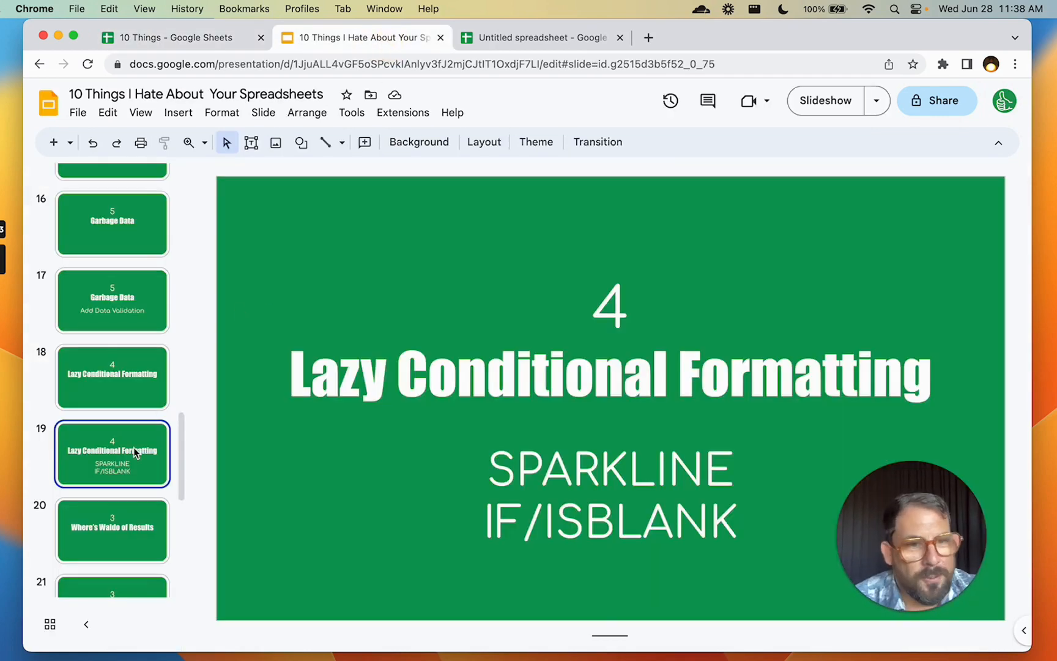
Highlight SPARKLINE on the slide, go to slide 20 'Where's Waldo of Results', then return to the spreadsheet
{"action": "left_click_drag", "start_coordinate": [489, 468], "coordinate": [741, 459]}
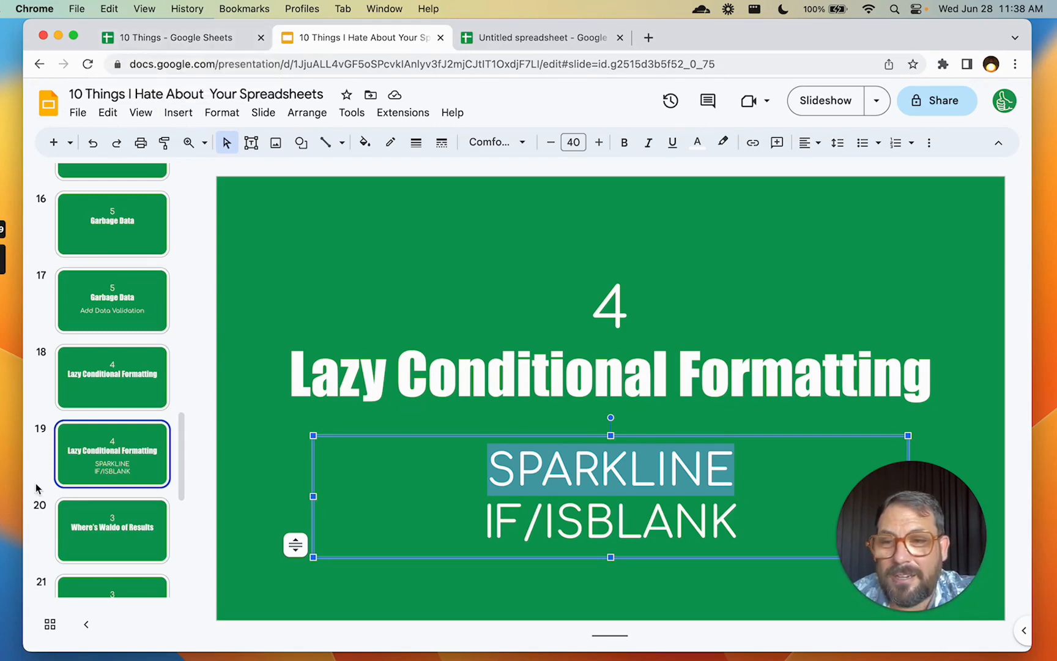
{"action": "scroll", "coordinate": [95, 460], "scroll_direction": "down", "scroll_amount": 1}
{"action": "scroll", "coordinate": [96, 460], "scroll_direction": "down", "scroll_amount": 3}
{"action": "left_click", "coordinate": [98, 421]}
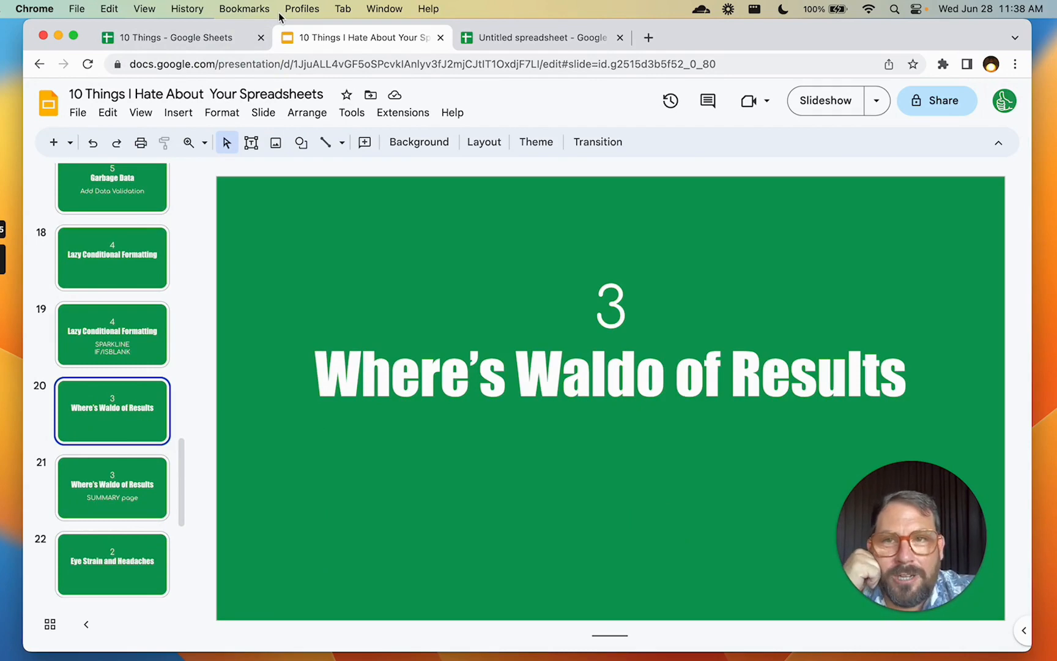
{"action": "left_click", "coordinate": [195, 36]}
{"action": "left_click", "coordinate": [344, 293]}
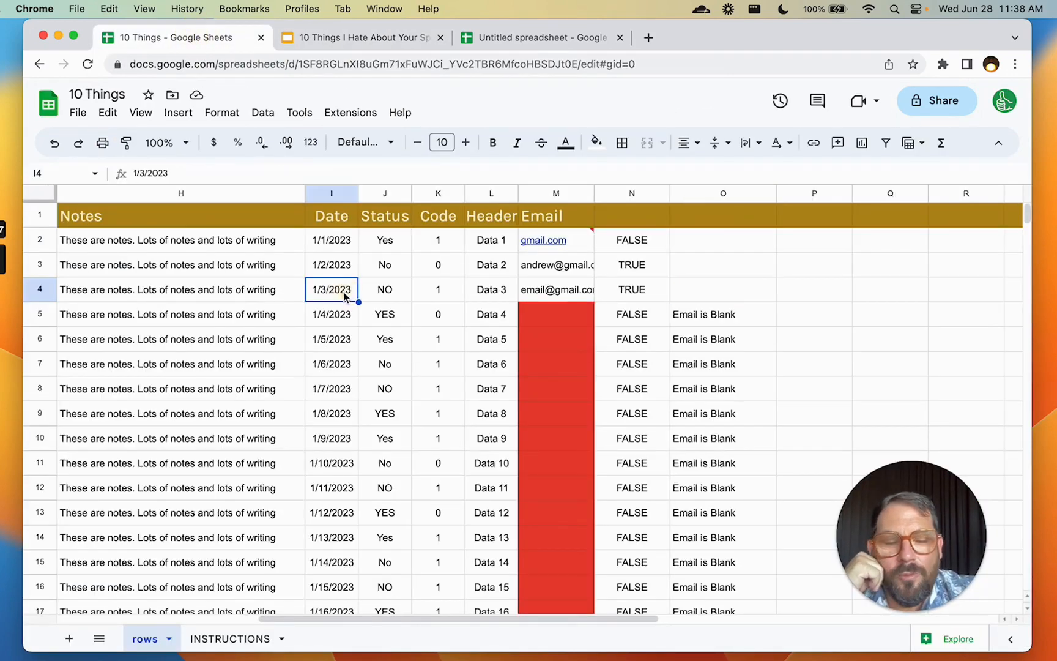
{"action": "scroll", "coordinate": [344, 296], "scroll_direction": "left", "scroll_amount": 8}
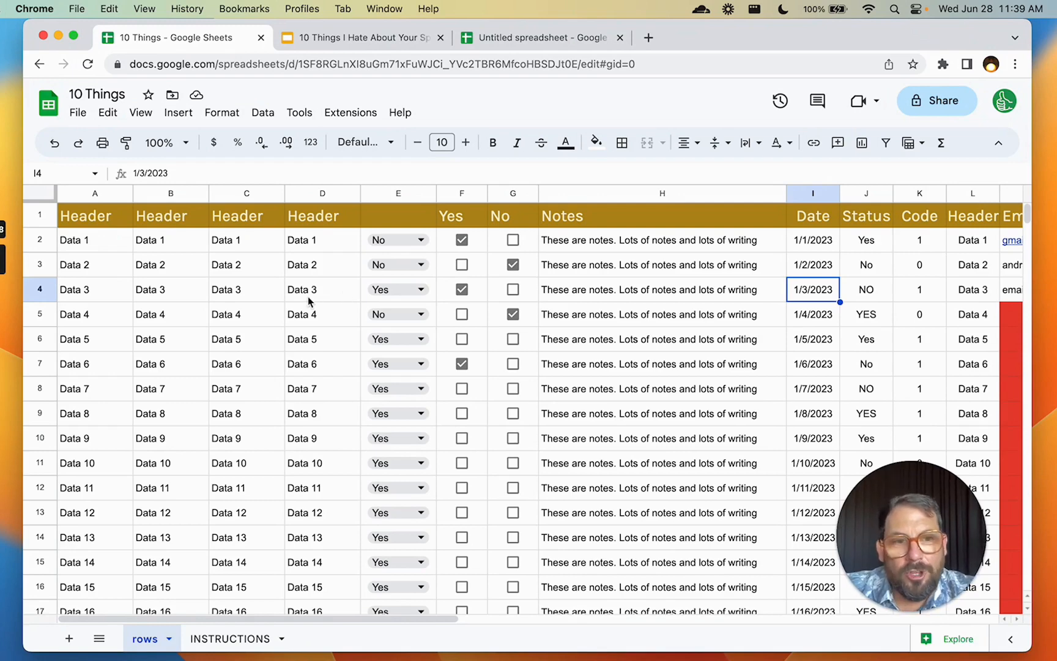
{"action": "left_click", "coordinate": [225, 269]}
{"action": "left_click_drag", "start_coordinate": [130, 250], "coordinate": [719, 284]}
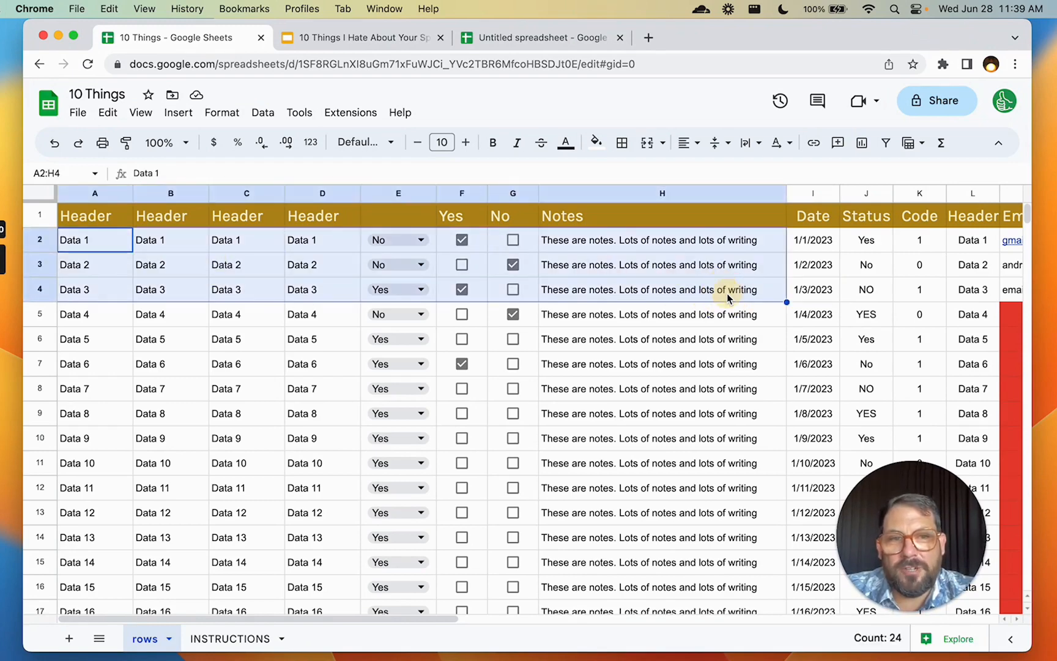
{"action": "scroll", "coordinate": [720, 283], "scroll_direction": "down", "scroll_amount": 12}
{"action": "left_click", "coordinate": [692, 276]}
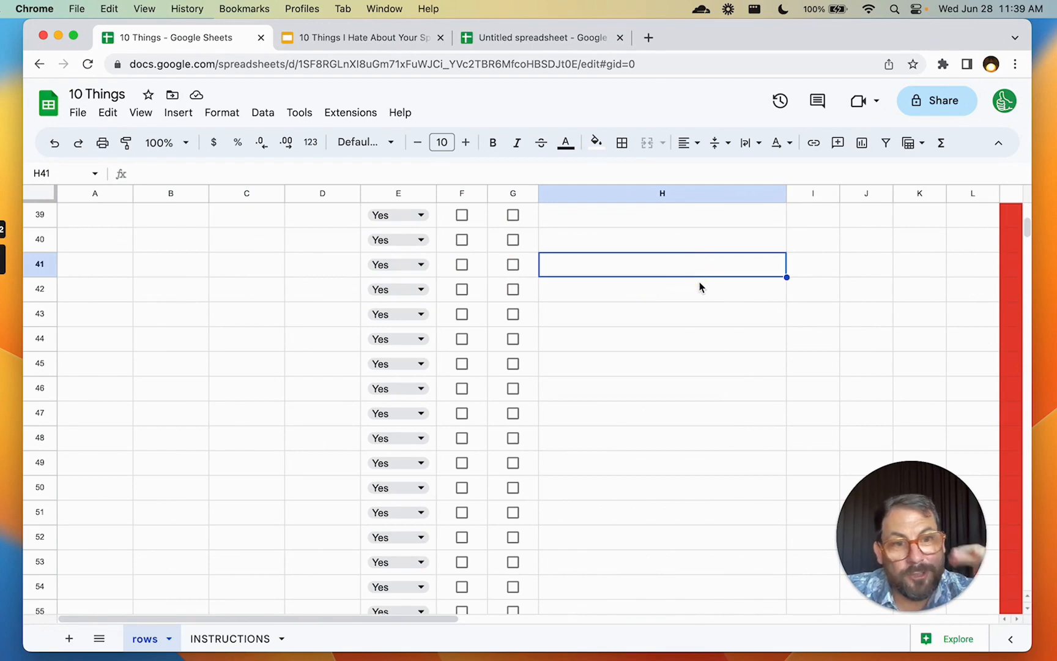
{"action": "scroll", "coordinate": [700, 287], "scroll_direction": "up", "scroll_amount": 12}
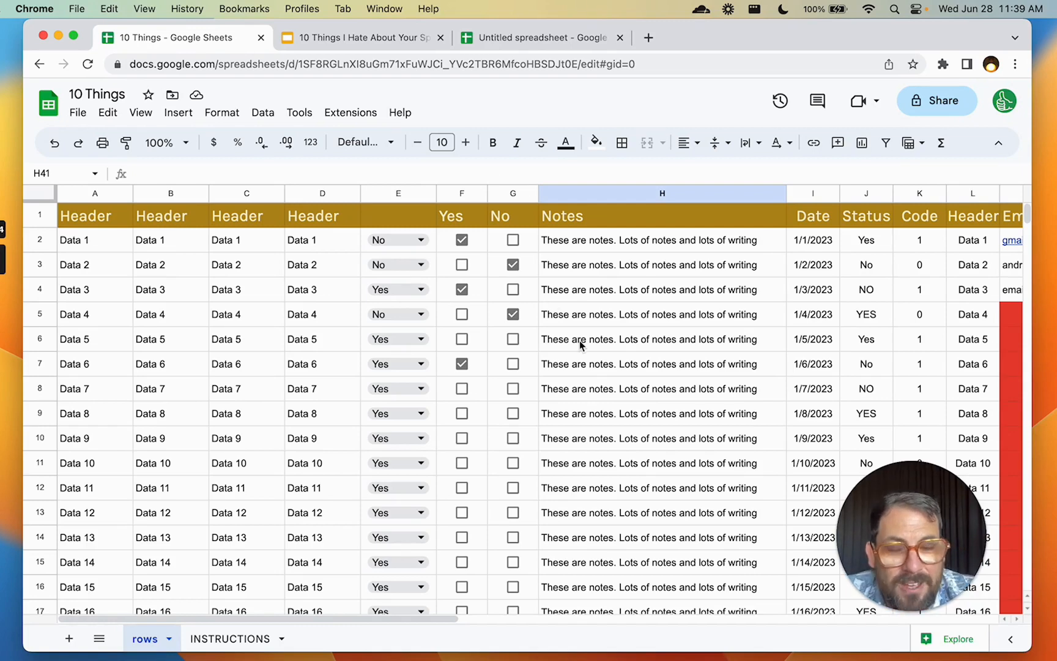
{"action": "scroll", "coordinate": [580, 345], "scroll_direction": "down", "scroll_amount": 12}
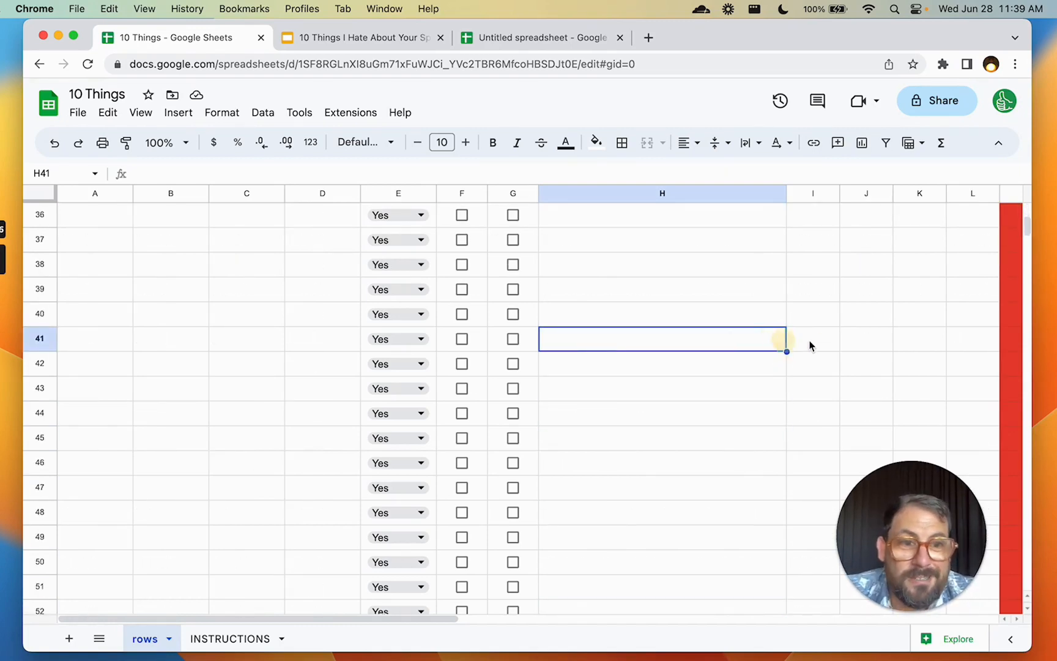
{"action": "scroll", "coordinate": [820, 342], "scroll_direction": "up", "scroll_amount": 12}
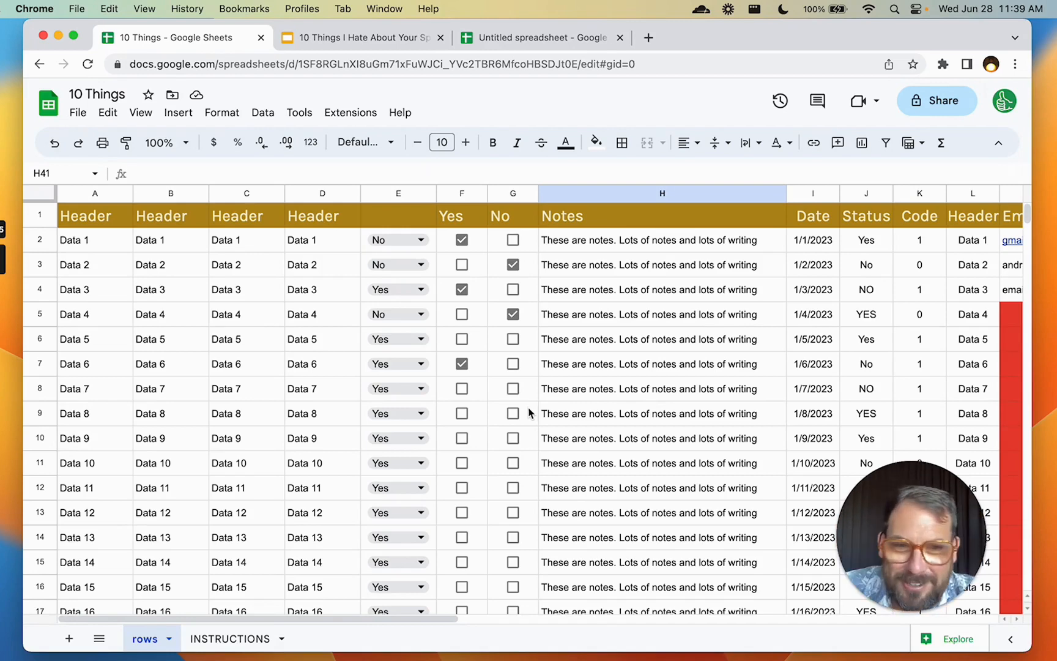
Add a new sheet and rename its tab SUMMARY
{"action": "left_click", "coordinate": [69, 638]}
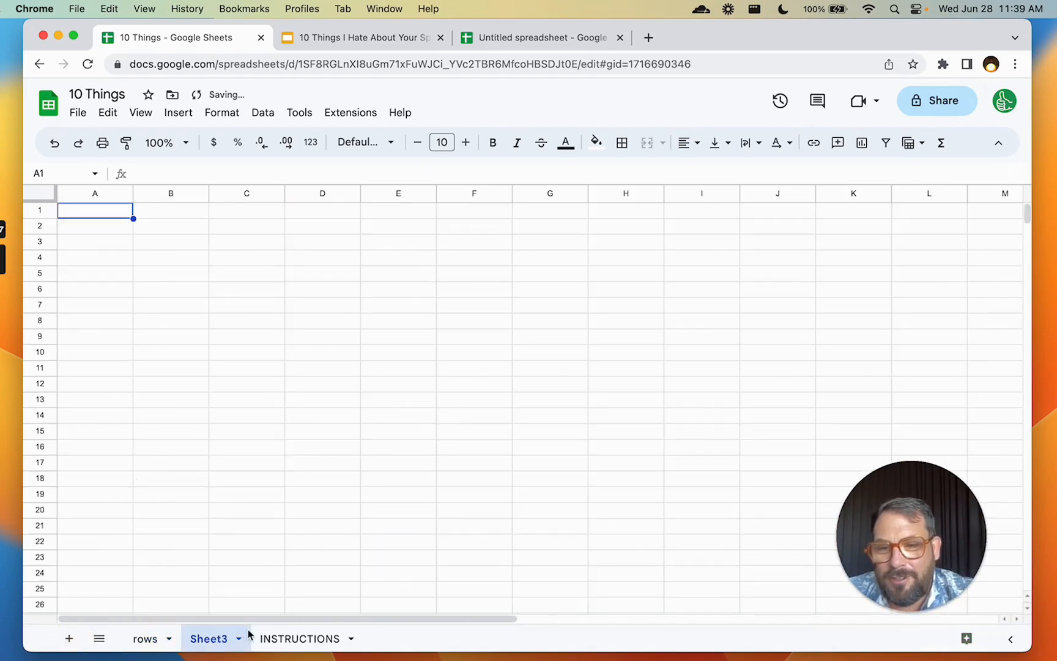
{"action": "double_click", "coordinate": [205, 646]}
{"action": "type", "text": "SUMMARY"}
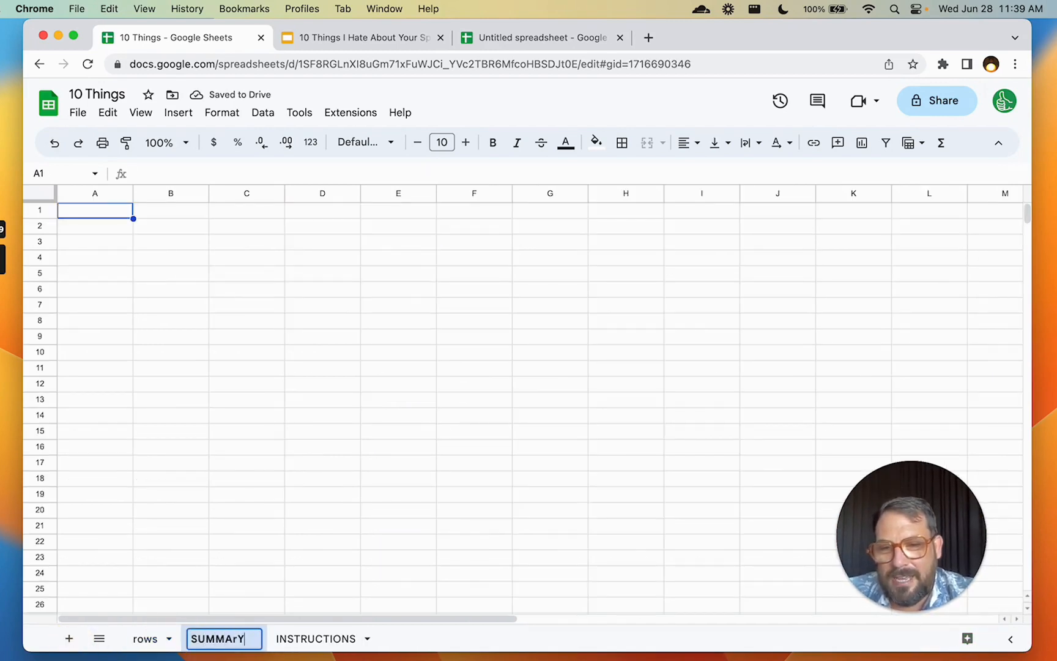
{"action": "key", "text": "Return"}
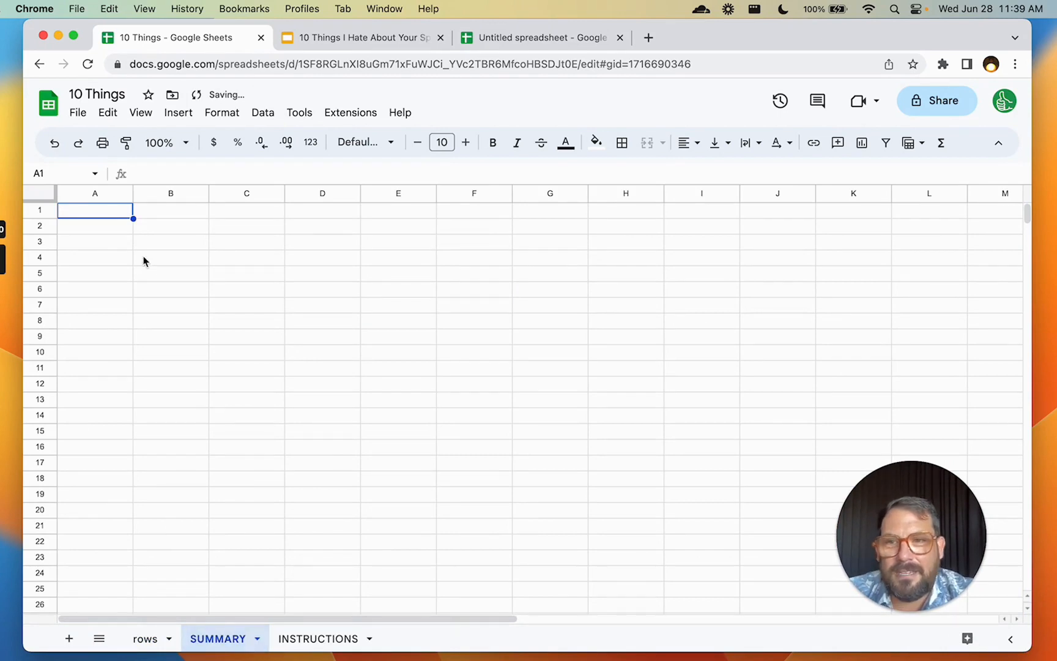
{"action": "left_click", "coordinate": [115, 227]}
{"action": "left_click_drag", "start_coordinate": [116, 208], "coordinate": [200, 244]}
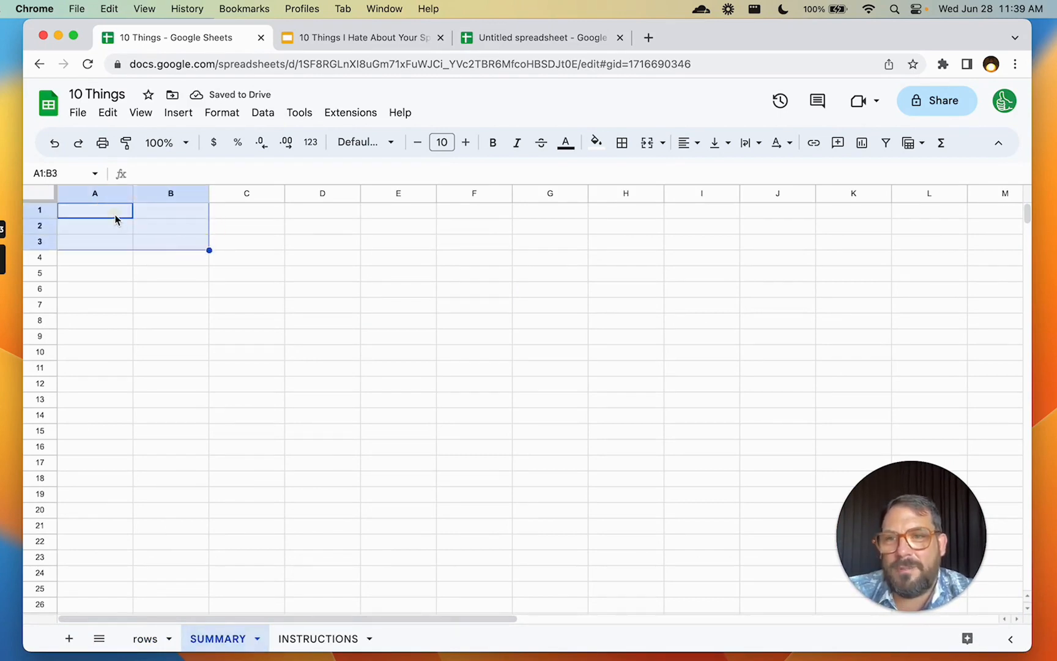
{"action": "left_click", "coordinate": [118, 211]}
Enter the labels Sales, Revenue, Forecast, Count and SUM in cells A1 to A5
{"action": "type", "text": "Sales"}
{"action": "key", "text": "Return"}
{"action": "type", "text": "Revenue"}
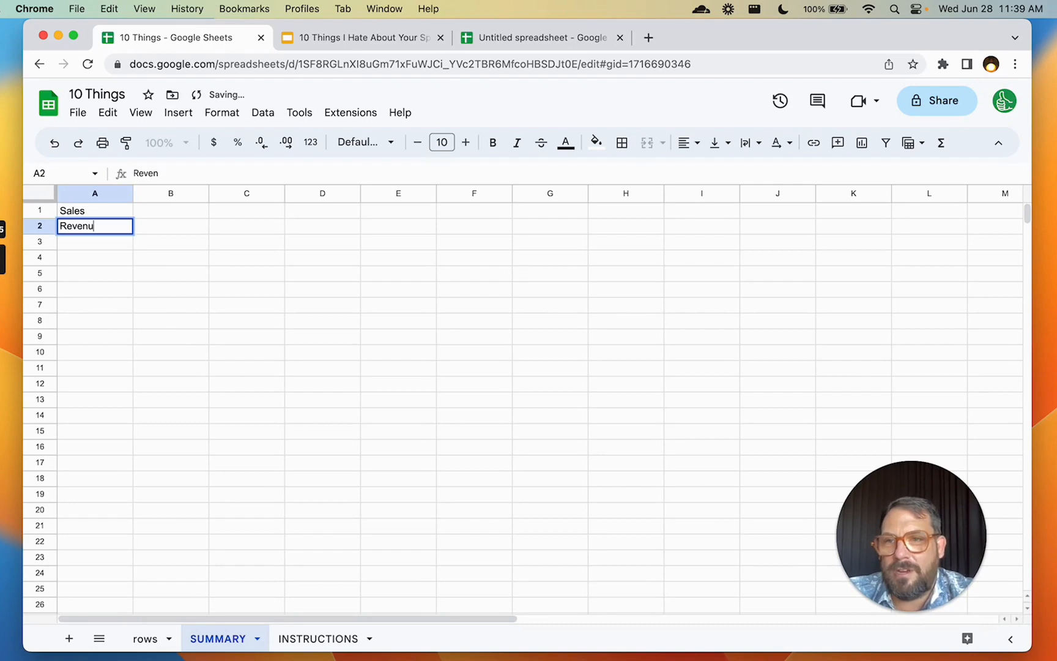
{"action": "key", "text": "Return"}
{"action": "type", "text": "Forecast"}
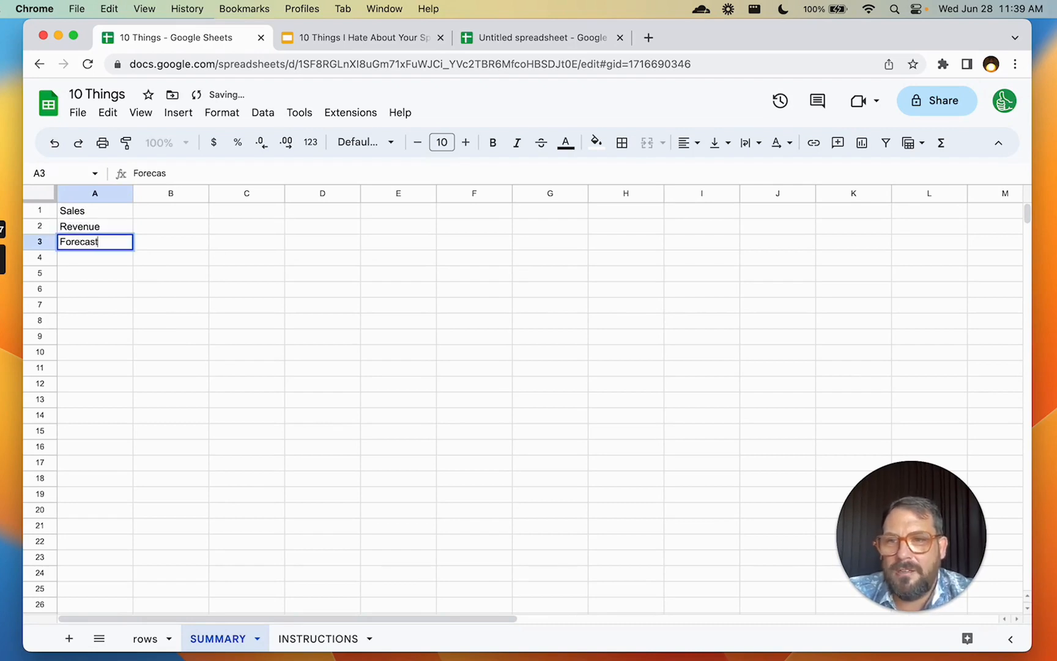
{"action": "key", "text": "Return"}
{"action": "type", "text": "Count"}
{"action": "key", "text": "Return"}
{"action": "type", "text": "SUMF"}
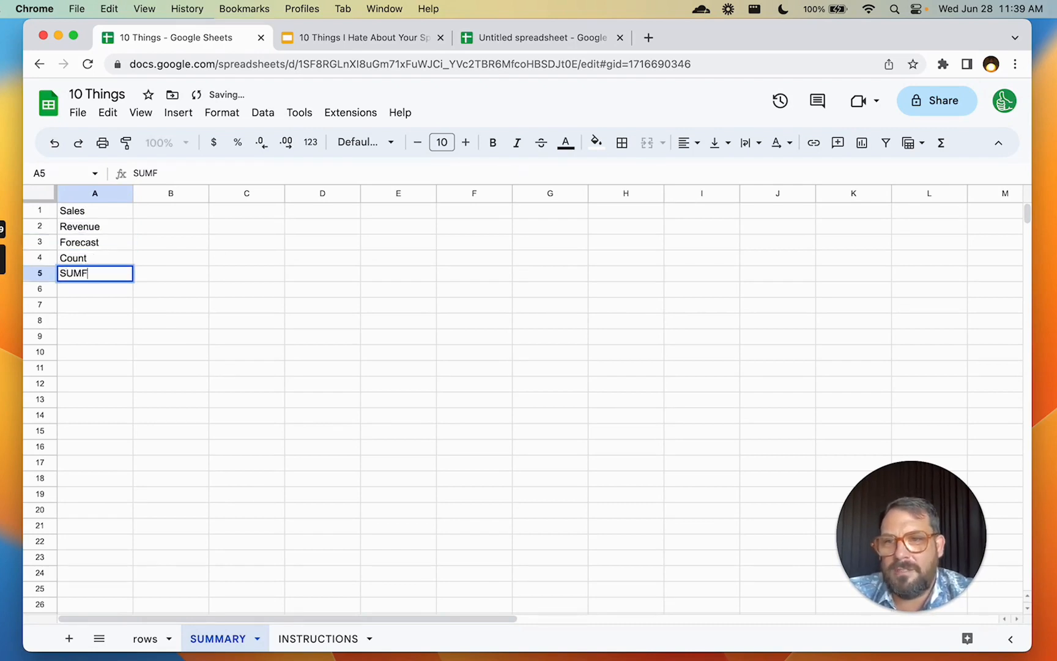
{"action": "key", "text": "BackSpace"}
{"action": "key", "text": "Return"}
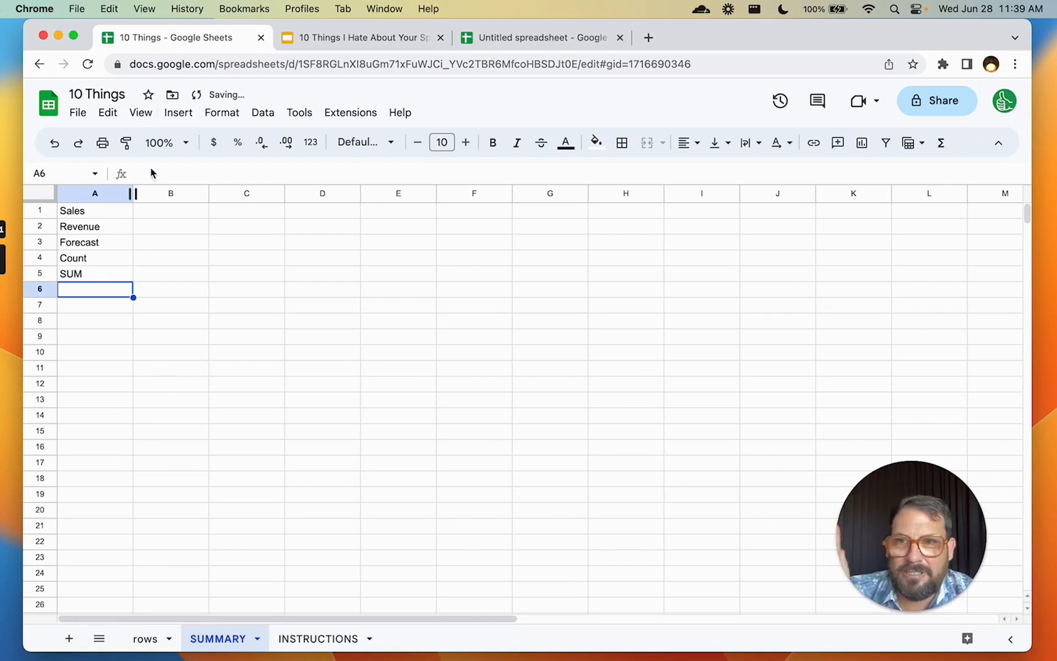
{"action": "left_click", "coordinate": [153, 209]}
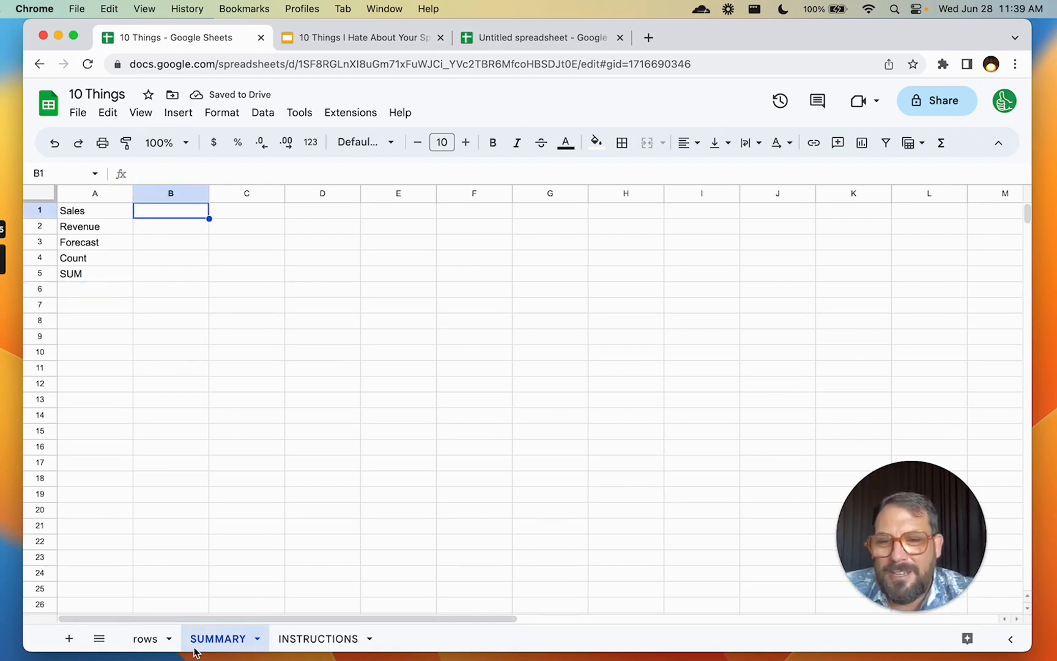
Move the SUMMARY tab to the first position and check the rows sheet's gid in the URL
{"action": "left_click_drag", "start_coordinate": [226, 650], "coordinate": [158, 641]}
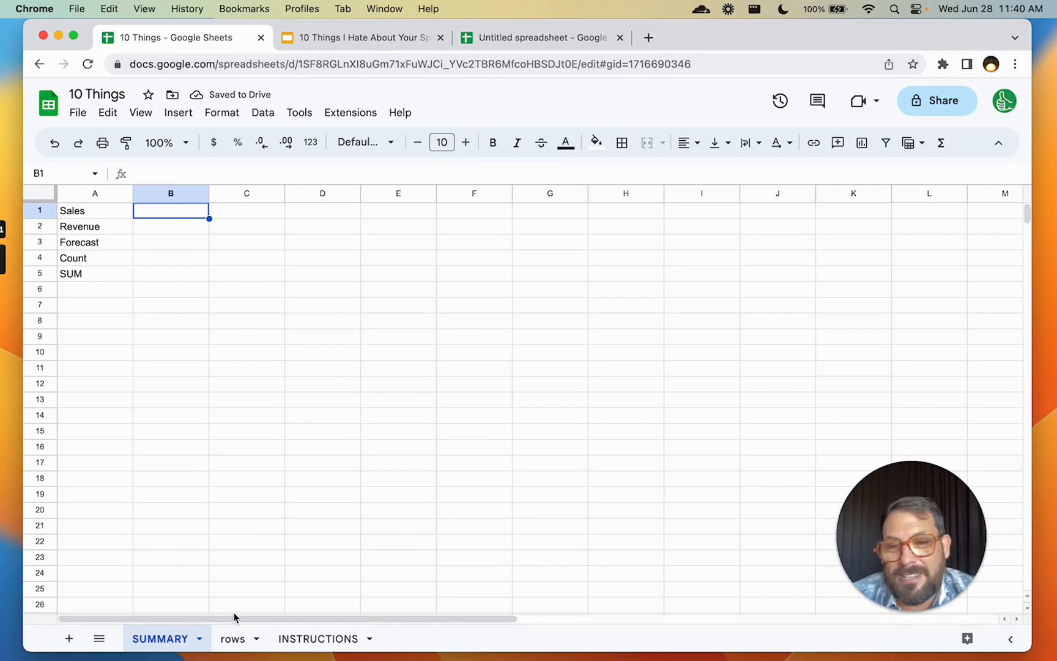
{"action": "left_click", "coordinate": [231, 638]}
{"action": "left_click_drag", "start_coordinate": [582, 67], "coordinate": [682, 67]}
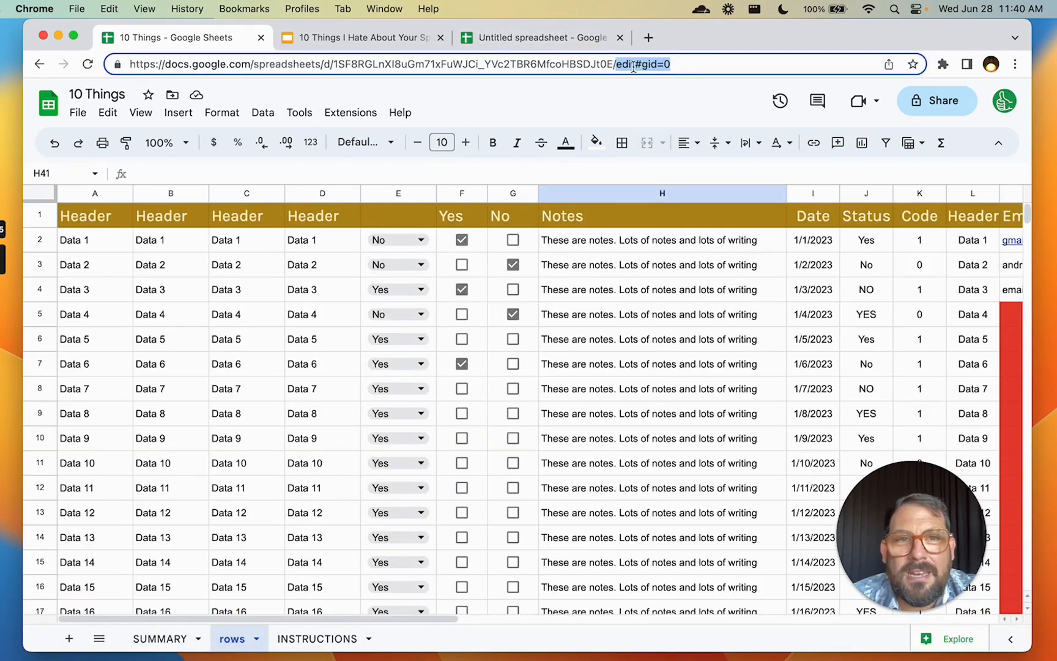
{"action": "left_click", "coordinate": [684, 65]}
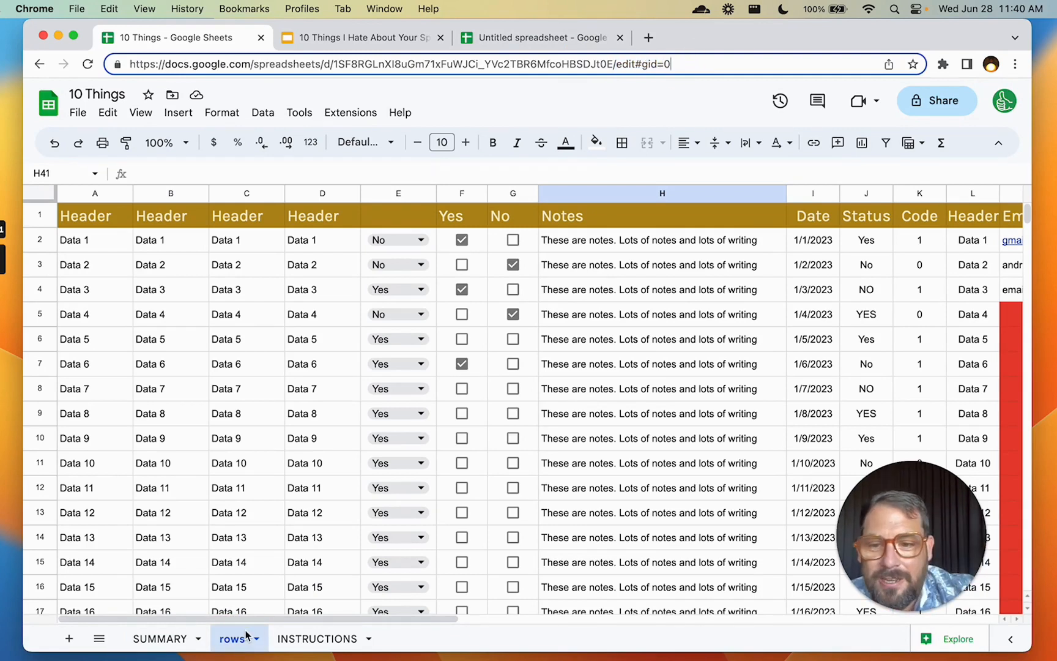
Compare the gid in the web address for the INSTRUCTIONS, SUMMARY and rows sheets
{"action": "left_click", "coordinate": [298, 640]}
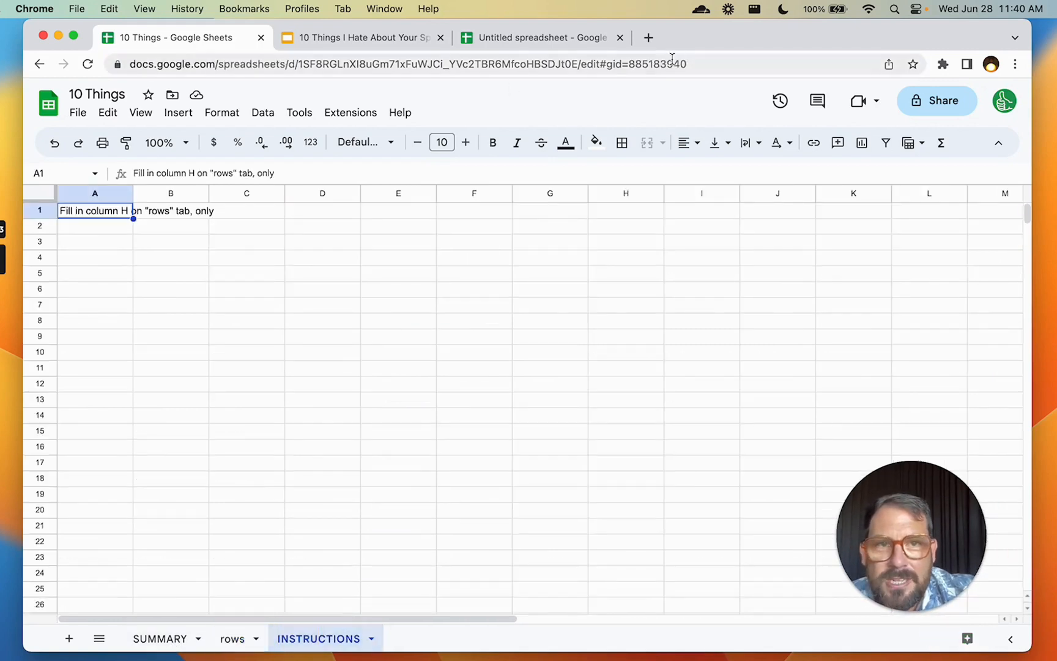
{"action": "left_click_drag", "start_coordinate": [631, 63], "coordinate": [720, 62]}
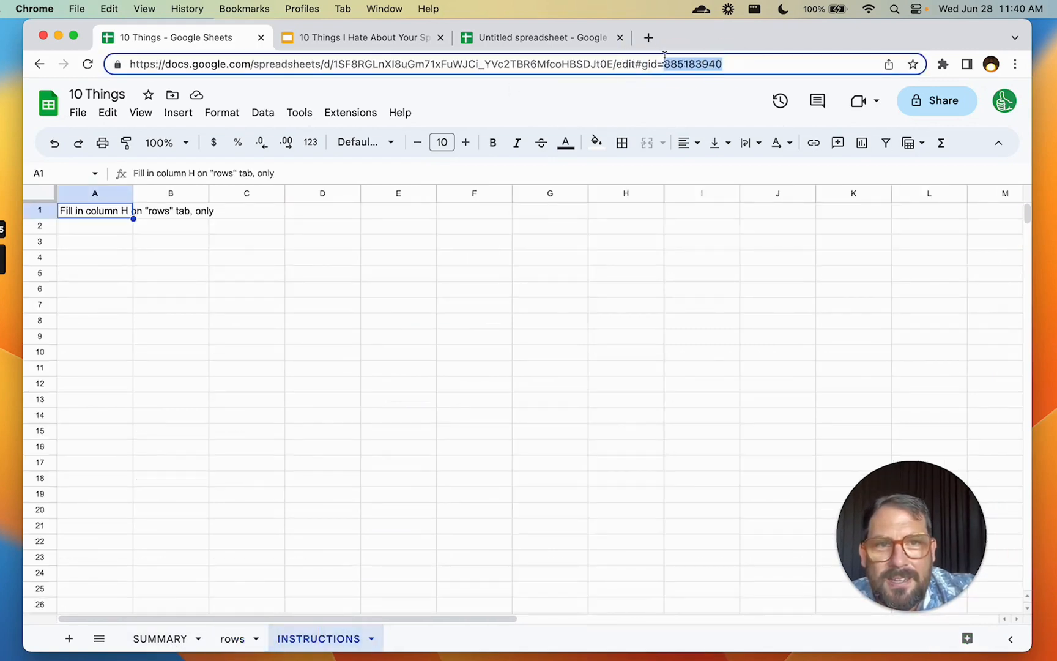
{"action": "left_click", "coordinate": [178, 639]}
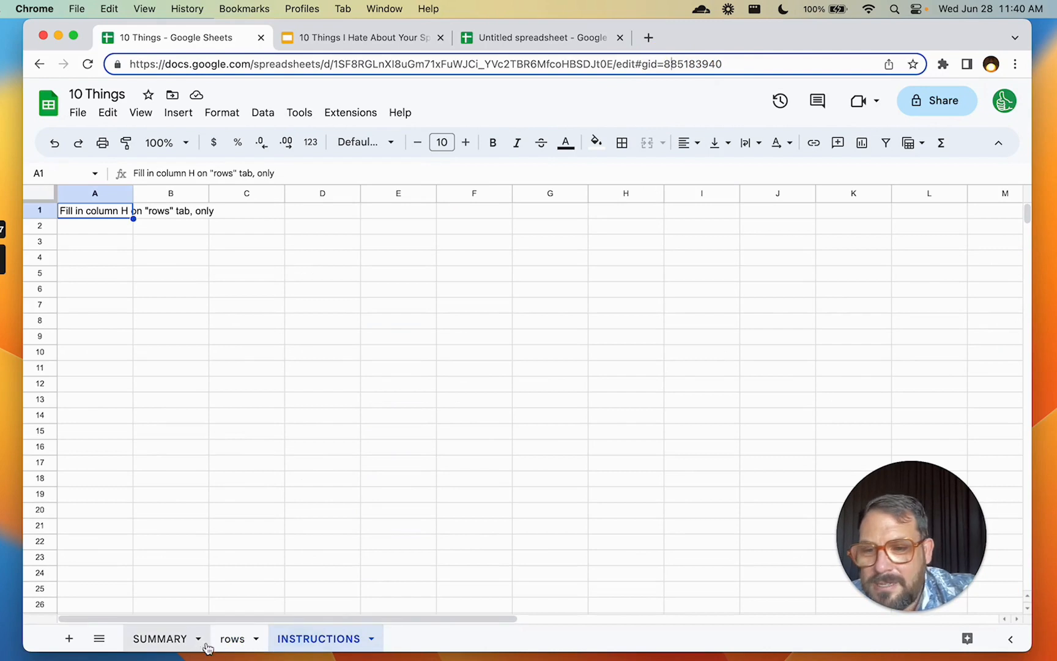
{"action": "left_click_drag", "start_coordinate": [629, 64], "coordinate": [118, 66]}
{"action": "left_click", "coordinate": [750, 64]}
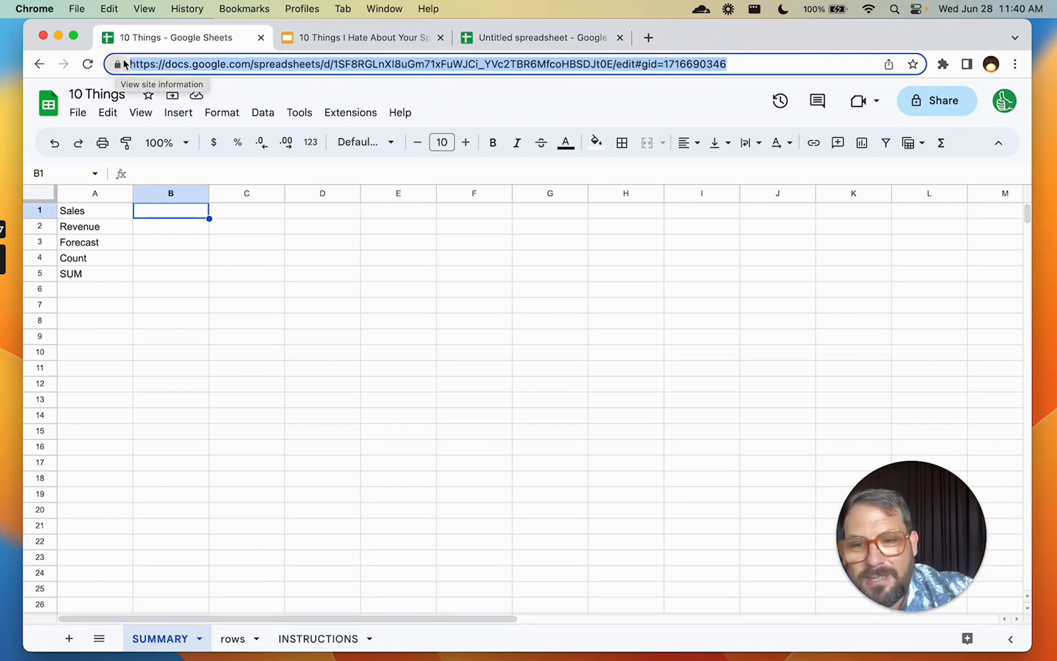
{"action": "left_click", "coordinate": [238, 638]}
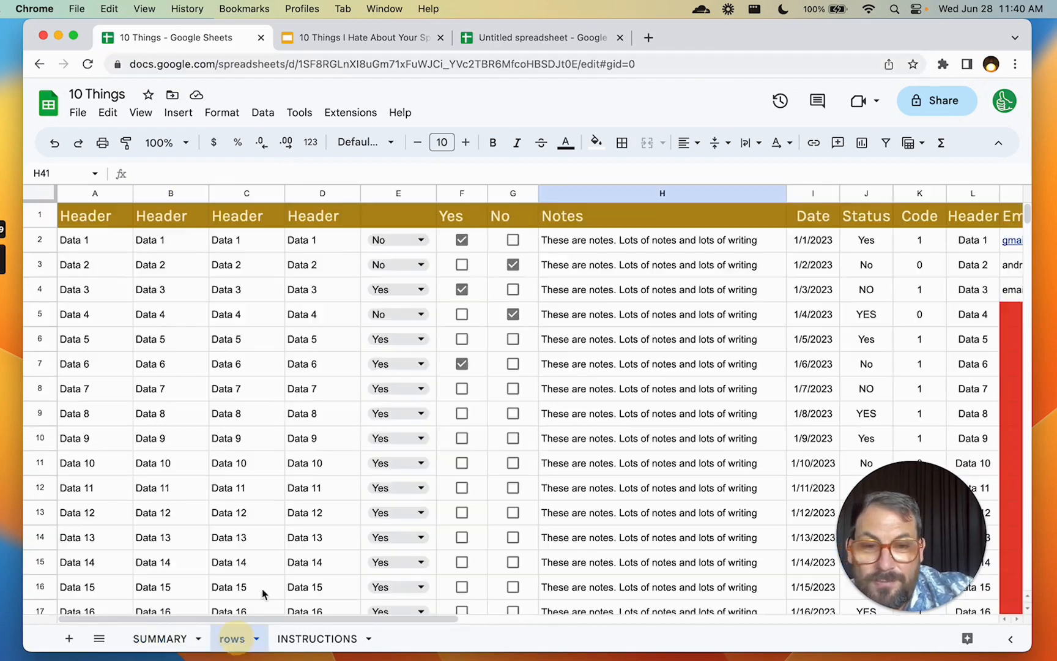
{"action": "left_click_drag", "start_coordinate": [578, 64], "coordinate": [128, 64]}
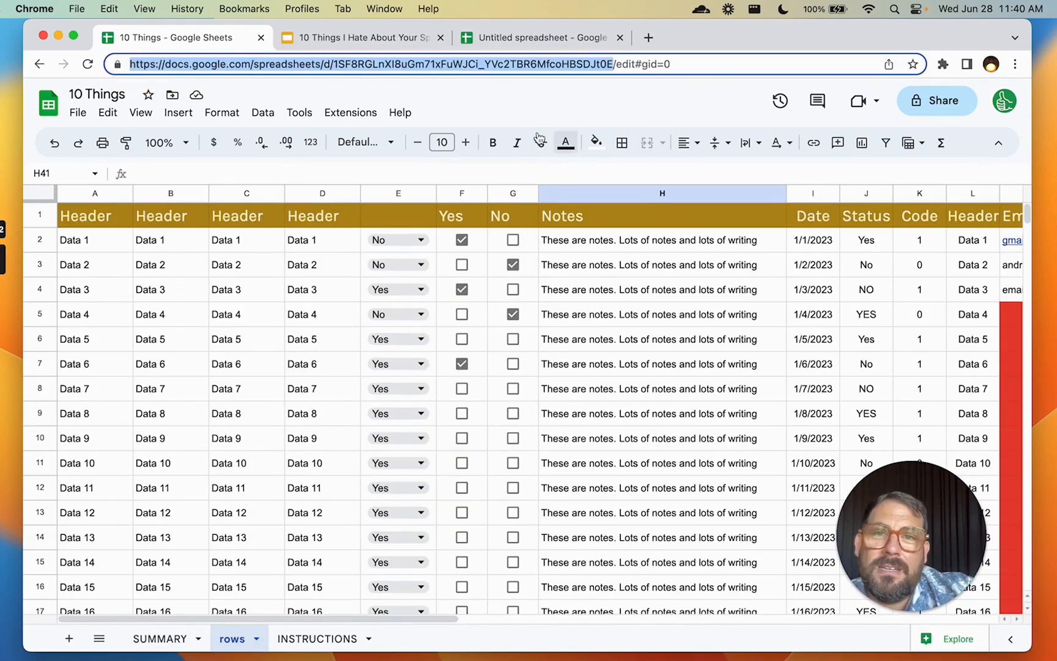
{"action": "left_click", "coordinate": [679, 63]}
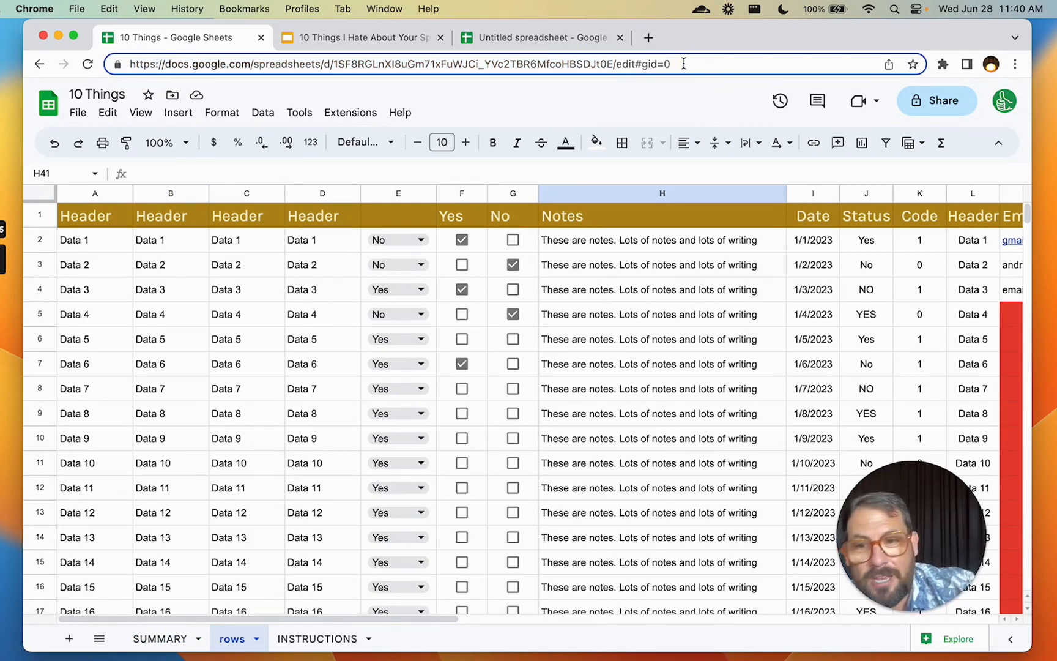
{"action": "left_click", "coordinate": [164, 642]}
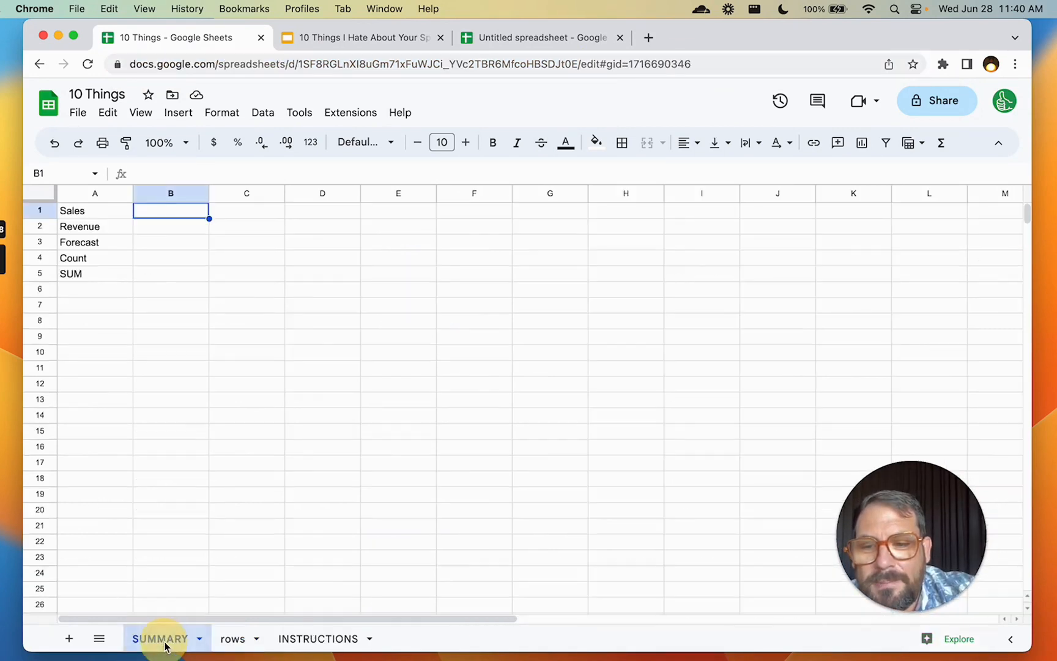
{"action": "left_click", "coordinate": [135, 66]}
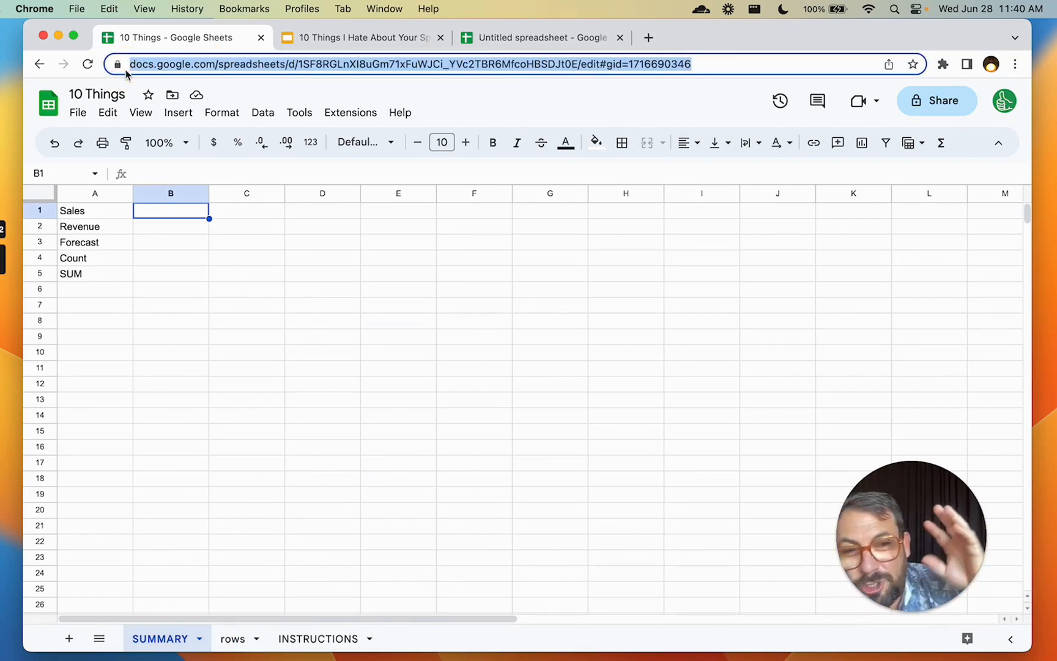
Step through slides 21 and 22 to slide 23, the Eye Strain contrast tips
{"action": "left_click", "coordinate": [369, 40]}
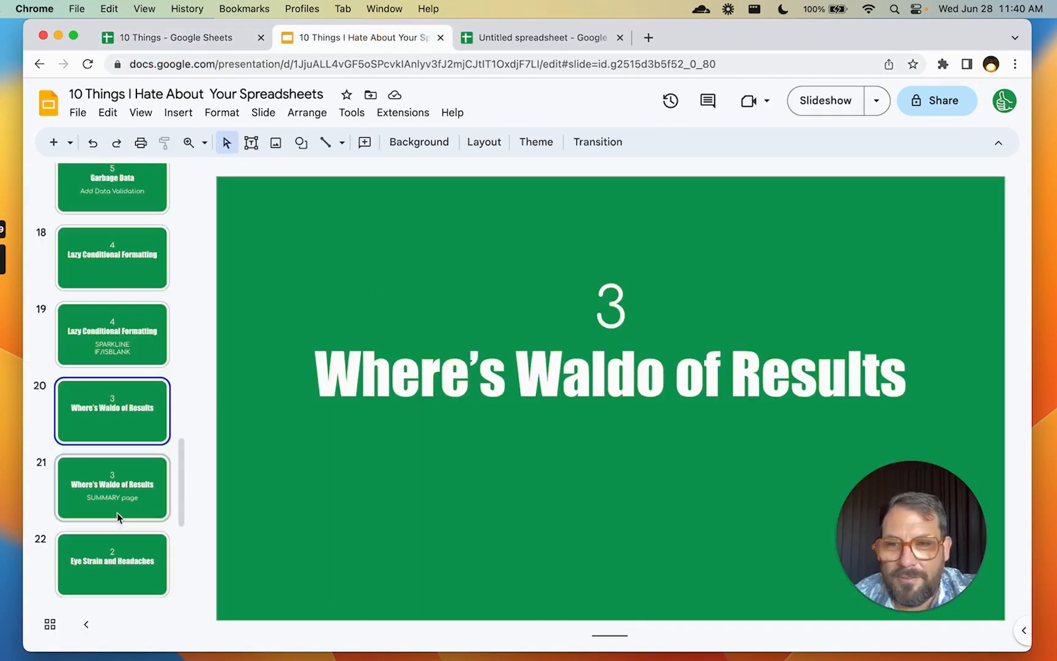
{"action": "left_click", "coordinate": [118, 495]}
{"action": "scroll", "coordinate": [117, 483], "scroll_direction": "down", "scroll_amount": 3}
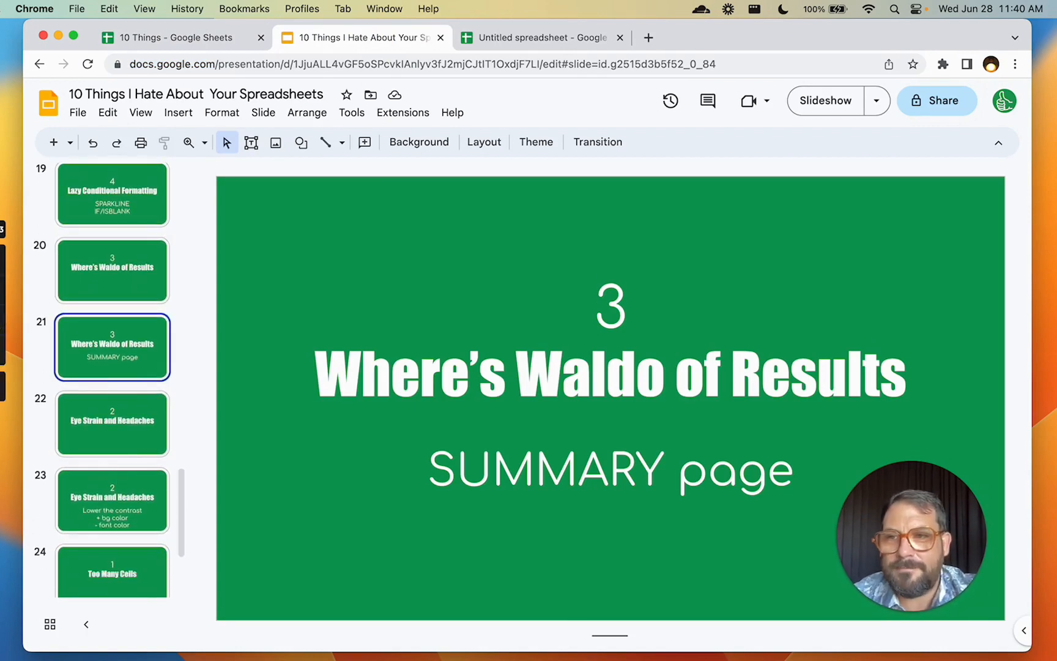
{"action": "scroll", "coordinate": [71, 381], "scroll_direction": "down", "scroll_amount": 1}
{"action": "left_click", "coordinate": [133, 380]}
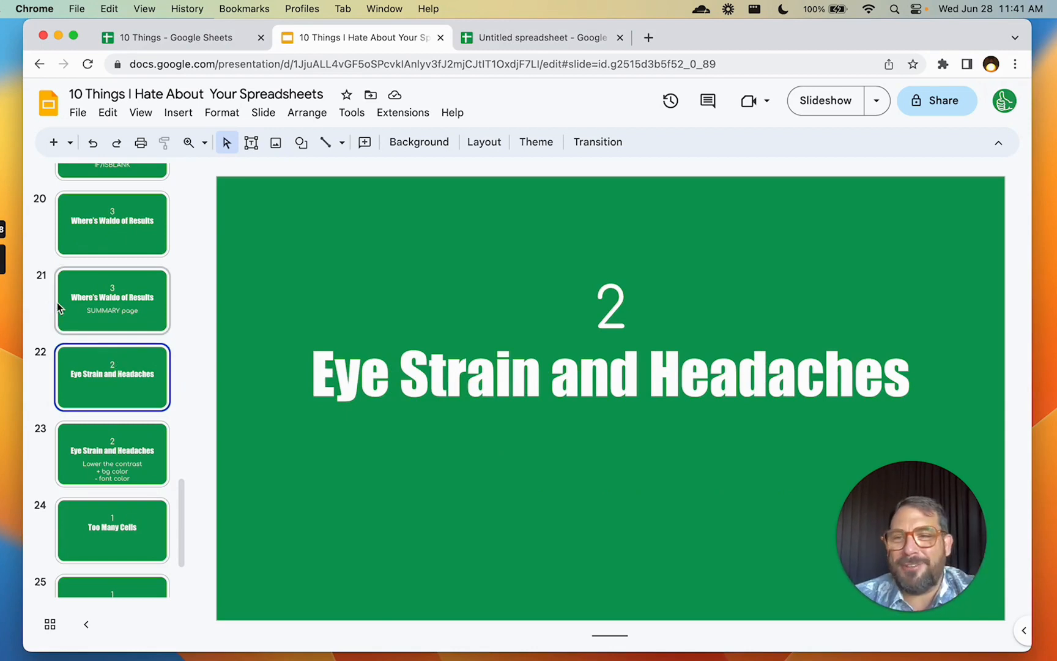
{"action": "left_click", "coordinate": [471, 330]}
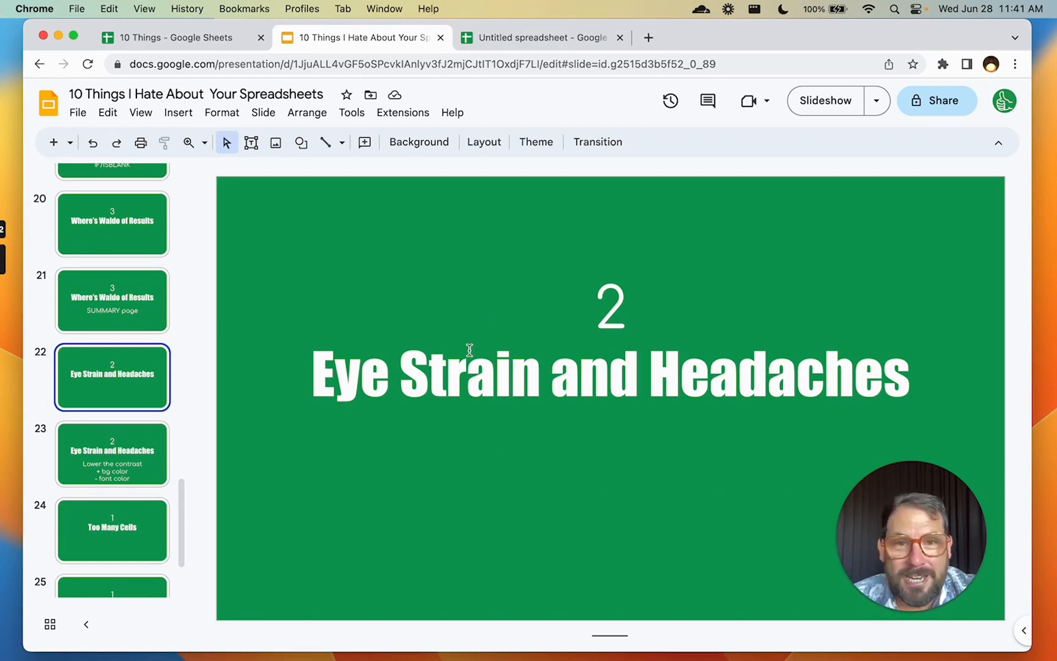
{"action": "left_click", "coordinate": [136, 469]}
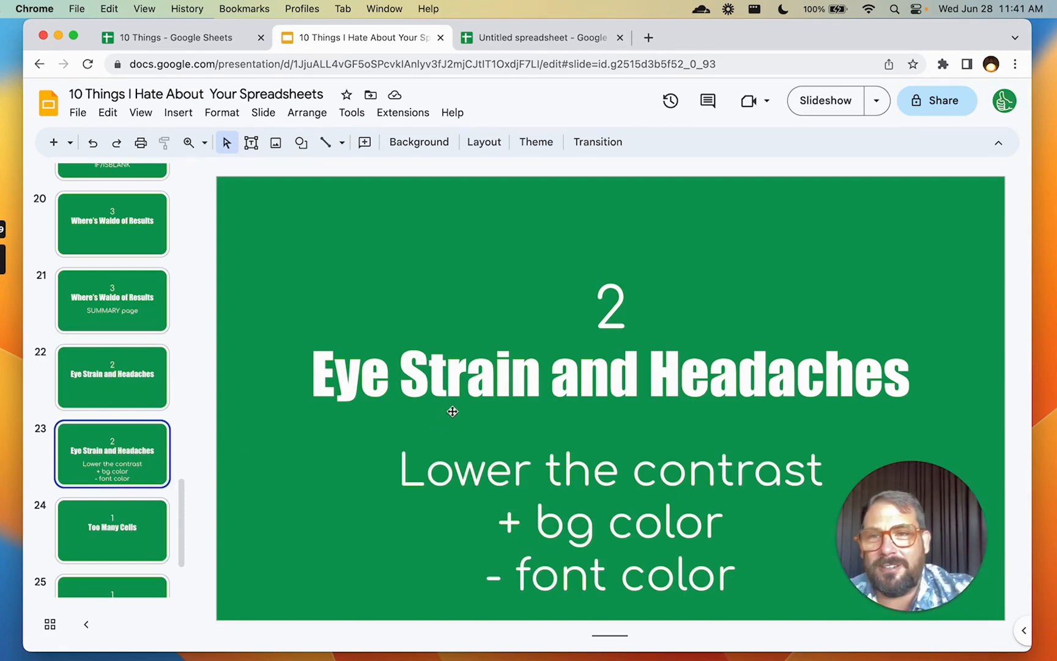
Open the Sheet Styles add-on sidebar in the 10 Things spreadsheet
{"action": "left_click", "coordinate": [213, 39]}
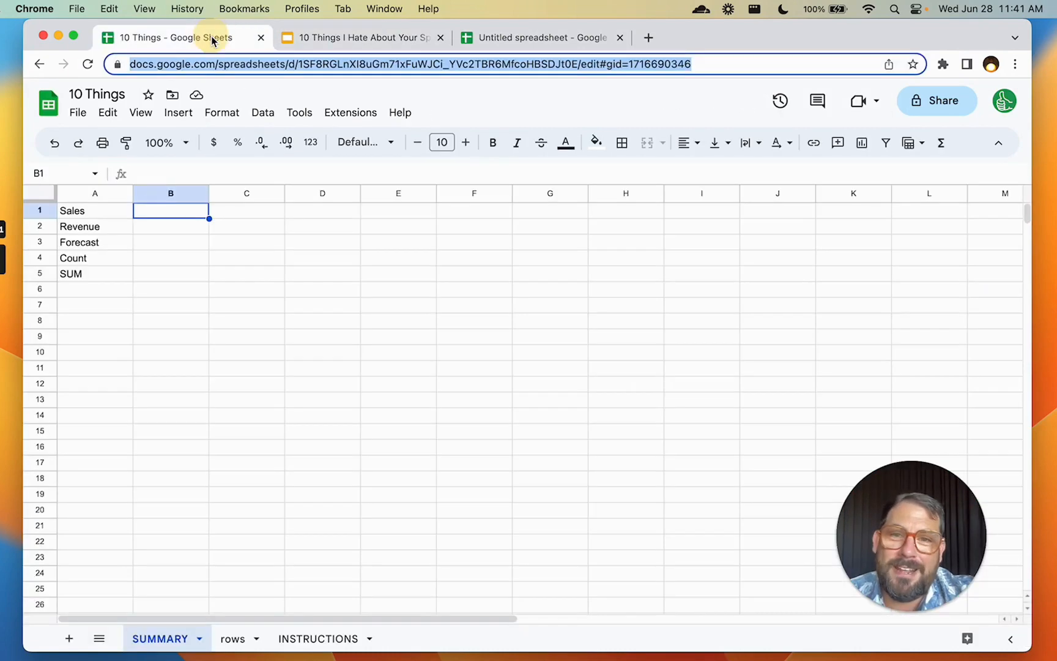
{"action": "left_click", "coordinate": [340, 113]}
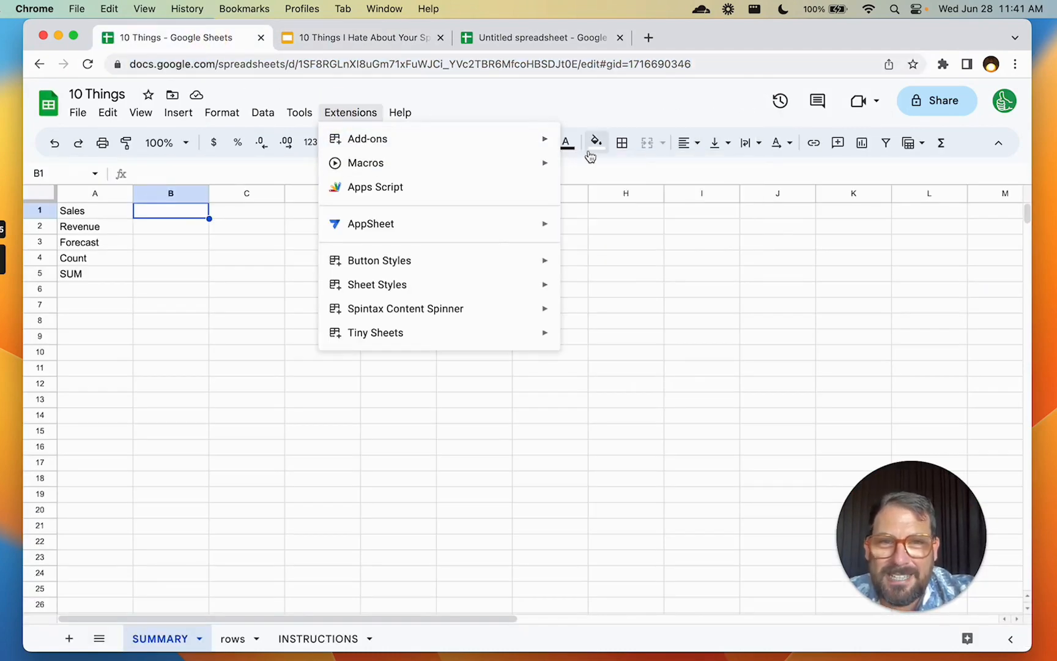
{"action": "mouse_move", "coordinate": [405, 288]}
{"action": "left_click", "coordinate": [615, 291]}
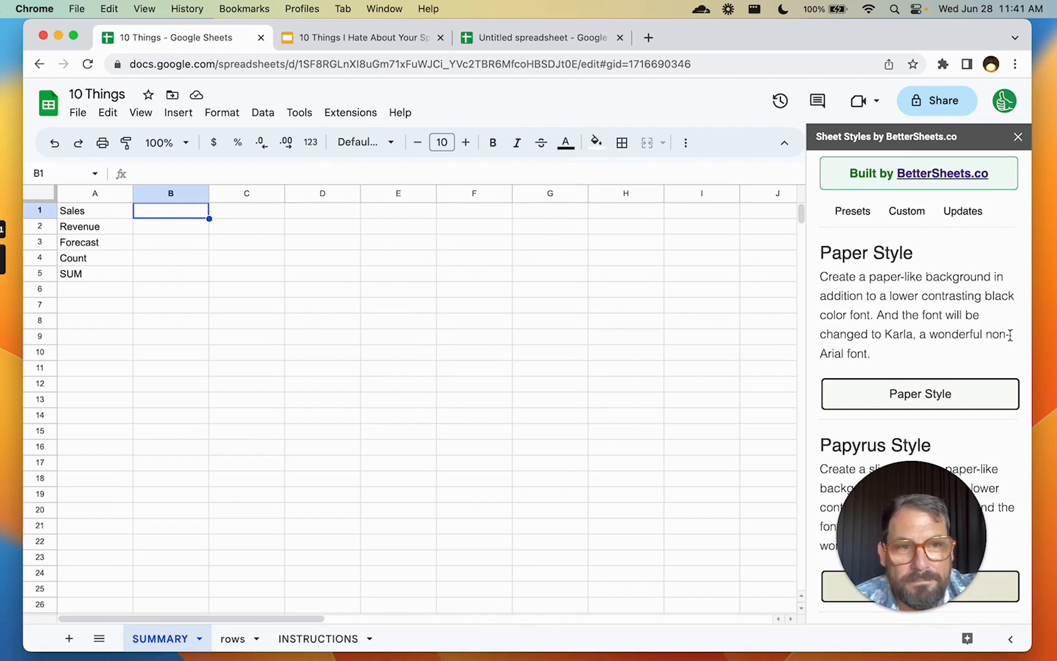
{"action": "scroll", "coordinate": [964, 317], "scroll_direction": "down", "scroll_amount": 6}
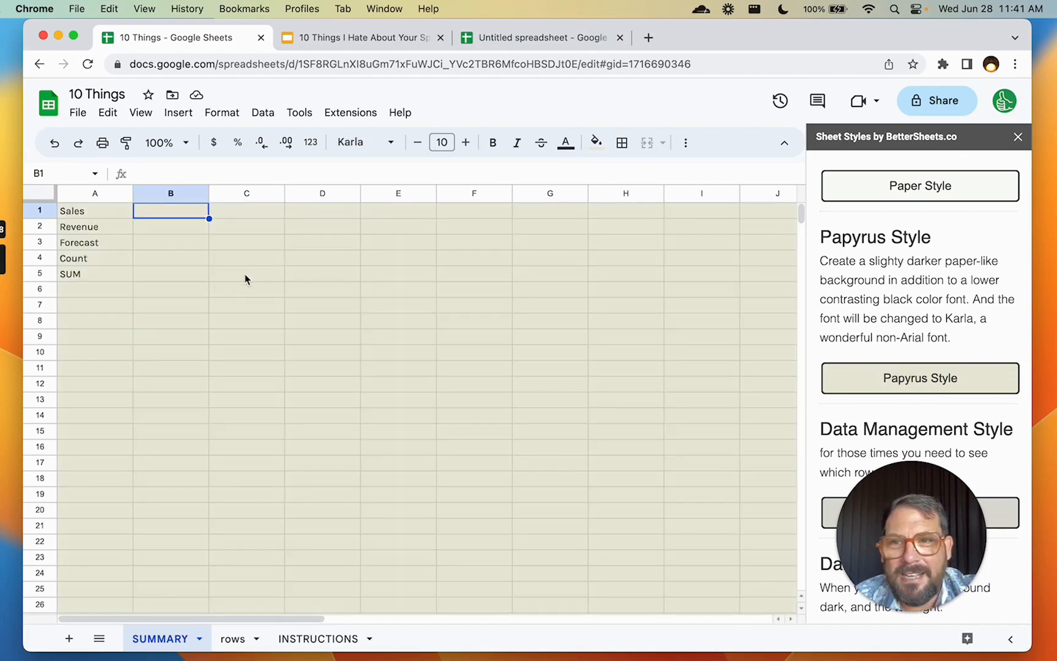
{"action": "left_click", "coordinate": [113, 235]}
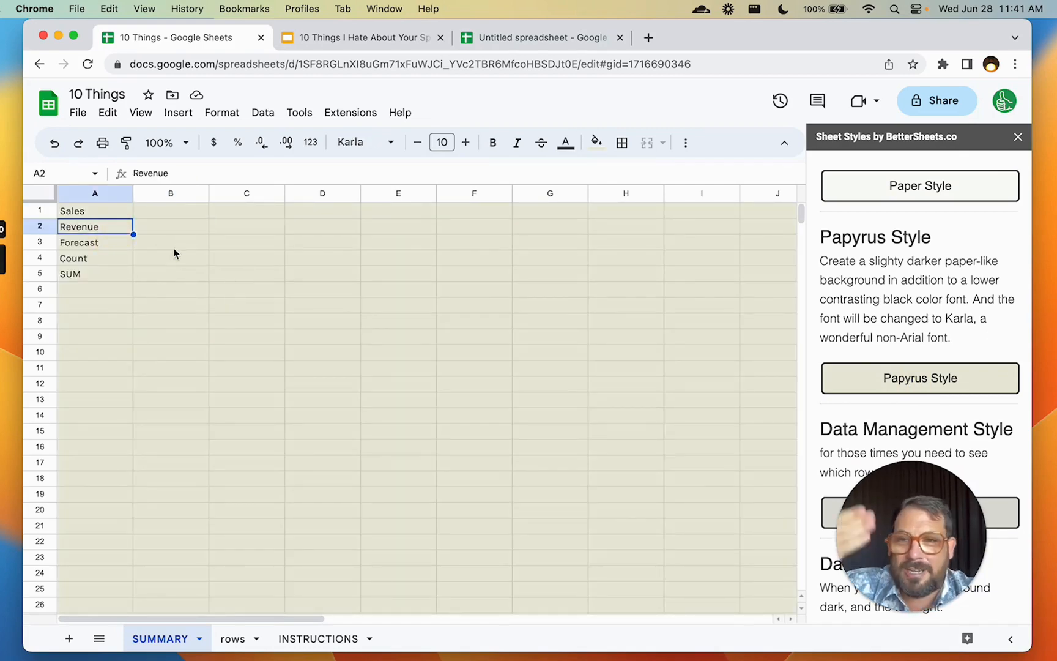
On the rows sheet, try Papyrus Style, then apply Dark Style
{"action": "left_click", "coordinate": [231, 638]}
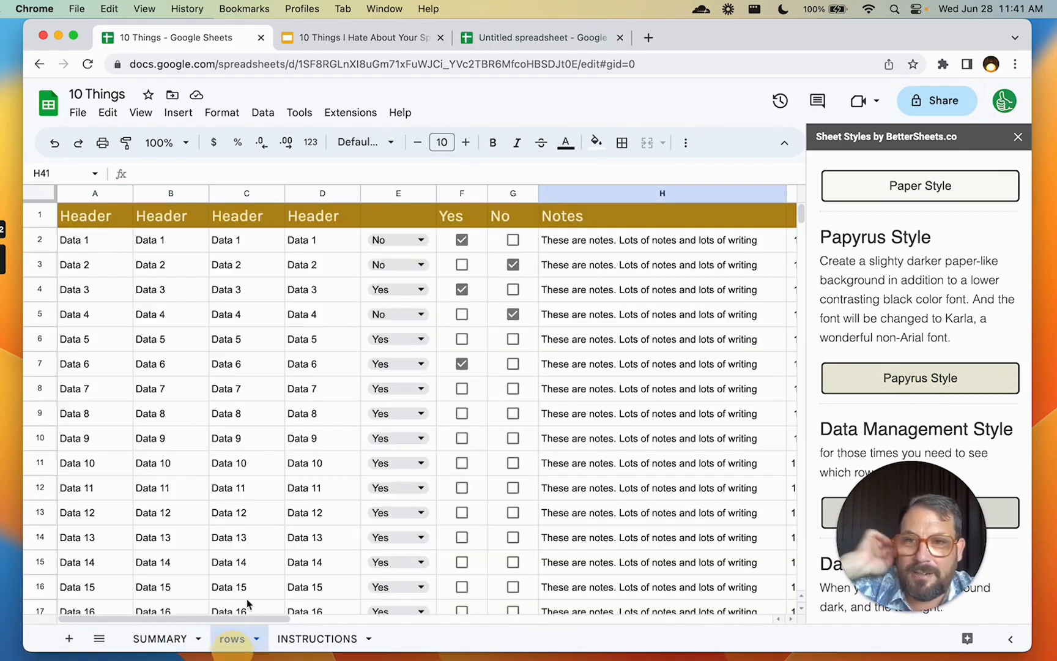
{"action": "left_click", "coordinate": [852, 379]}
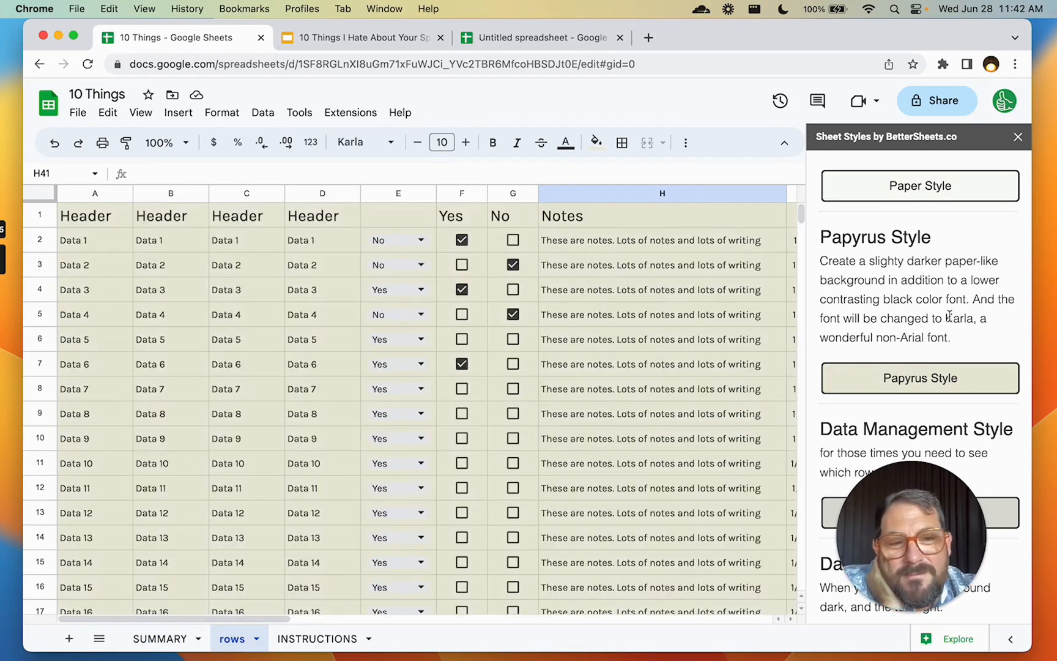
{"action": "scroll", "coordinate": [588, 289], "scroll_direction": "down", "scroll_amount": 6}
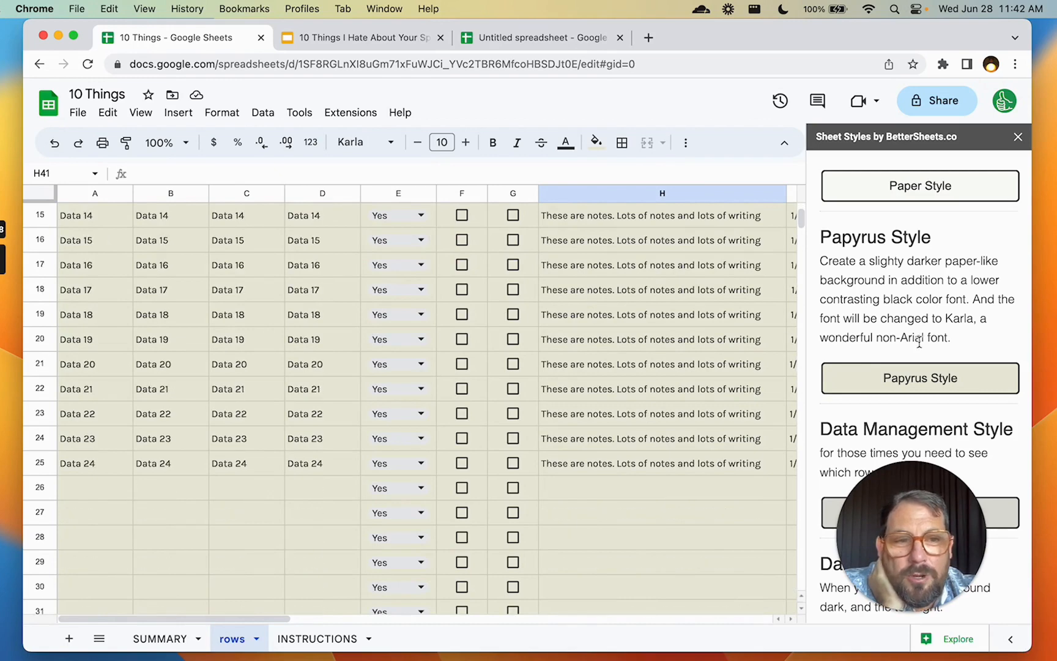
{"action": "scroll", "coordinate": [917, 342], "scroll_direction": "down", "scroll_amount": 3}
{"action": "scroll", "coordinate": [650, 362], "scroll_direction": "up", "scroll_amount": 6}
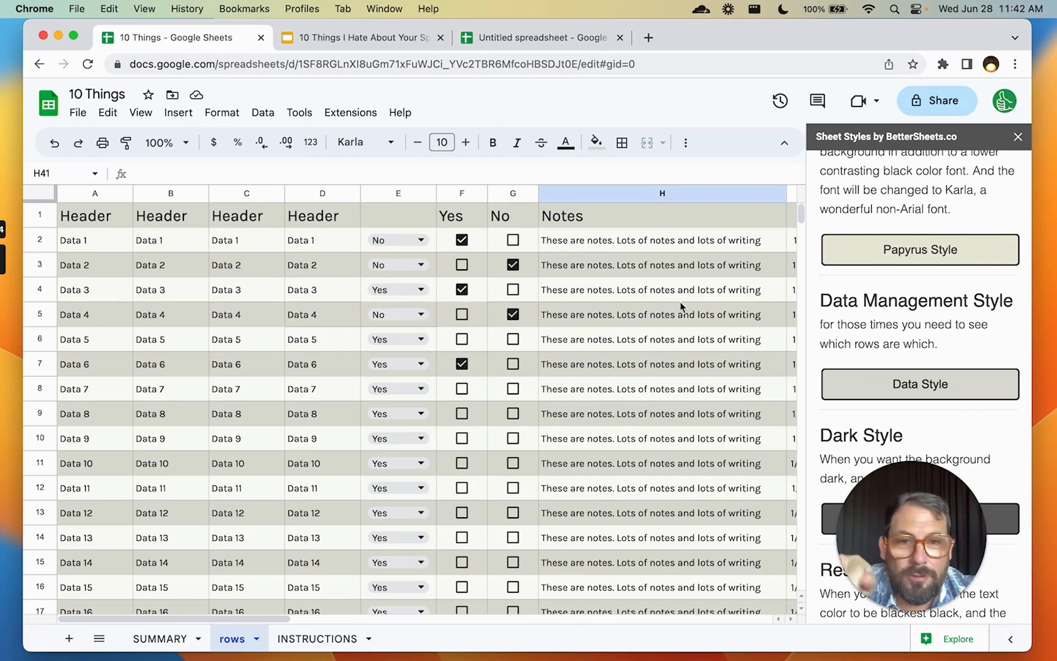
{"action": "scroll", "coordinate": [927, 297], "scroll_direction": "down", "scroll_amount": 2}
{"action": "left_click", "coordinate": [928, 398]}
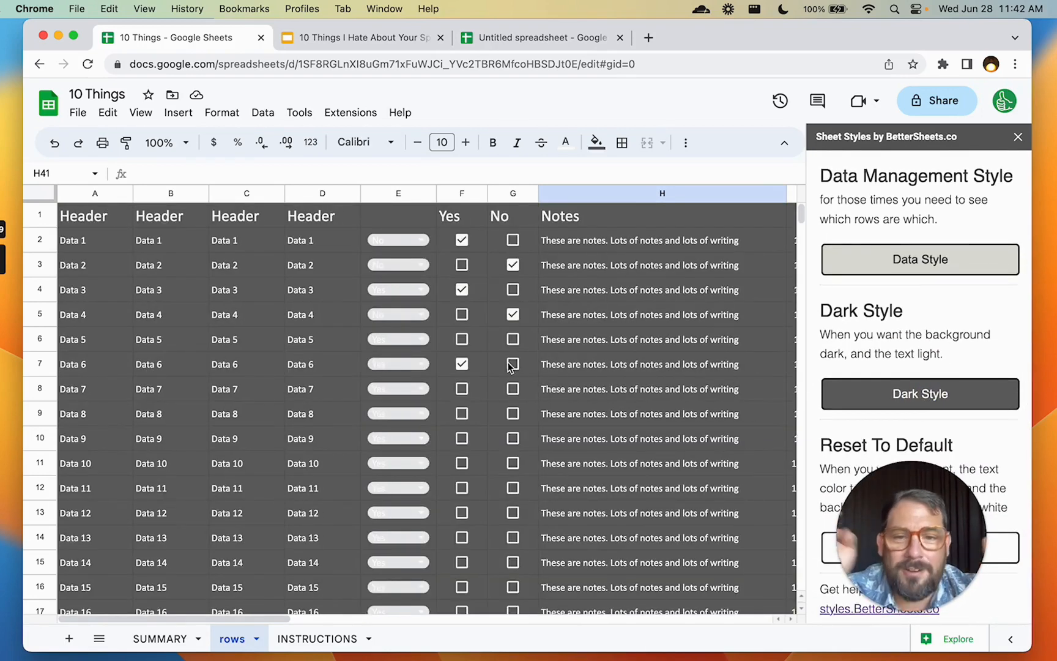
{"action": "scroll", "coordinate": [927, 327], "scroll_direction": "up", "scroll_amount": 3}
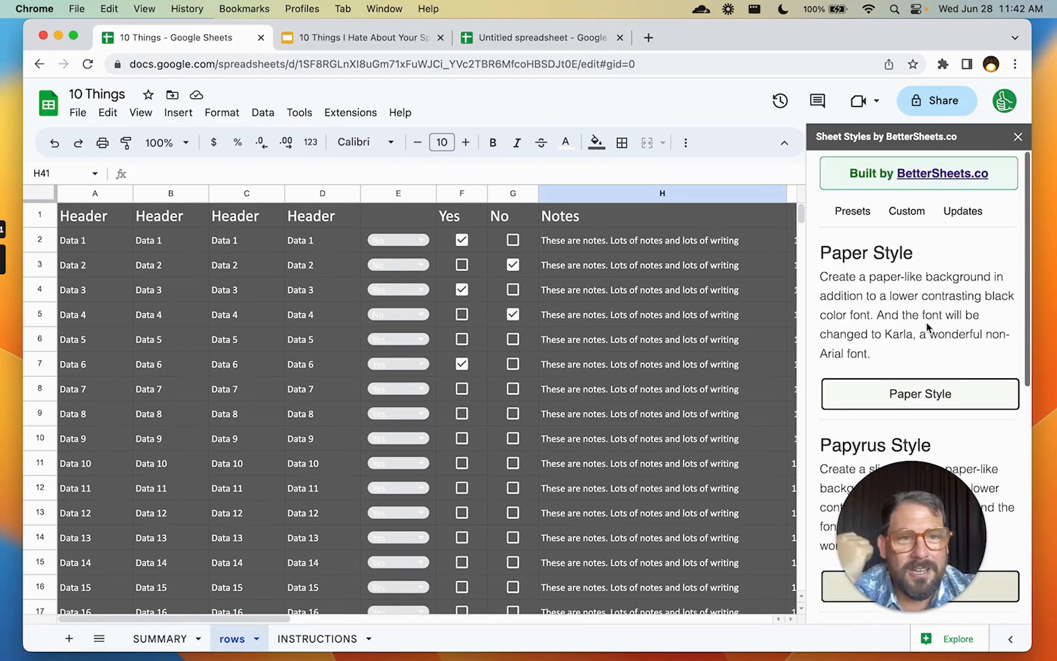
{"action": "left_click", "coordinate": [342, 113]}
Search the add-on marketplace for 'sheet styles' to confirm it is installed, then return to the slides
{"action": "mouse_move", "coordinate": [414, 140]}
{"action": "left_click", "coordinate": [578, 140]}
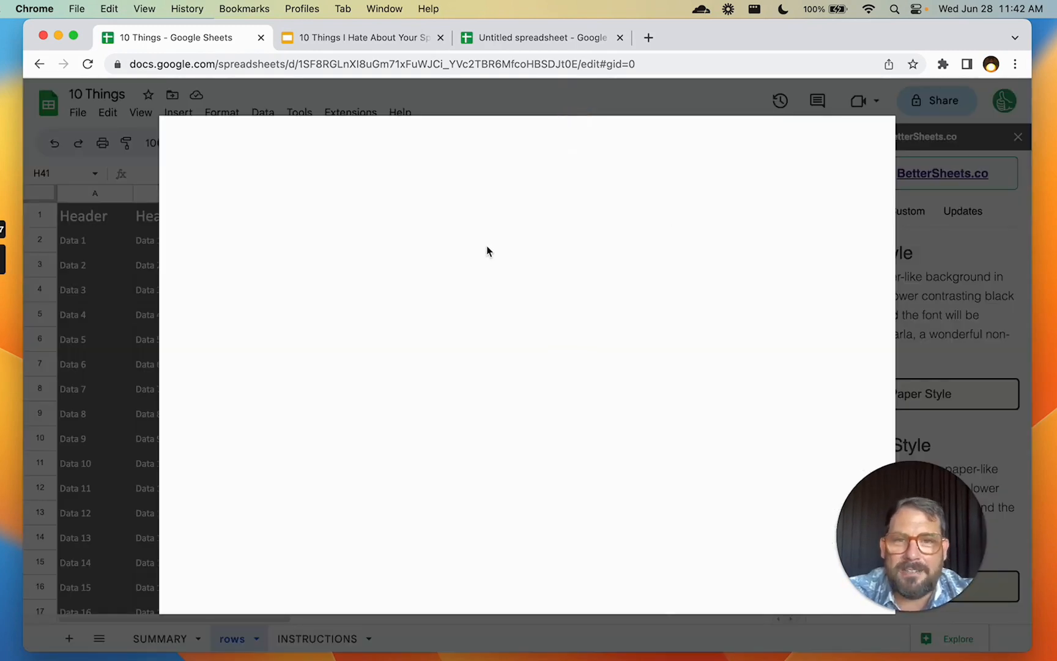
{"action": "type", "text": "she"}
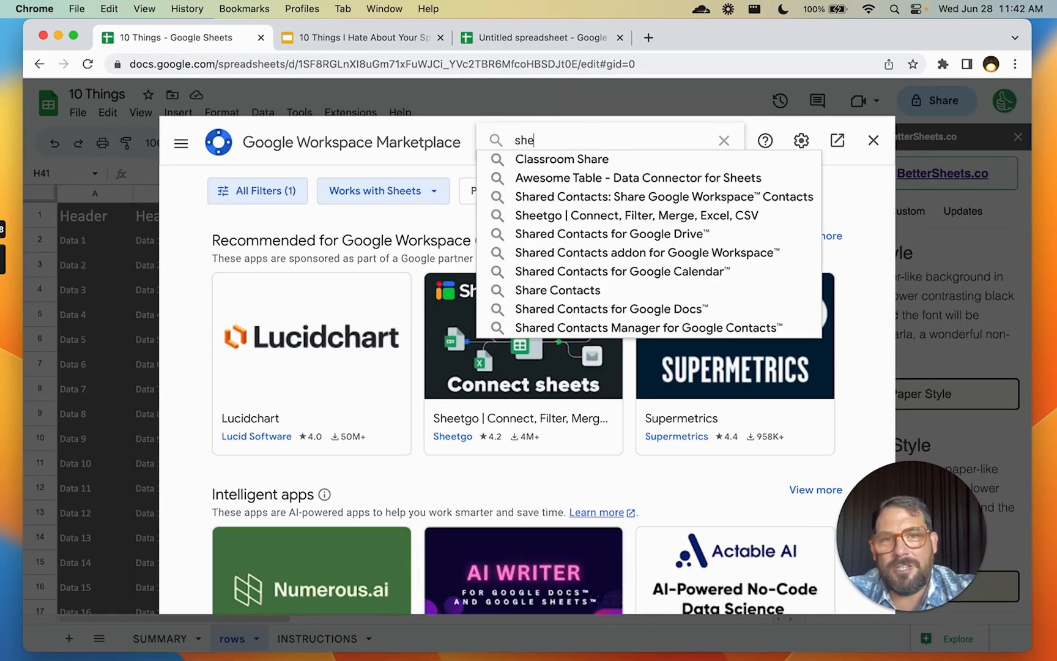
{"action": "type", "text": "et styles"}
{"action": "key", "text": "Return"}
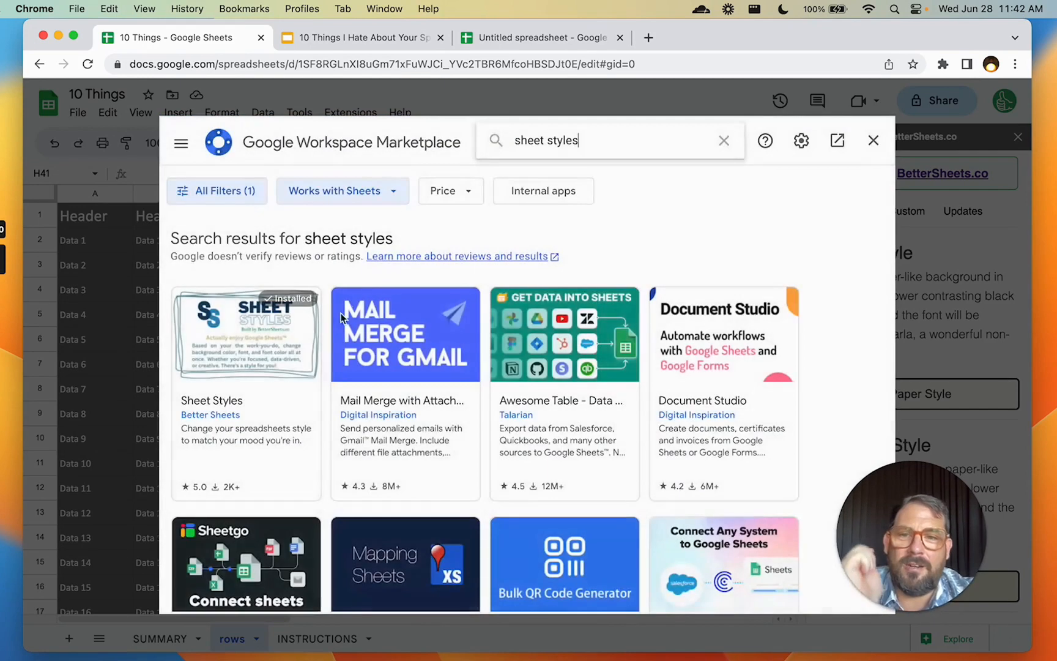
{"action": "left_click", "coordinate": [874, 142]}
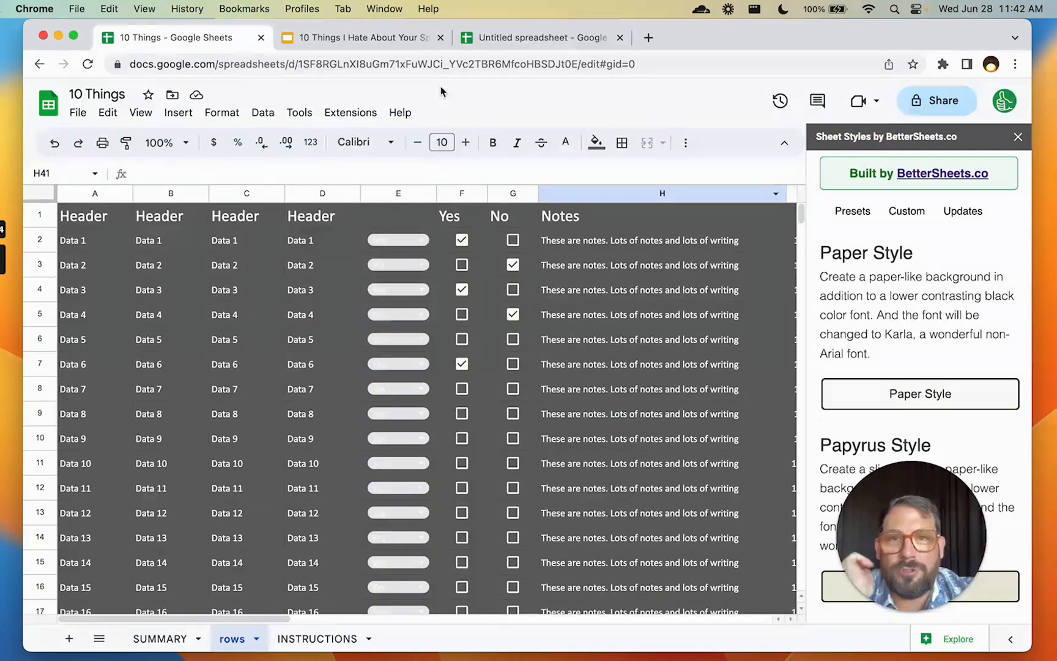
{"action": "left_click", "coordinate": [415, 41]}
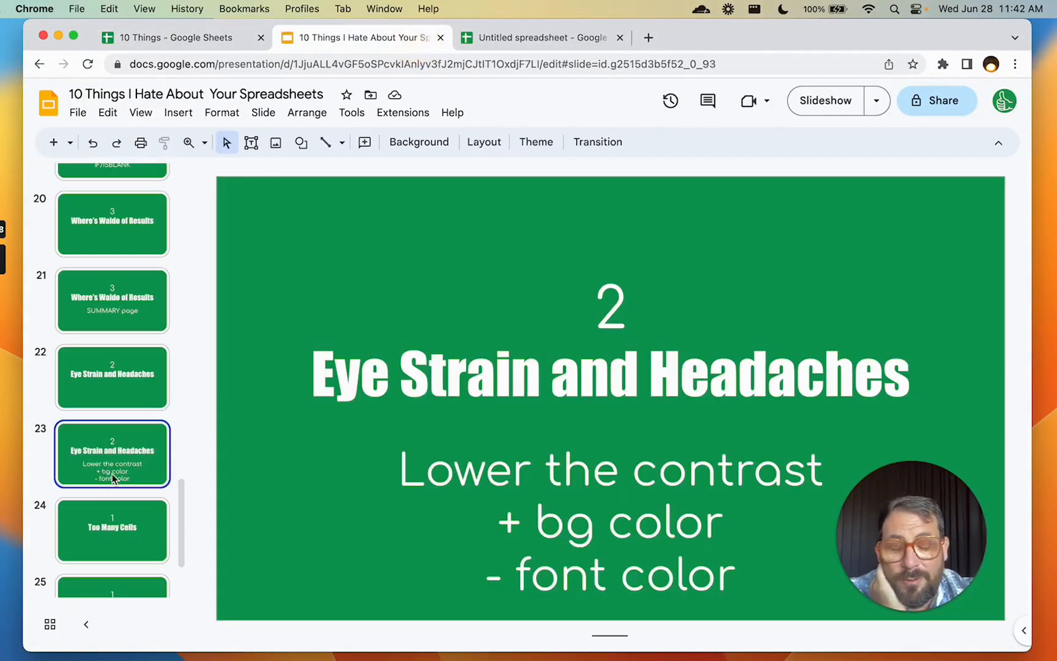
Advance the deck to slide 24, Too Many Cells, then return to the spreadsheet
{"action": "scroll", "coordinate": [118, 460], "scroll_direction": "down", "scroll_amount": 4}
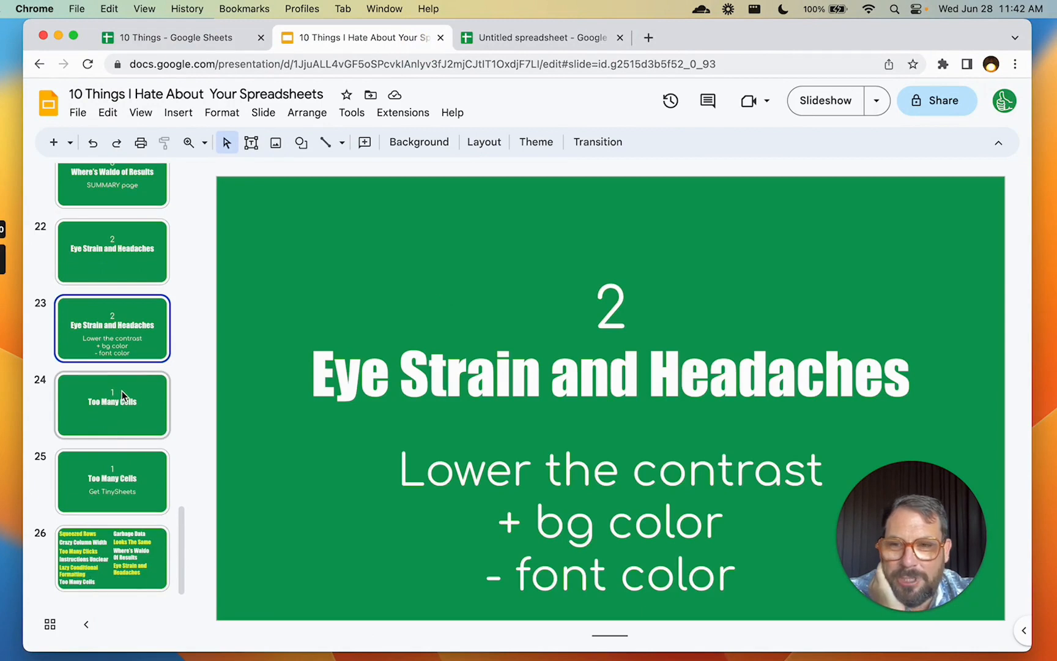
{"action": "left_click", "coordinate": [121, 389]}
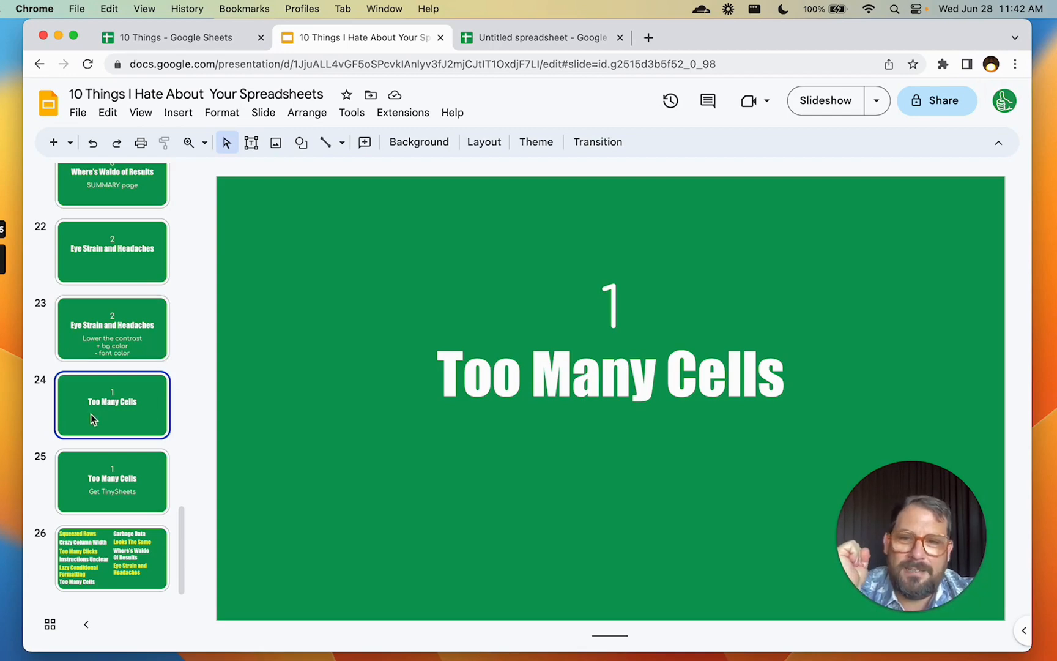
{"action": "left_click", "coordinate": [183, 37]}
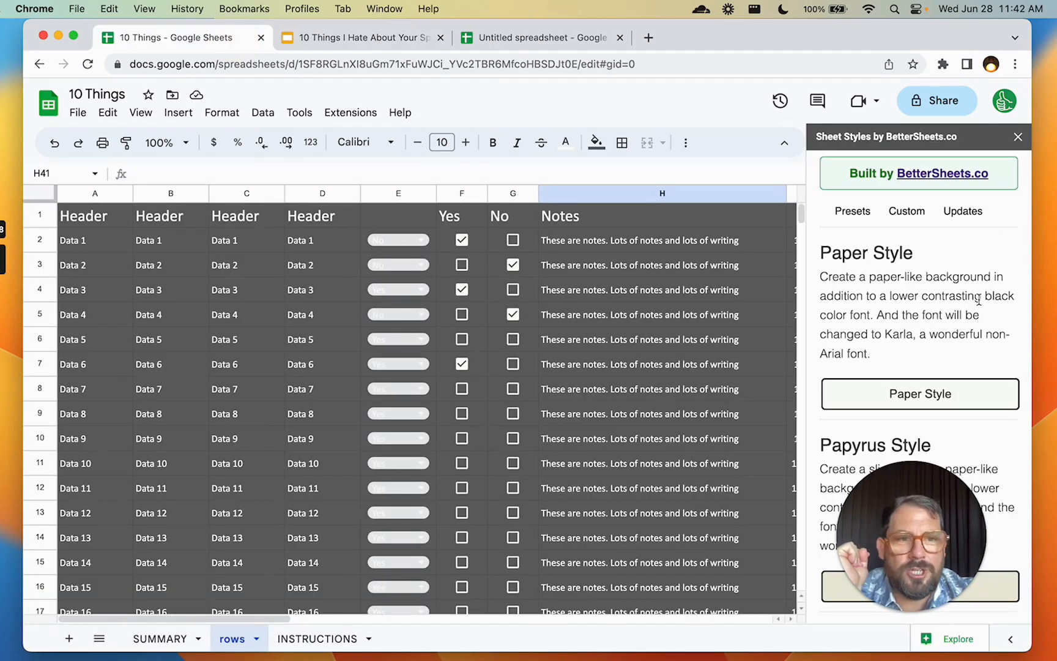
Close the styles sidebar and clear the dropdowns and checkboxes in E26:G1000
{"action": "scroll", "coordinate": [930, 390], "scroll_direction": "down", "scroll_amount": 3}
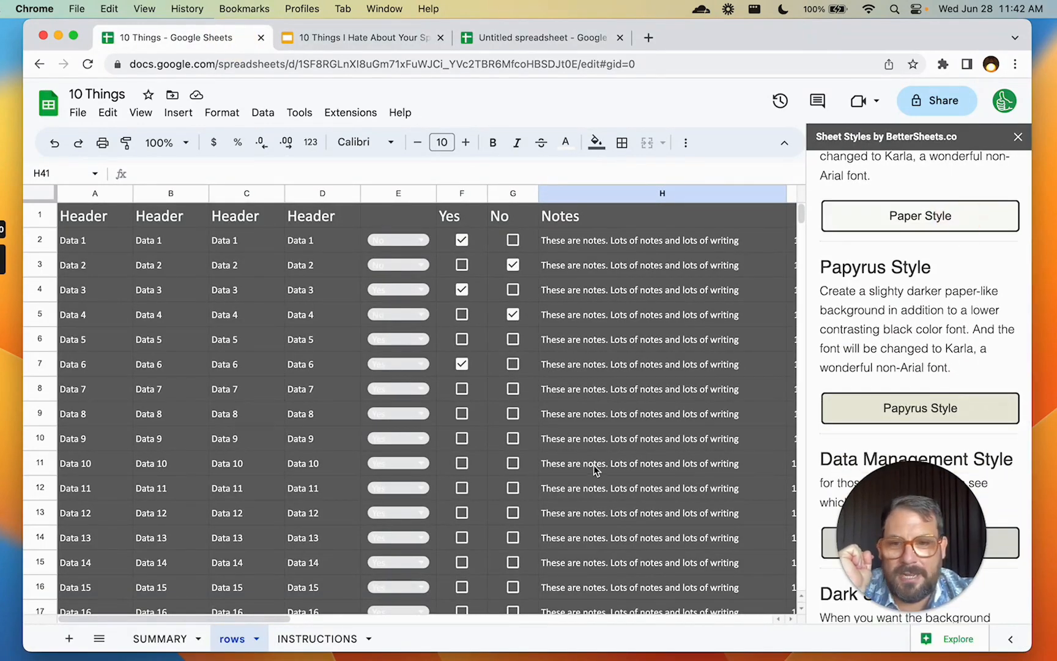
{"action": "scroll", "coordinate": [373, 394], "scroll_direction": "down", "scroll_amount": 20}
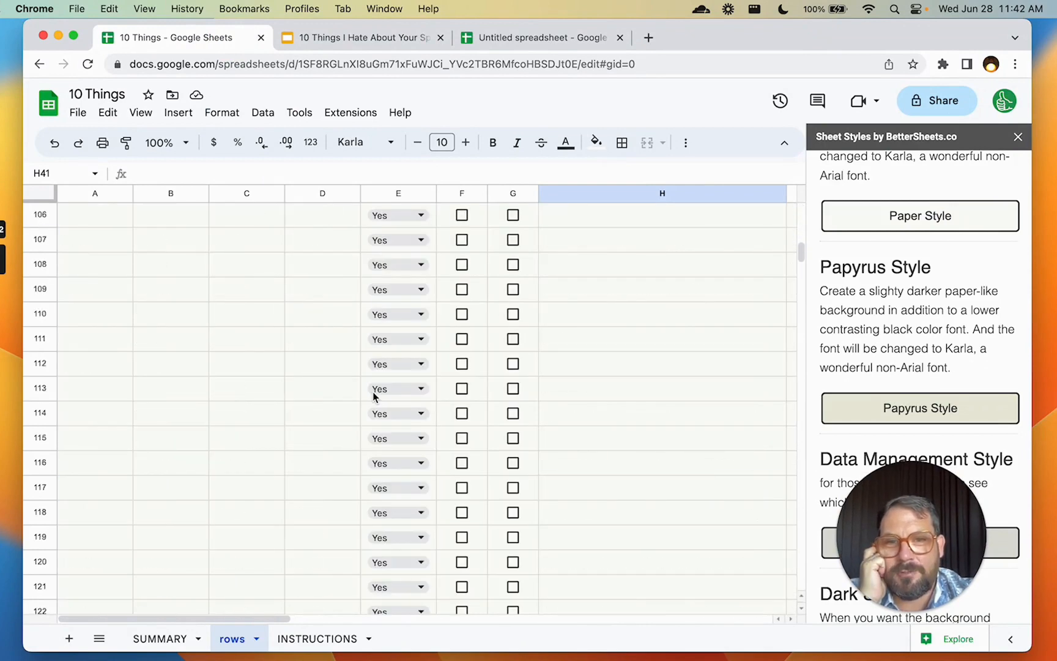
{"action": "left_click", "coordinate": [1018, 136]}
{"action": "scroll", "coordinate": [720, 350], "scroll_direction": "down", "scroll_amount": 1}
{"action": "scroll", "coordinate": [720, 349], "scroll_direction": "down", "scroll_amount": 20}
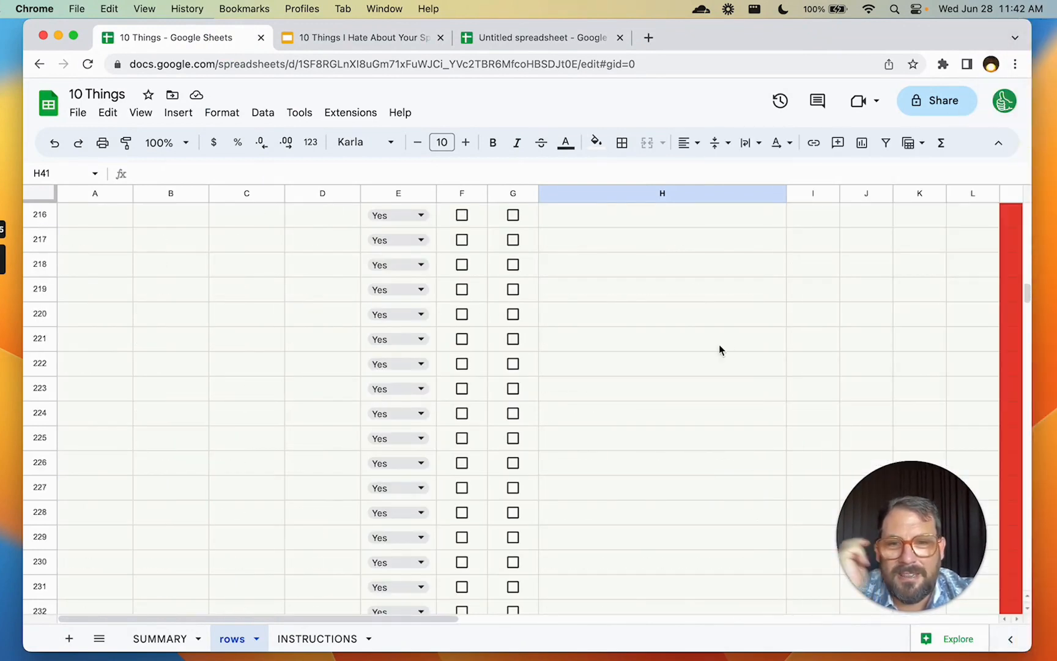
{"action": "left_click", "coordinate": [282, 421]}
{"action": "key", "text": "super+Down"}
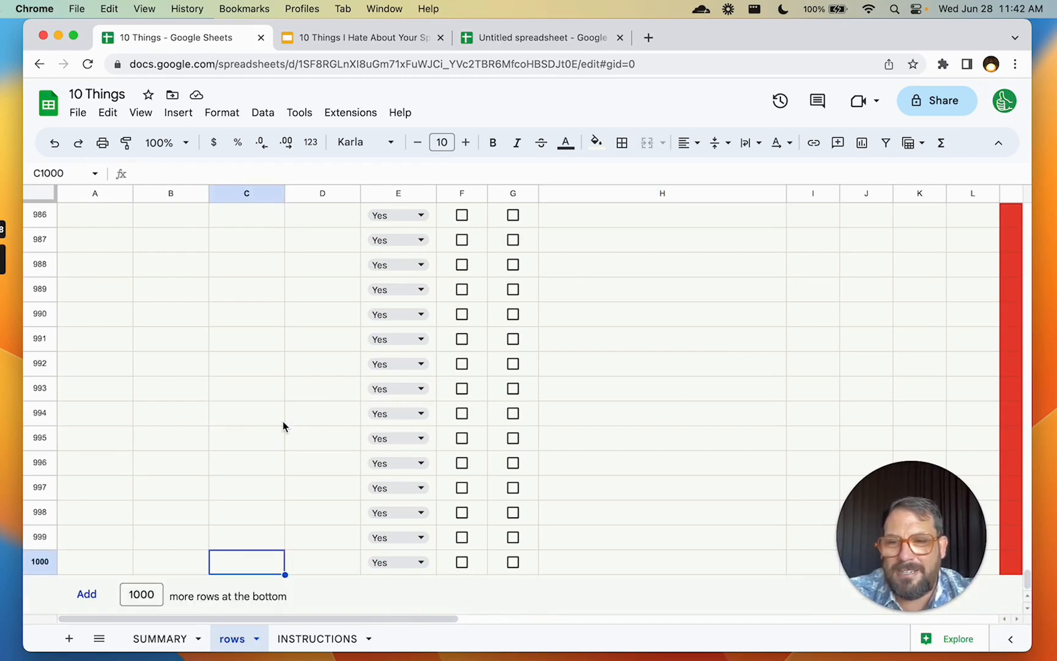
{"action": "key", "text": "super+Up"}
{"action": "key", "text": "super+Up"}
{"action": "key", "text": "Down"}
{"action": "key", "text": "Down"}
{"action": "key", "text": "Right"}
{"action": "key", "text": "super+Down"}
{"action": "key", "text": "Down"}
{"action": "key", "text": "Down"}
{"action": "key", "text": "Up"}
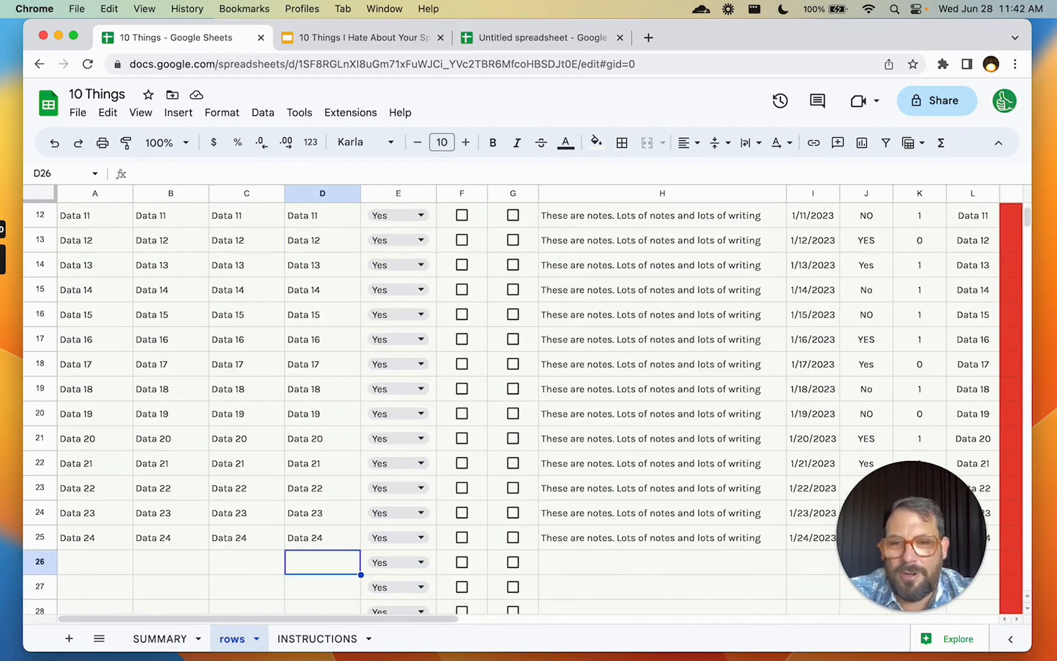
{"action": "key", "text": "Right"}
{"action": "key", "text": "Right"}
{"action": "key", "text": "Left"}
{"action": "key", "text": "shift+Right"}
{"action": "key", "text": "shift+Right"}
{"action": "key", "text": "shift+super+Down"}
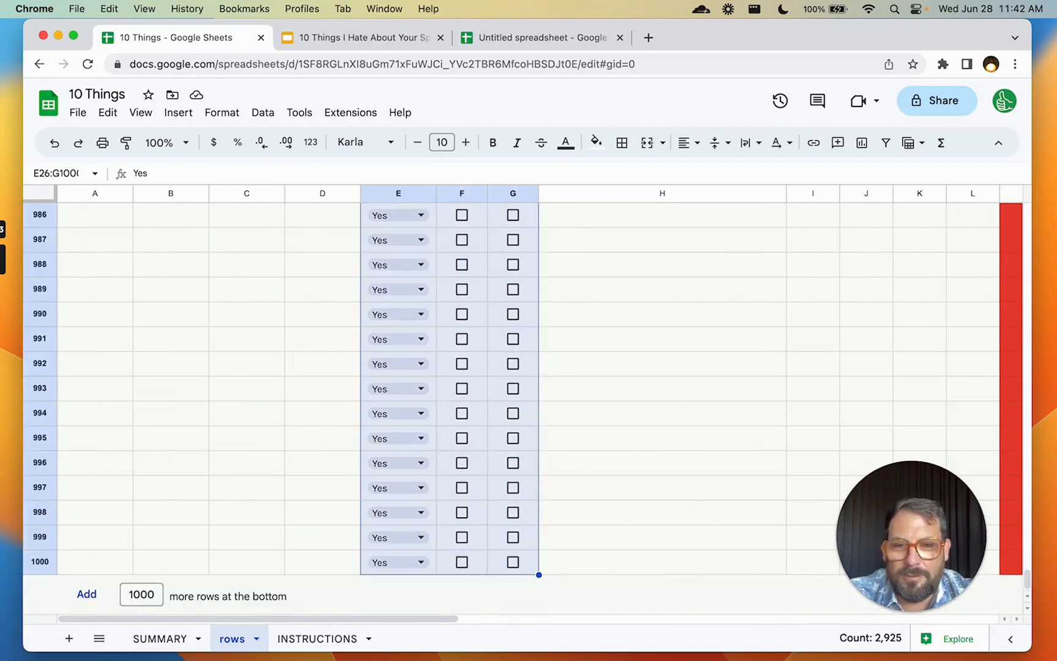
{"action": "key", "text": "Delete"}
{"action": "key", "text": "Delete"}
Clear the FALSE and Email is Blank leftovers in M26:O1000
{"action": "key", "text": "Up"}
{"action": "key", "text": "Down"}
{"action": "key", "text": "Right"}
{"action": "key", "text": "Right"}
{"action": "key", "text": "super+Right"}
{"action": "key", "text": "super+Right"}
{"action": "key", "text": "super+Left"}
{"action": "key", "text": "Left"}
{"action": "key", "text": "Left"}
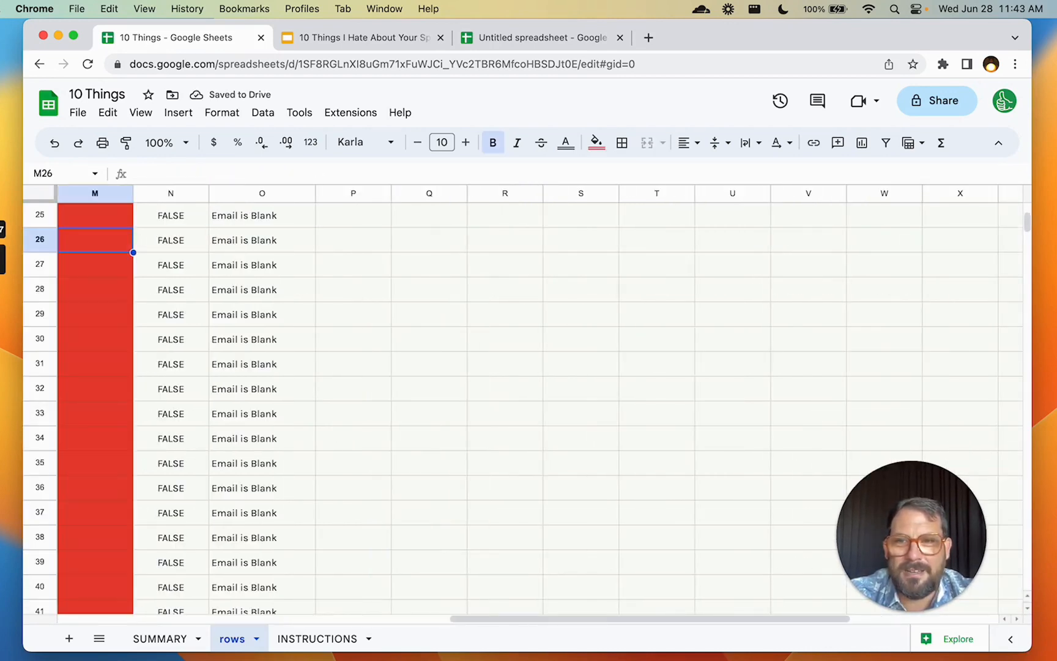
{"action": "key", "text": "shift+Right"}
{"action": "key", "text": "shift+Right"}
{"action": "key", "text": "shift+super+Down"}
{"action": "key", "text": "Delete"}
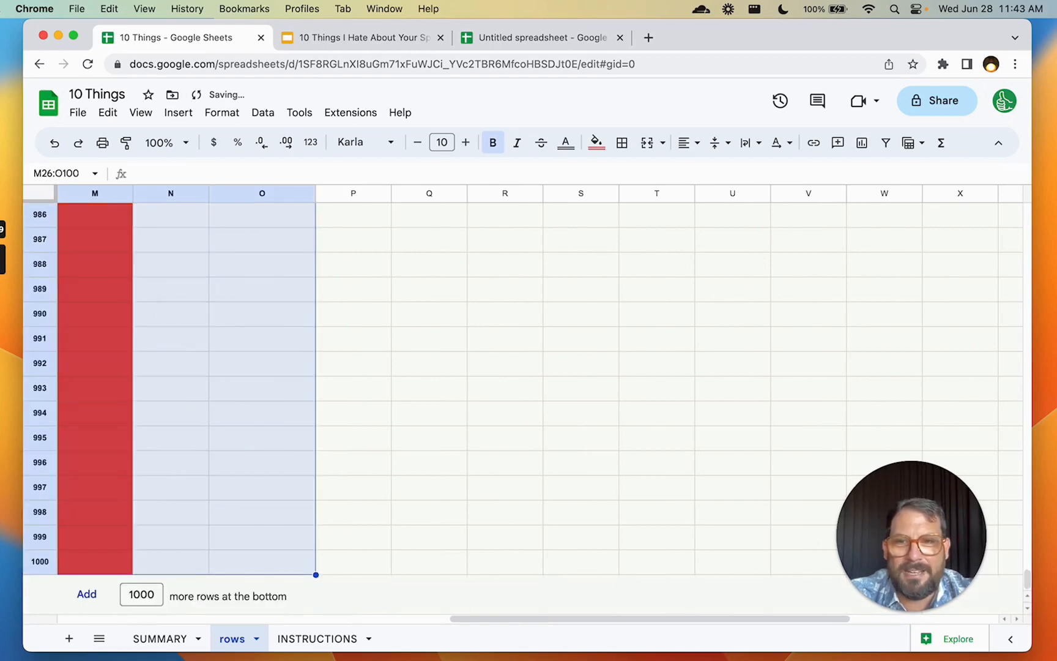
Check row 4, then view slide 25, Get TinySheets, and return to the spreadsheet
{"action": "key", "text": "super+Up"}
{"action": "key", "text": "Right"}
{"action": "key", "text": "Right"}
{"action": "key", "text": "super+Right"}
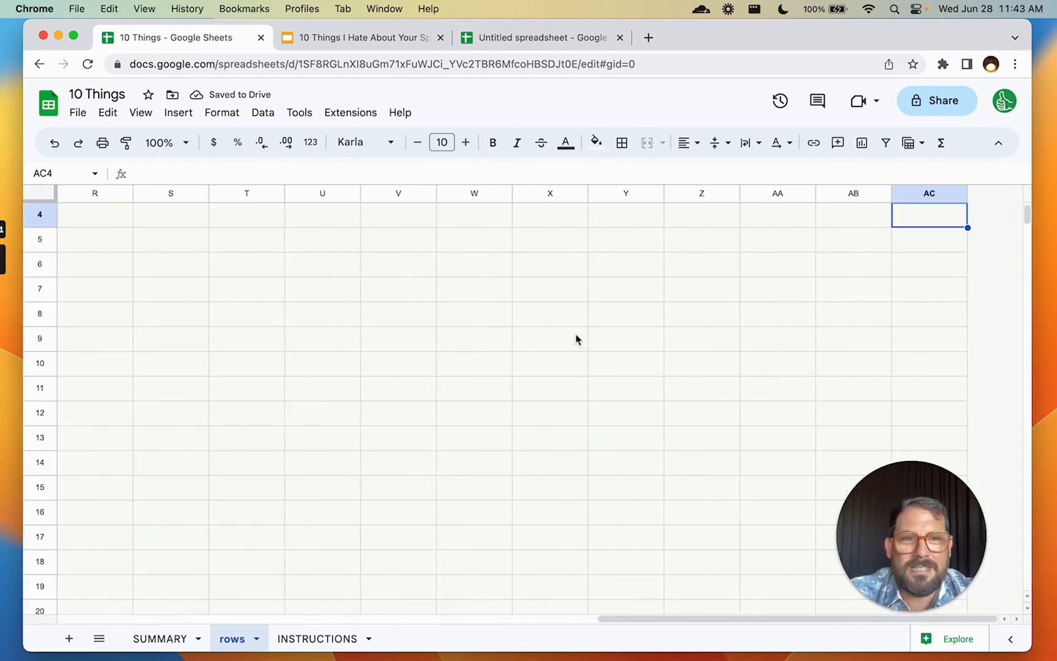
{"action": "left_click", "coordinate": [575, 218]}
{"action": "key", "text": "Left"}
{"action": "key", "text": "super+Left"}
{"action": "key", "text": "super+Left"}
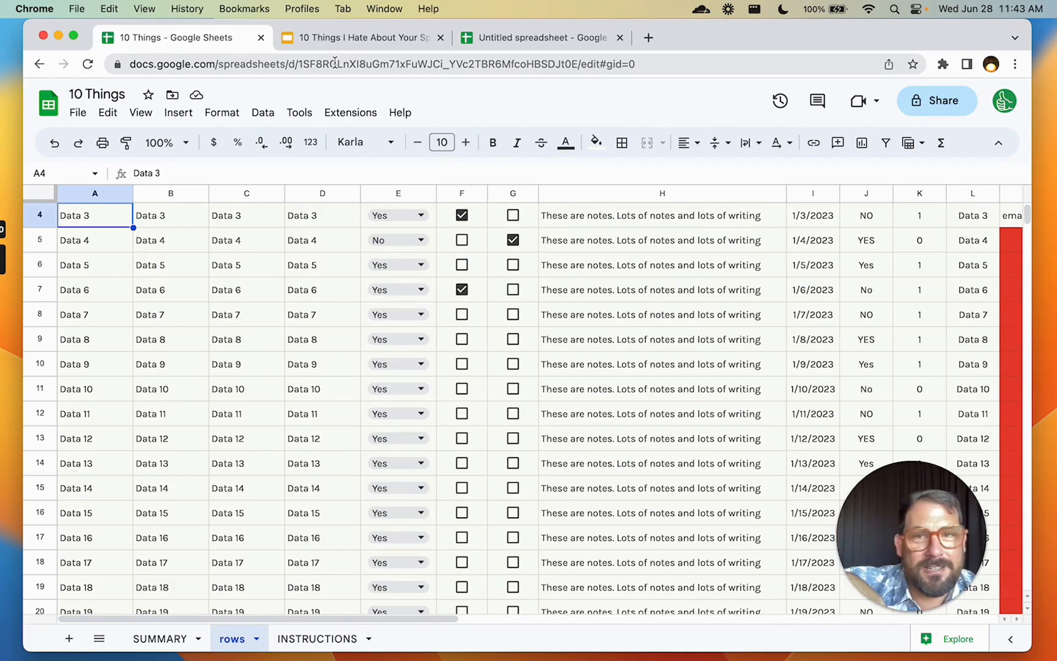
{"action": "left_click", "coordinate": [358, 41]}
{"action": "left_click", "coordinate": [118, 493]}
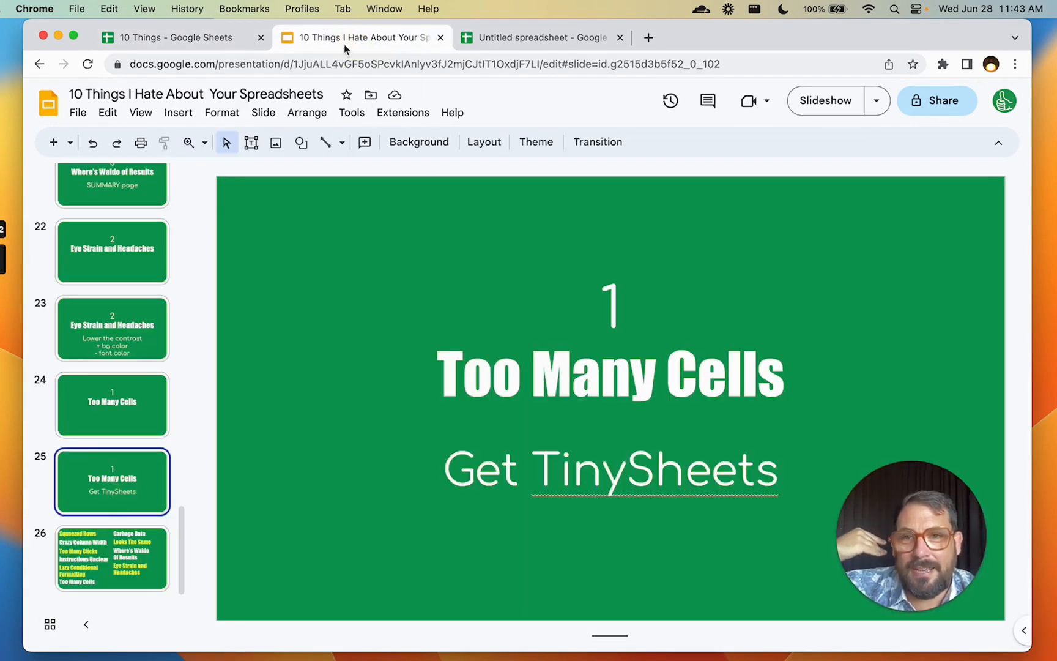
{"action": "left_click", "coordinate": [223, 44]}
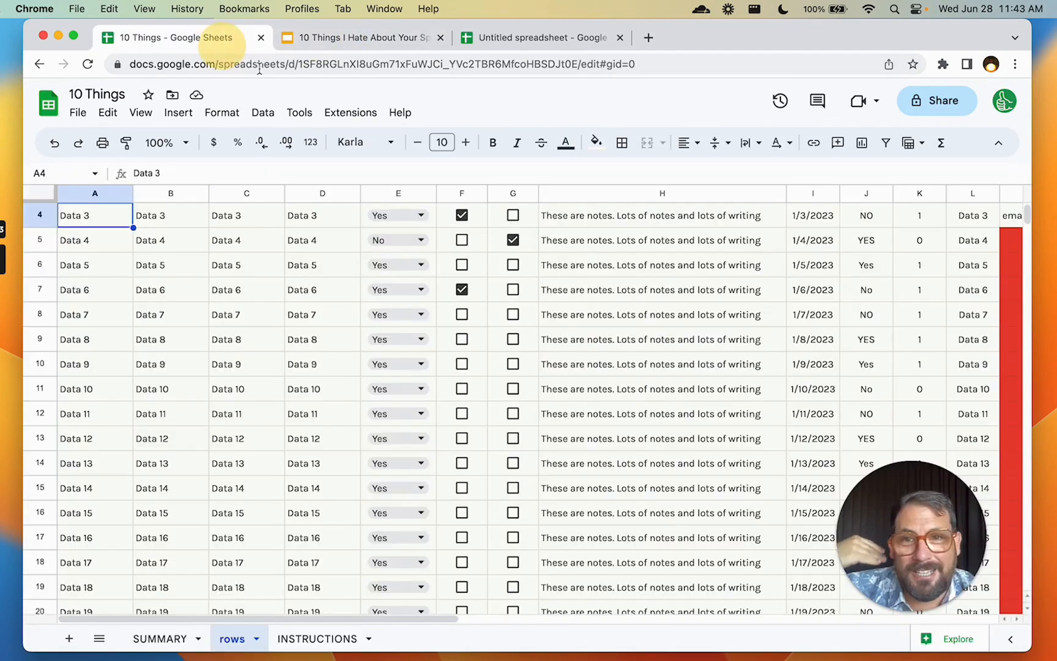
{"action": "left_click", "coordinate": [345, 116]}
Search the add-on marketplace for 'tiny sheets' to confirm it is installed, then close it
{"action": "mouse_move", "coordinate": [370, 142]}
{"action": "left_click", "coordinate": [639, 142]}
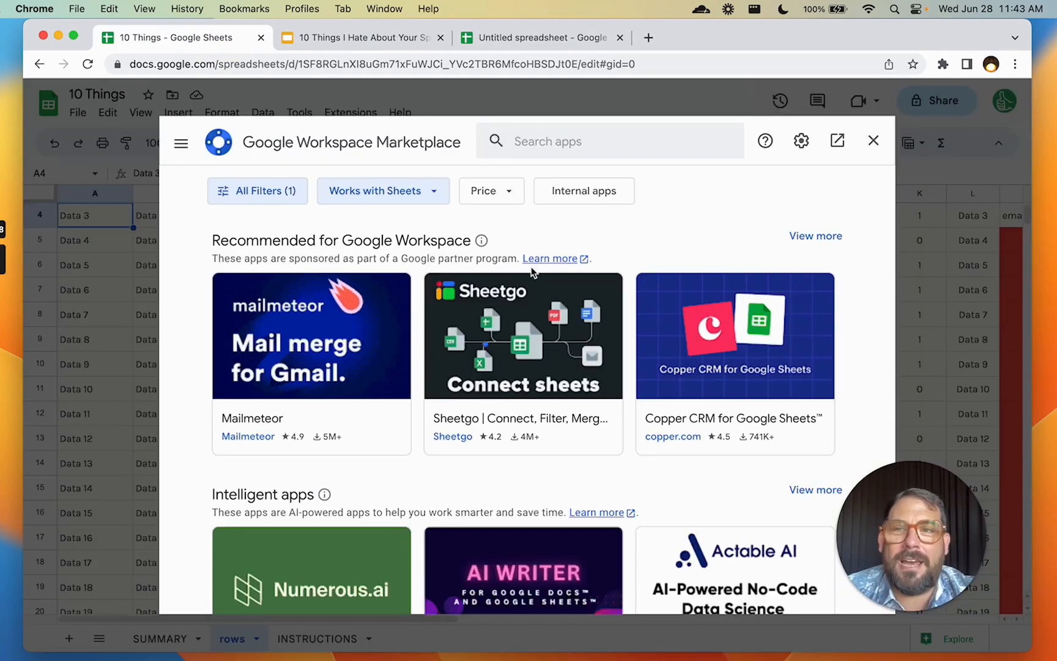
{"action": "left_click", "coordinate": [543, 147]}
{"action": "left_click", "coordinate": [538, 146]}
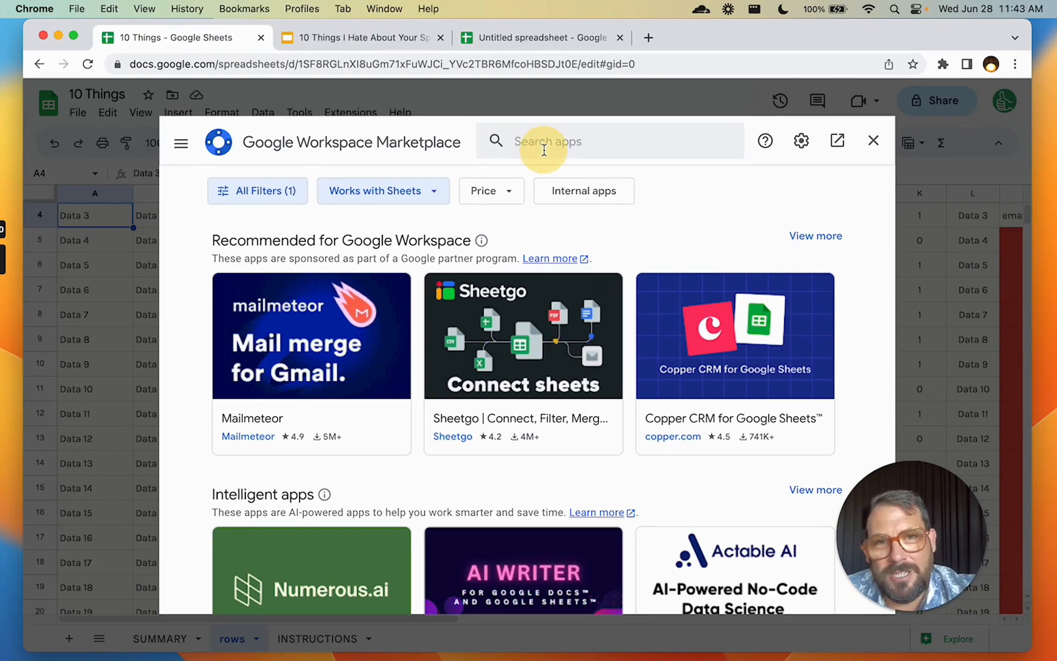
{"action": "type", "text": "tinysheets"}
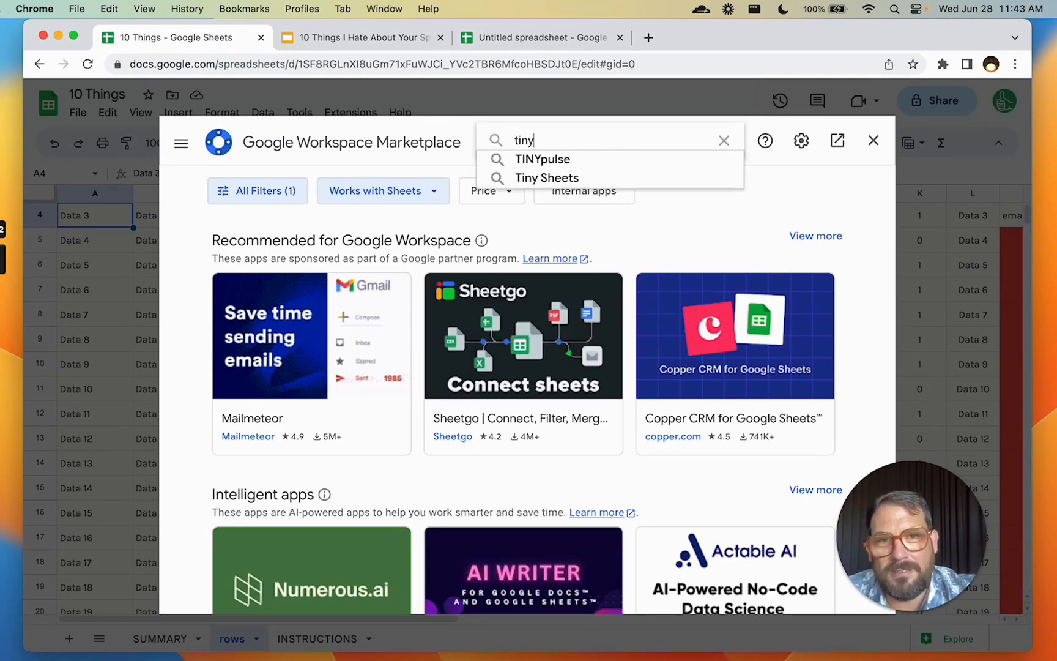
{"action": "key", "text": "BackSpace"}
{"action": "key", "text": "BackSpace"}
{"action": "type", "text": "sheets"}
{"action": "key", "text": "Return"}
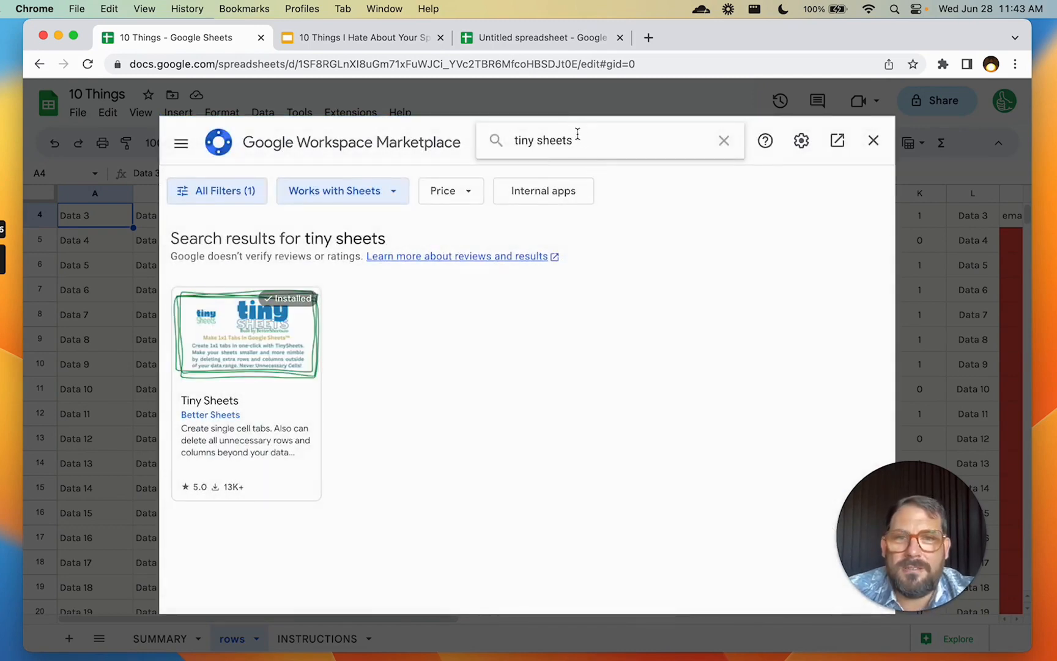
{"action": "key", "text": "super+a"}
{"action": "type", "text": "tinysheets"}
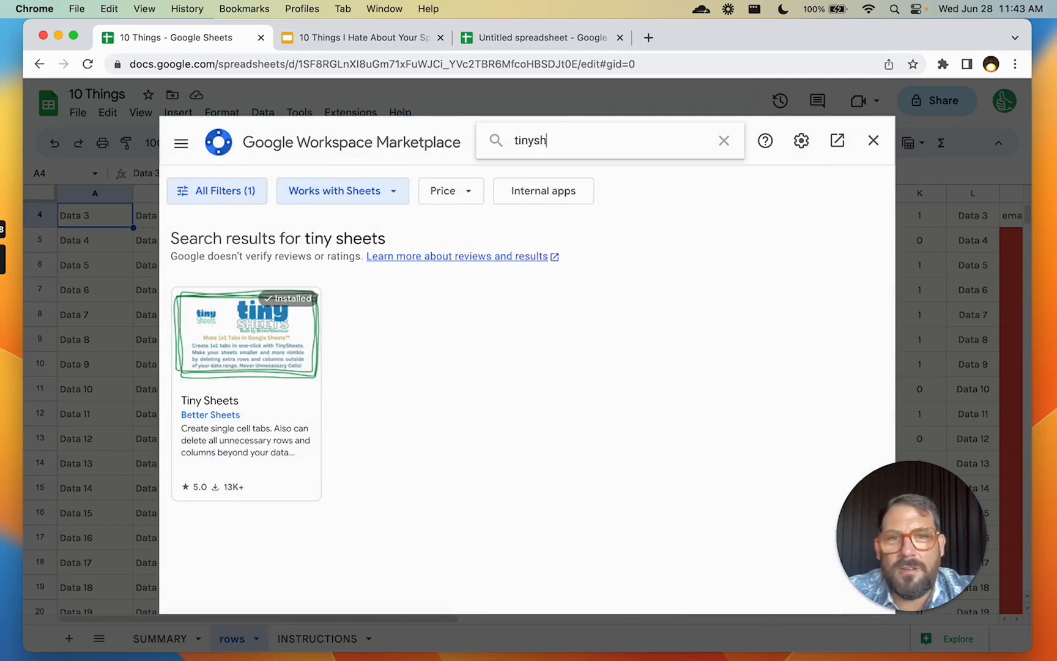
{"action": "key", "text": "Return"}
{"action": "key", "text": "BackSpace"}
{"action": "key", "text": "BackSpace"}
{"action": "key", "text": "BackSpace"}
{"action": "key", "text": "BackSpace"}
{"action": "key", "text": "BackSpace"}
{"action": "key", "text": "BackSpace"}
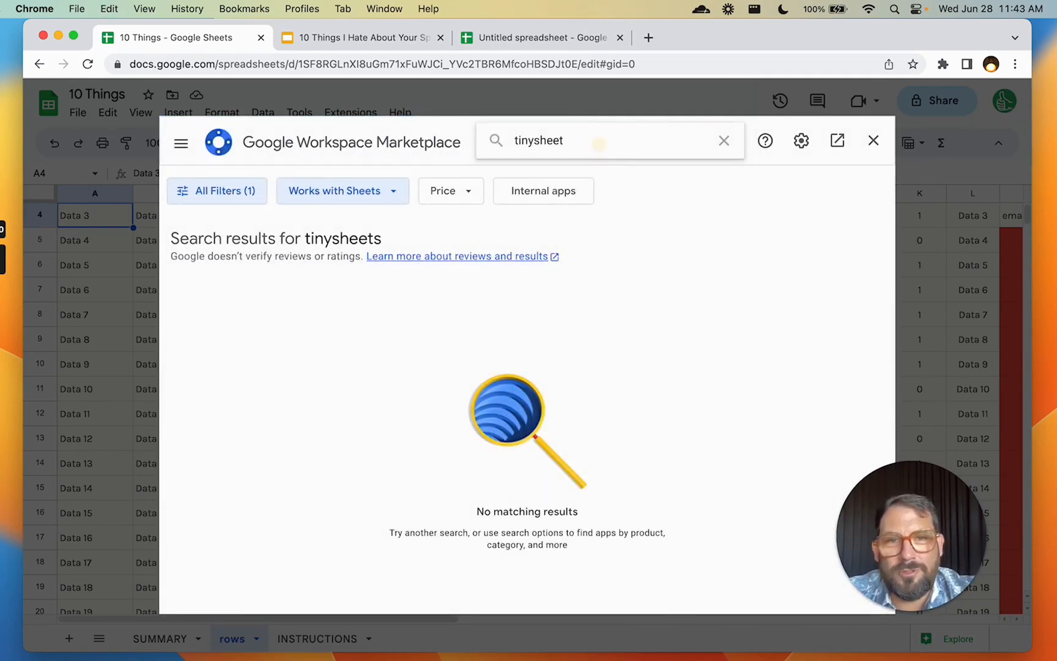
{"action": "type", "text": "sheets"}
{"action": "key", "text": "Return"}
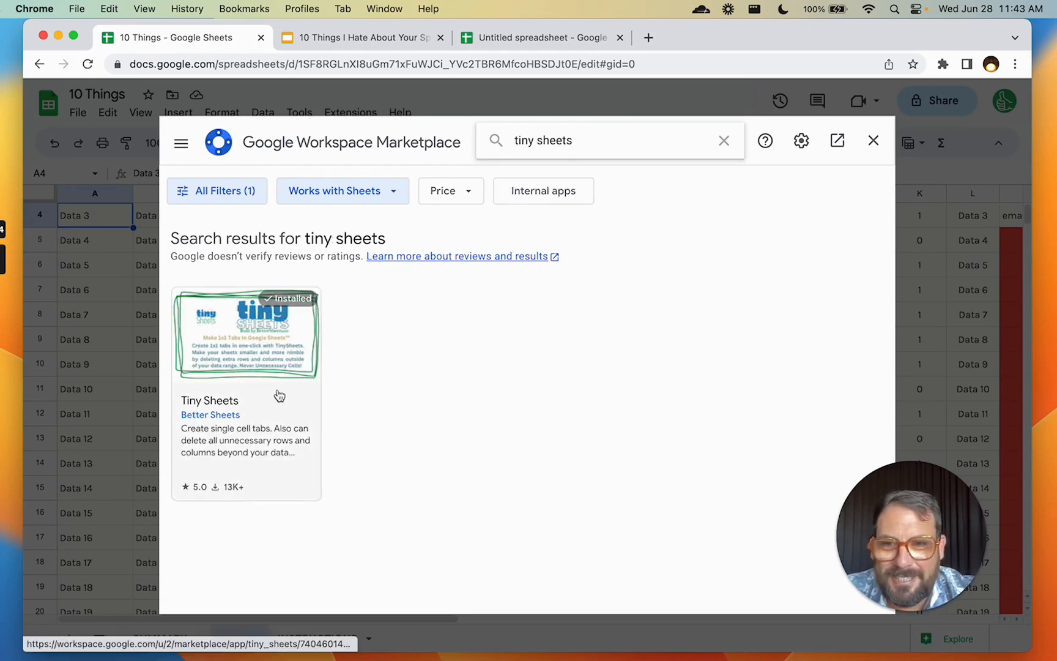
{"action": "left_click", "coordinate": [876, 147]}
Run Tiny Sheets' Delete Rows/Columns outside of Data on the rows sheet
{"action": "left_click", "coordinate": [351, 114]}
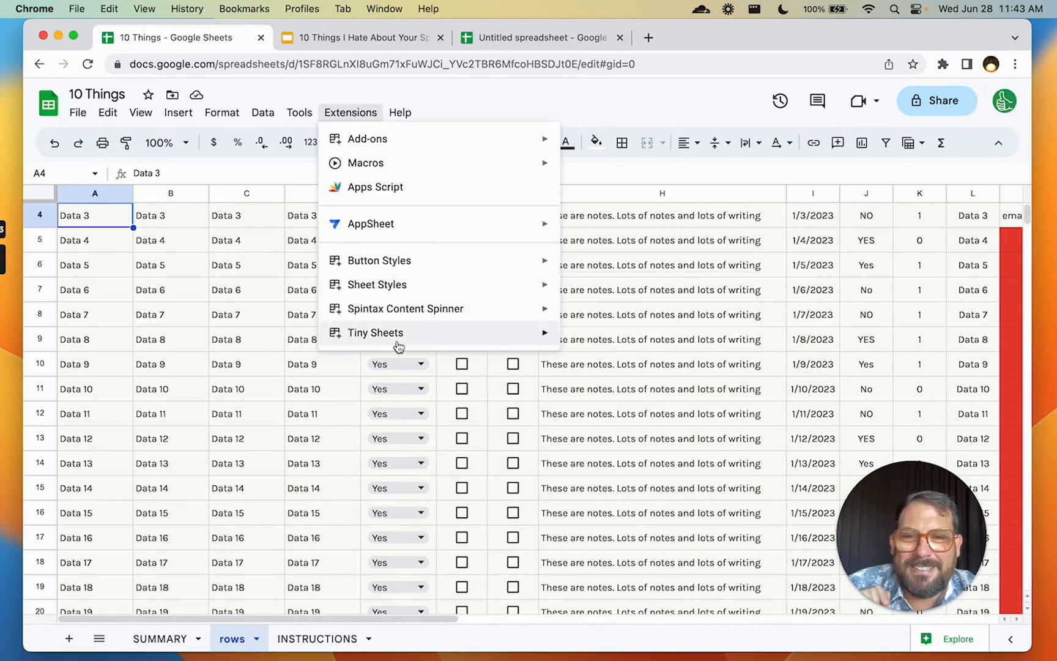
{"action": "mouse_move", "coordinate": [540, 346]}
{"action": "left_click", "coordinate": [629, 415]}
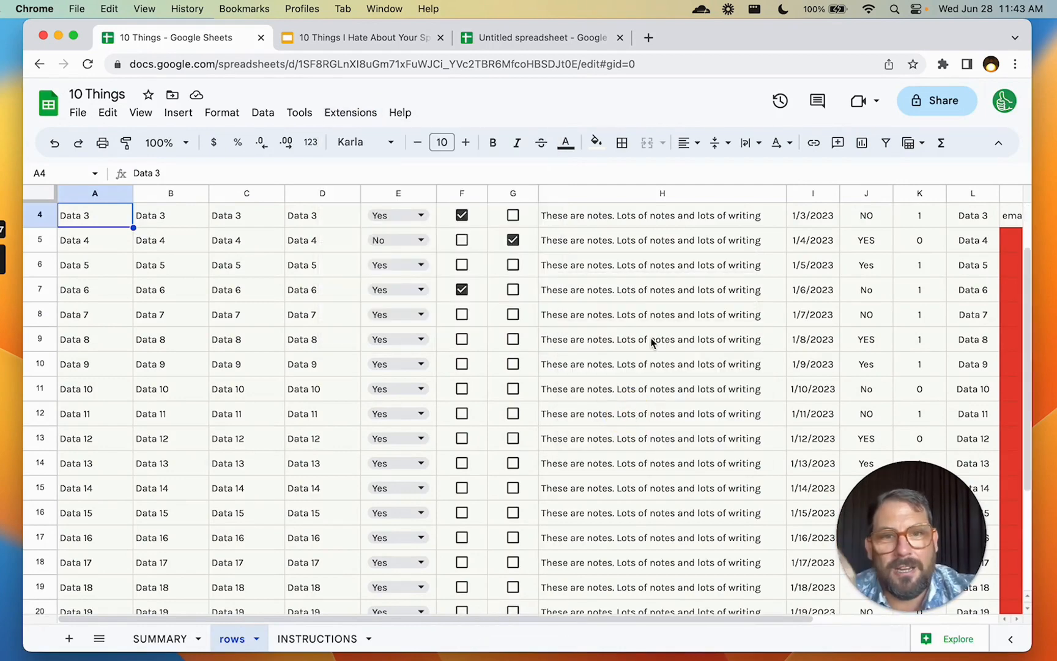
Undo the trim, then delete empty rows 26–1000 of the rows sheet manually
{"action": "scroll", "coordinate": [652, 343], "scroll_direction": "right", "scroll_amount": 5}
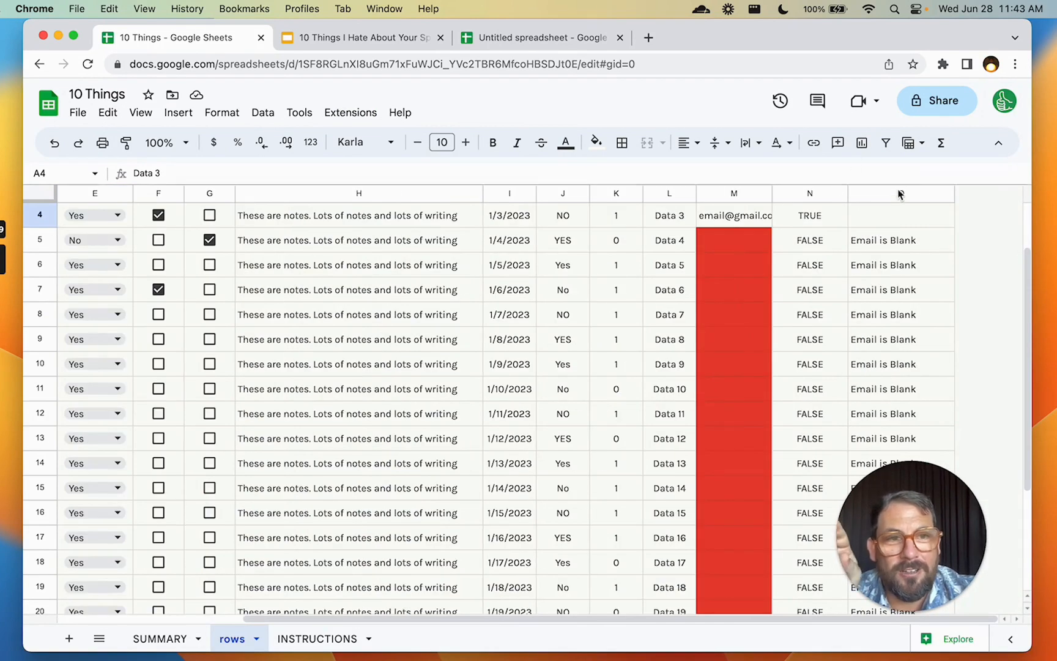
{"action": "scroll", "coordinate": [819, 292], "scroll_direction": "down", "scroll_amount": 3}
{"action": "scroll", "coordinate": [819, 291], "scroll_direction": "left", "scroll_amount": 1}
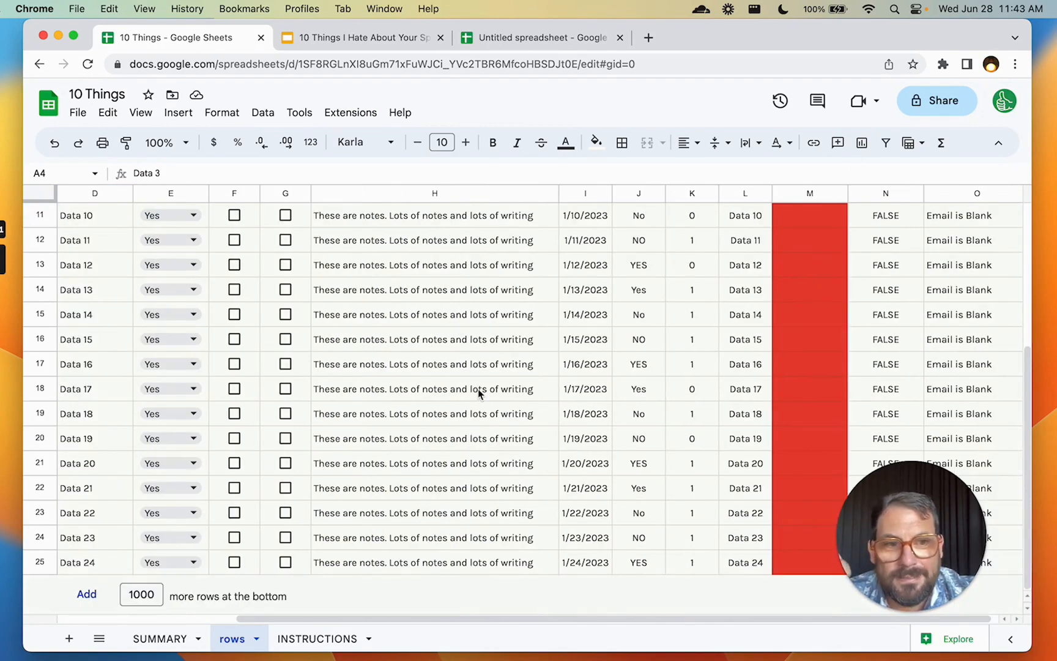
{"action": "key", "text": "super+z"}
{"action": "scroll", "coordinate": [435, 408], "scroll_direction": "down", "scroll_amount": 10}
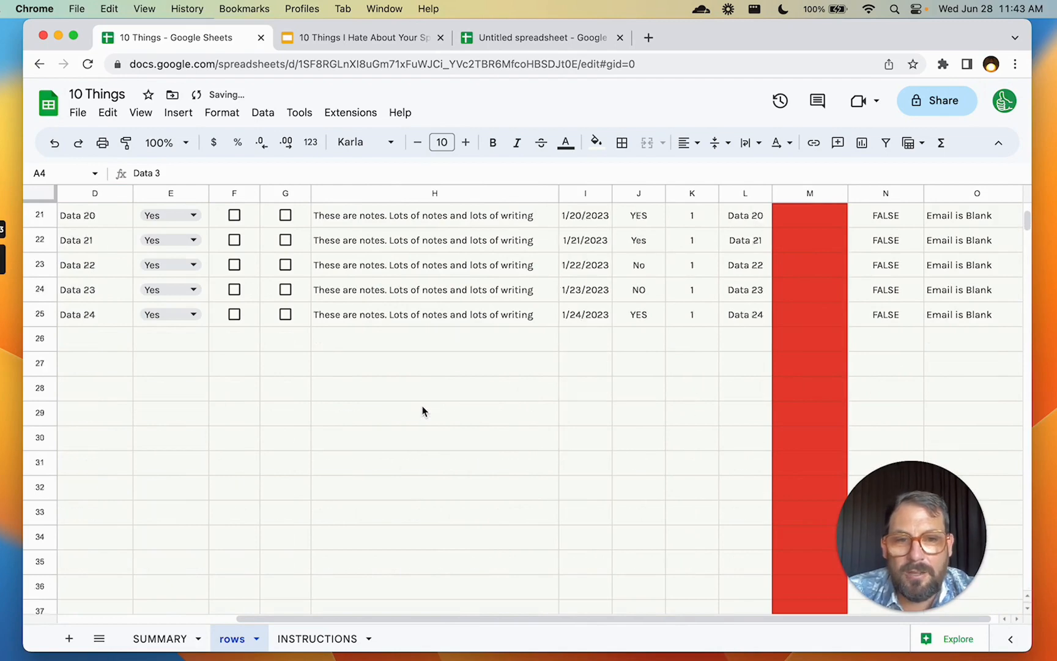
{"action": "scroll", "coordinate": [234, 347], "scroll_direction": "up", "scroll_amount": 9}
{"action": "left_click", "coordinate": [114, 490]}
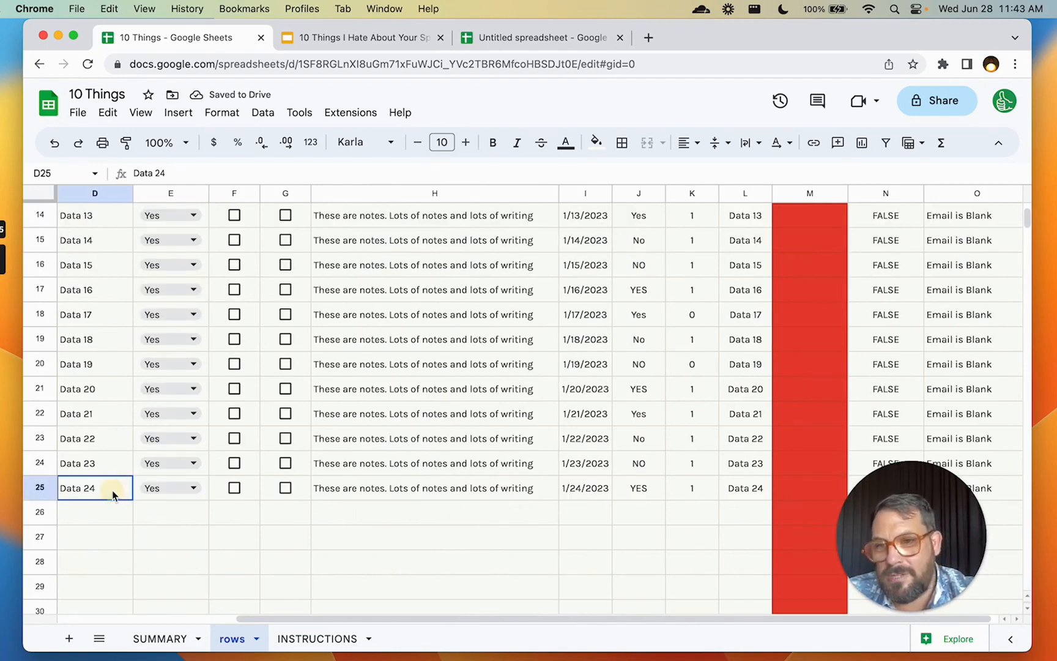
{"action": "left_click", "coordinate": [40, 512]}
{"action": "key", "text": "super+shift+Down"}
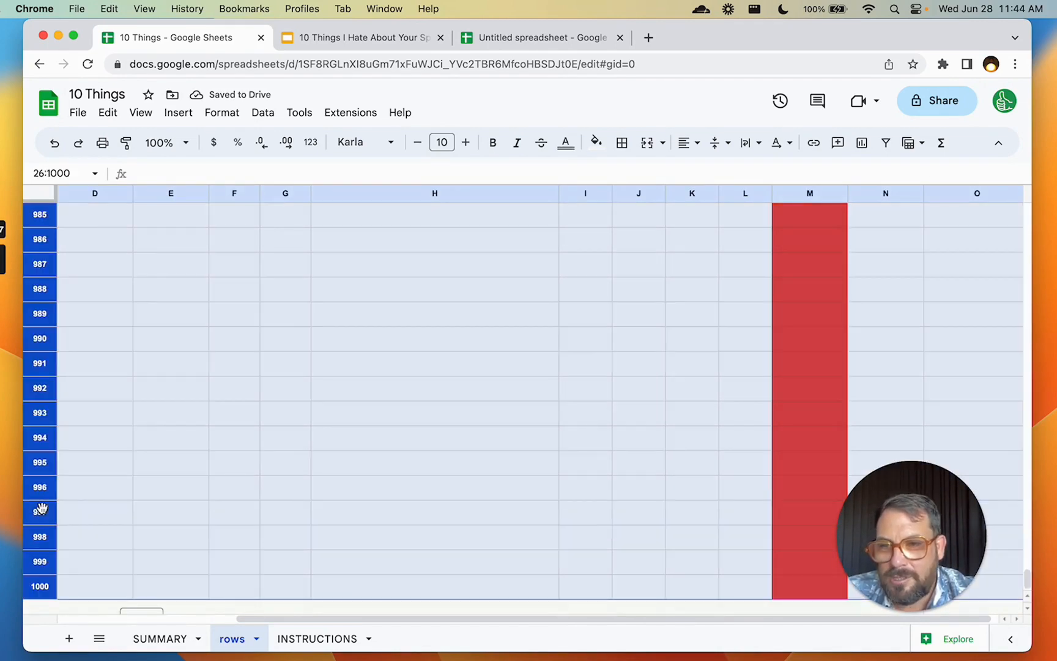
{"action": "right_click", "coordinate": [40, 511]}
{"action": "left_click", "coordinate": [111, 284]}
Create a new 1x1 sheet with Tiny Sheets' Create 1x1 Sheet command
{"action": "scroll", "coordinate": [495, 314], "scroll_direction": "up", "scroll_amount": 5}
{"action": "scroll", "coordinate": [495, 314], "scroll_direction": "right", "scroll_amount": 3}
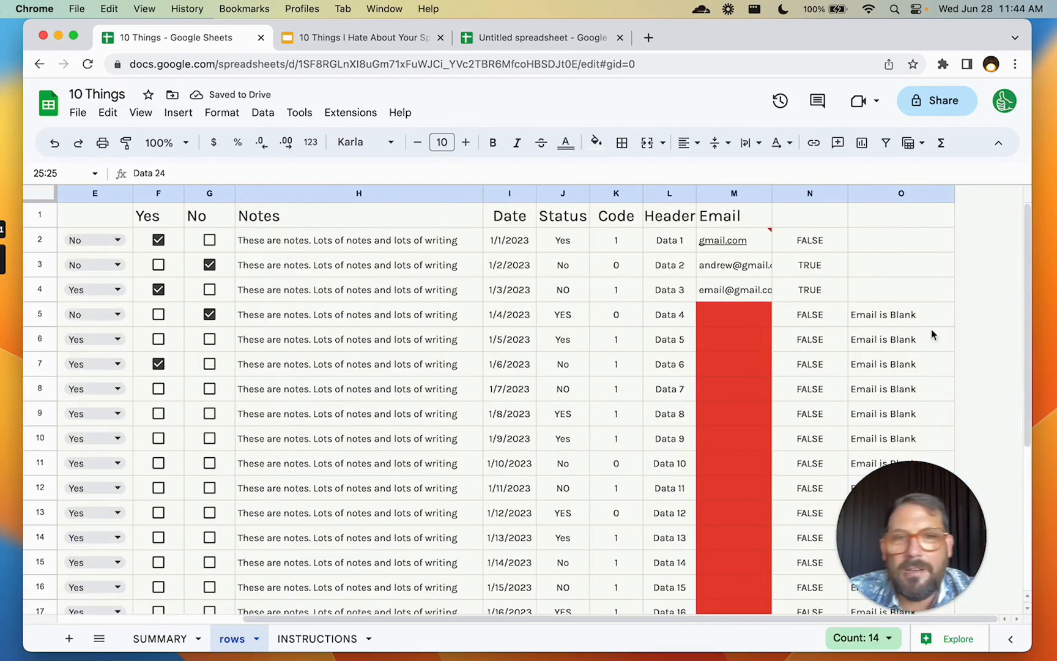
{"action": "left_click", "coordinate": [353, 115]}
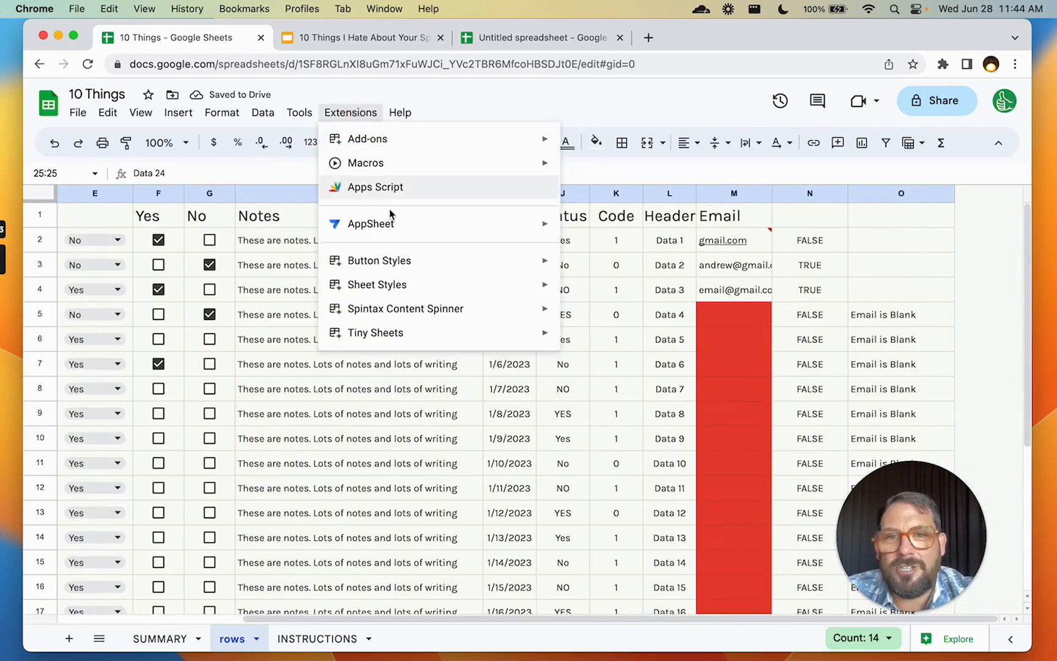
{"action": "mouse_move", "coordinate": [394, 336]}
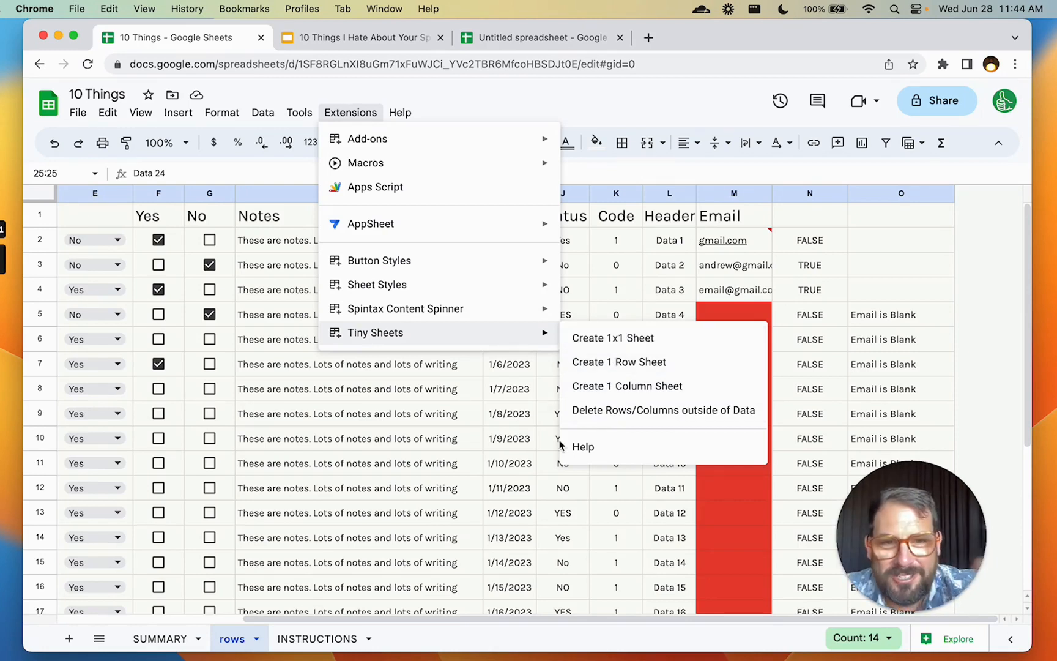
{"action": "left_click", "coordinate": [613, 339]}
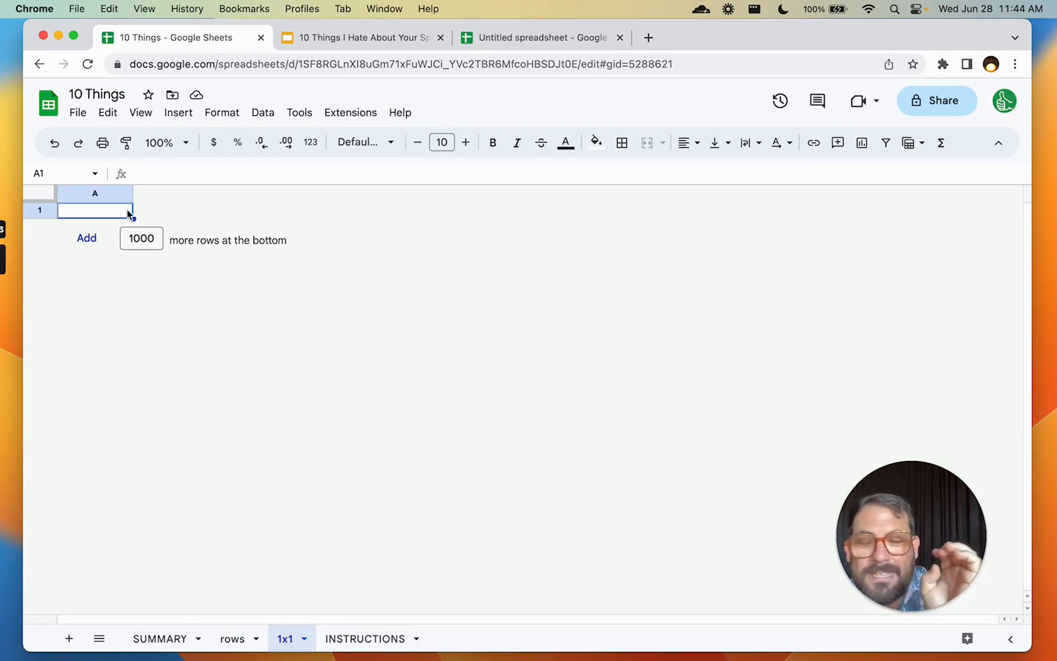
On SUMMARY, enter 38, 484, 28484, 28484 and 8484 in B1:B5
{"action": "left_click", "coordinate": [160, 638]}
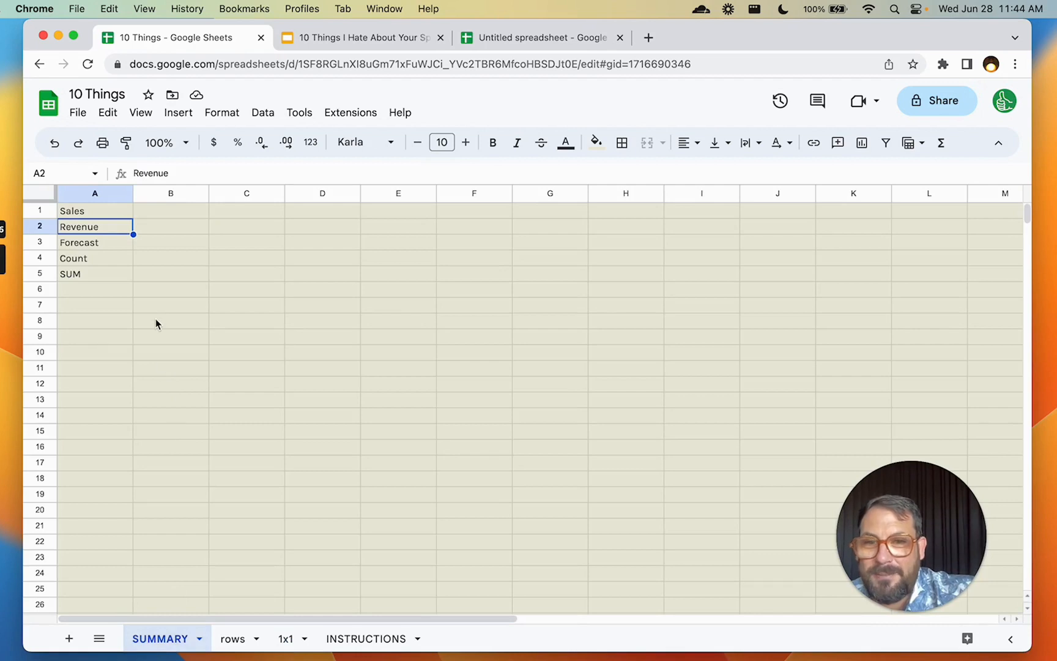
{"action": "scroll", "coordinate": [156, 319], "scroll_direction": "down", "scroll_amount": 20}
{"action": "scroll", "coordinate": [155, 318], "scroll_direction": "up", "scroll_amount": 20}
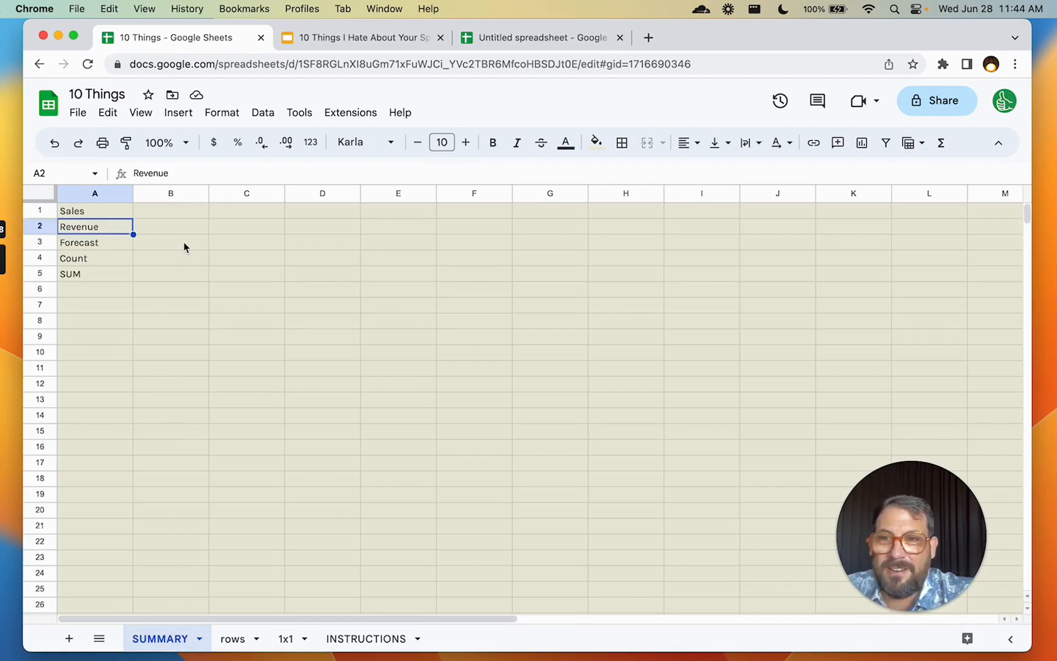
{"action": "left_click", "coordinate": [184, 210]}
{"action": "type", "text": "38"}
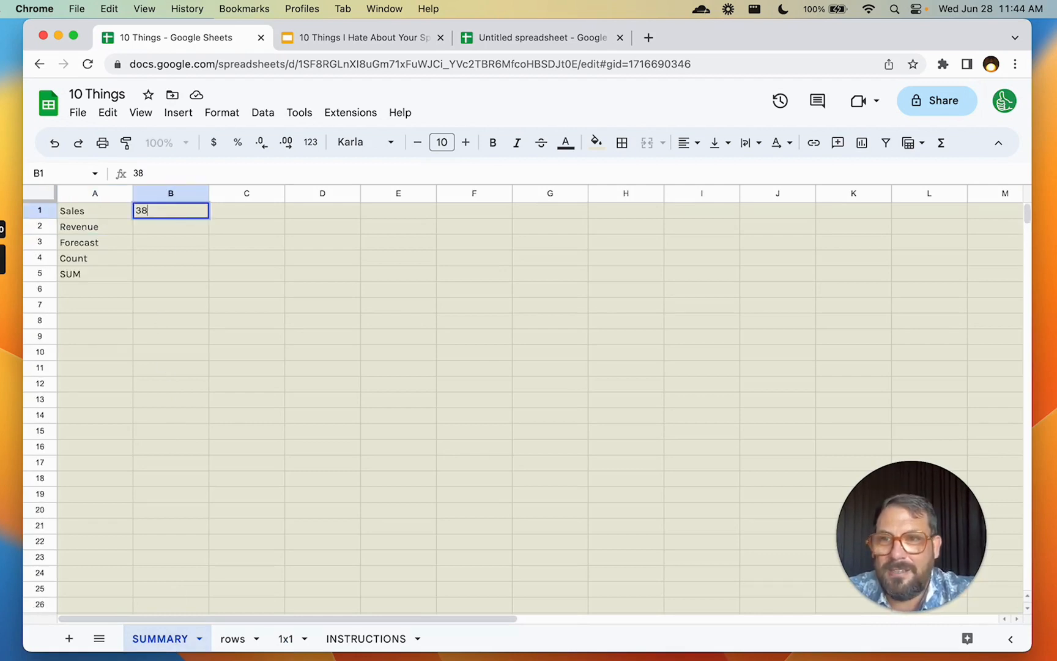
{"action": "key", "text": "Return"}
{"action": "type", "text": "484"}
{"action": "key", "text": "Return"}
{"action": "type", "text": "28484"}
{"action": "key", "text": "Return"}
{"action": "type", "text": "28484"}
{"action": "key", "text": "Return"}
{"action": "type", "text": "8484"}
{"action": "key", "text": "Return"}
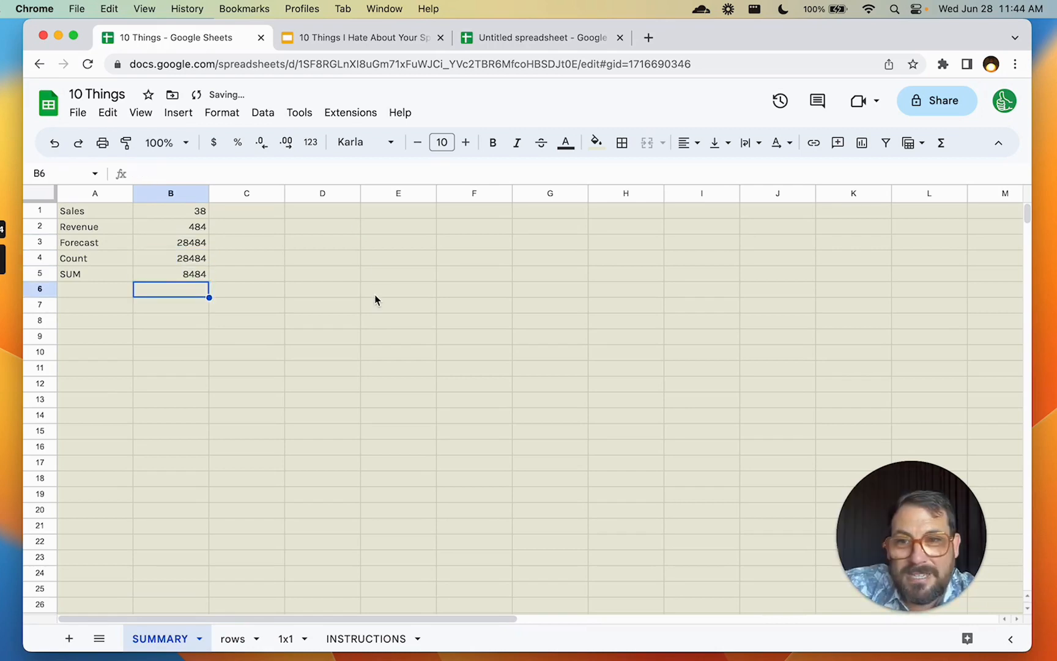
Trim the SUMMARY sheet to A1:B5 with Tiny Sheets' Delete Rows/Columns outside of Data
{"action": "left_click", "coordinate": [335, 113]}
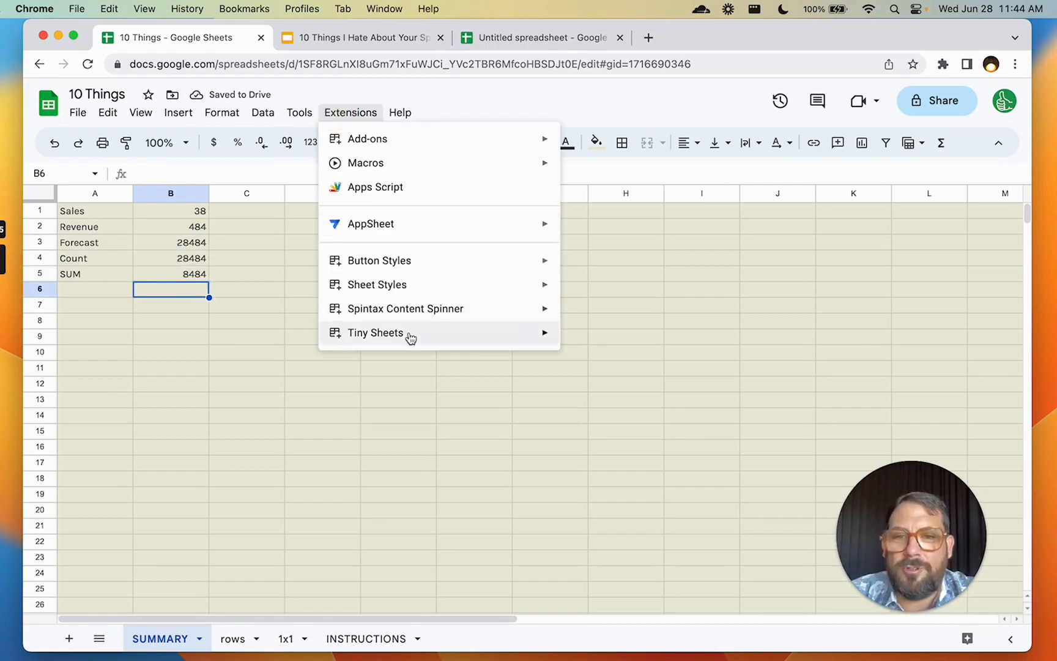
{"action": "left_click", "coordinate": [615, 409]}
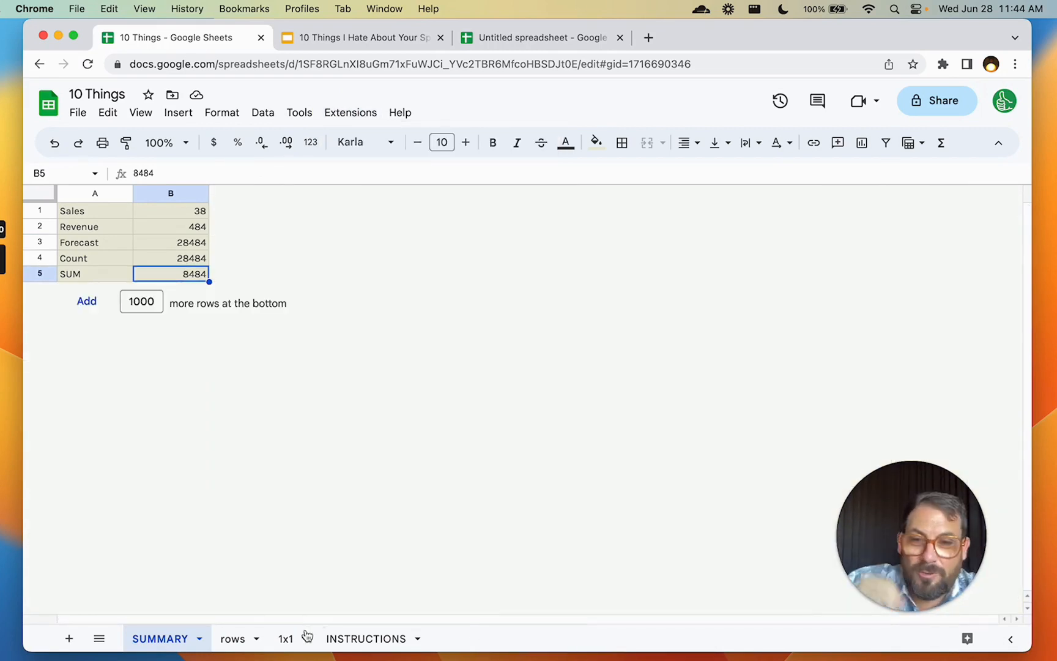
{"action": "left_click", "coordinate": [284, 638]}
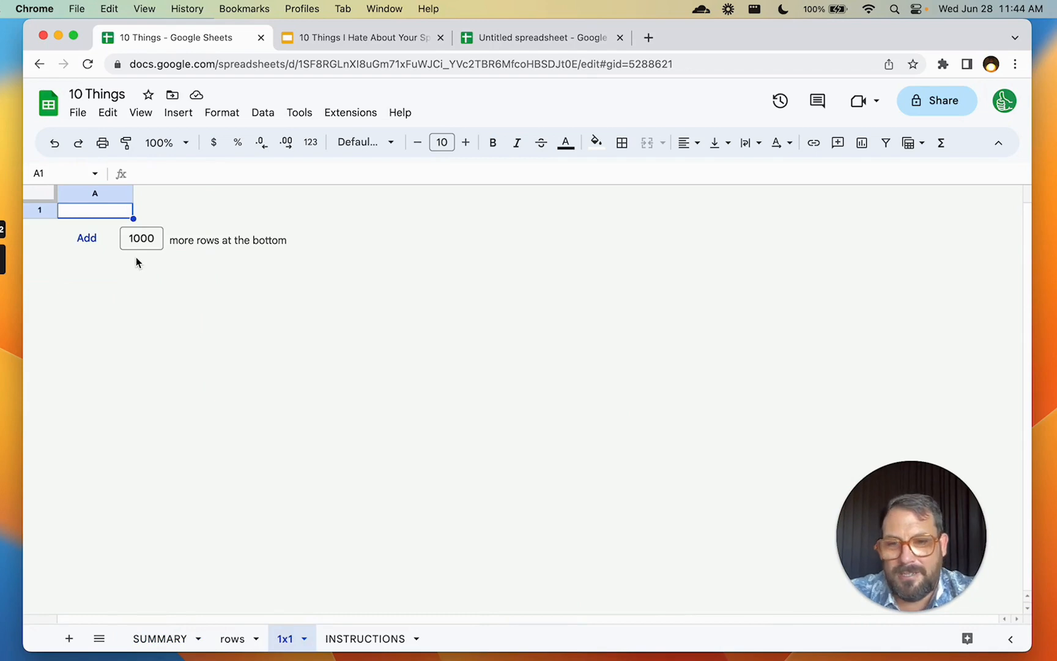
Rename the 1x1 sheet to SALES and enter 44 in cell A1
{"action": "double_click", "coordinate": [286, 639]}
{"action": "type", "text": "SALES"}
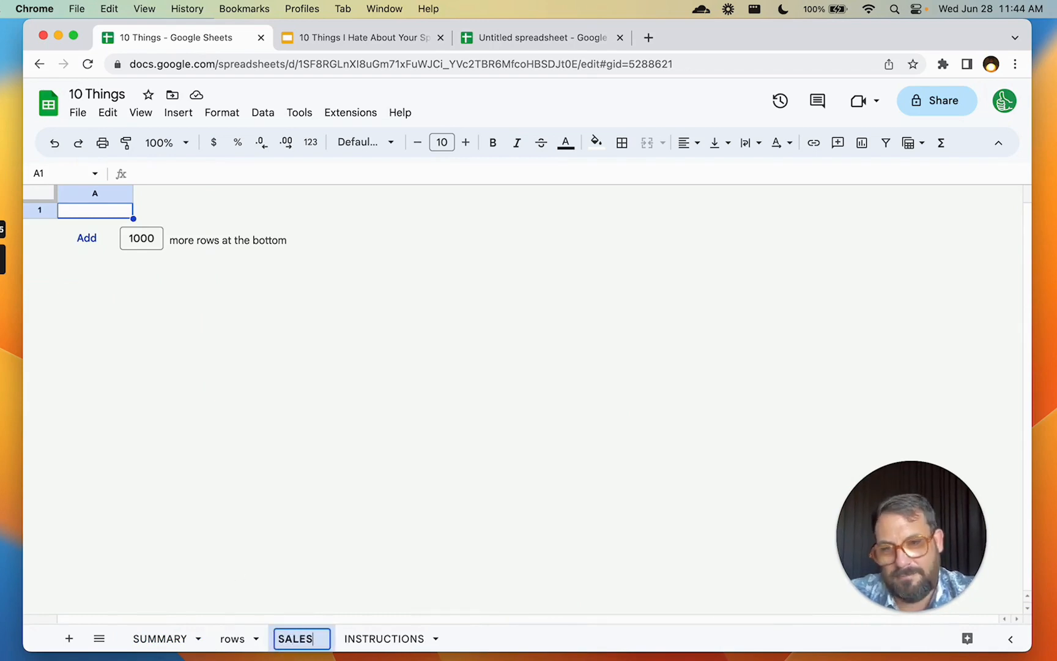
{"action": "key", "text": "Return"}
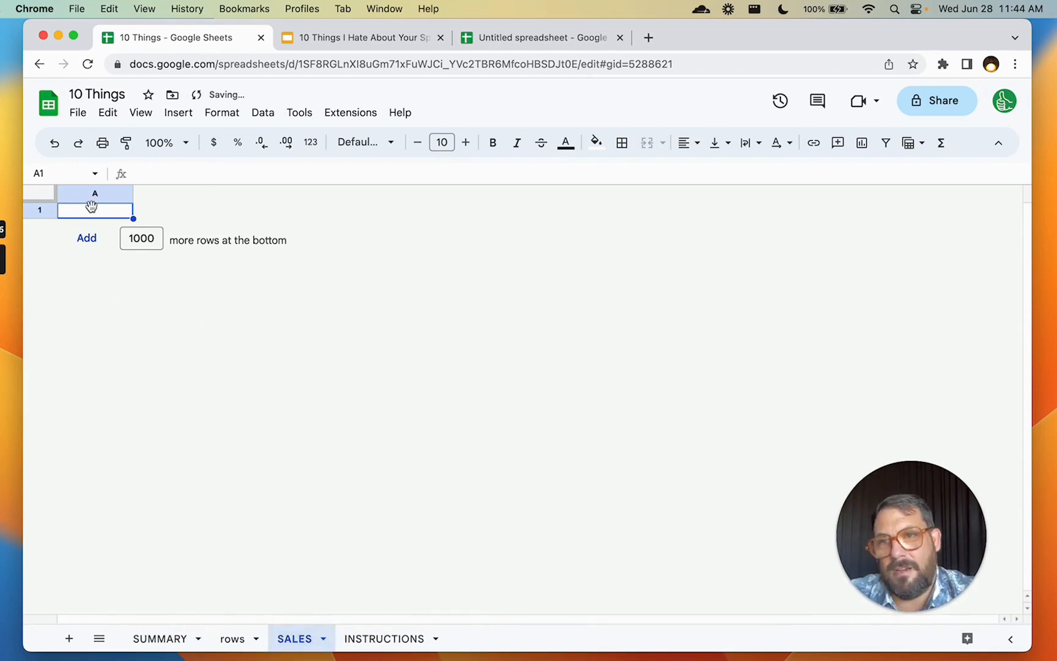
{"action": "type", "text": "44"}
{"action": "key", "text": "Return"}
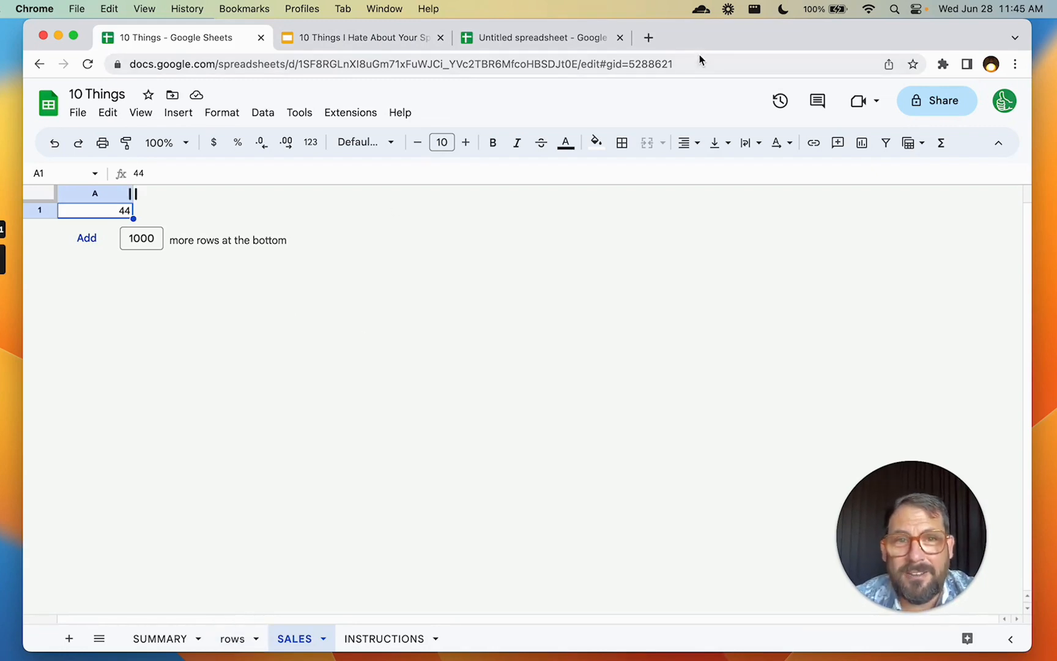
Select the spreadsheet's web address, then show slide 26's summary list in the presentation
{"action": "left_click_drag", "start_coordinate": [692, 65], "coordinate": [122, 75]}
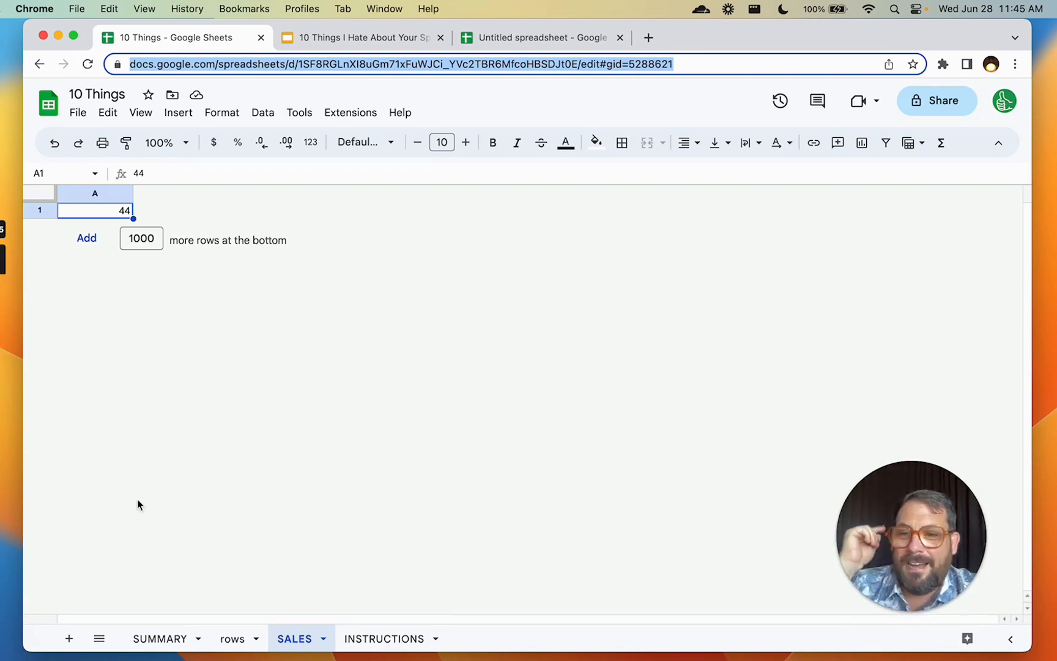
{"action": "left_click", "coordinate": [401, 37]}
{"action": "left_click", "coordinate": [112, 564]}
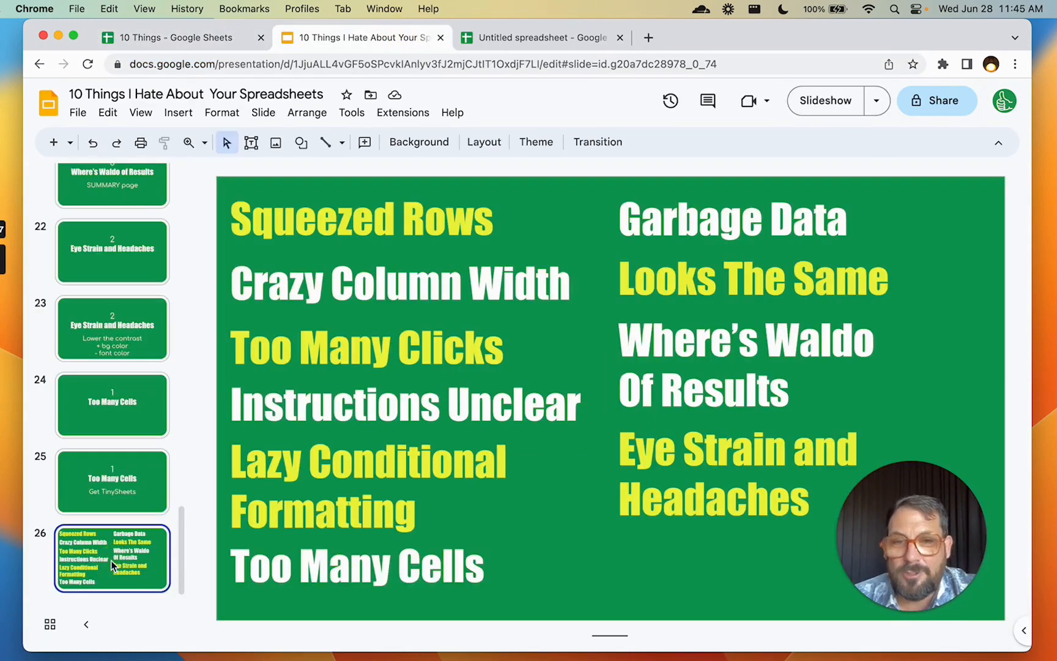